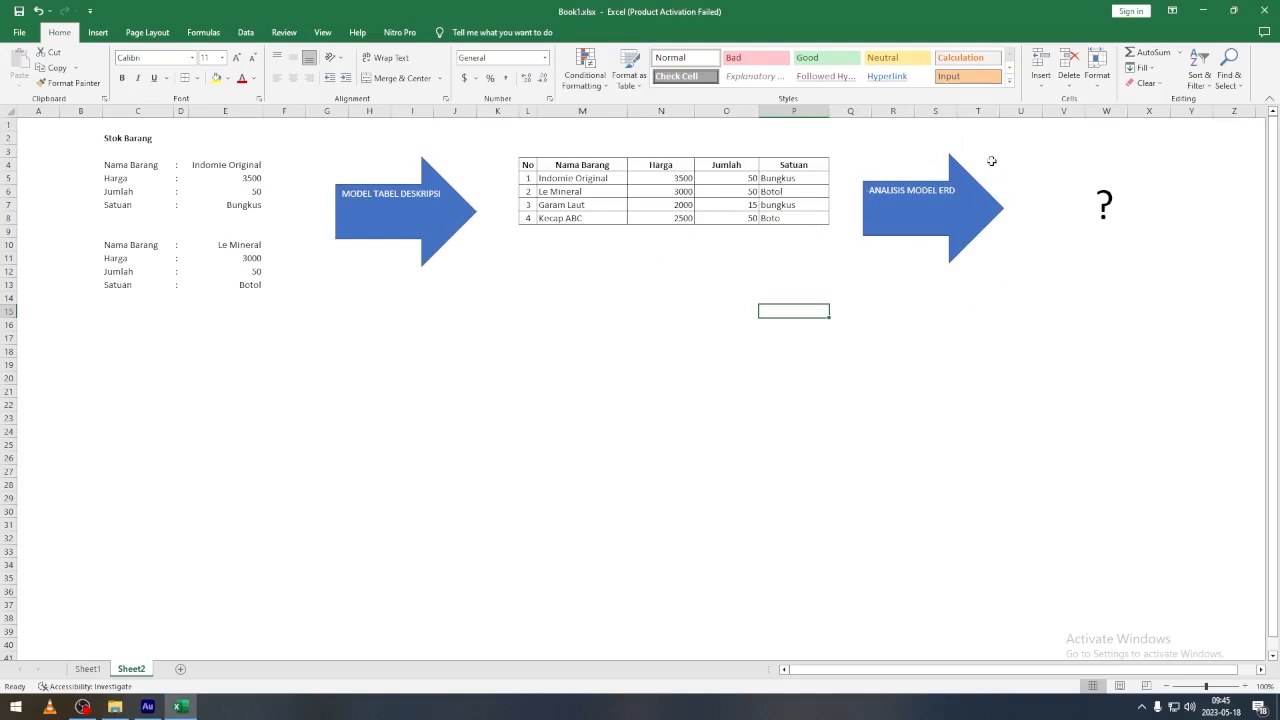
Examine the Stok Barang list, including each item's Nama Barang, Harga, Jumlah and Satuan labels and values.
left_click(992, 340)
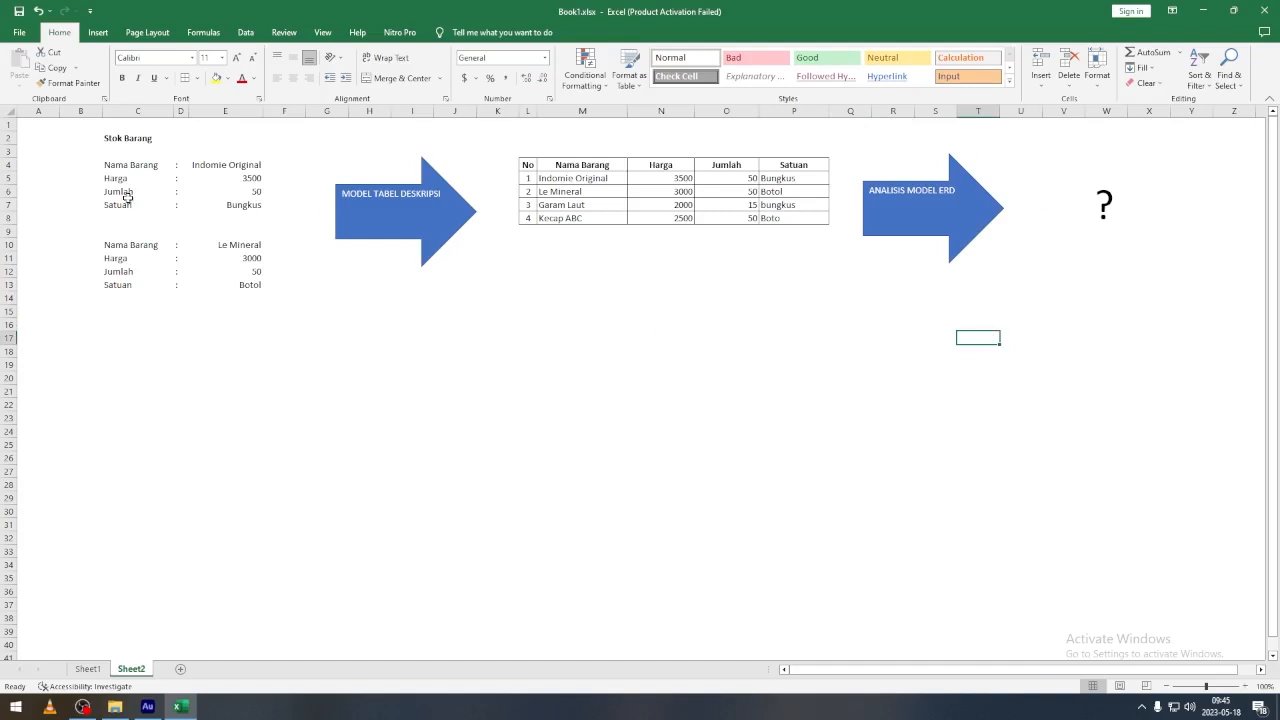
left_click(94, 134)
left_click_drag(93, 134, 288, 304)
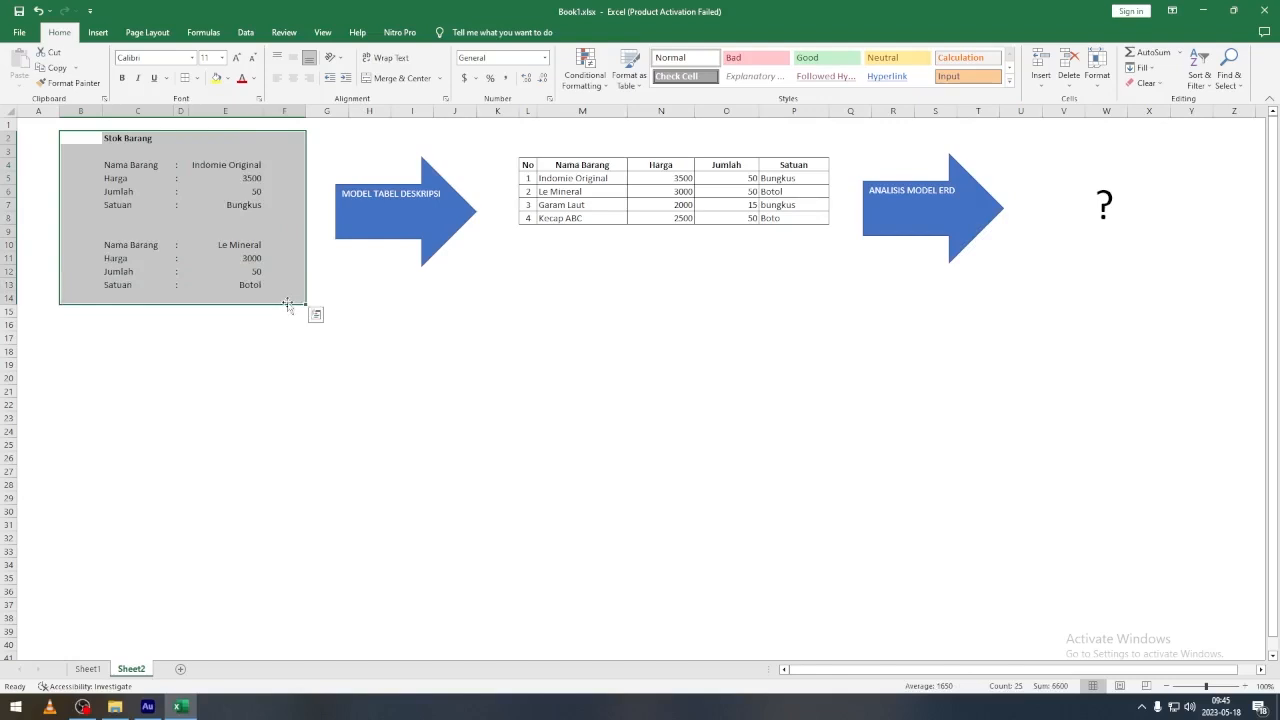
left_click(114, 140)
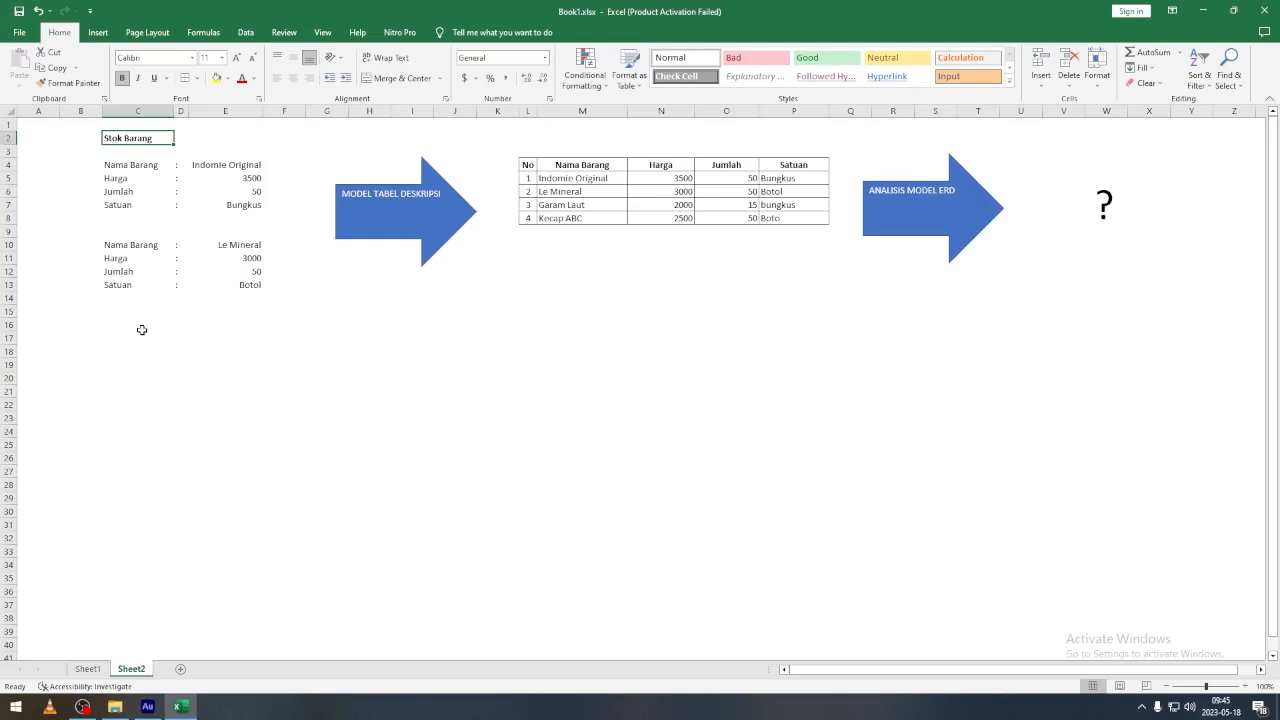
left_click(126, 167)
left_click(122, 181)
left_click(120, 191)
left_click(120, 205)
left_click(315, 340)
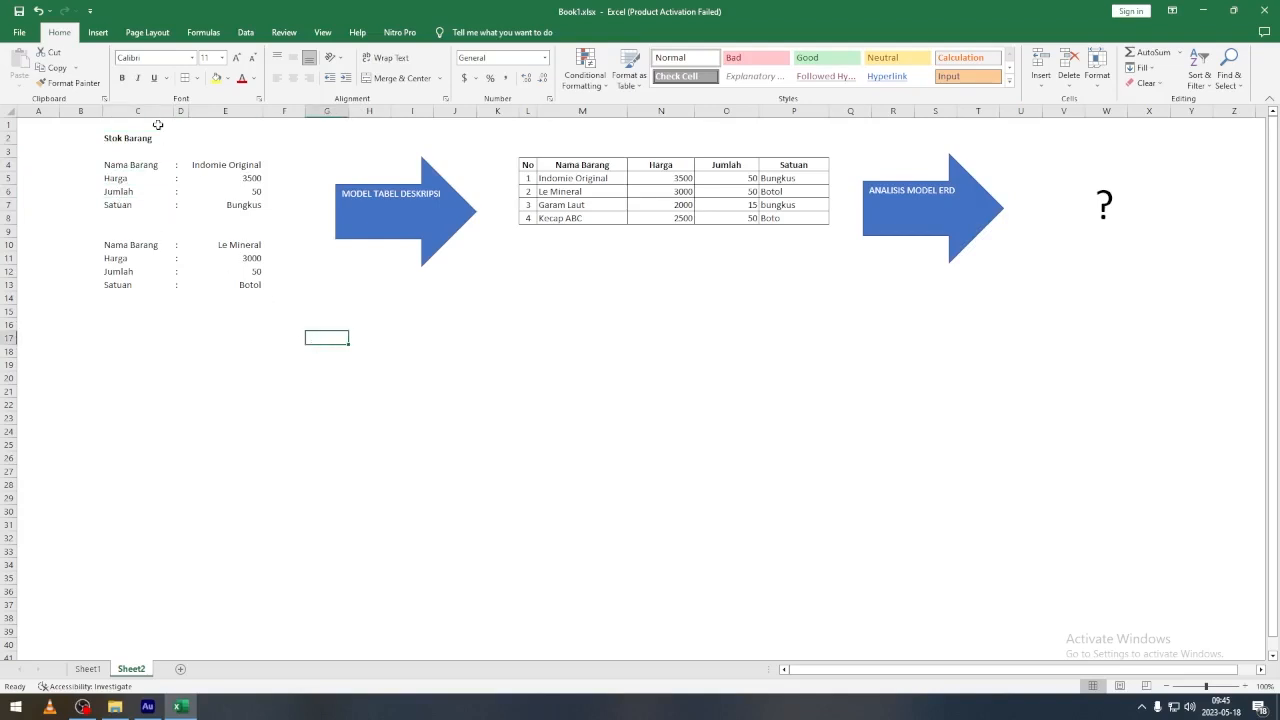
left_click(226, 167)
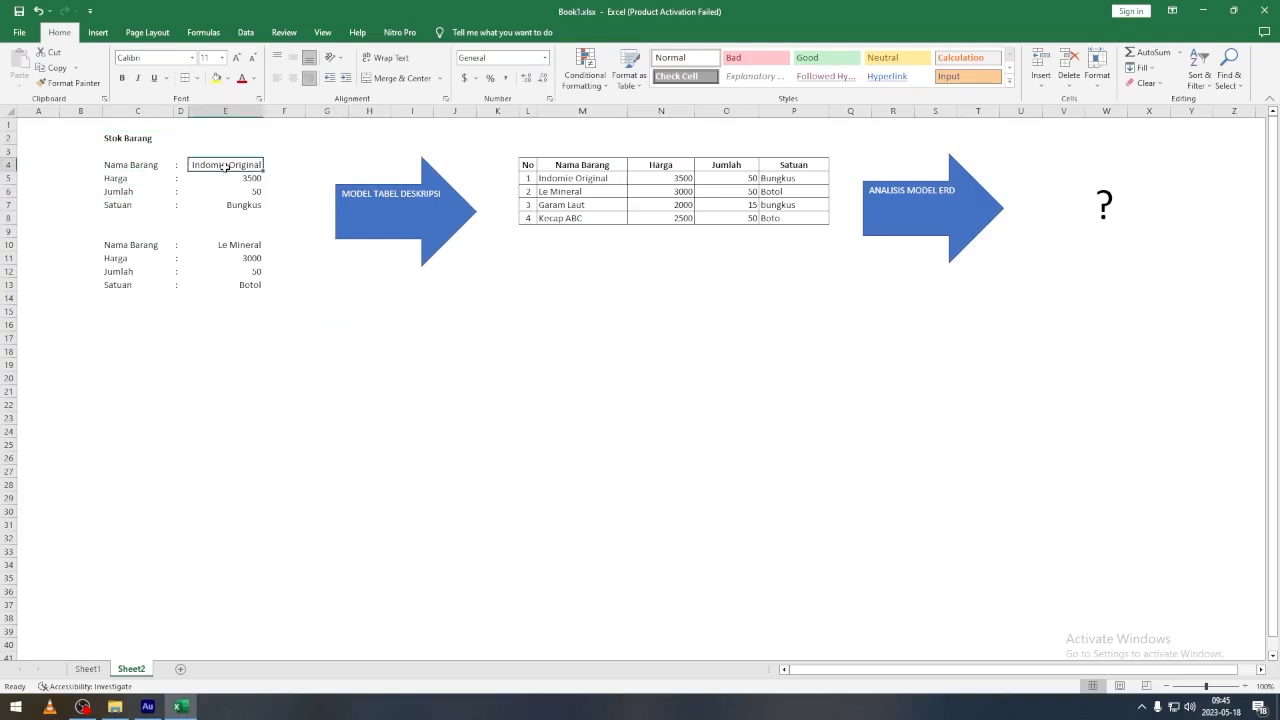
left_click(241, 180)
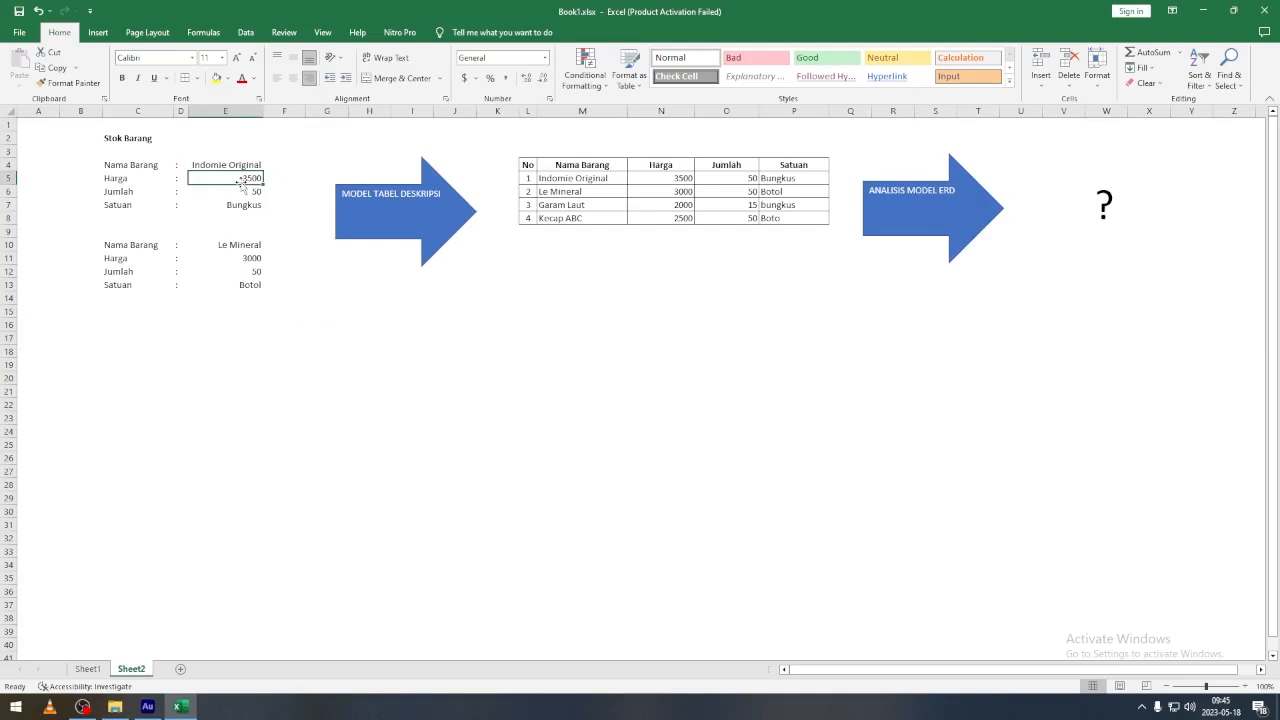
left_click(222, 193)
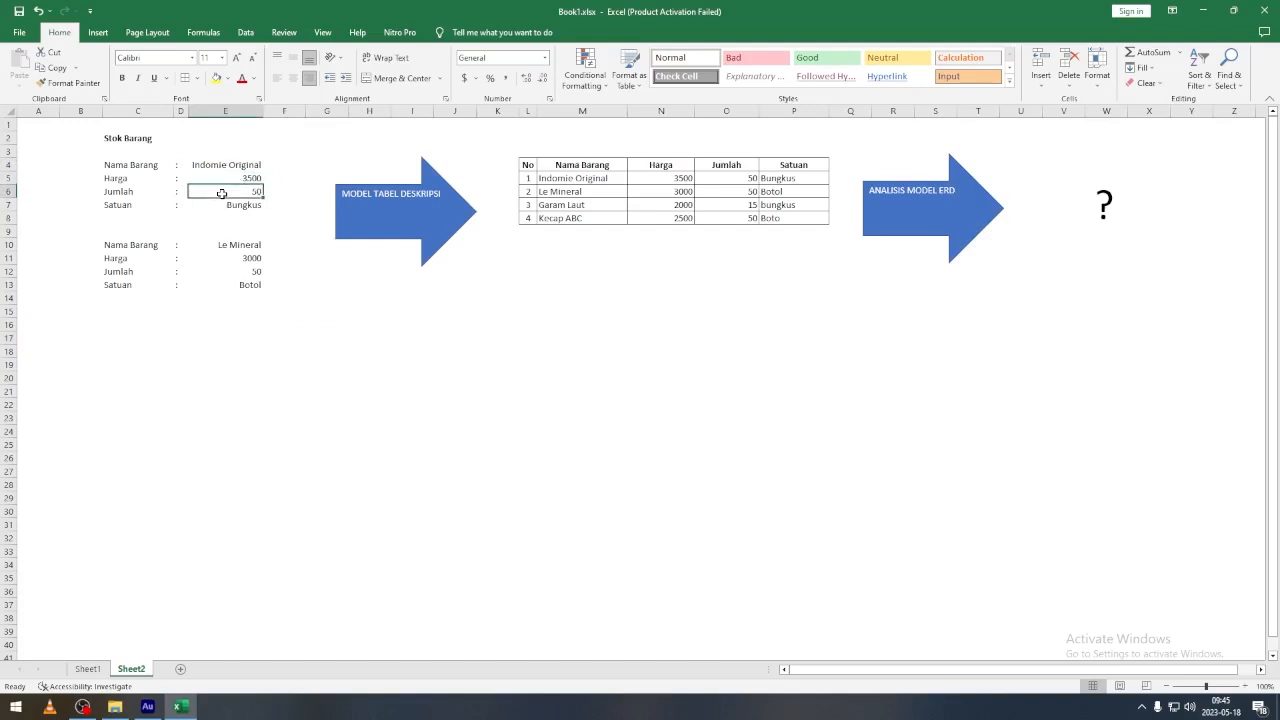
left_click(228, 206)
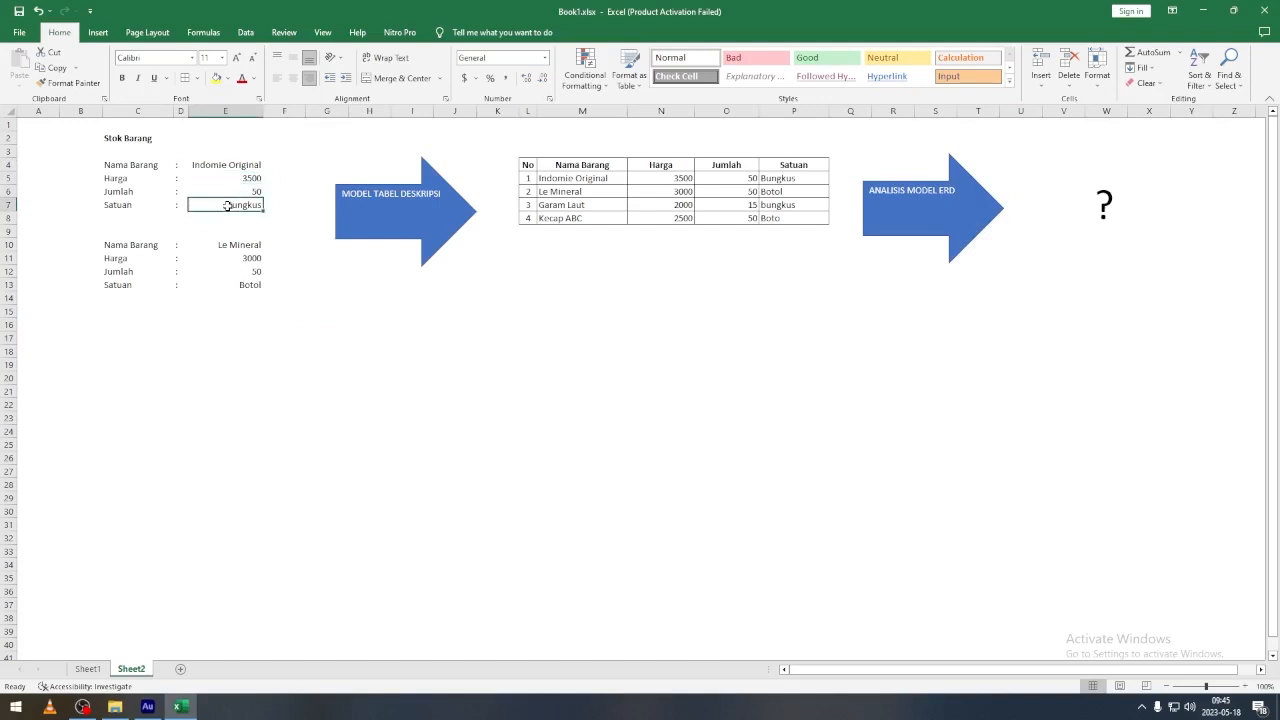
left_click_drag(102, 165, 256, 290)
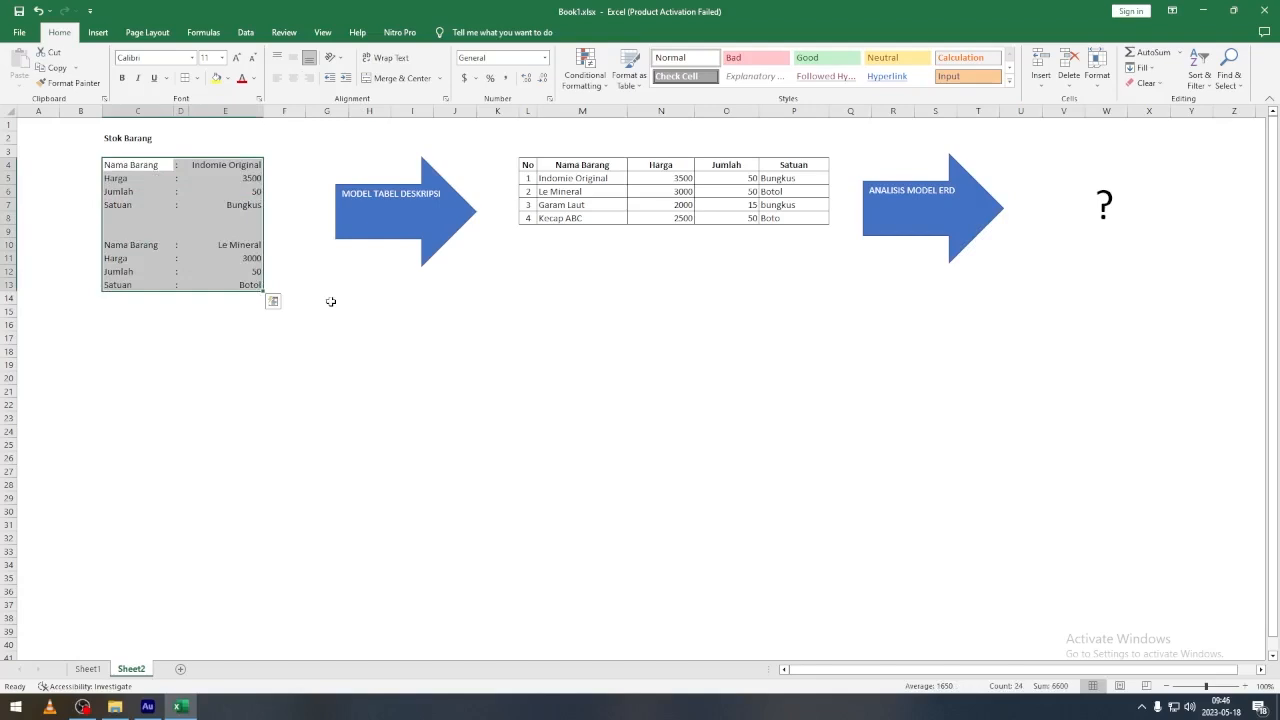
left_click(288, 176)
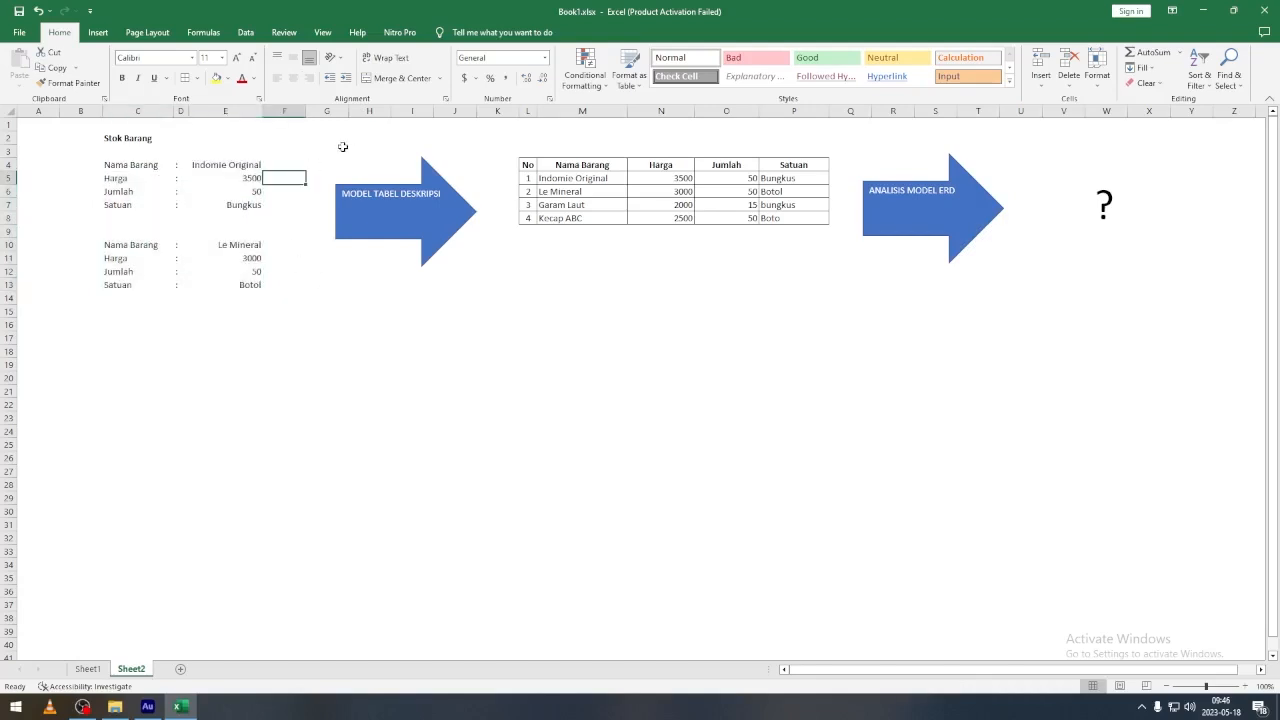
Compare the Stok Barang list with the description table, examining its numbering, header row, columns and the Garam Laut row.
left_click_drag(305, 144, 479, 285)
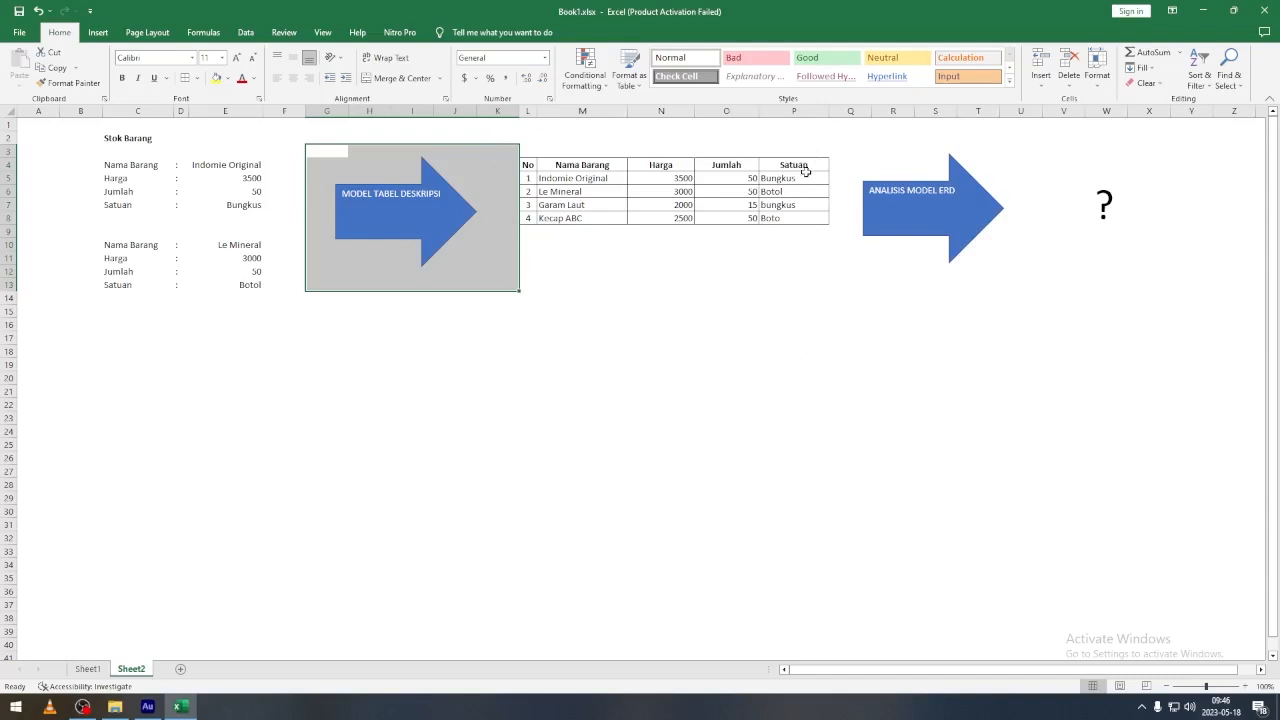
left_click(563, 296)
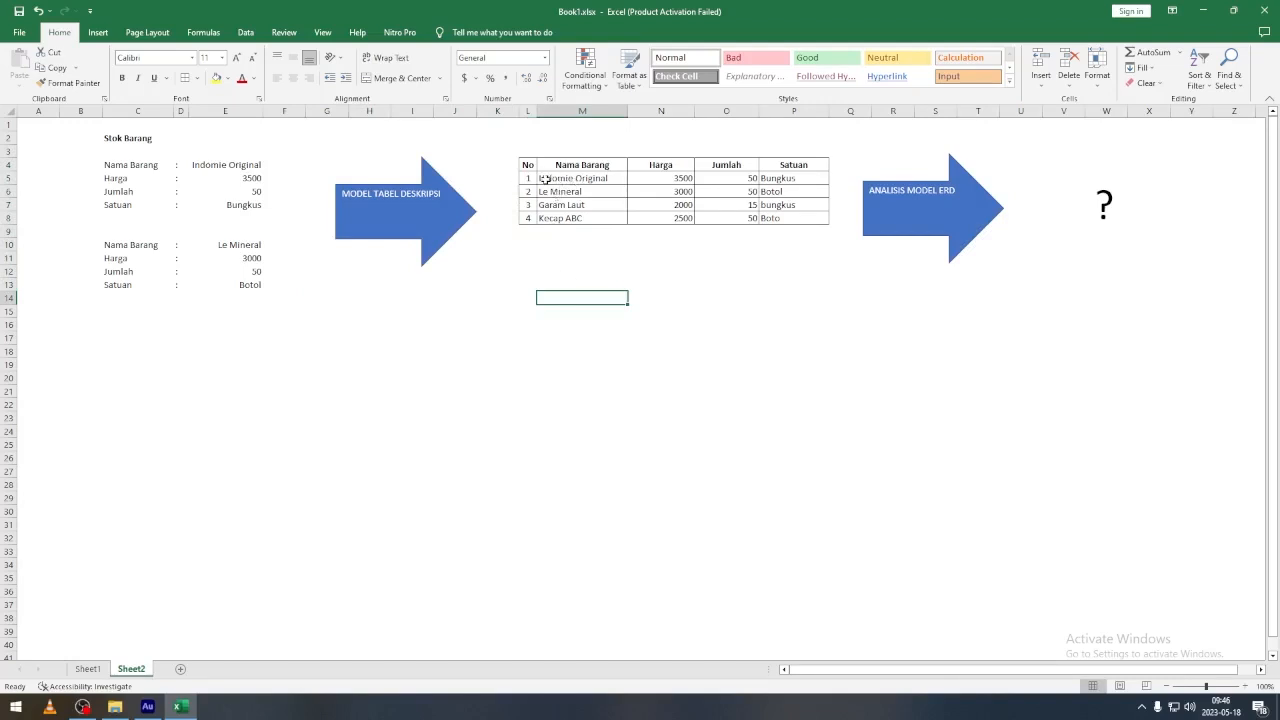
left_click_drag(528, 178, 528, 191)
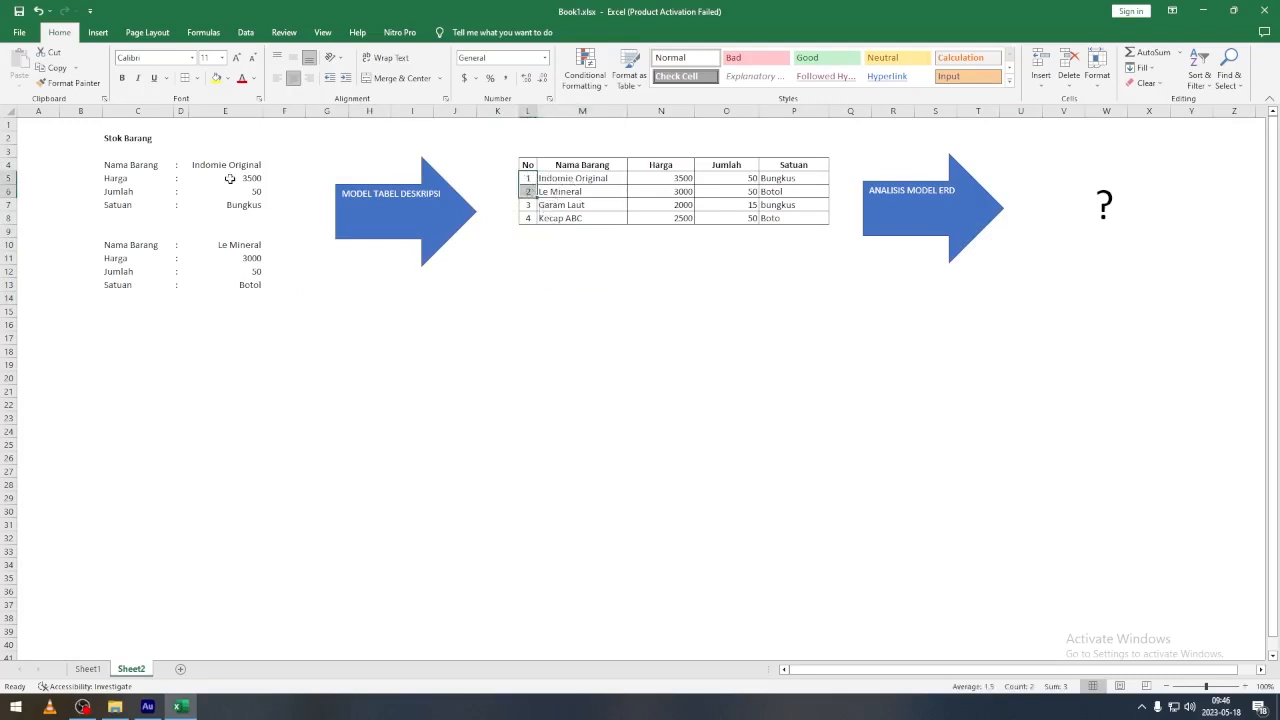
left_click_drag(90, 163, 266, 318)
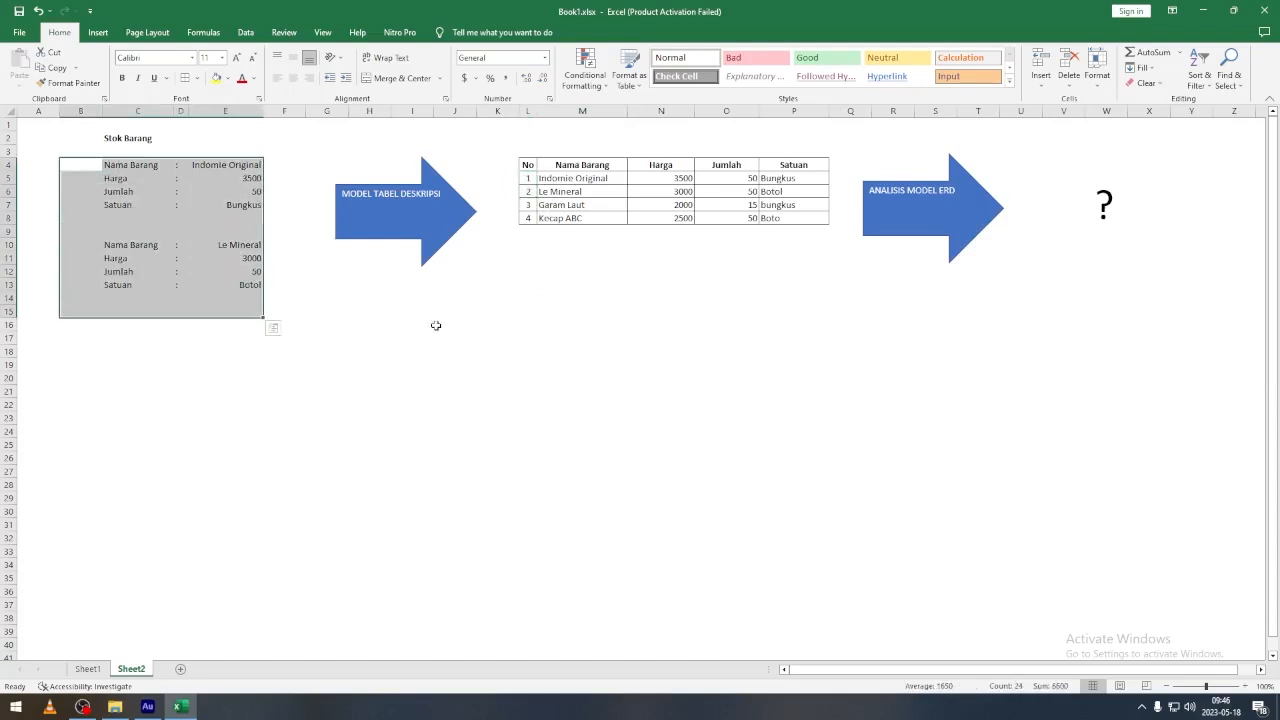
left_click(498, 311)
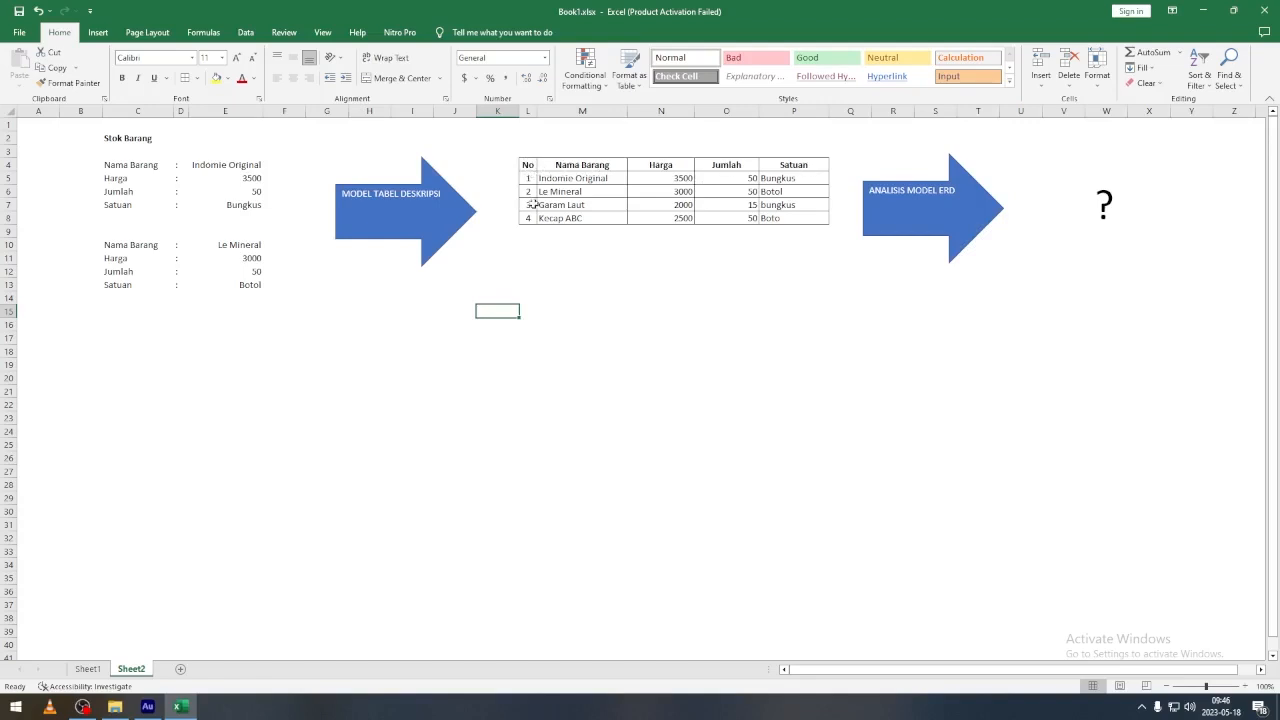
left_click_drag(528, 164, 796, 165)
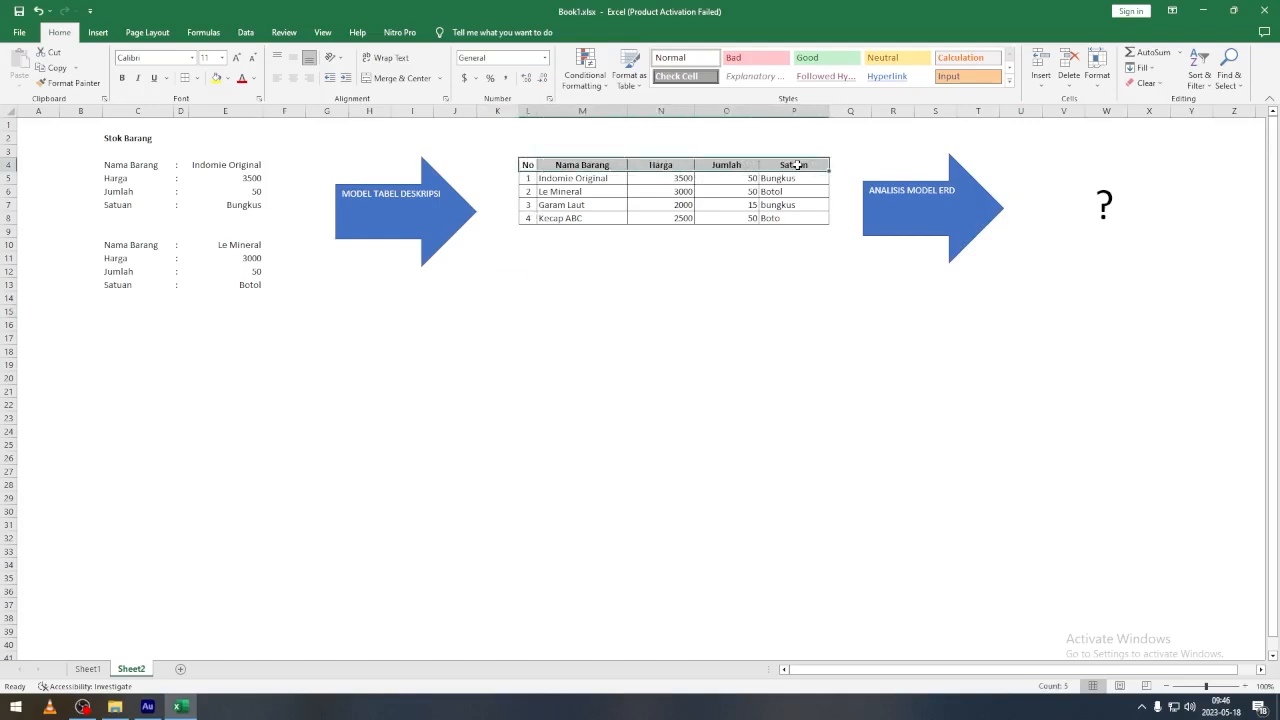
left_click_drag(528, 178, 809, 176)
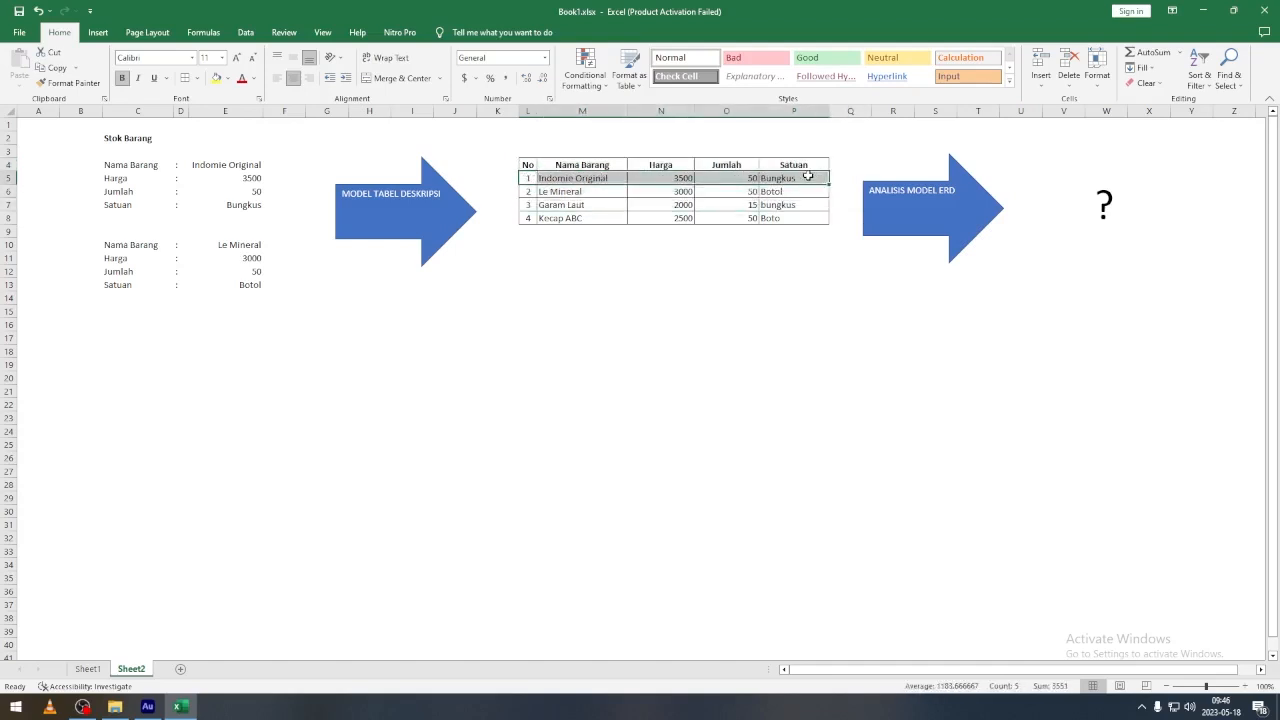
left_click_drag(573, 152, 585, 217)
left_click_drag(647, 151, 669, 229)
left_click_drag(722, 165, 735, 241)
left_click_drag(776, 165, 766, 240)
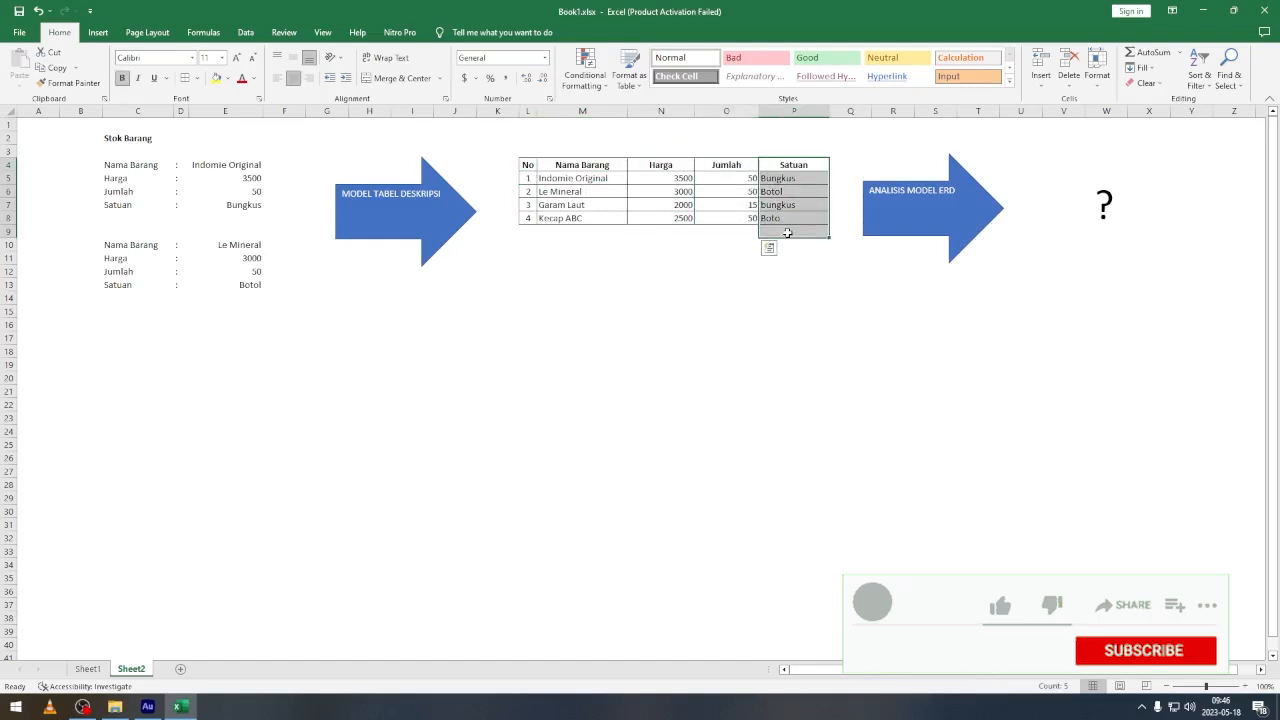
left_click(487, 308)
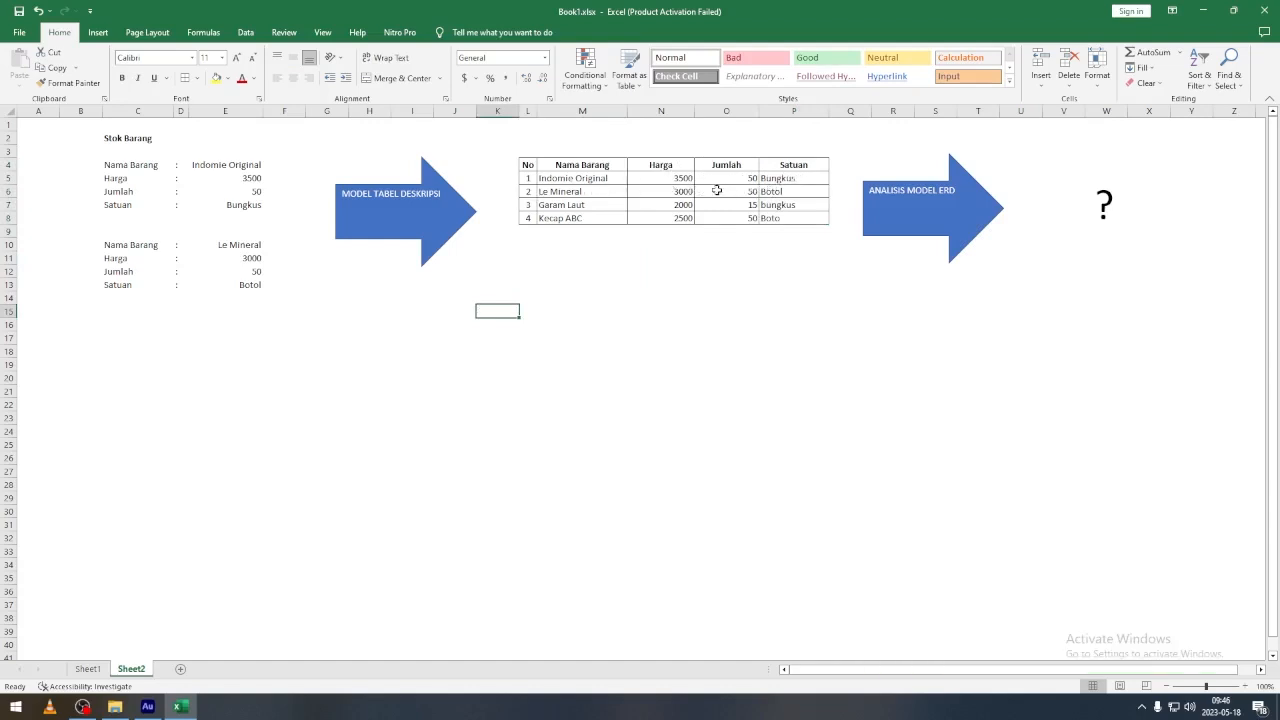
left_click(545, 204)
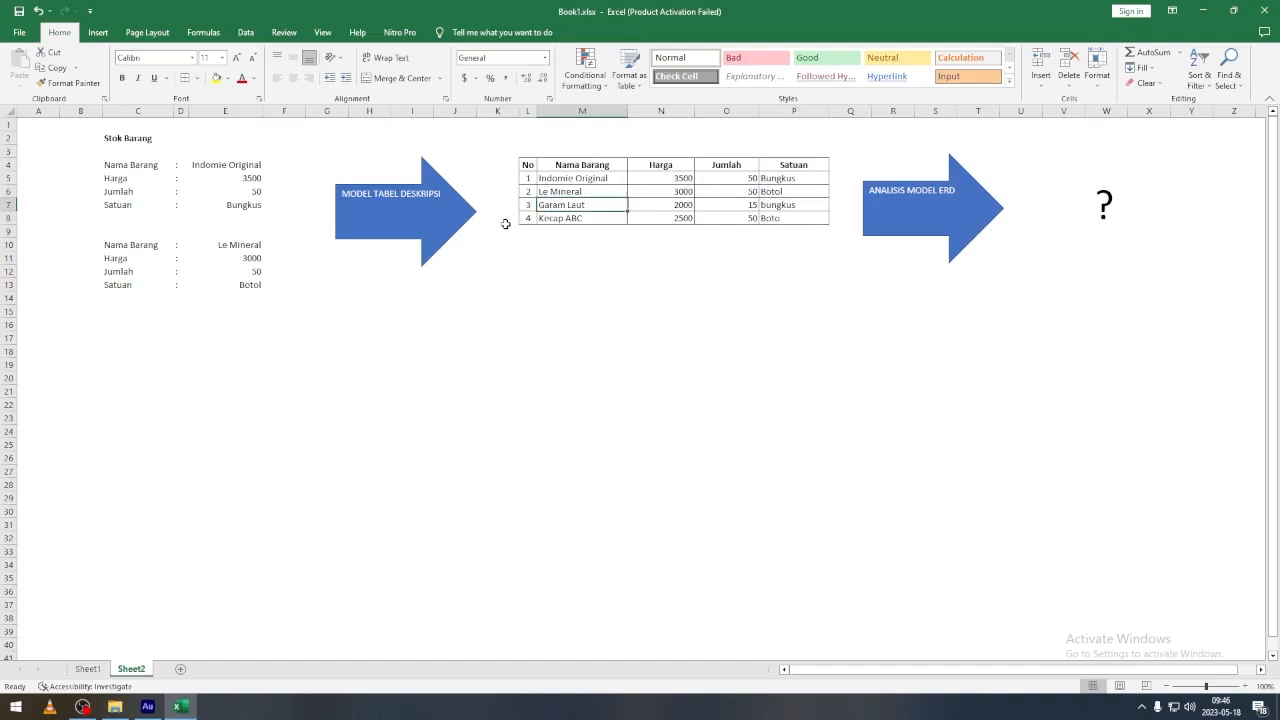
left_click(672, 203)
left_click(735, 203)
left_click(787, 203)
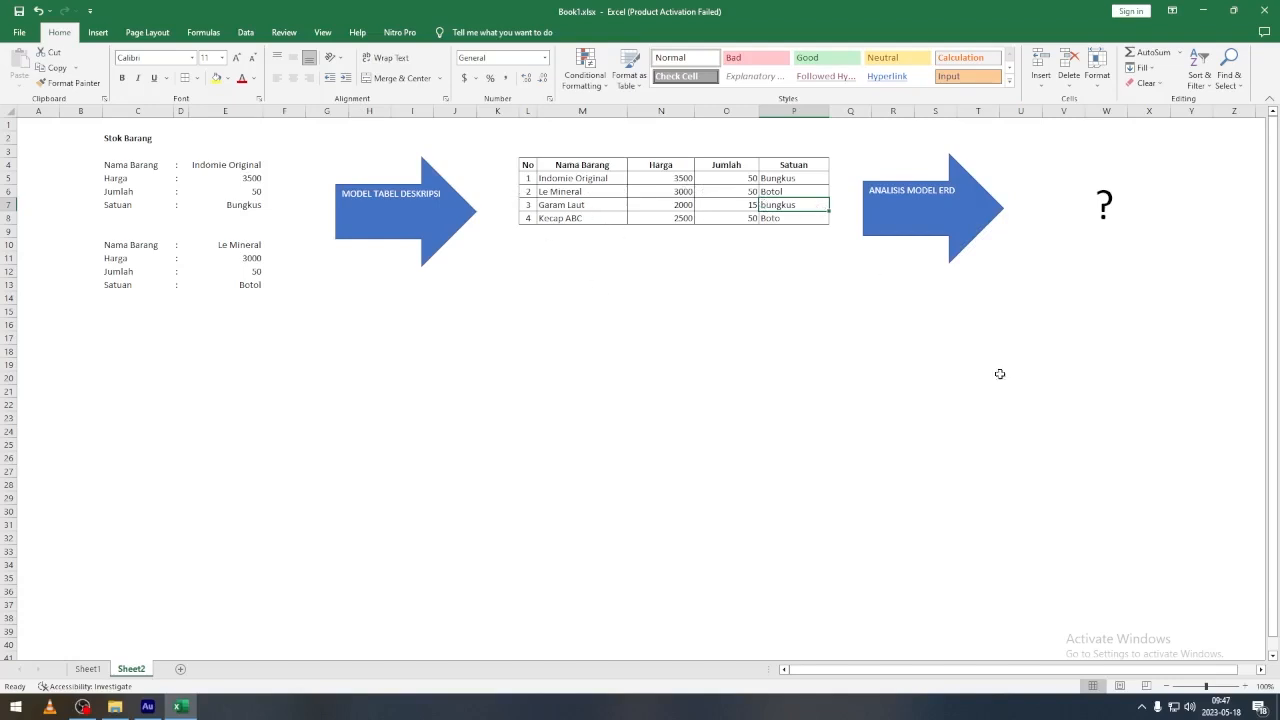
Examine the Satuan entries in the description table at 120% zoom, comparing the units across the four item rows.
left_click(1248, 686)
left_click(1248, 686)
left_click(1050, 446)
left_click_drag(1050, 446, 1028, 450)
left_click(920, 226)
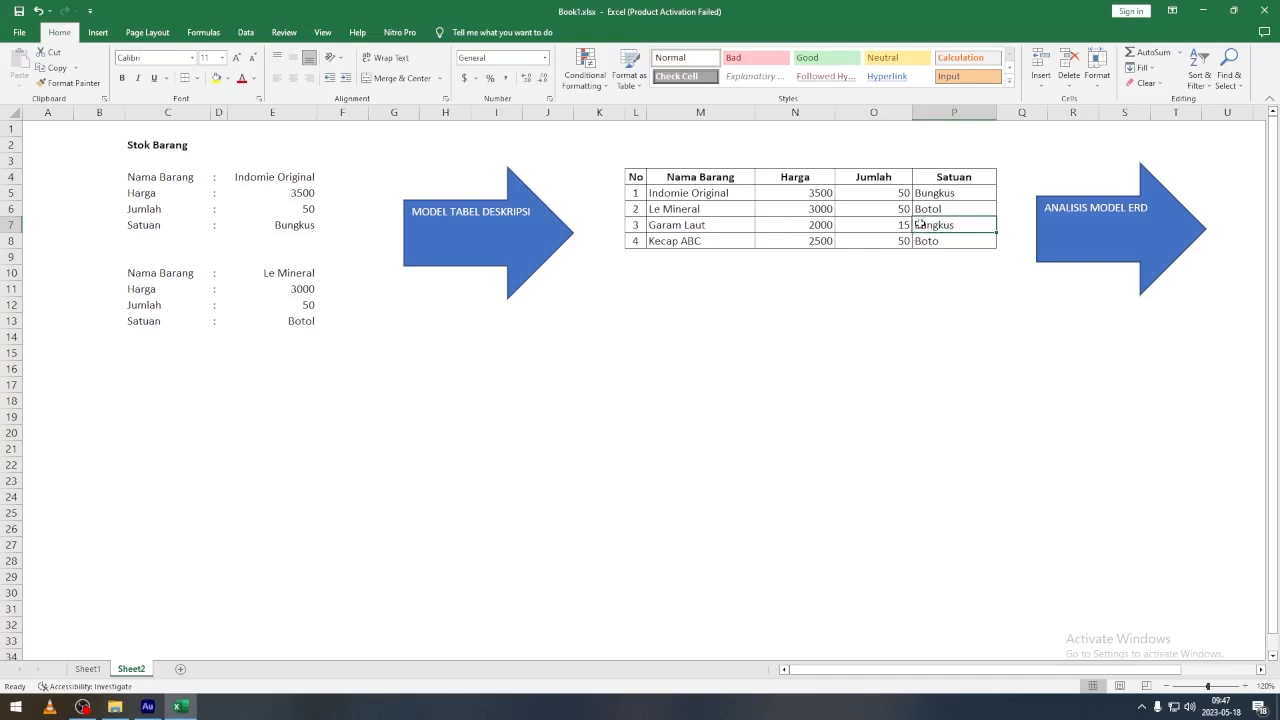
left_click(931, 194)
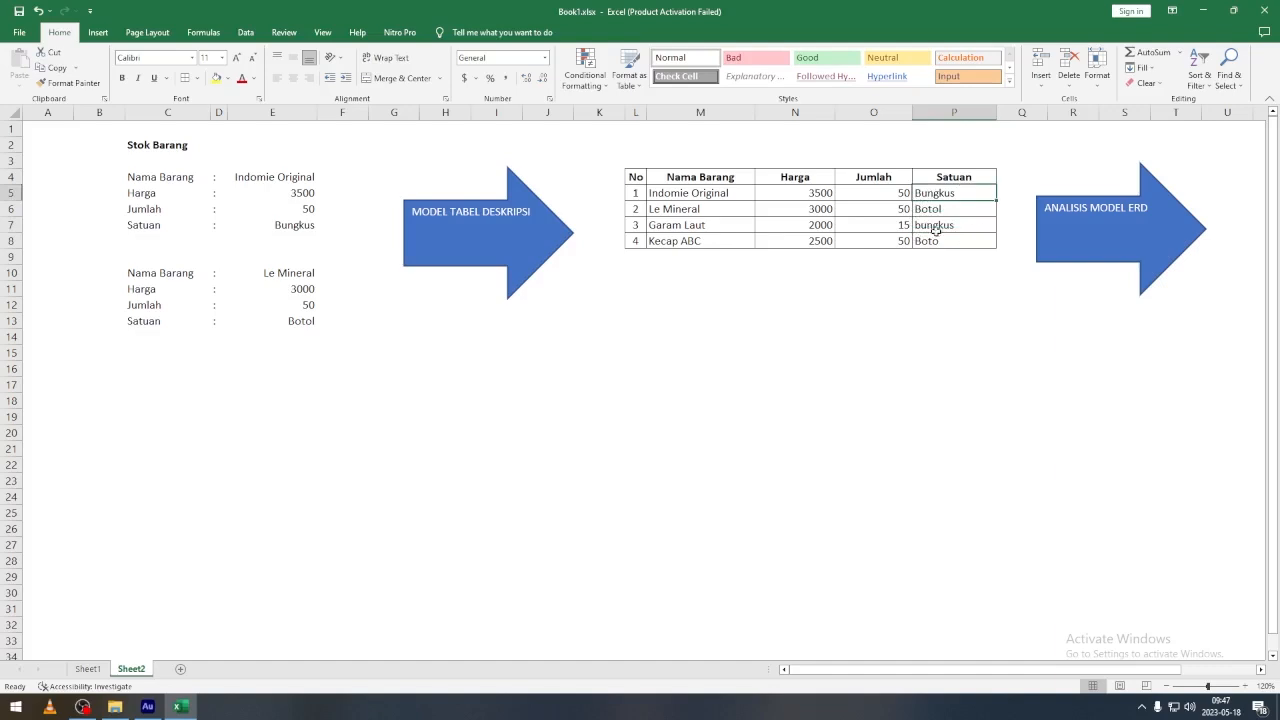
left_click_drag(936, 226, 640, 227)
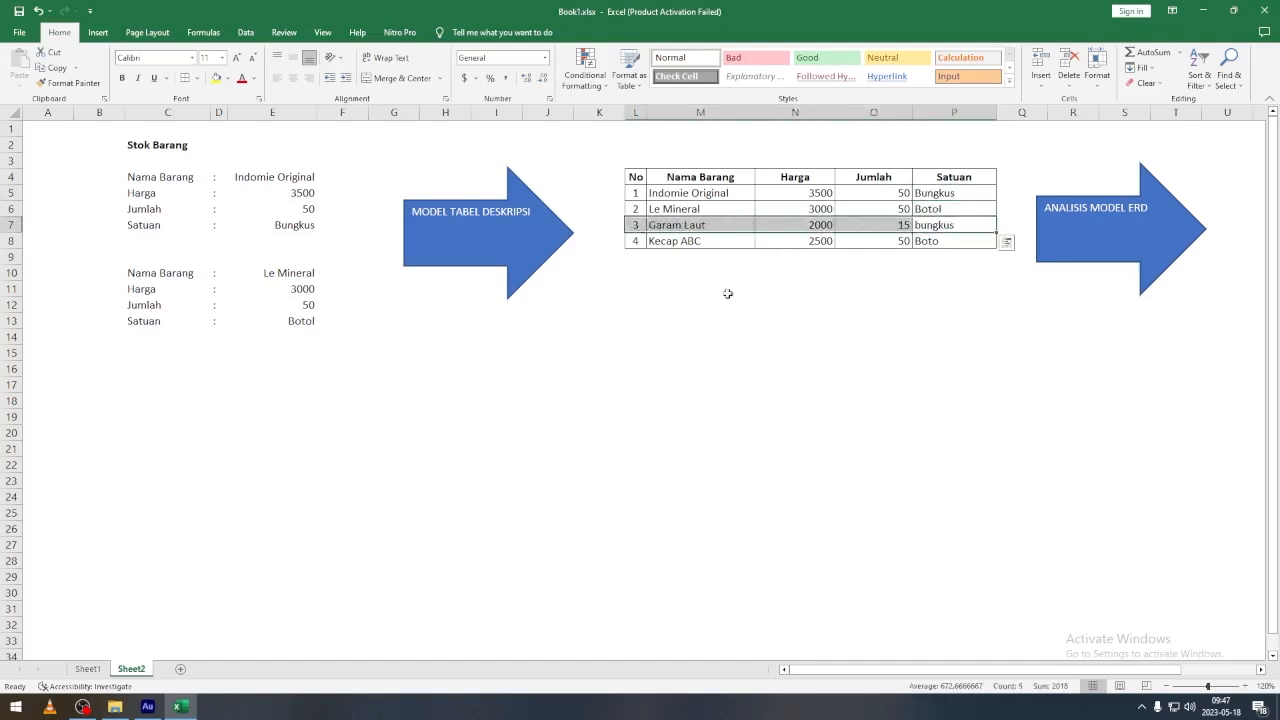
left_click(816, 341)
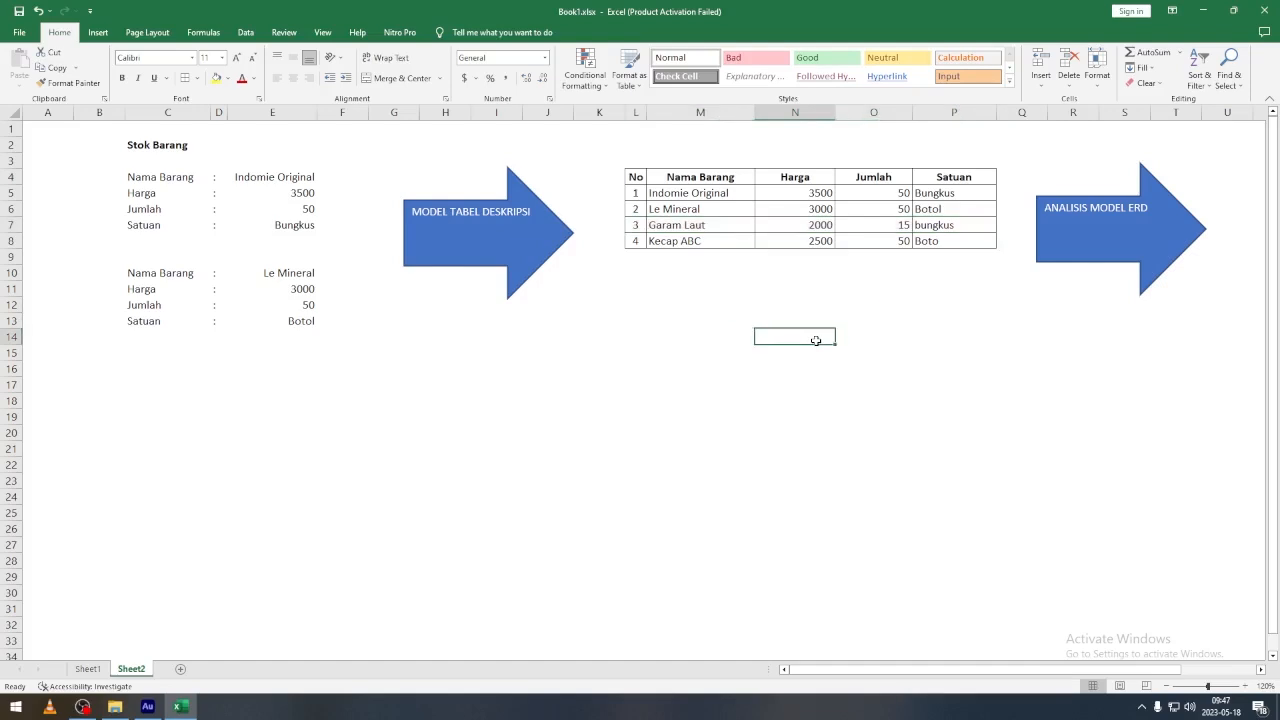
left_click(930, 226)
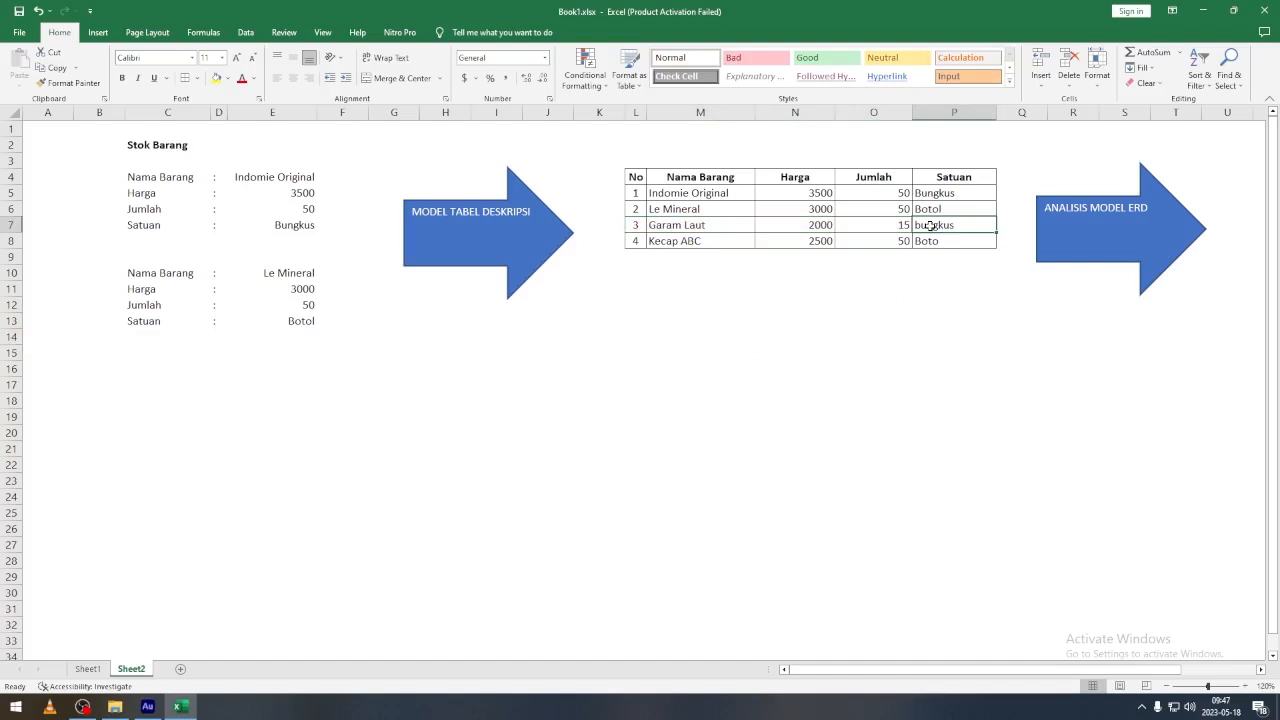
left_click(934, 244)
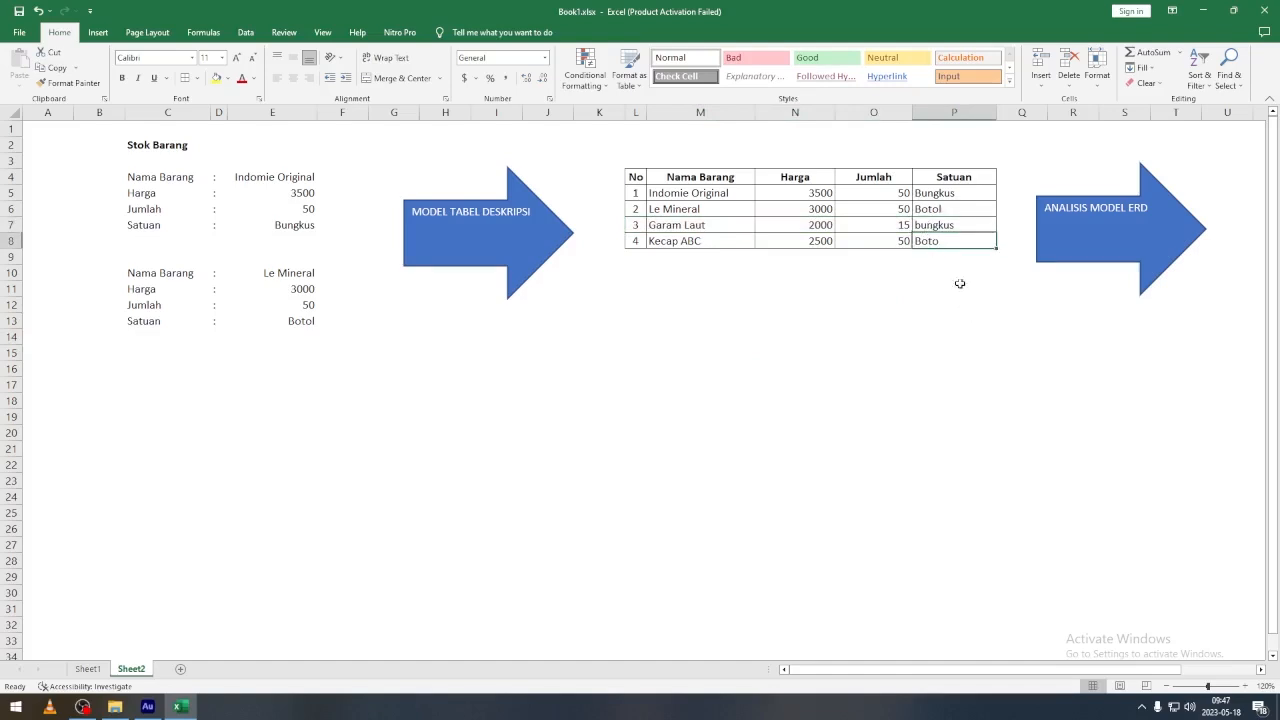
left_click(943, 209)
left_click(944, 241)
left_click(935, 207)
left_click(933, 225)
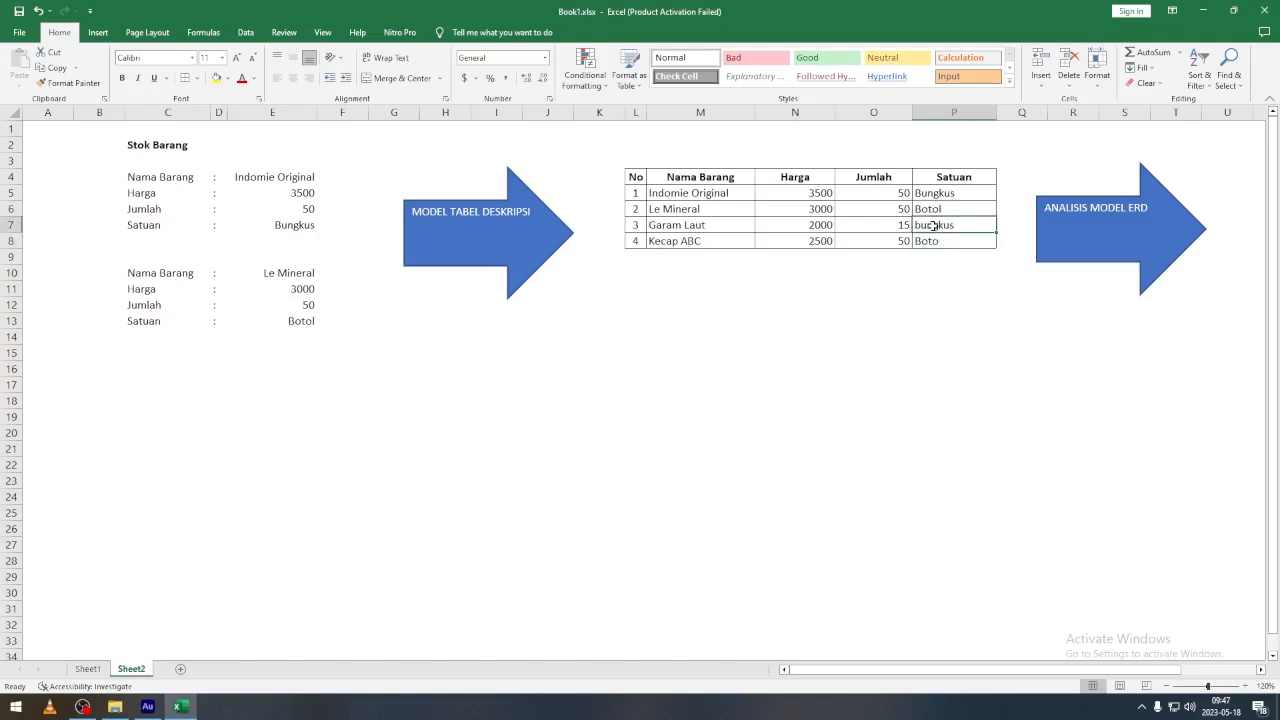
left_click_drag(933, 225, 931, 241)
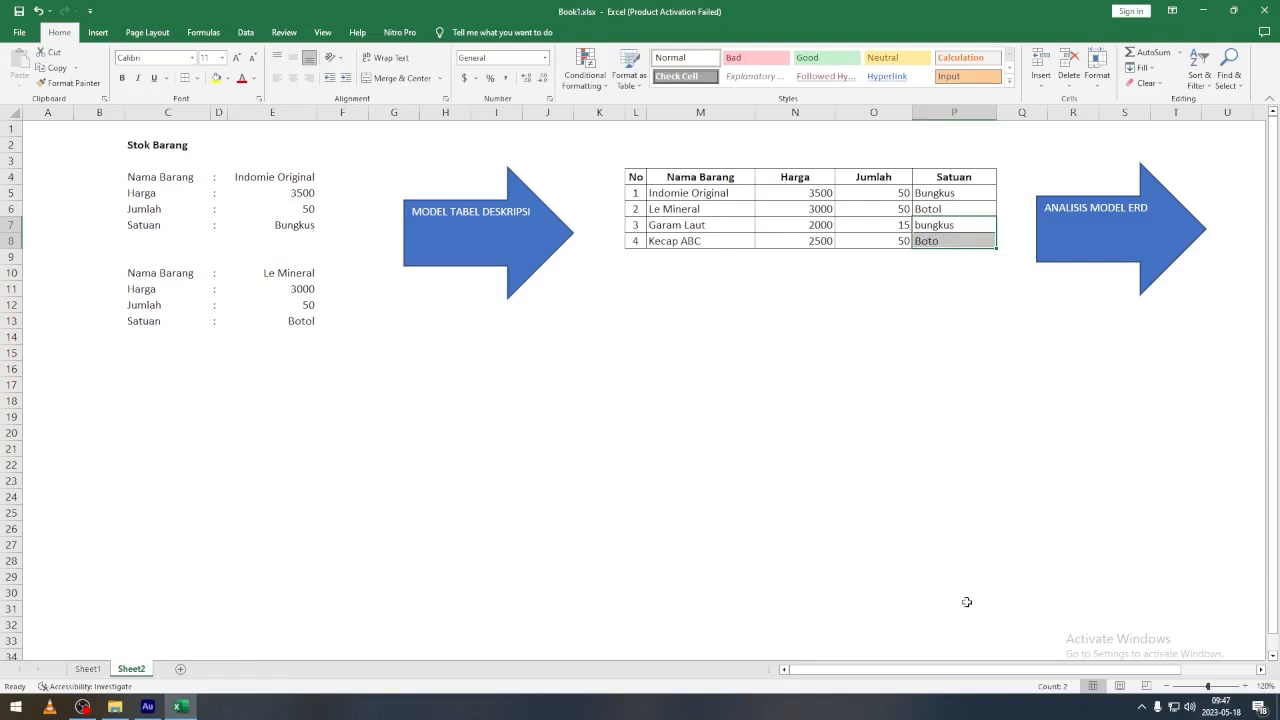
Review the blank row under the description table, the Satuan values and the whole table ahead of the ERD analysis arrow.
left_click_drag(981, 671, 1017, 670)
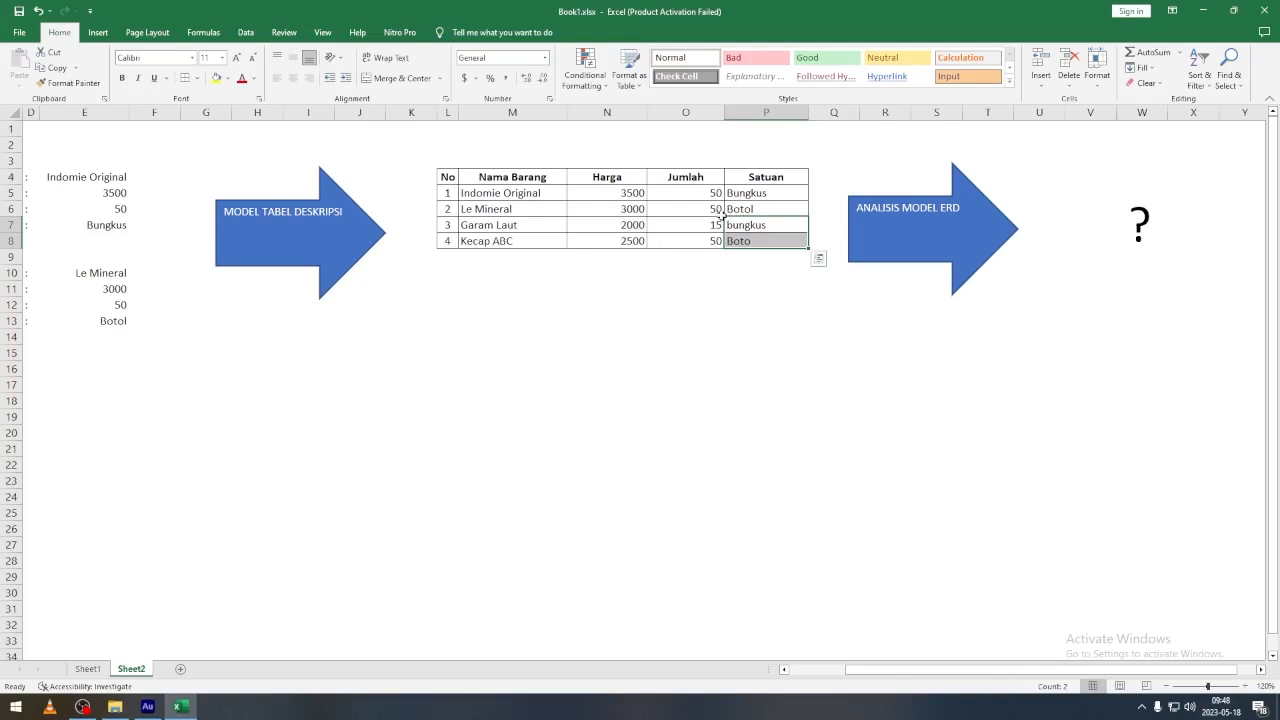
left_click_drag(456, 258, 783, 254)
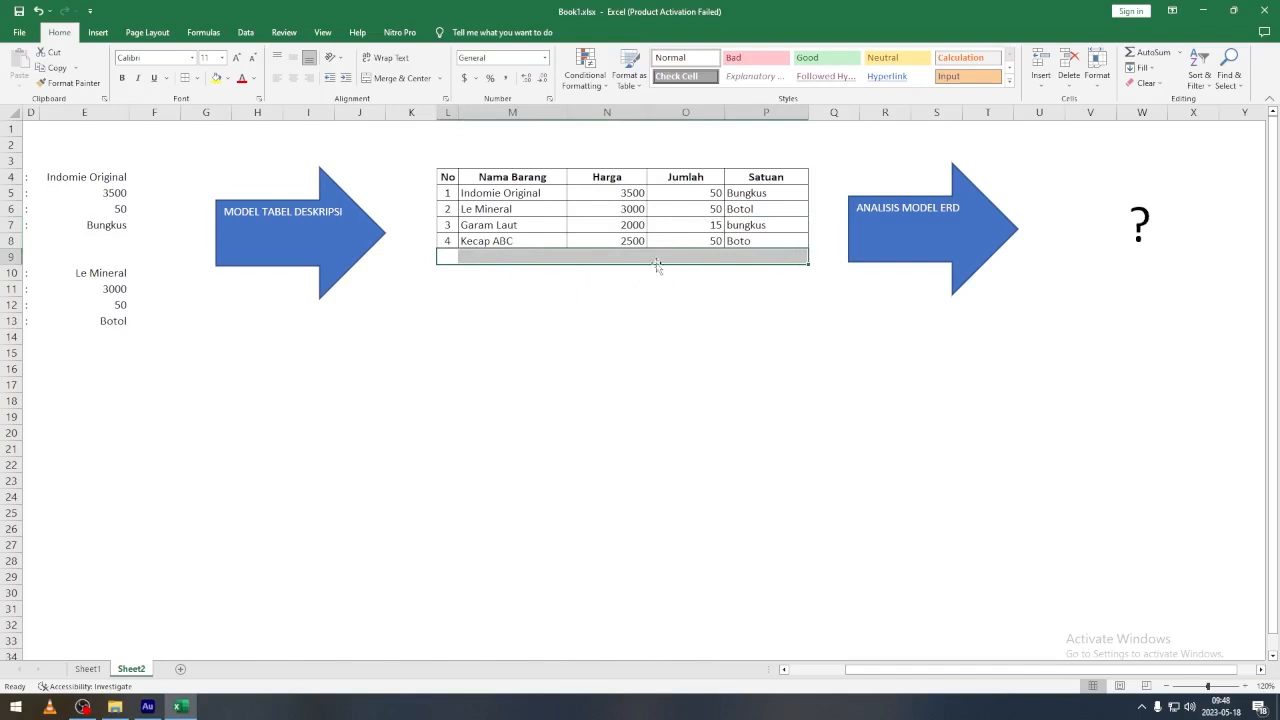
left_click_drag(752, 214, 750, 240)
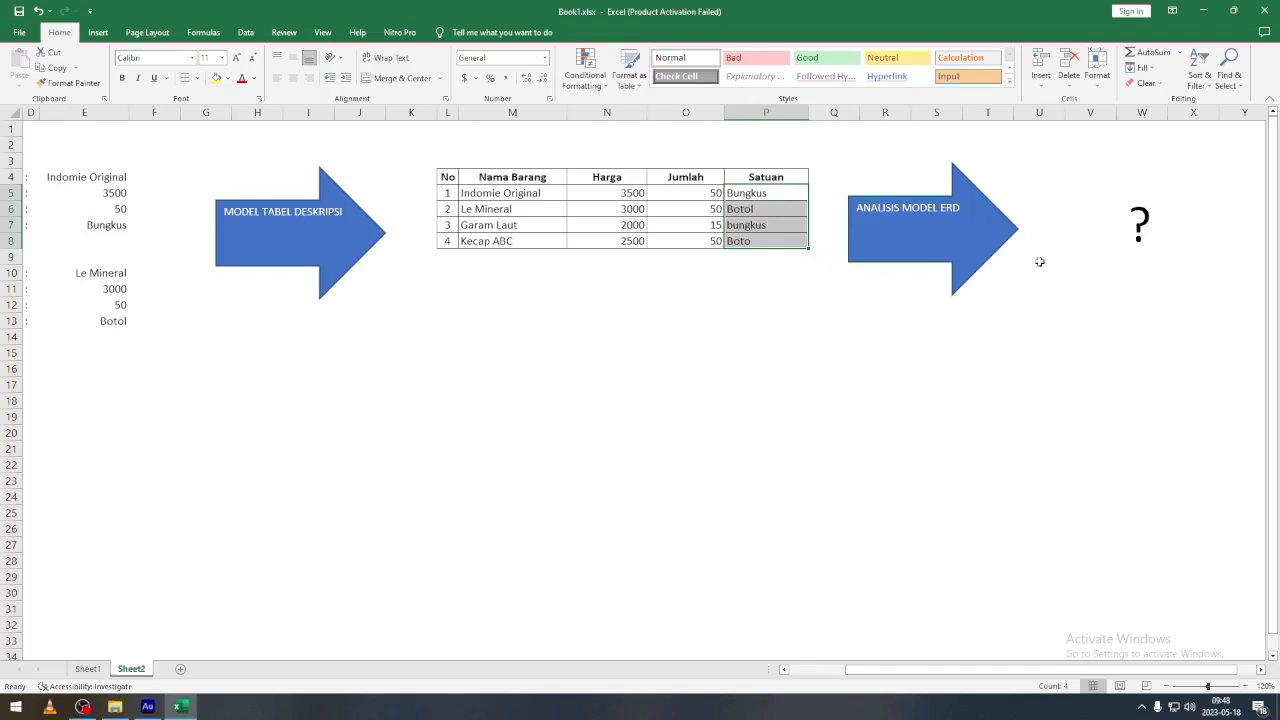
left_click(434, 163)
left_click_drag(457, 177, 810, 287)
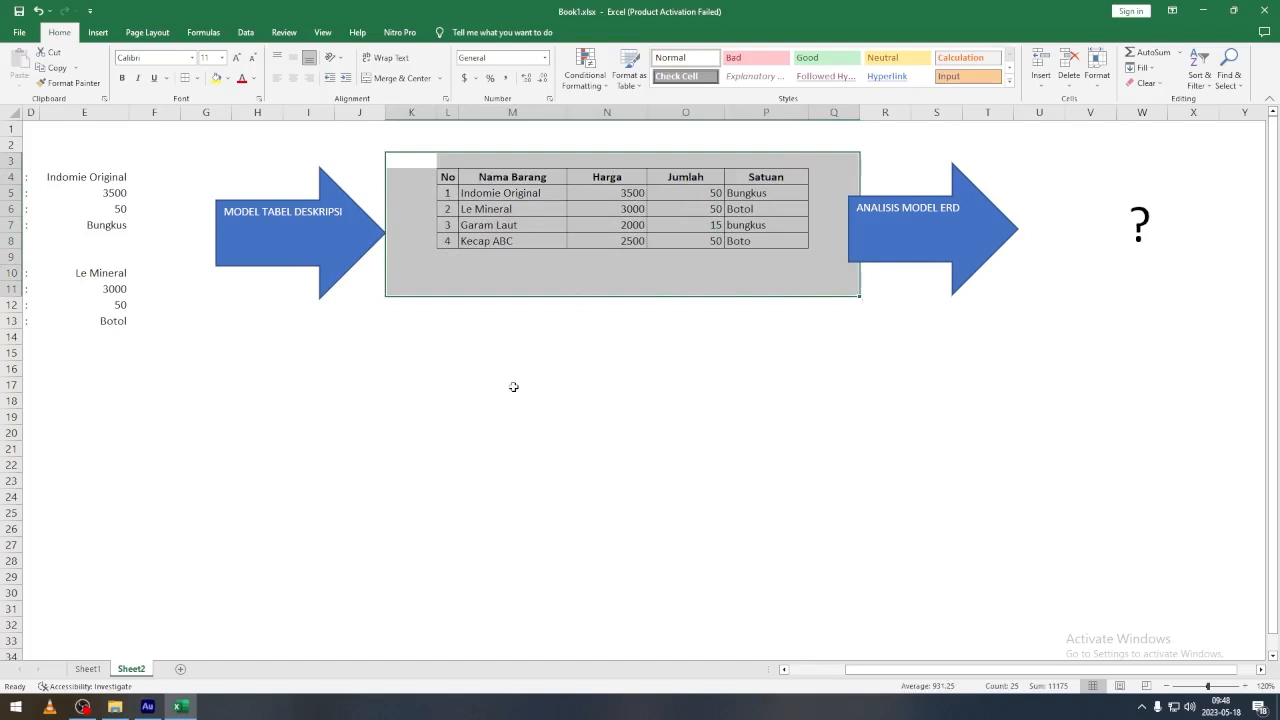
left_click(631, 386)
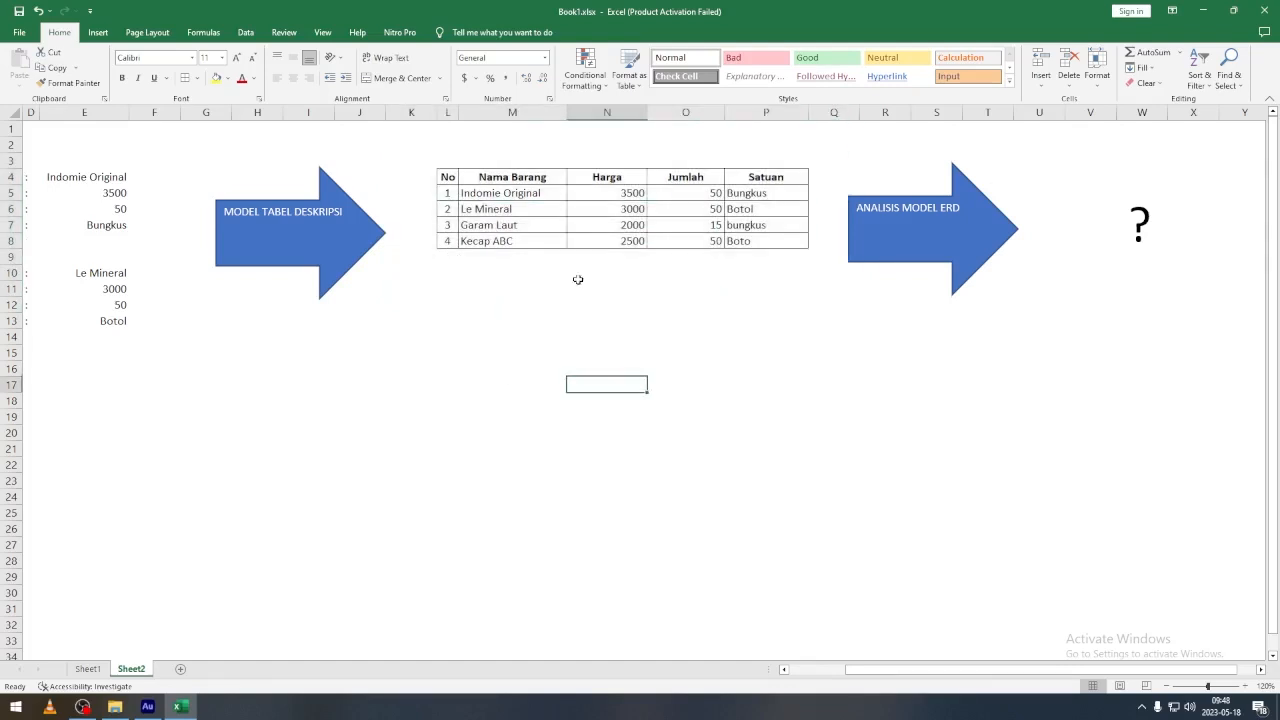
Copy the whole description table to cell C4 of a new sheet and fit the Nama Barang column to its contents.
left_click_drag(447, 178, 757, 251)
right_click(567, 201)
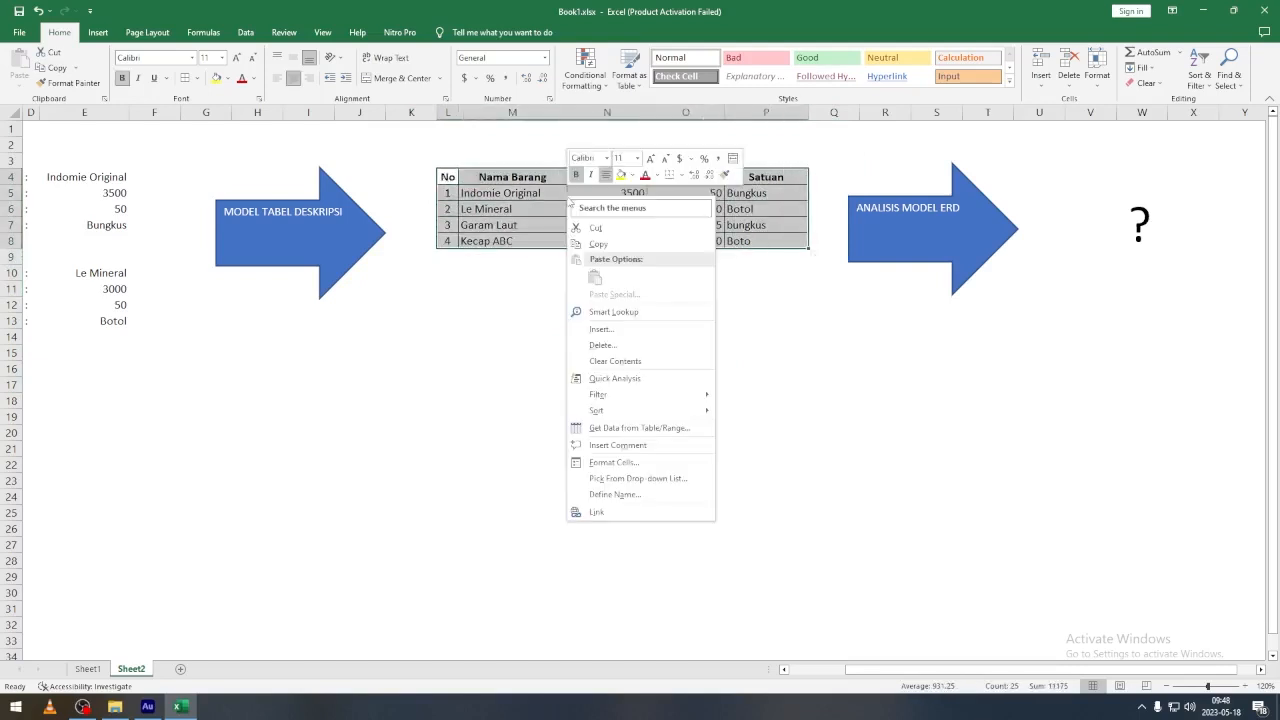
left_click(598, 244)
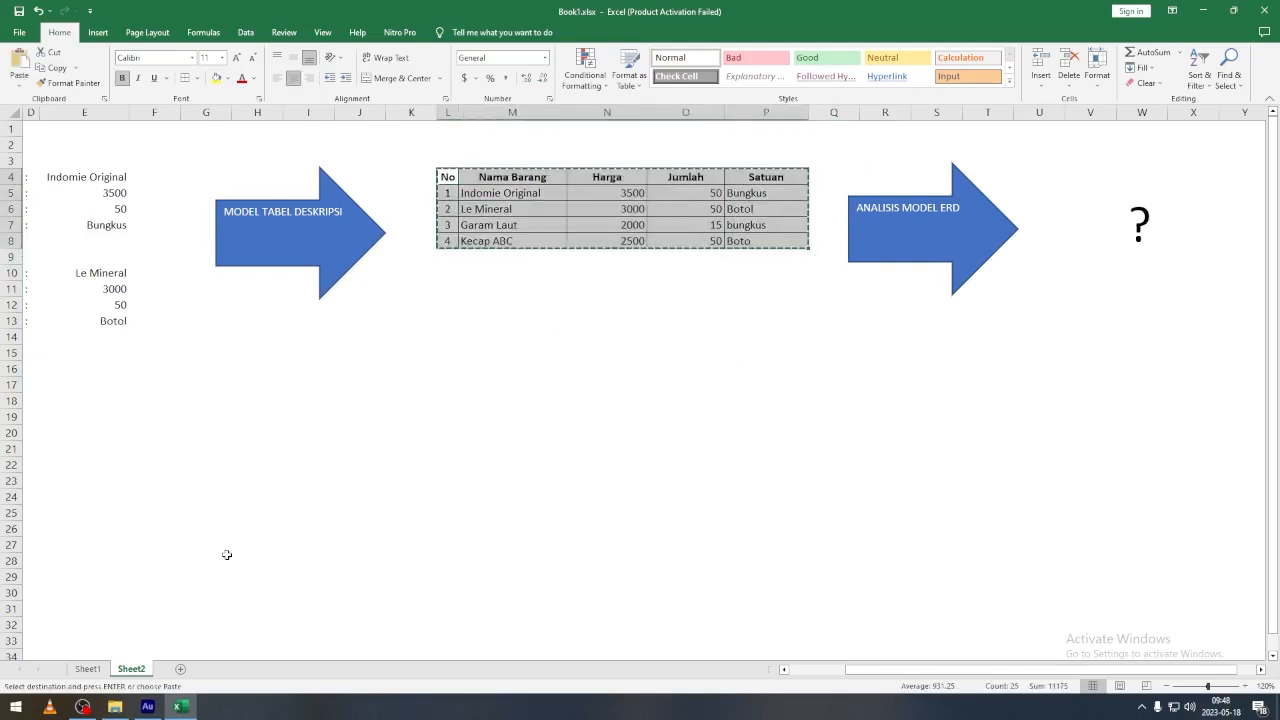
left_click(181, 669)
left_click(126, 165)
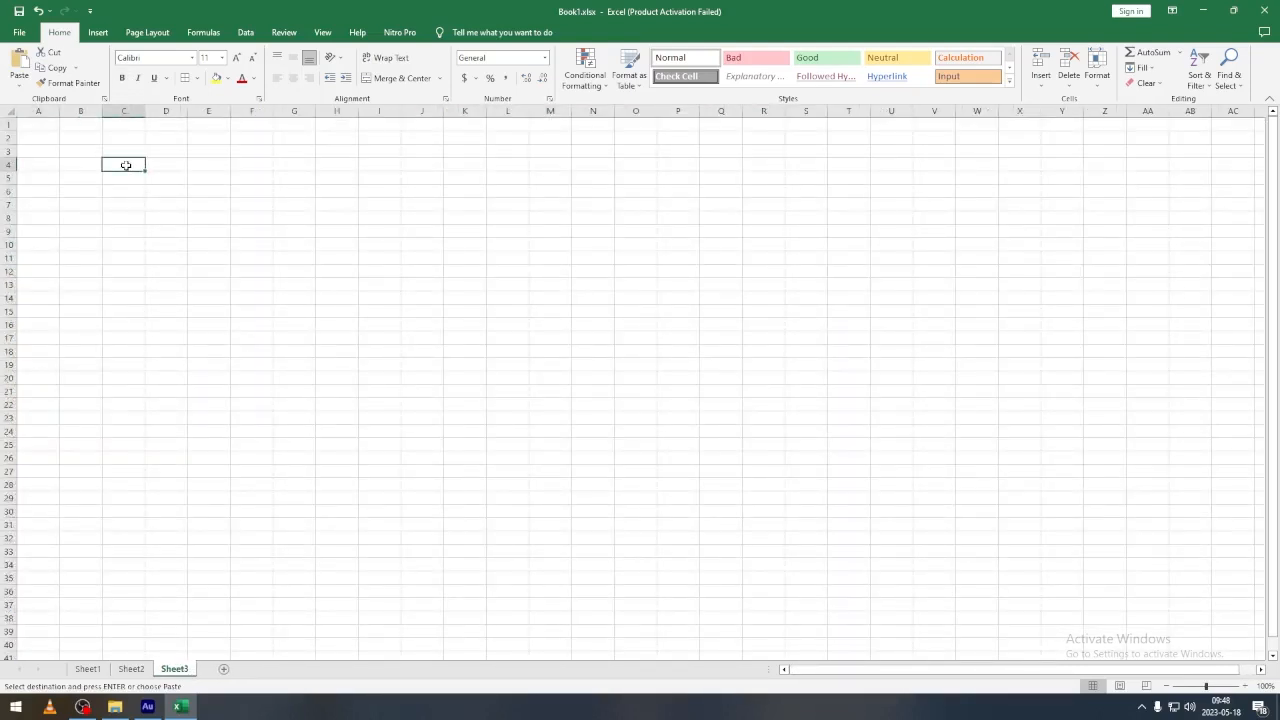
key("ctrl+v")
left_click(192, 314)
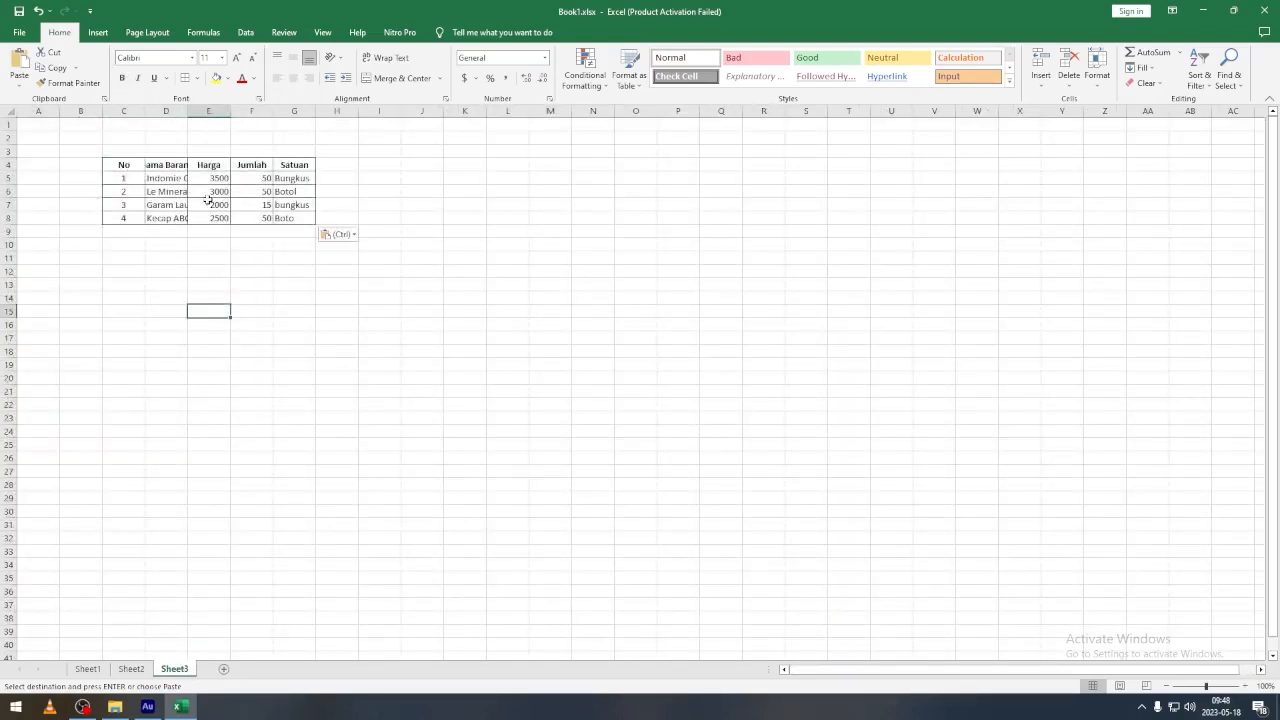
double_click(187, 111)
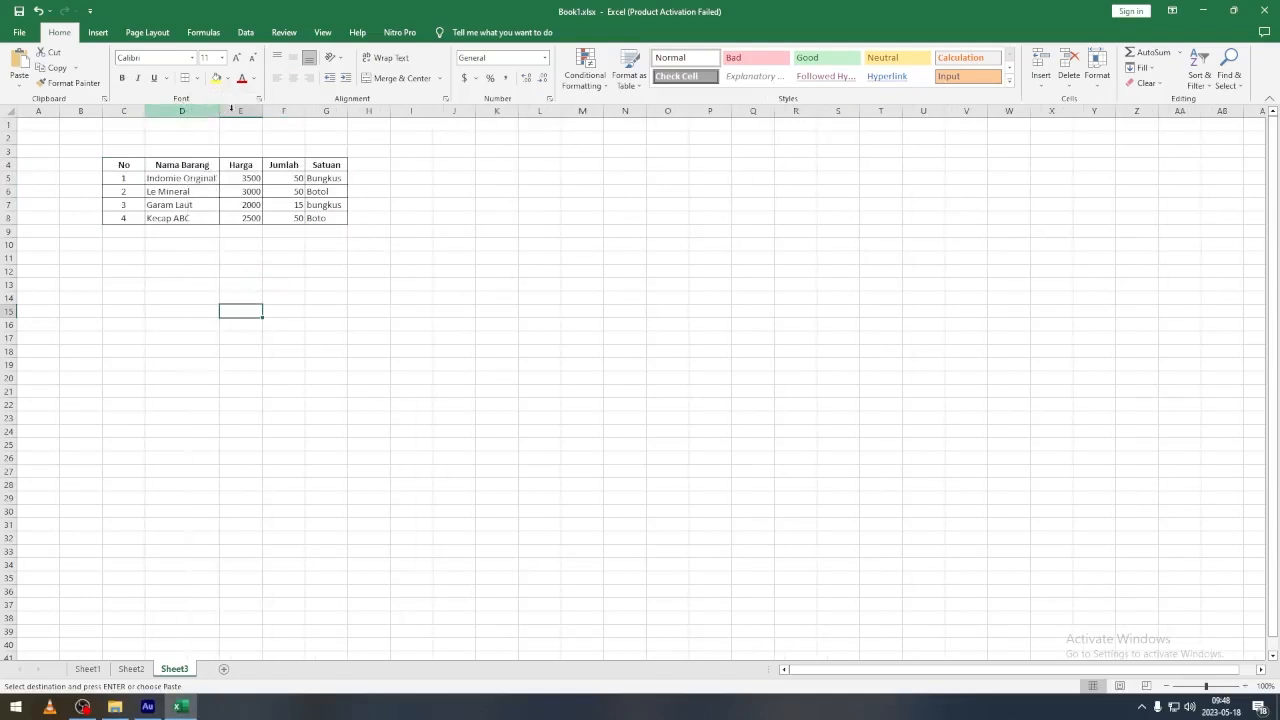
left_click(408, 379)
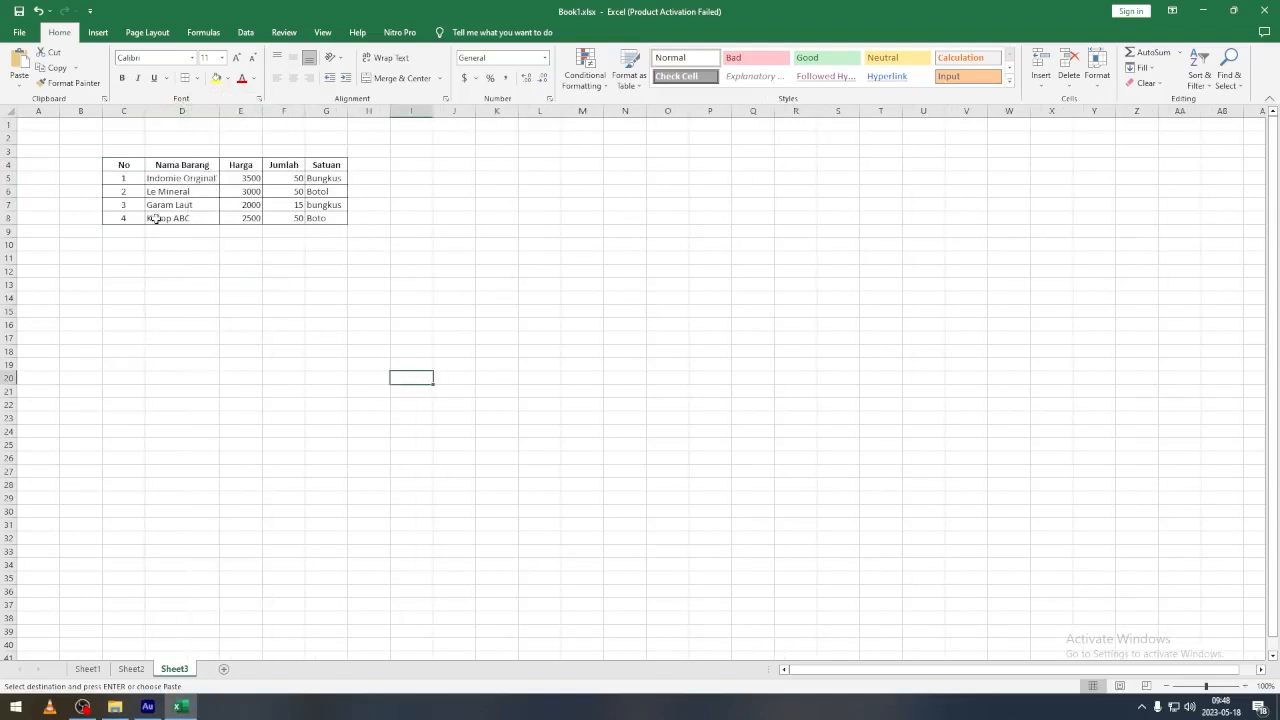
Examine the copied table as a whole, then its Satuan column and its Nama Barang column from header to last item.
left_click_drag(115, 170, 326, 214)
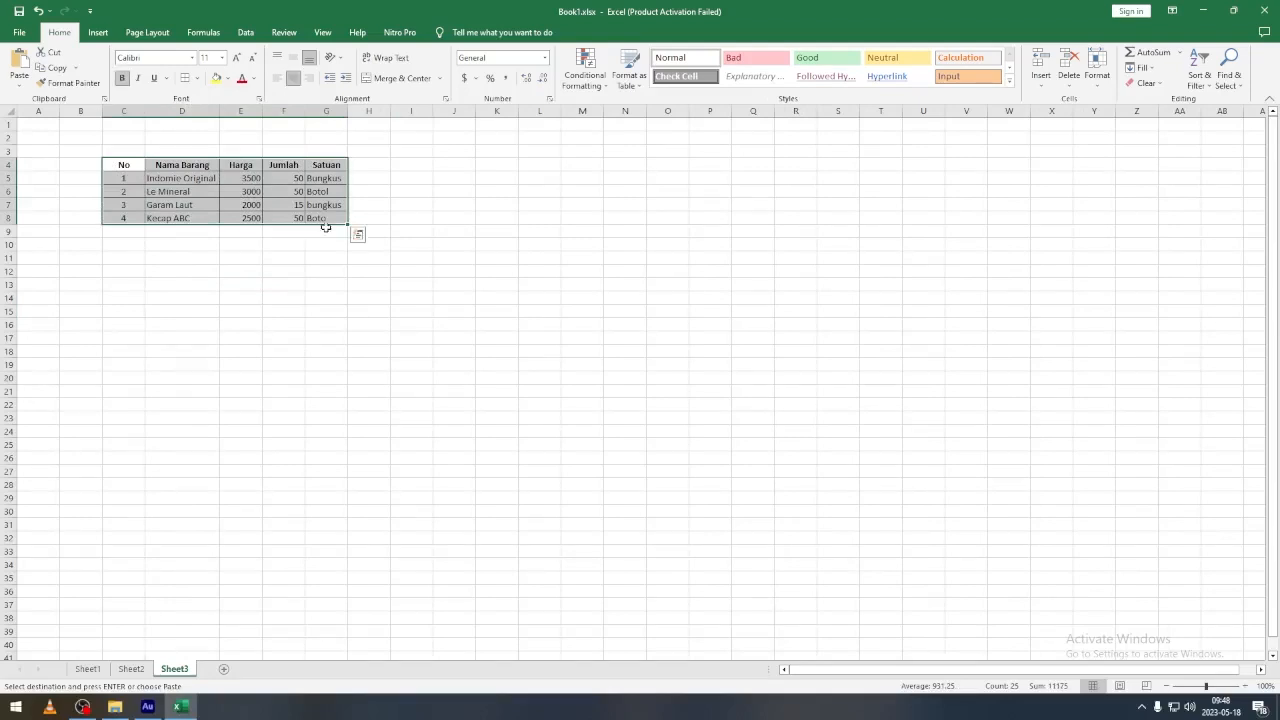
left_click(368, 340)
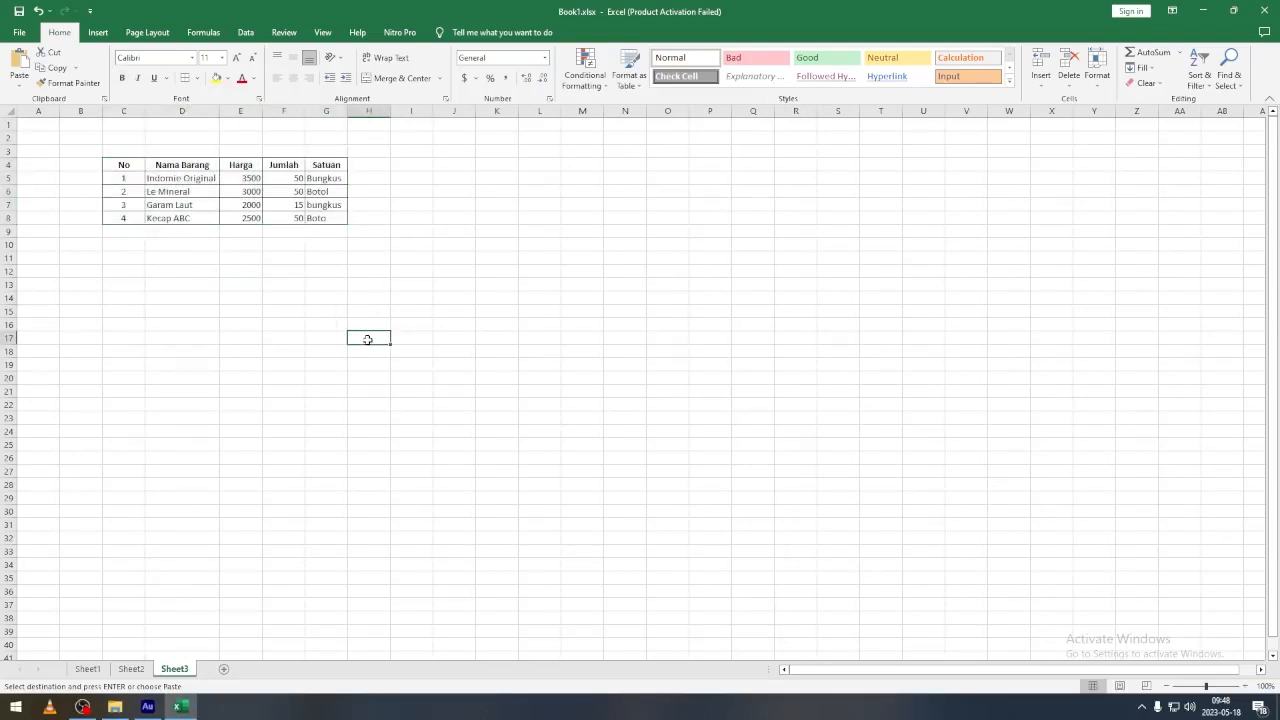
left_click_drag(325, 165, 327, 218)
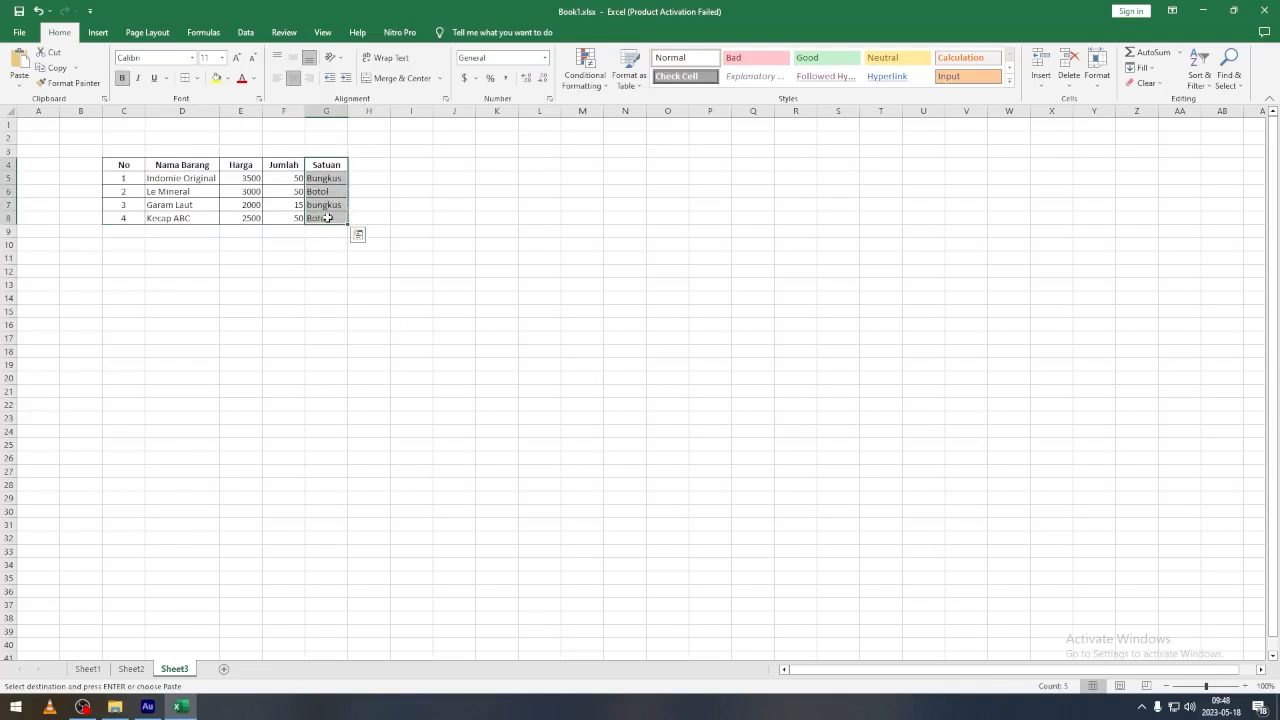
left_click(260, 273)
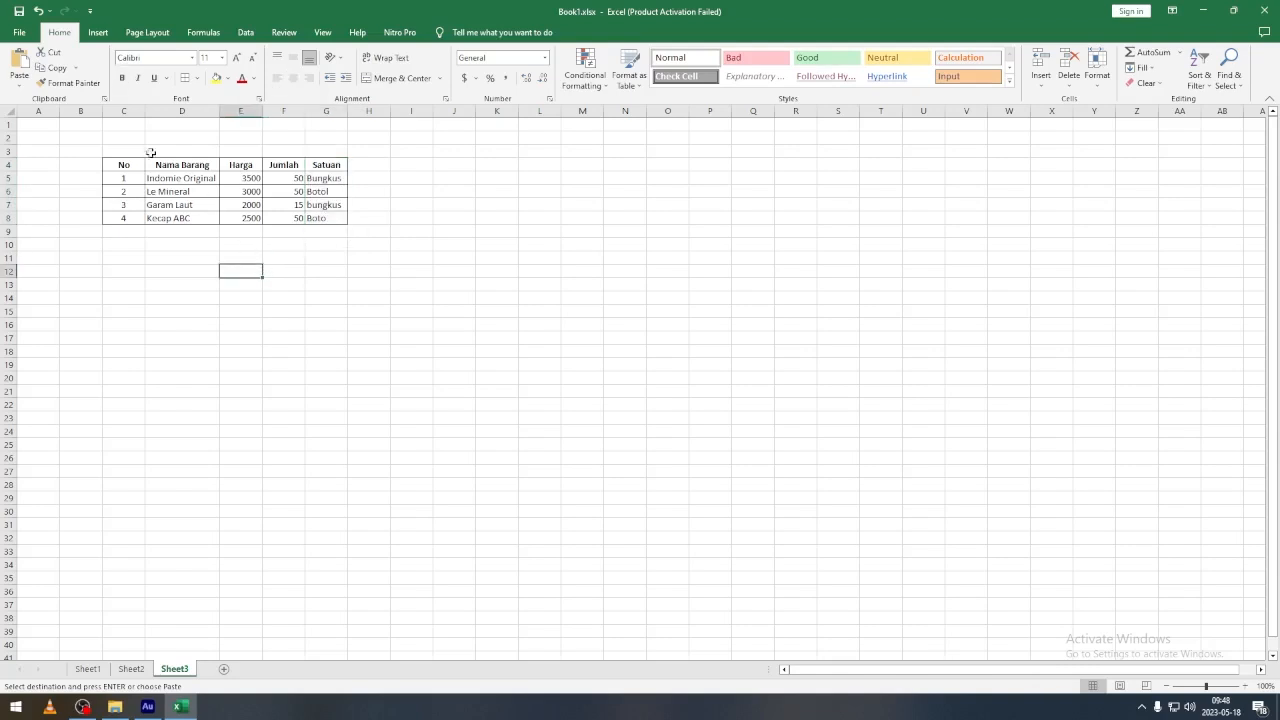
left_click(173, 163)
left_click_drag(173, 163, 175, 216)
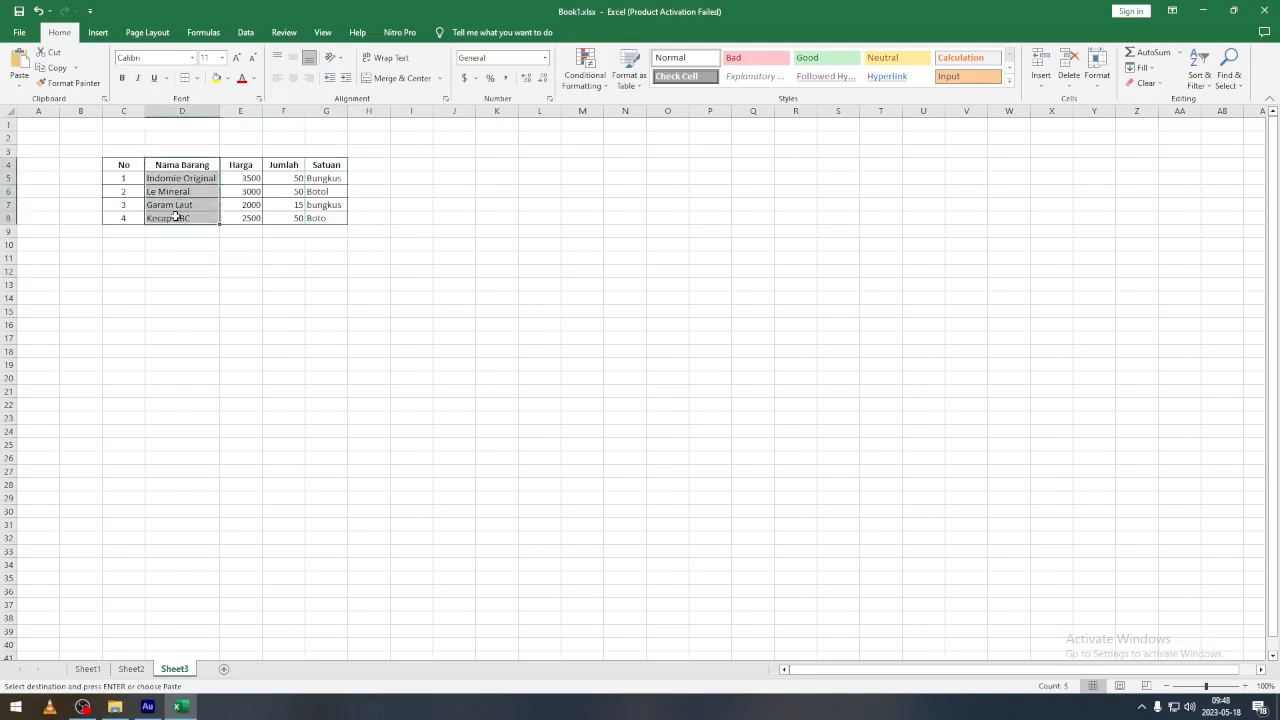
key("ctrl+v")
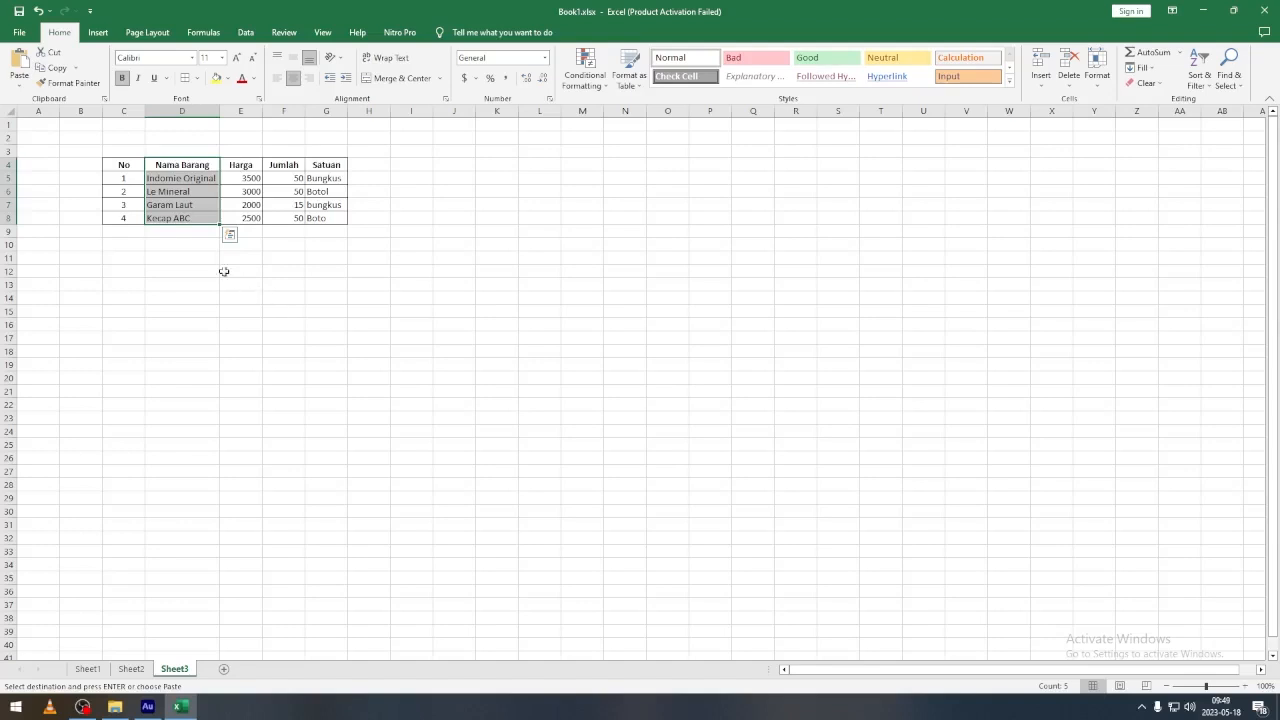
left_click(137, 243)
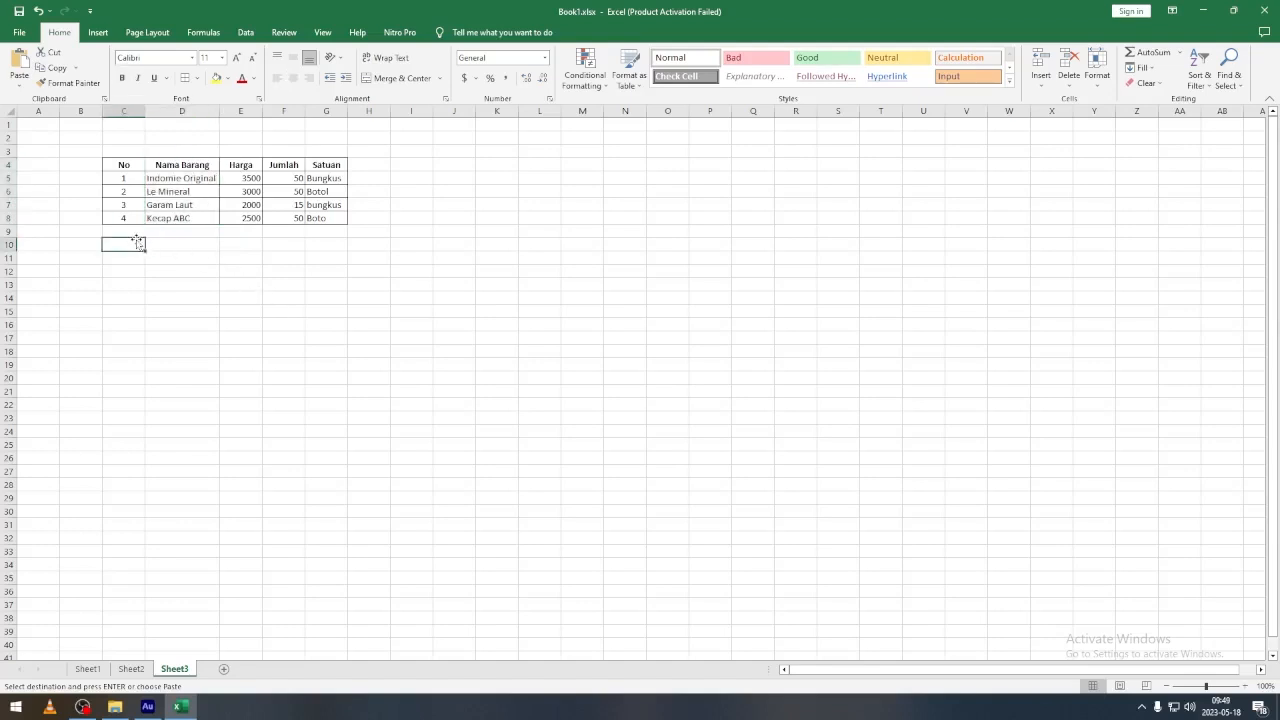
left_click(170, 164)
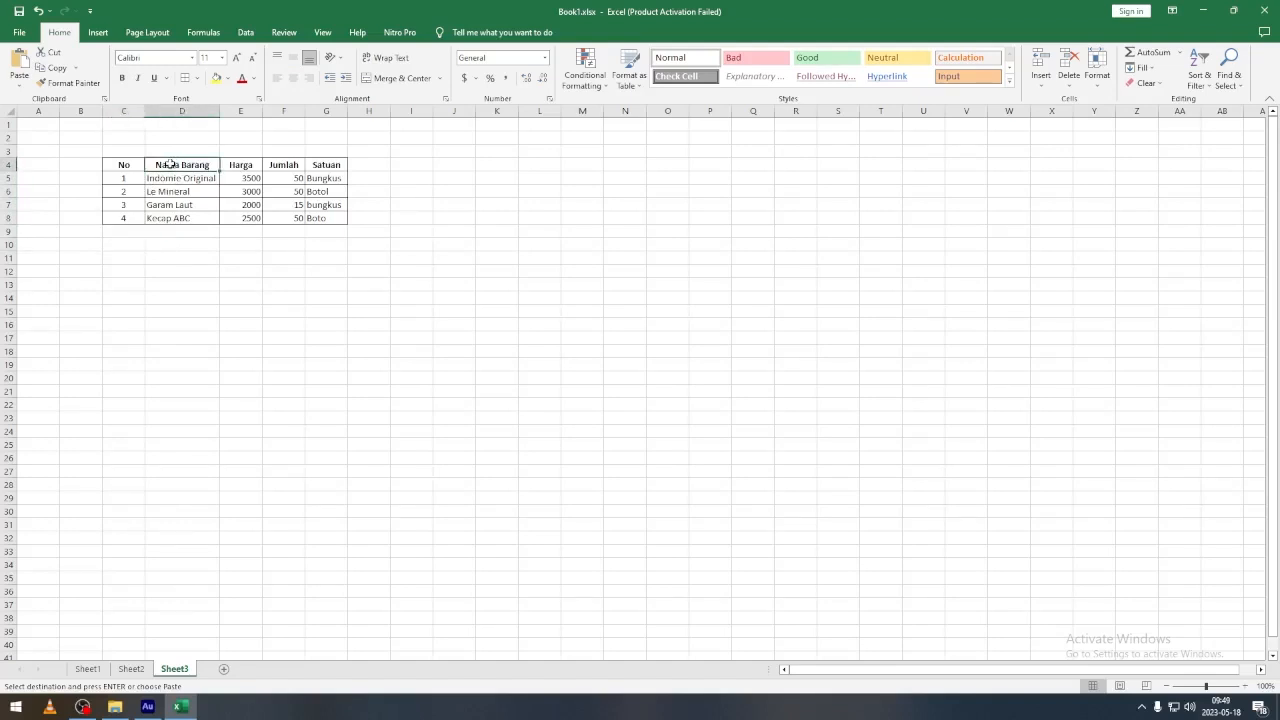
left_click_drag(212, 164, 180, 213)
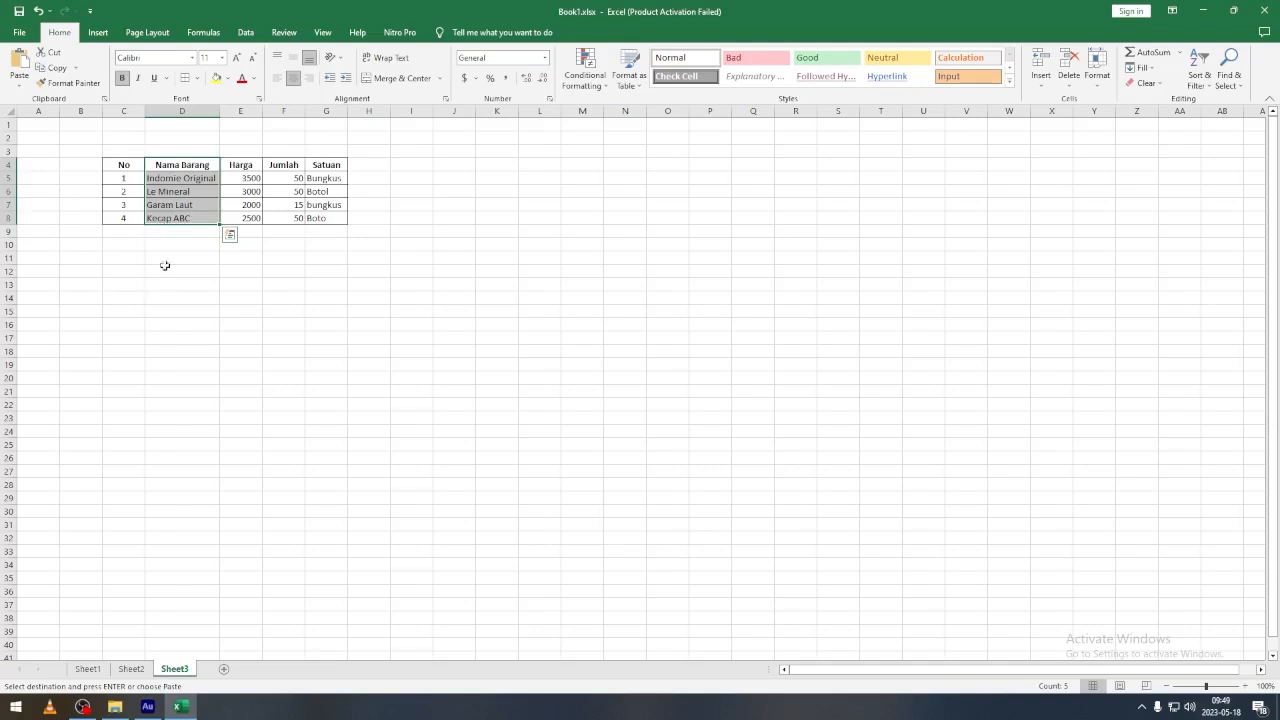
left_click(165, 250)
mouse_move(165, 257)
left_mouse_down()
mouse_move(266, 257)
mouse_move(174, 257)
left_mouse_up()
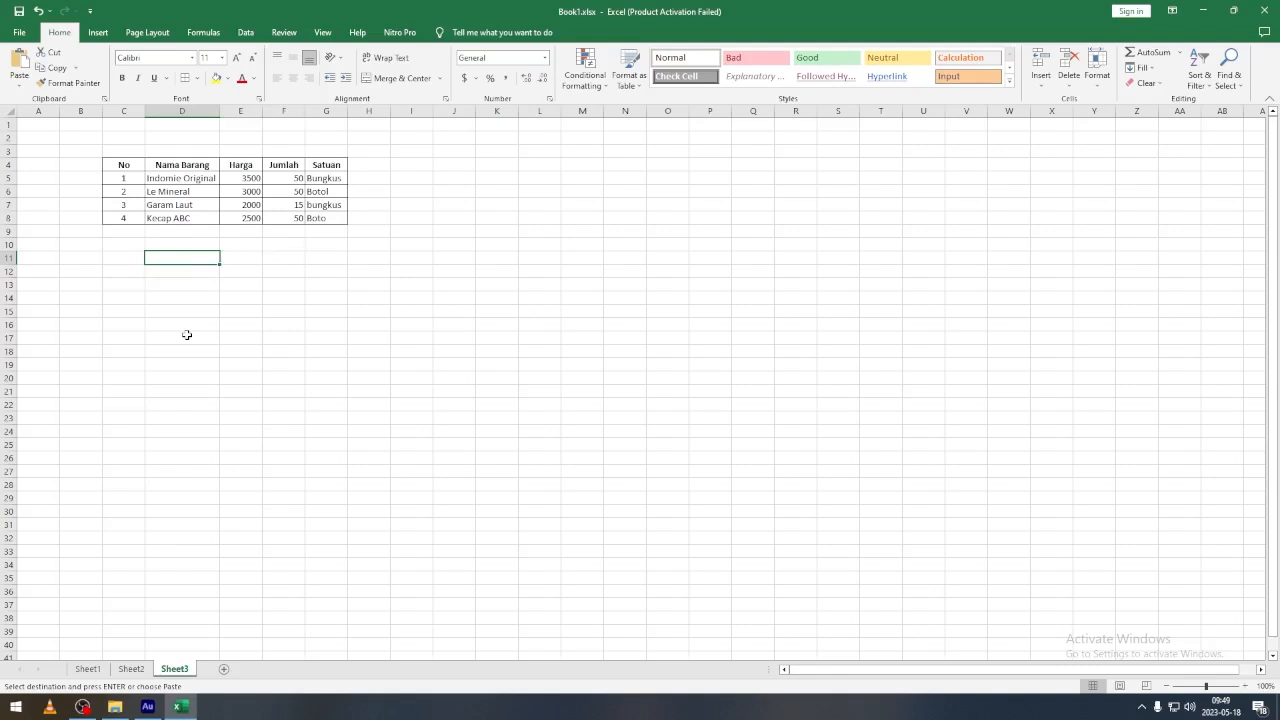
Delete the entire No column from the copied table's sheet.
left_click(150, 111)
left_click(124, 111)
right_click(124, 113)
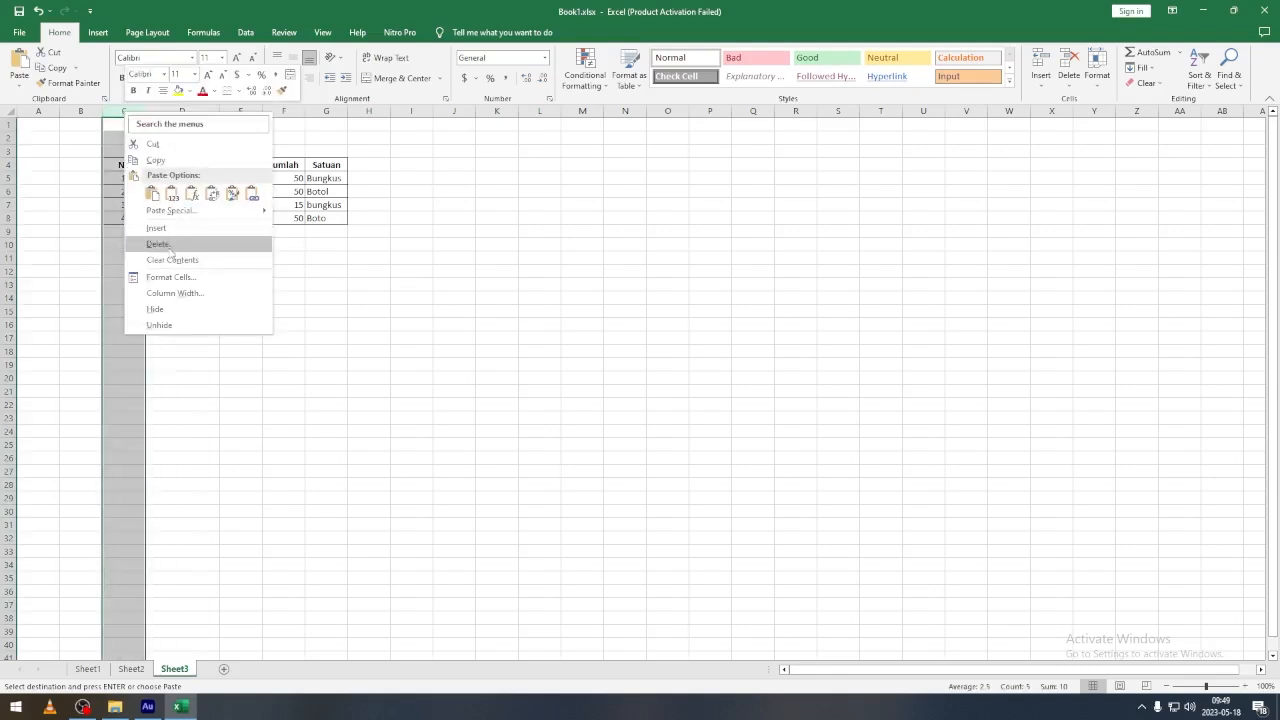
left_click(168, 246)
left_click(258, 339)
Add the heading Kode Barang in cell B4 beside Nama Barang and fit column B to its text.
left_click(80, 164)
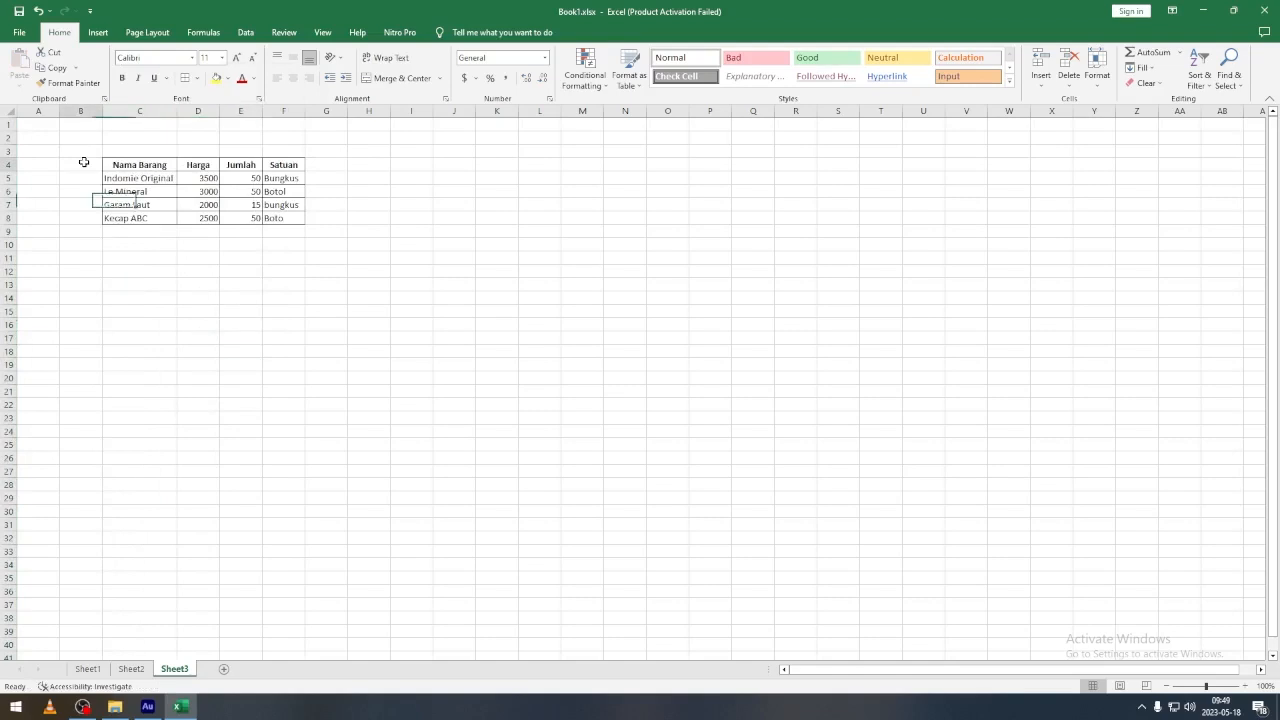
type("Kode")
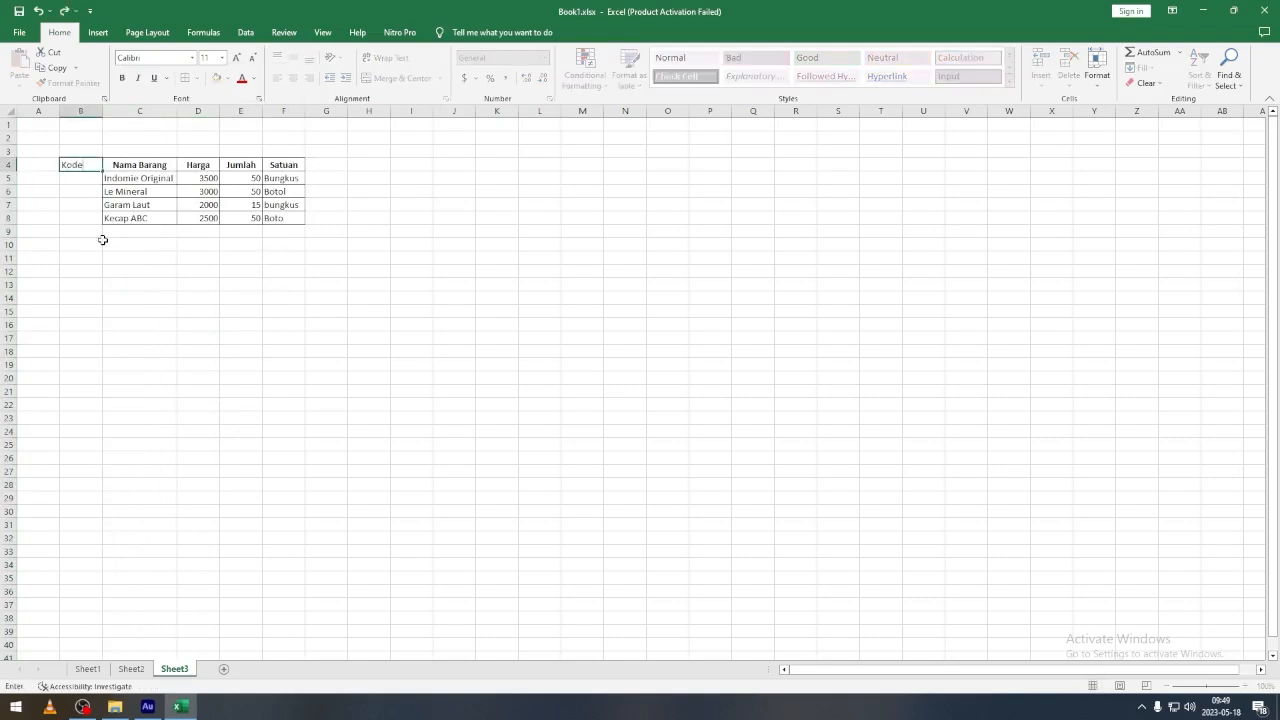
type(" Barang")
key("Return")
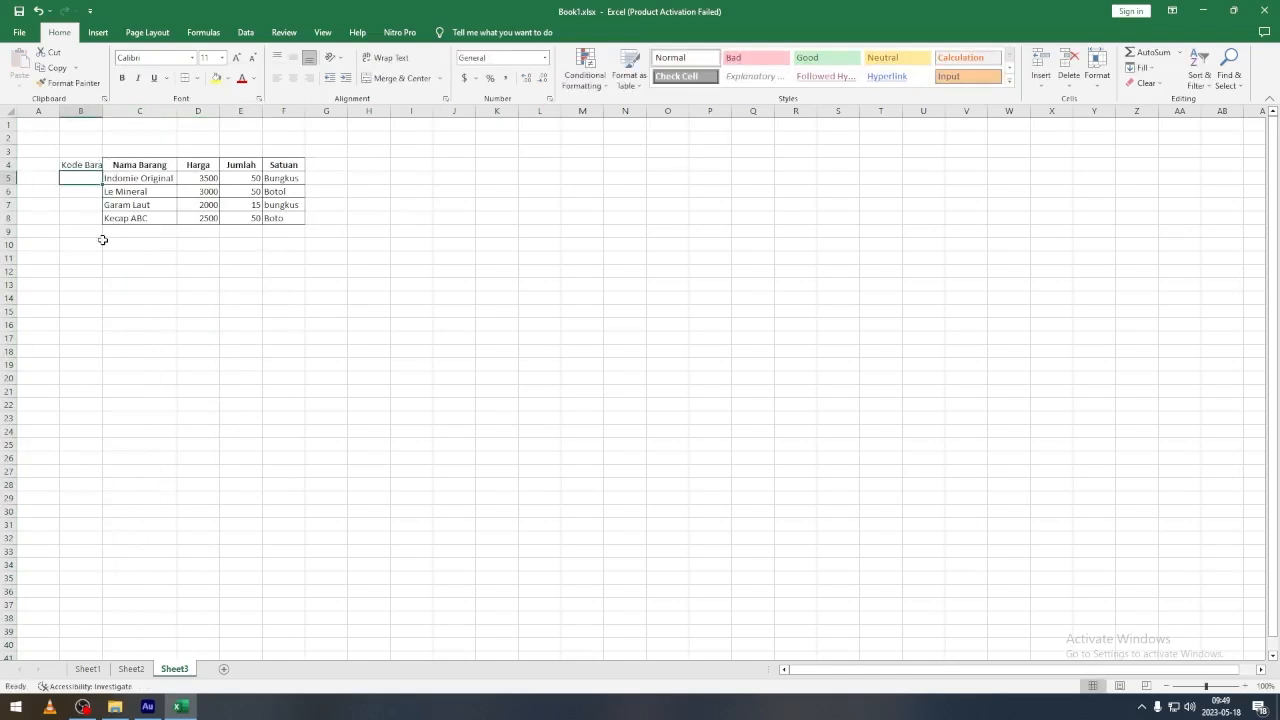
double_click(102, 110)
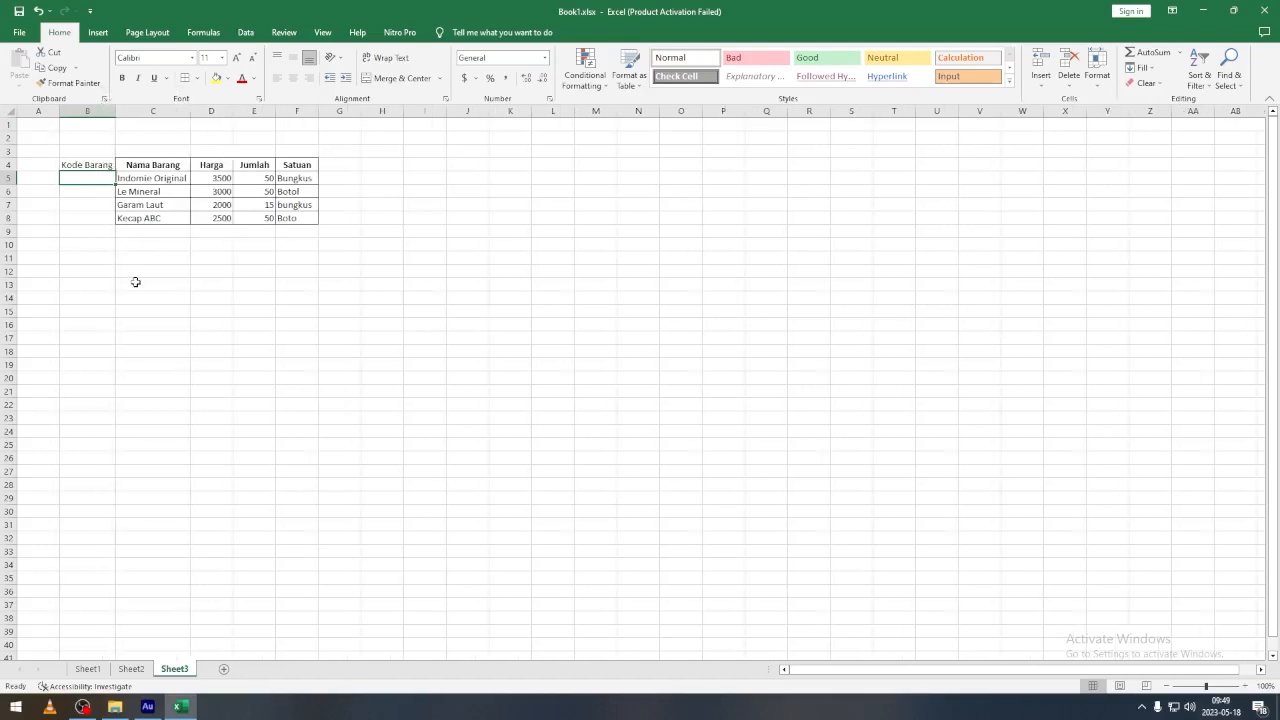
left_click(90, 165)
left_click_drag(90, 165, 88, 220)
left_click(206, 285)
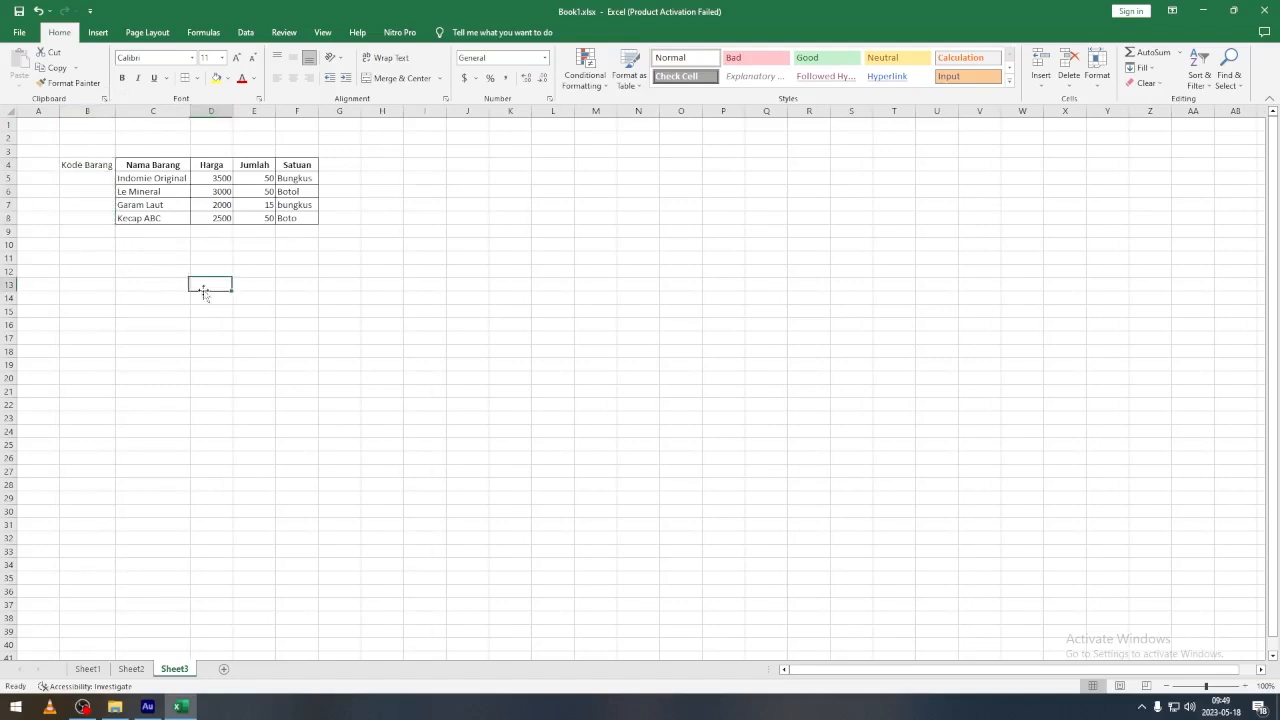
Insert a new column between Kode Barang and Nama Barang and head it Barcode.
left_click(158, 111)
right_click(162, 112)
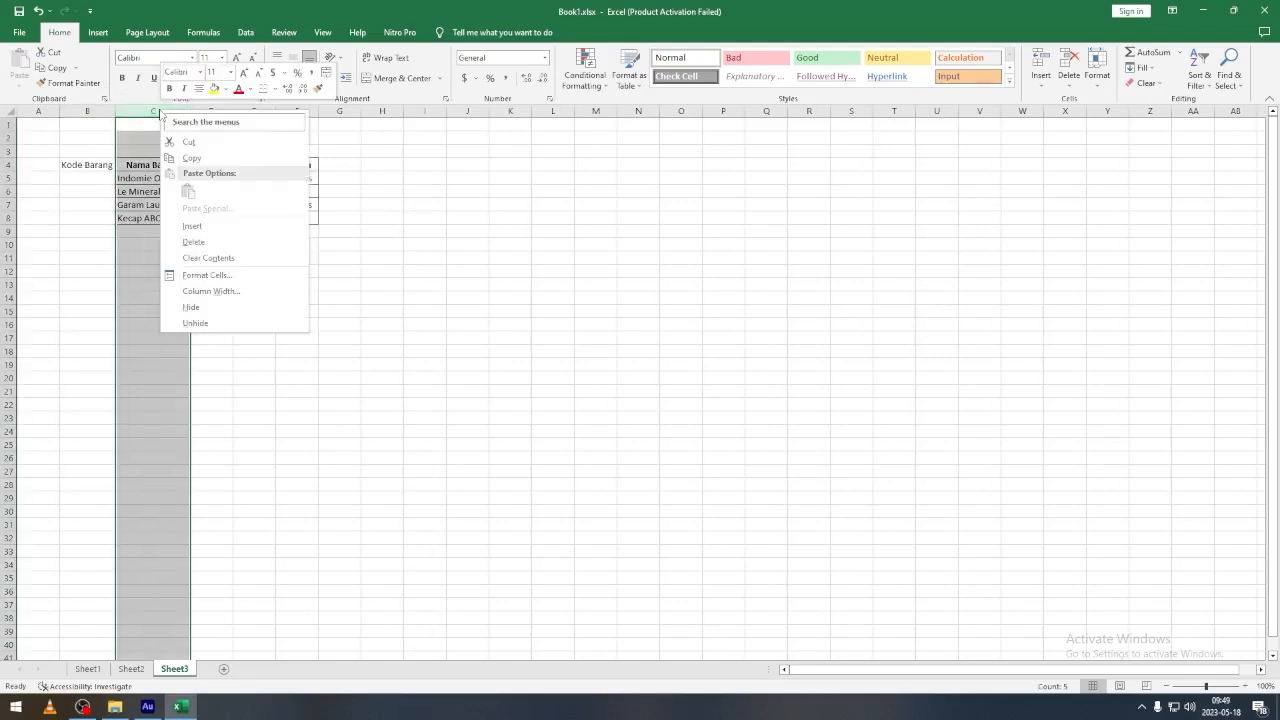
left_click(192, 226)
left_click(140, 165)
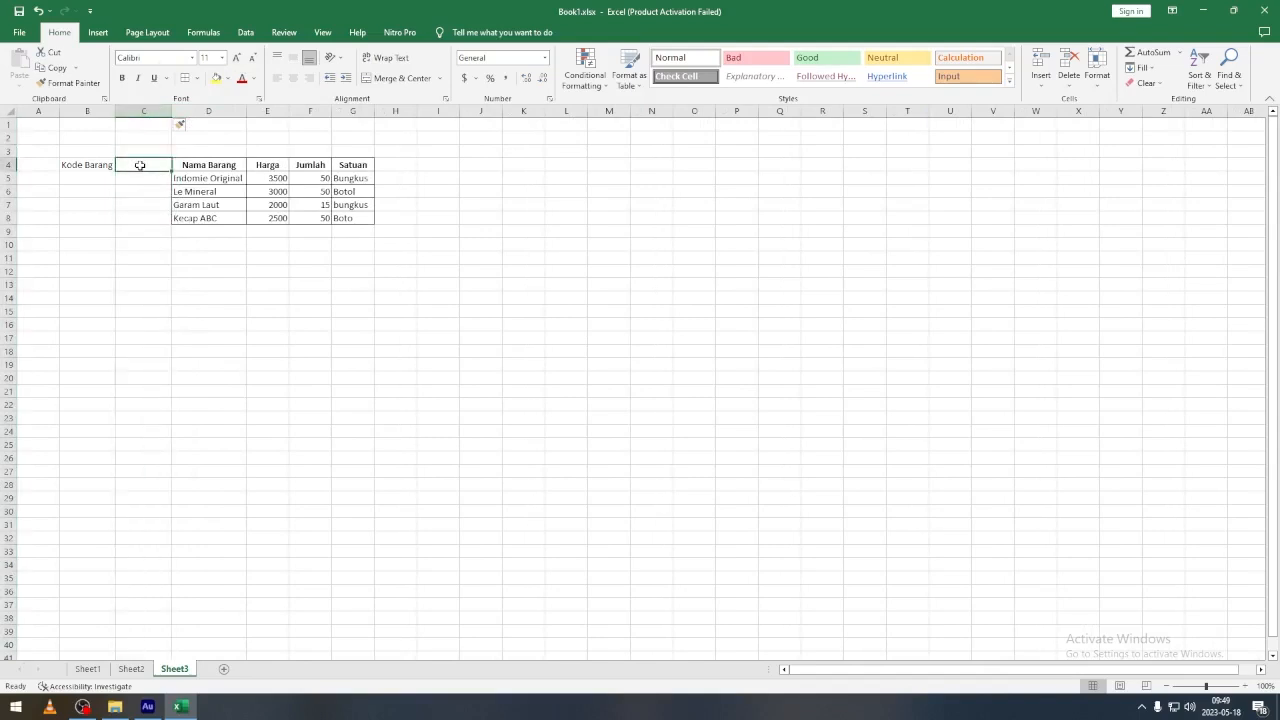
type("Barcode")
key("Return")
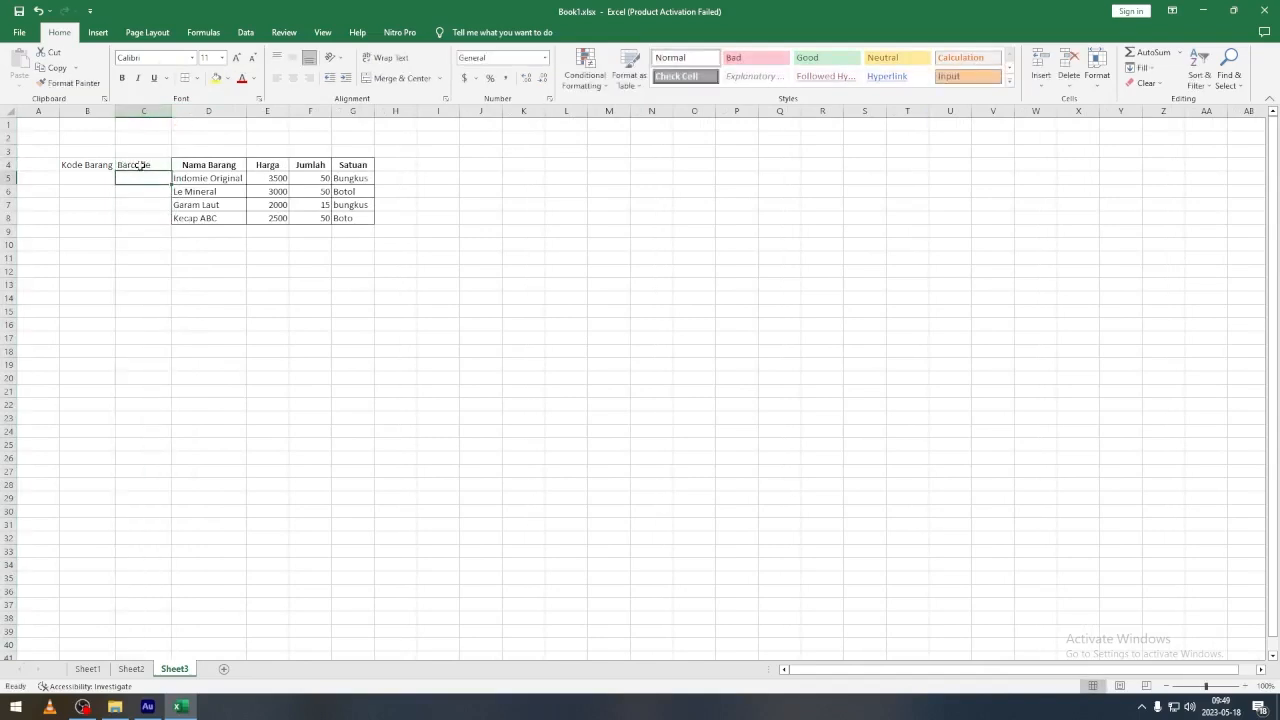
left_click(84, 165)
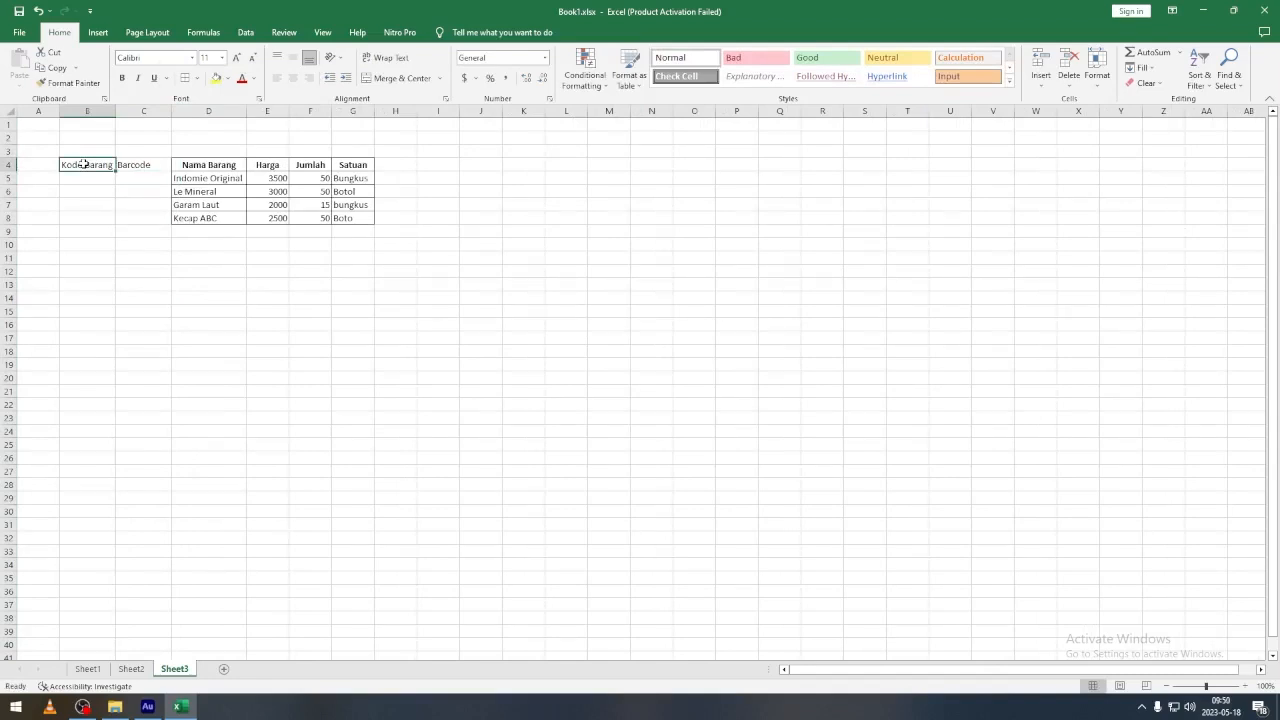
left_click(137, 169)
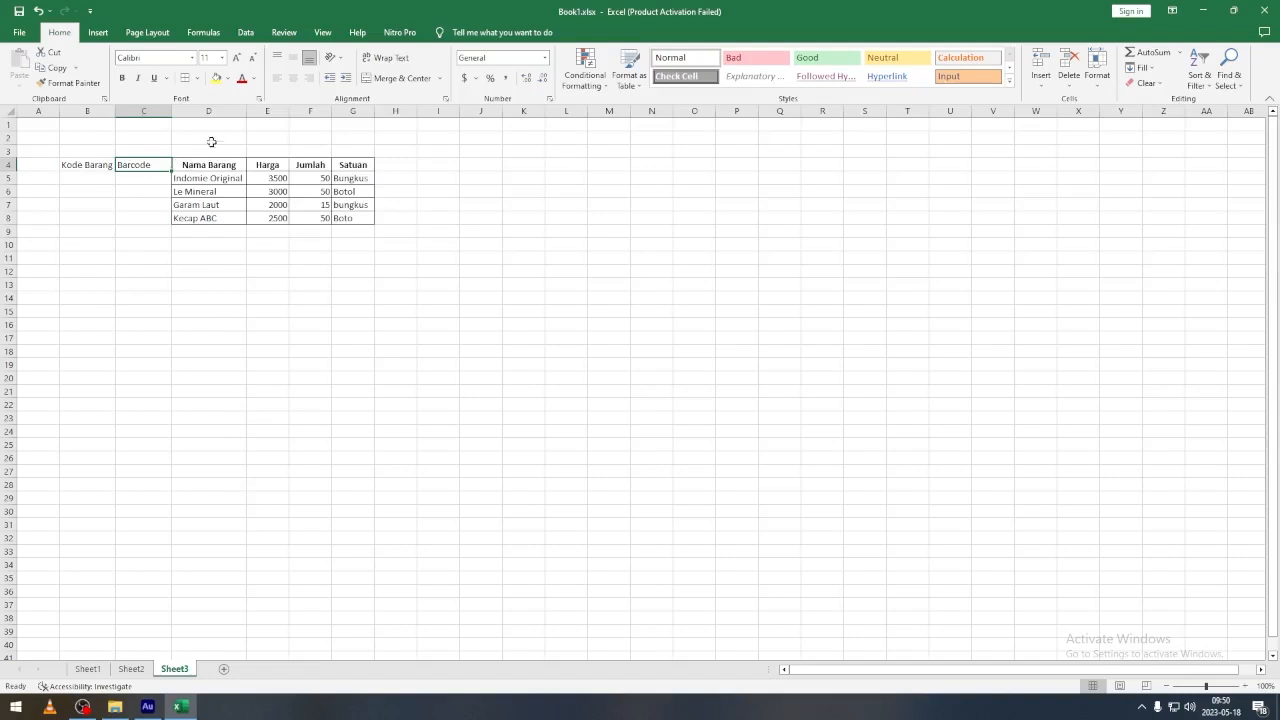
Insert a new column between Barcode and Nama Barang and head it Jenis Barang.
left_click(210, 108)
right_click(214, 116)
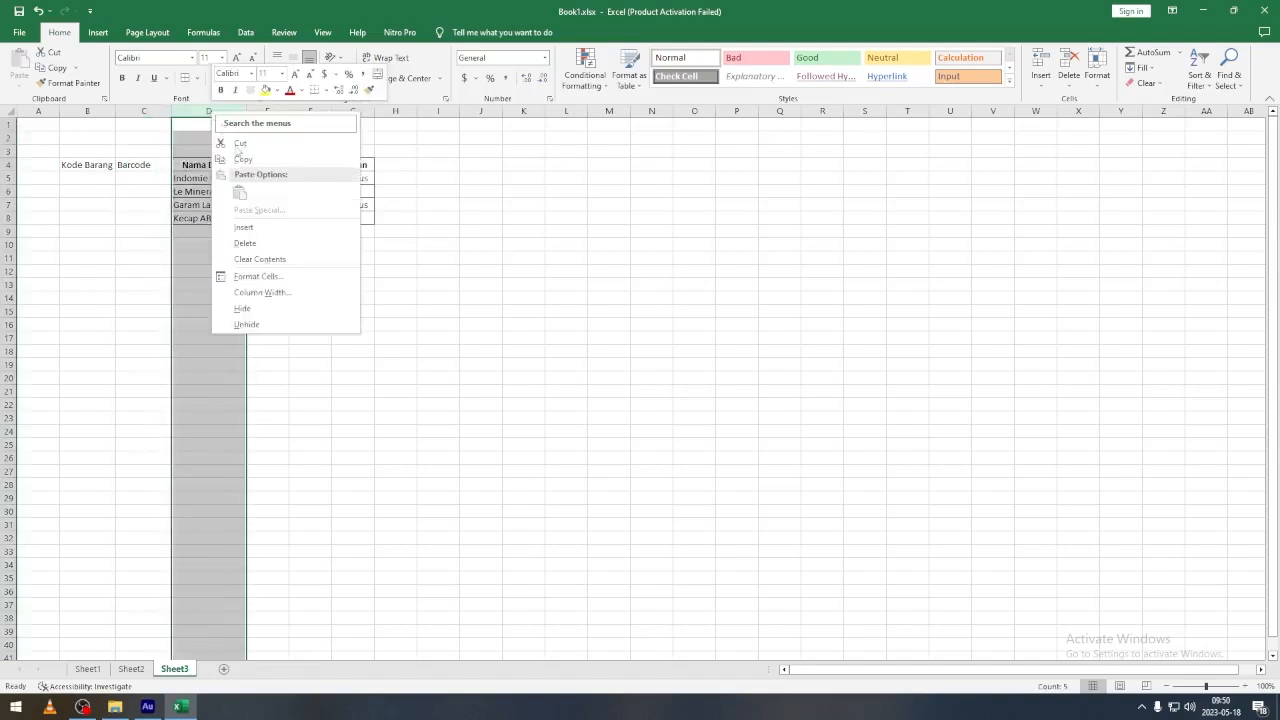
left_click(237, 225)
left_click(262, 163)
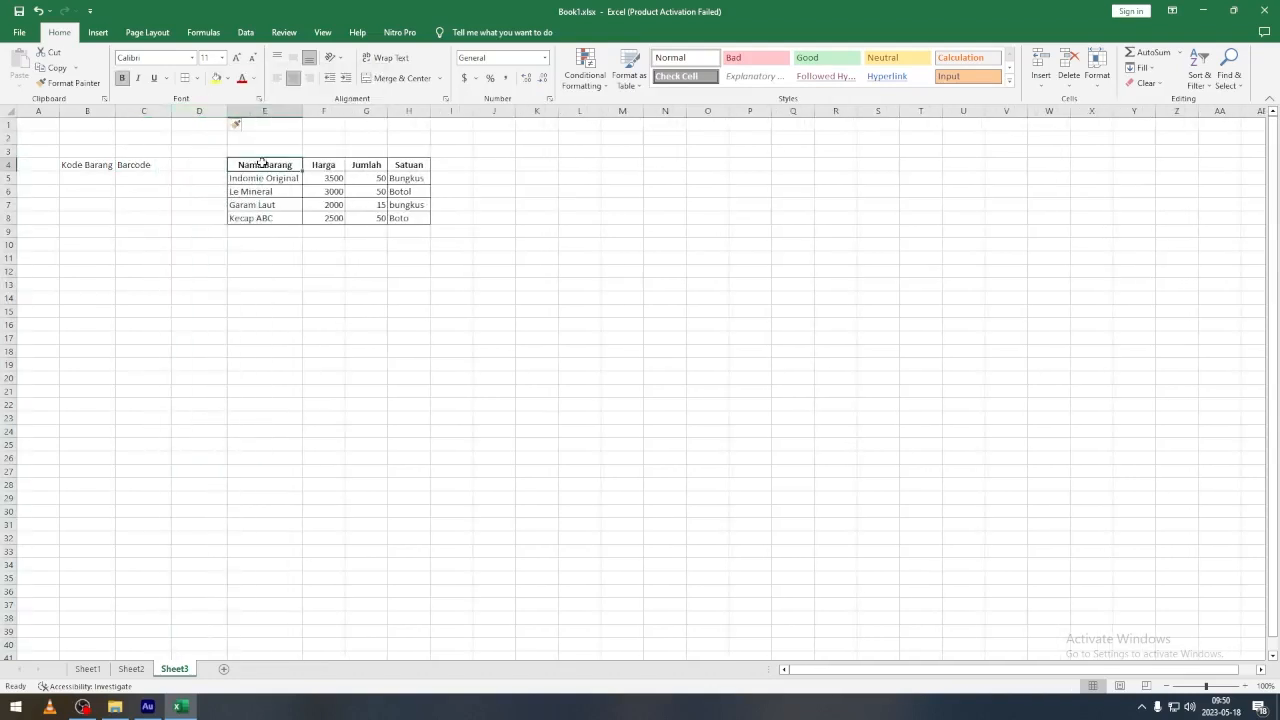
left_click(196, 164)
type("Jen")
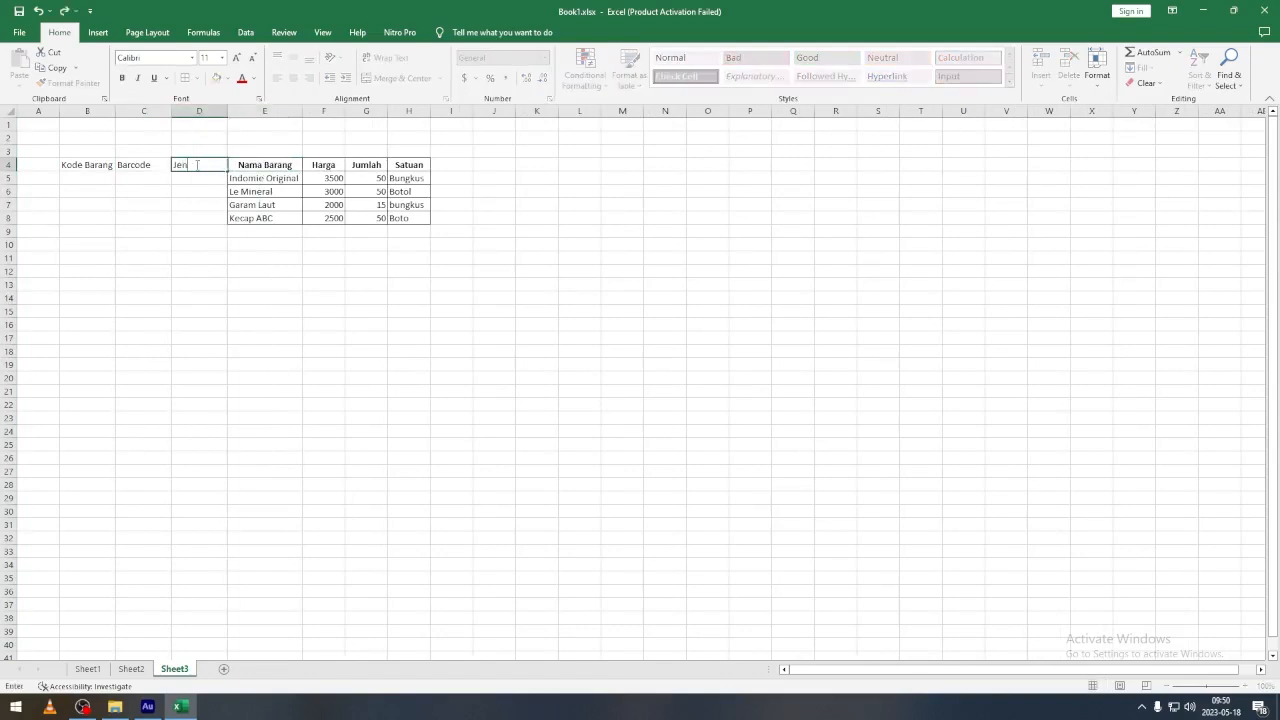
type("is Barang")
key("Return")
left_click_drag(94, 165, 176, 165)
left_click(194, 215)
Fill in the Indomie Original row with Kode Barang BR0001 and Barcode 444232.
left_click(160, 178)
left_click(190, 175)
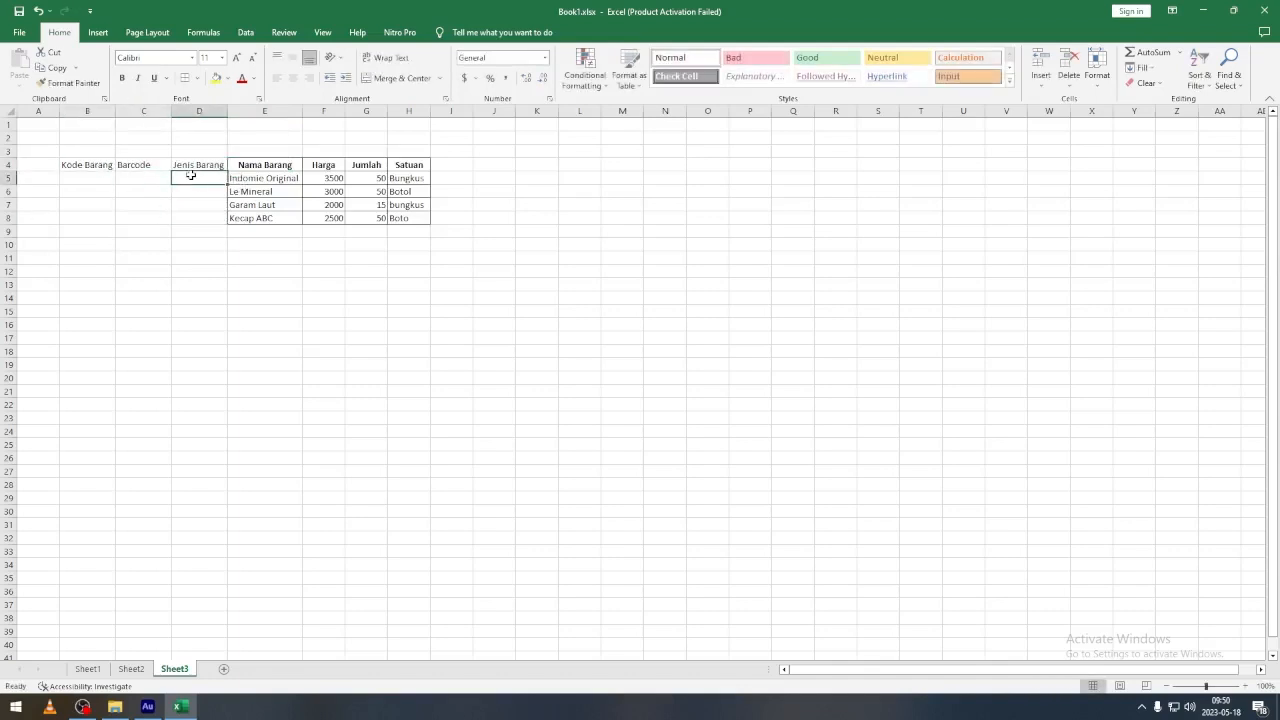
left_click(87, 176)
type("BR0001")
key("Return")
left_click(92, 173)
left_click(98, 192)
left_click(130, 179)
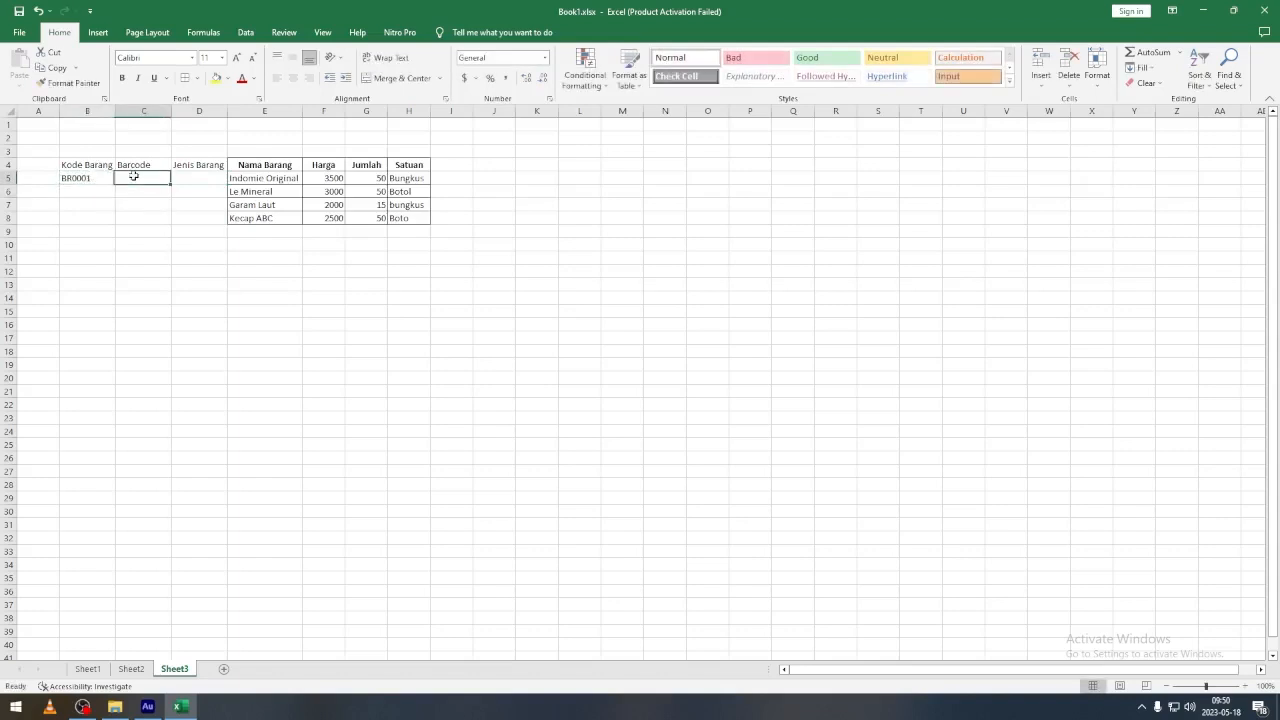
type("444")
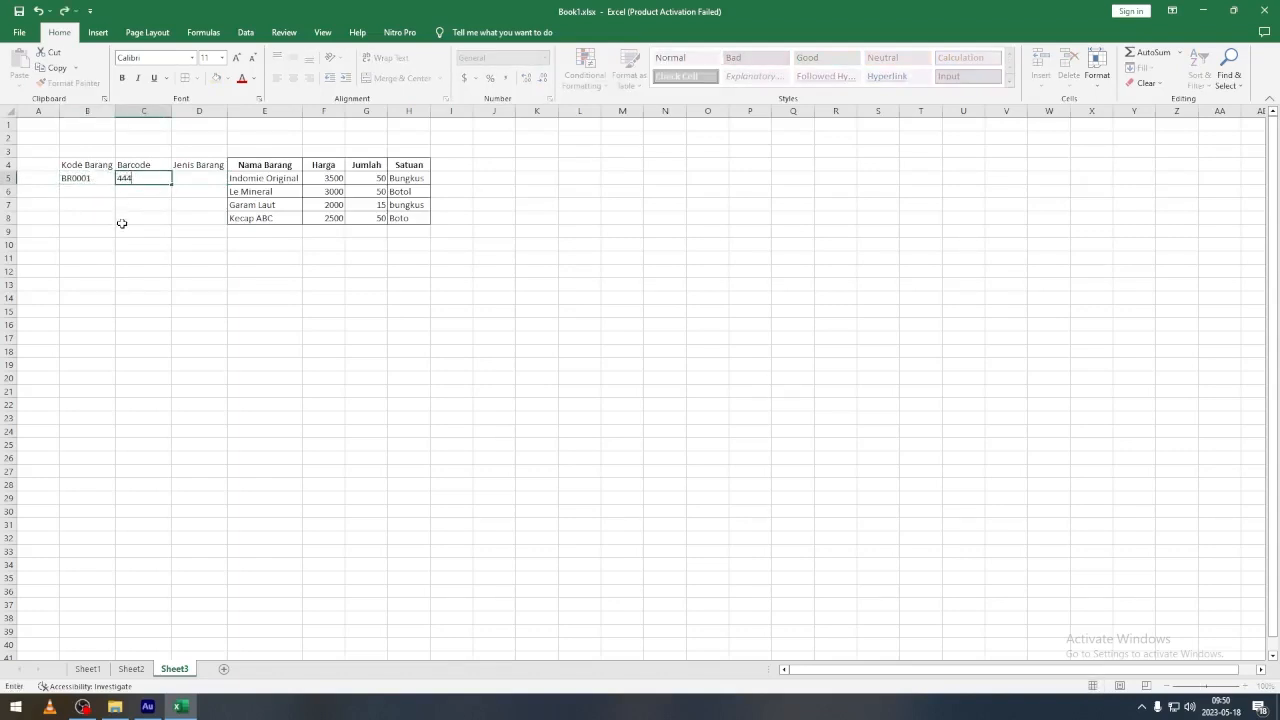
type("232")
Set the Jenis Barang of the Indomie Original row to Makanan.
left_click(199, 179)
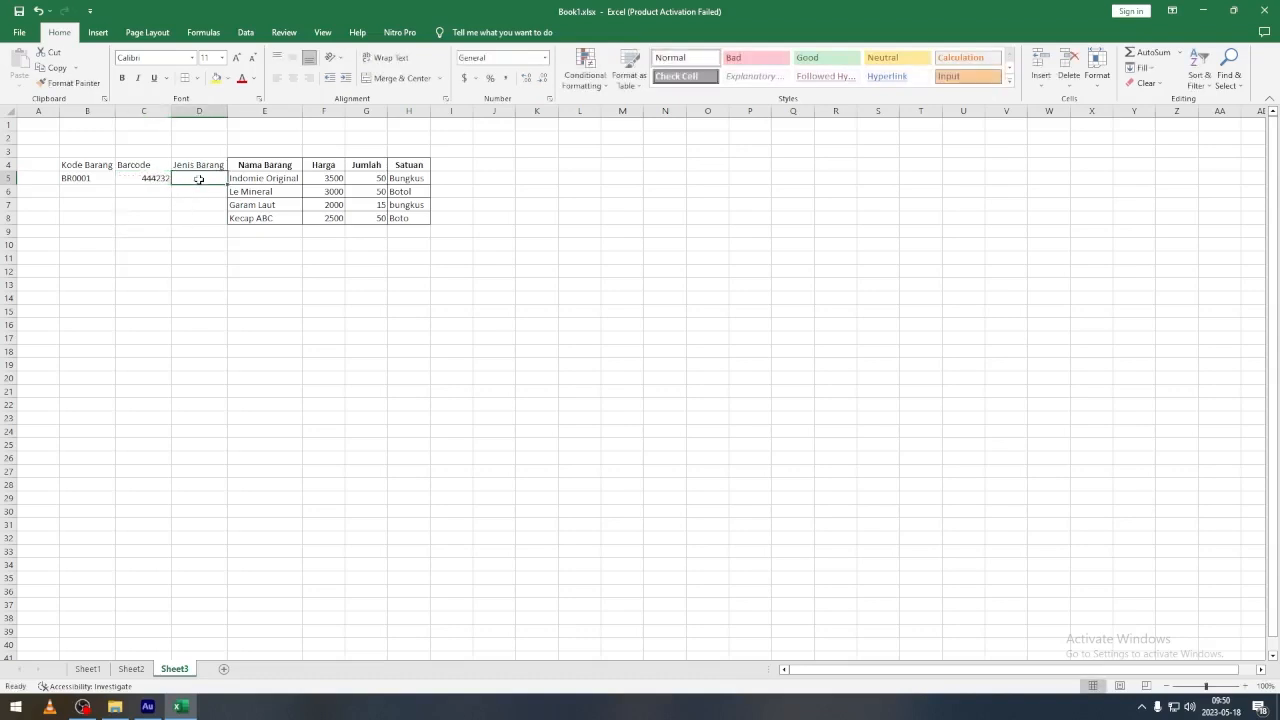
type("Makanan")
key("Return")
left_click(200, 179)
left_click(183, 203)
left_click(197, 164)
left_click(193, 177)
left_click(89, 187)
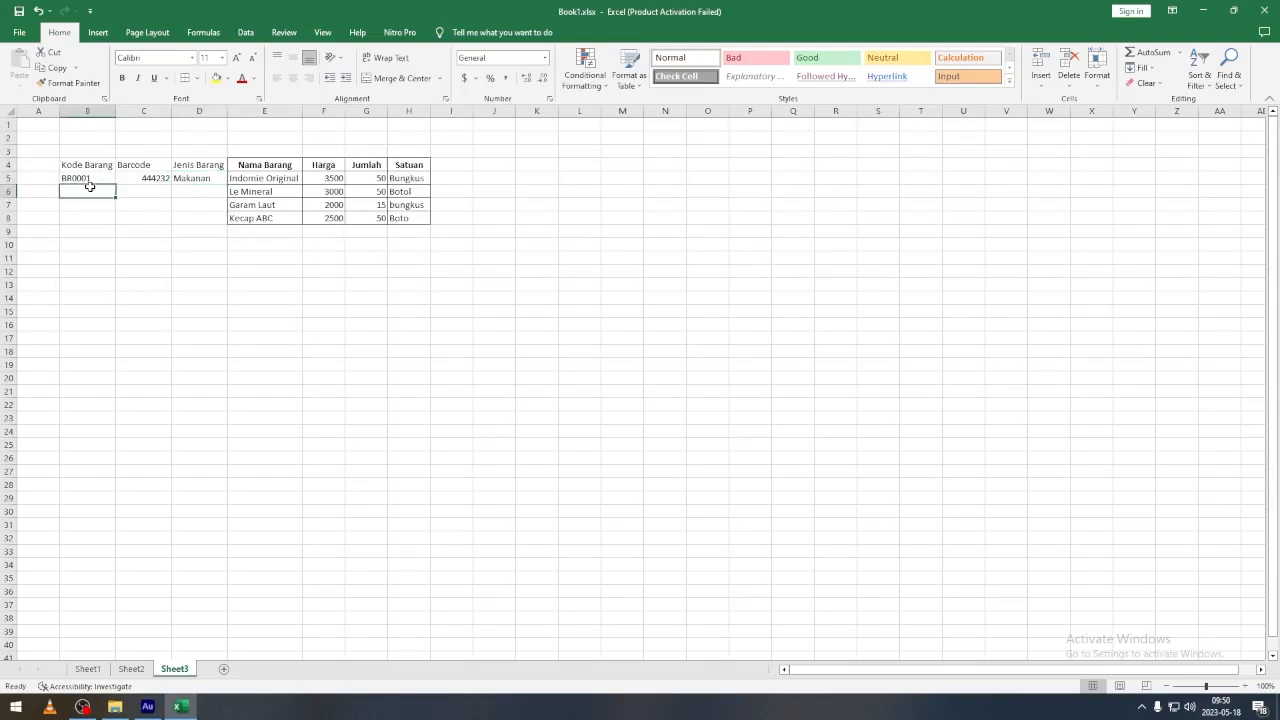
Fill in the Le Mineral row with Kode Barang BR0002 and Barcode 444231.
type("BR")
type("00002")
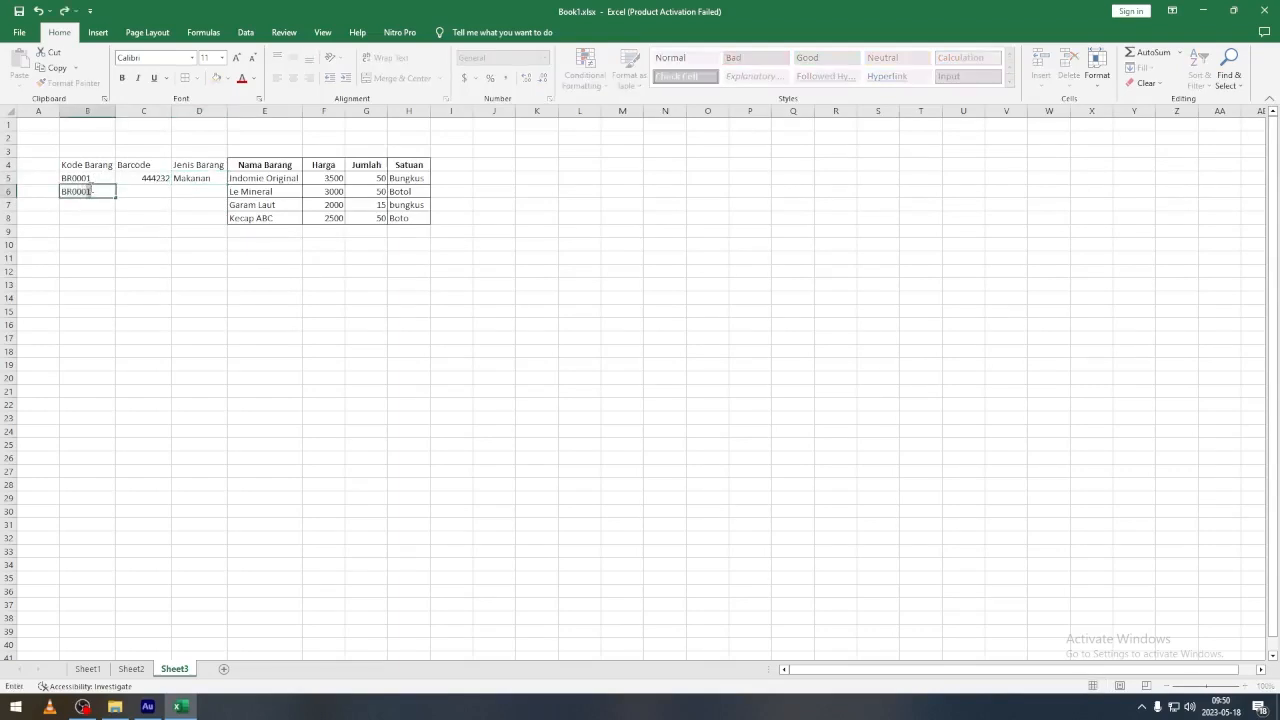
key("Tab")
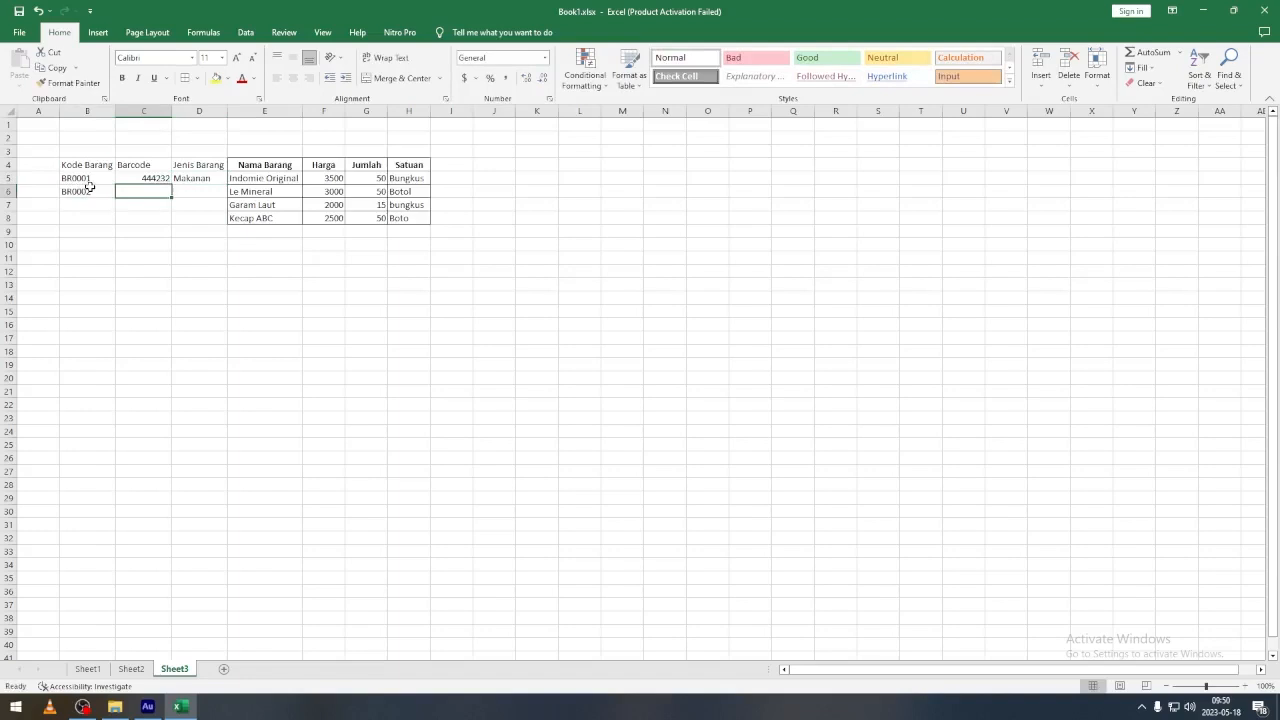
type("44423")
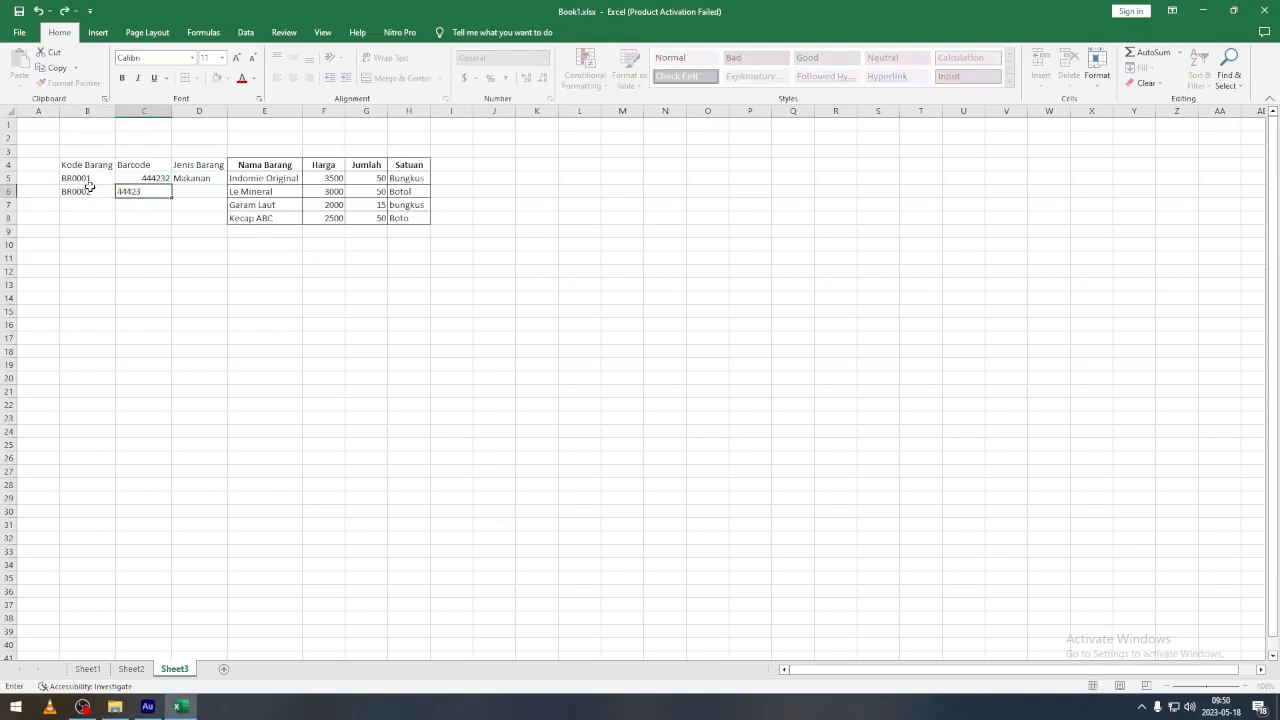
type("1")
key("Return")
Compare the Kode Barang and Barcode values of the Indomie Original and Le Mineral rows.
left_click(44, 178)
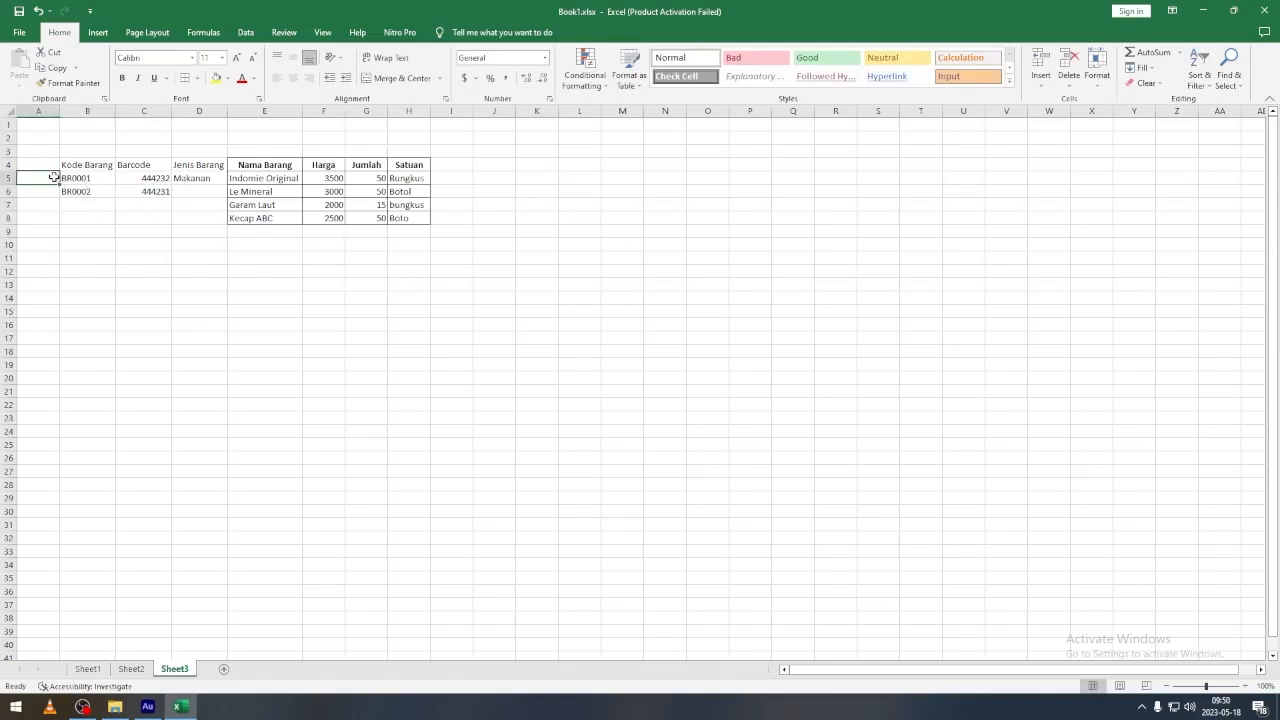
left_click(87, 179)
left_click(46, 178)
left_click(74, 178)
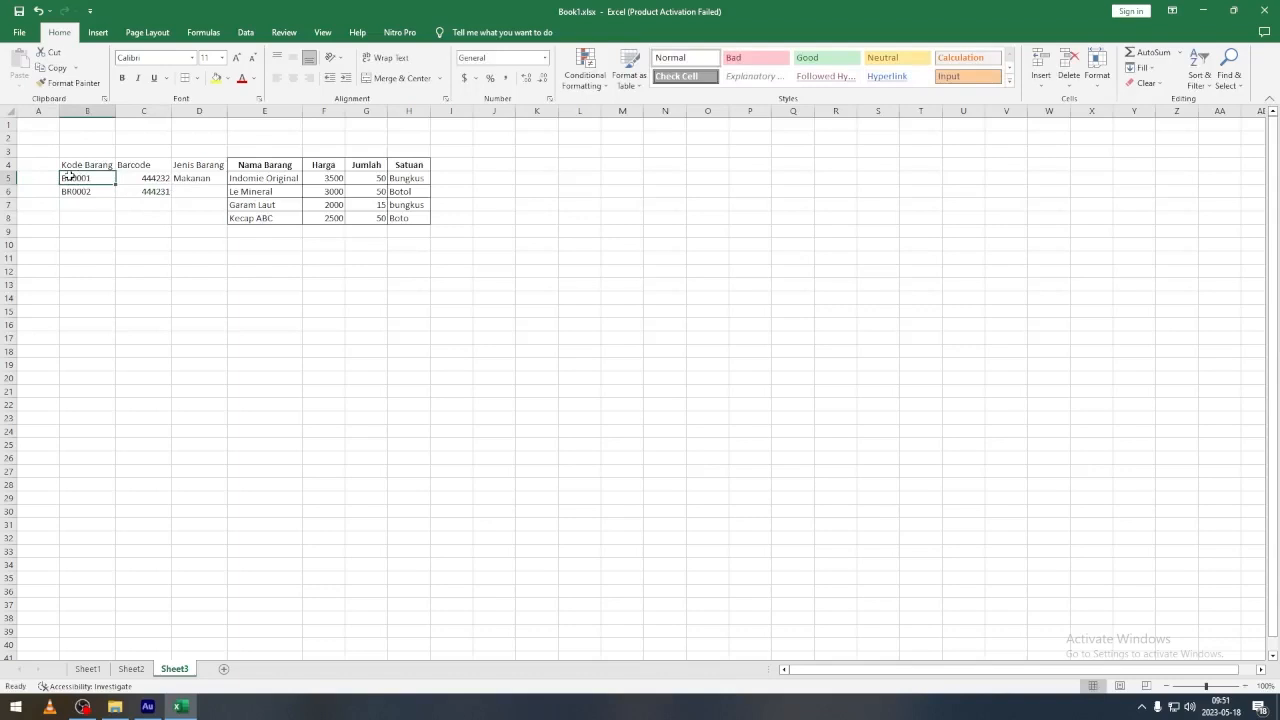
left_click(70, 193)
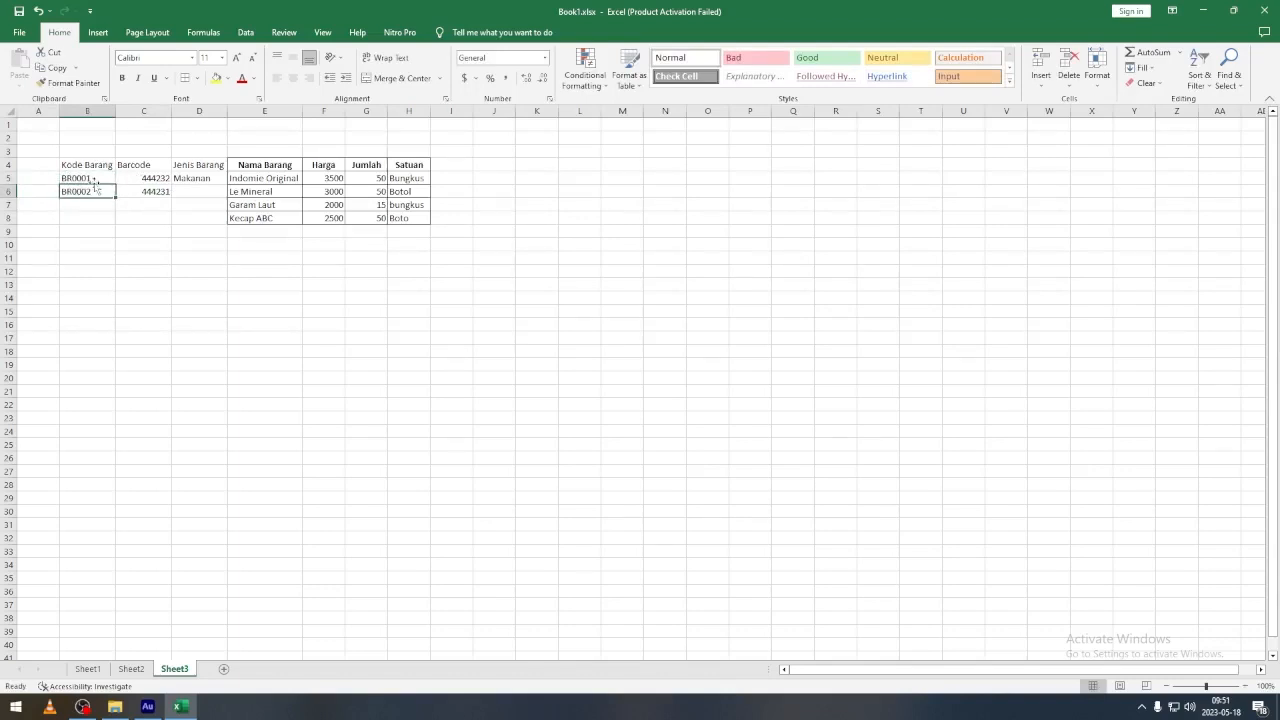
left_click(142, 180)
left_click(139, 194)
left_click(144, 177)
Set the Jenis Barang of the Le Mineral row to Minuman and of the Garam Laut row to Bumbu Dapur.
left_click(187, 192)
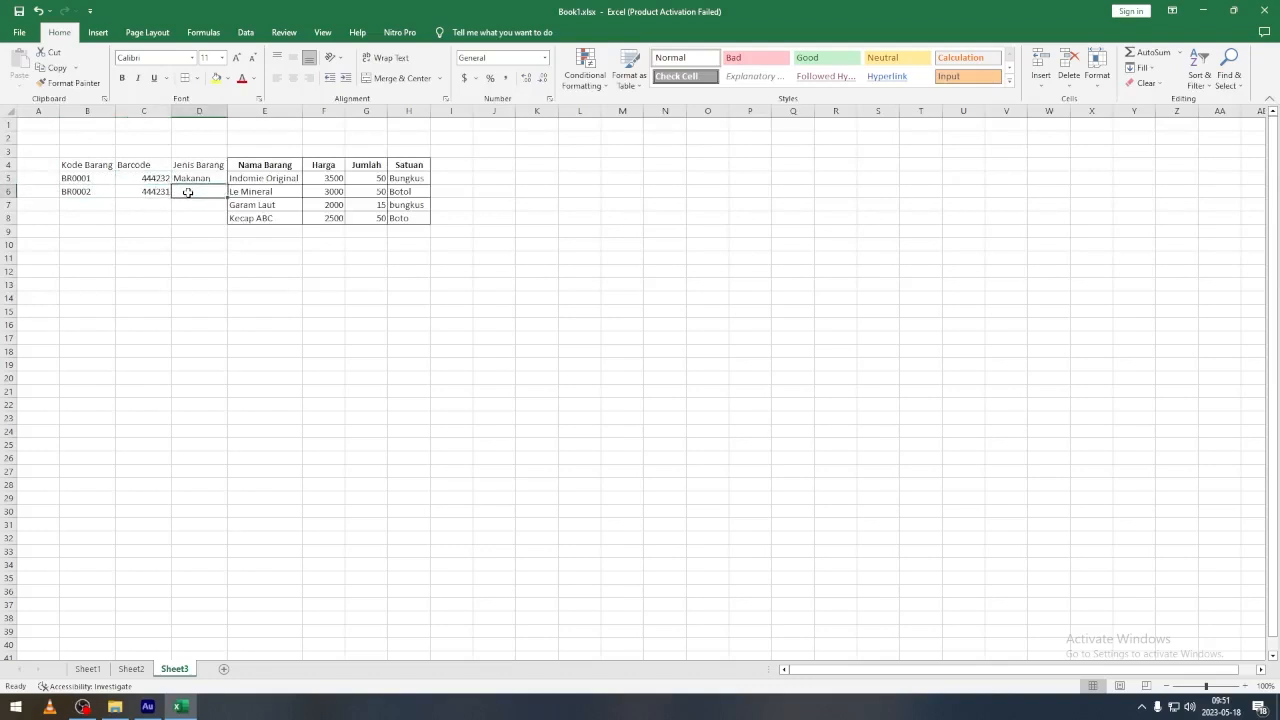
type("Minuman")
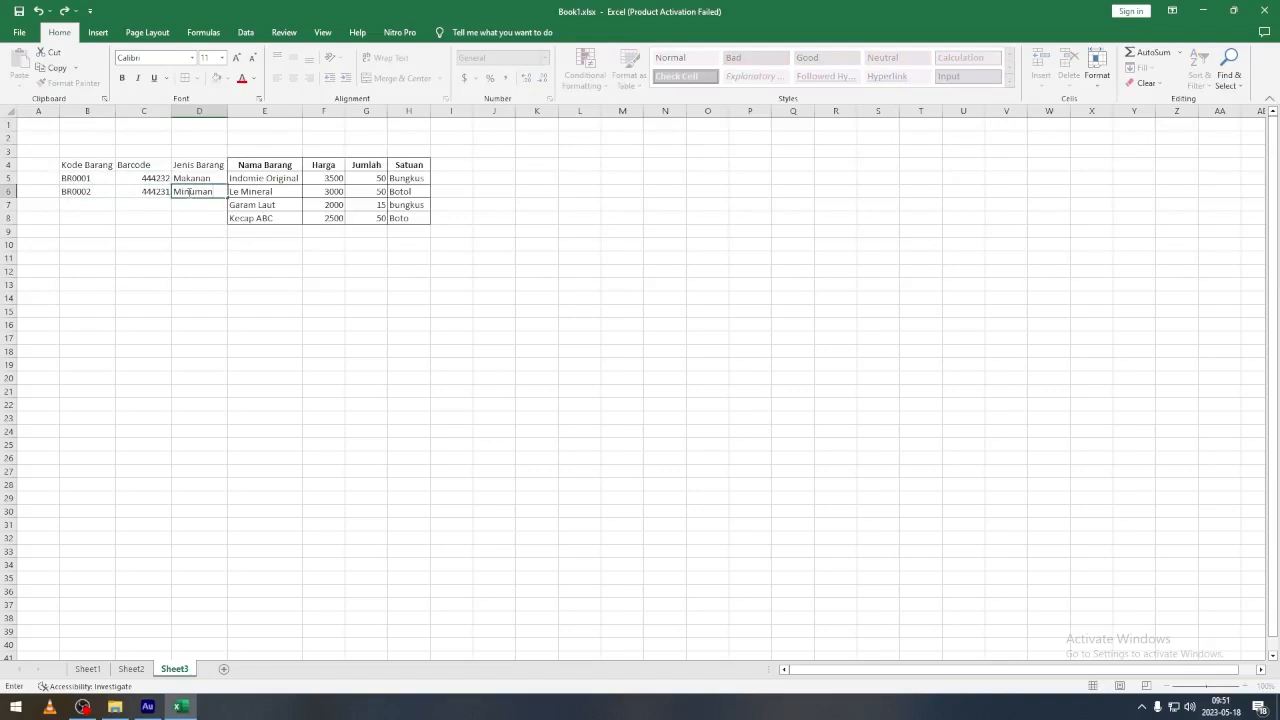
left_click(202, 204)
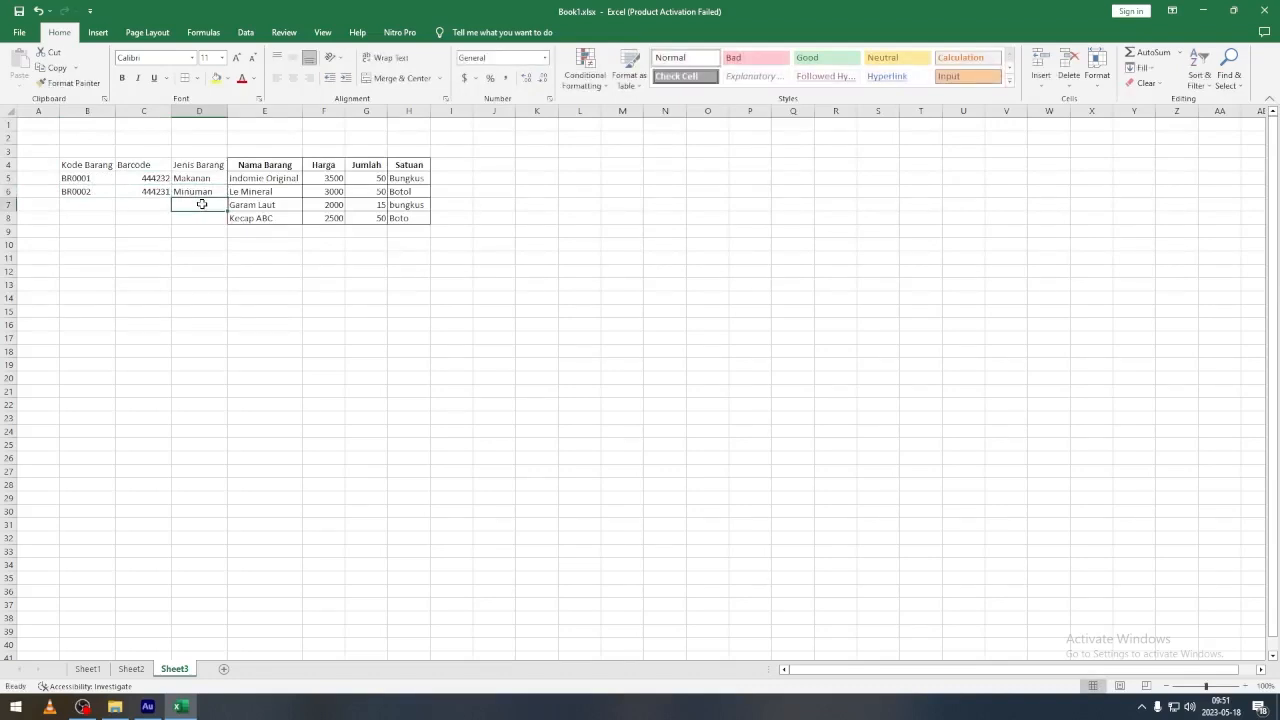
type("B")
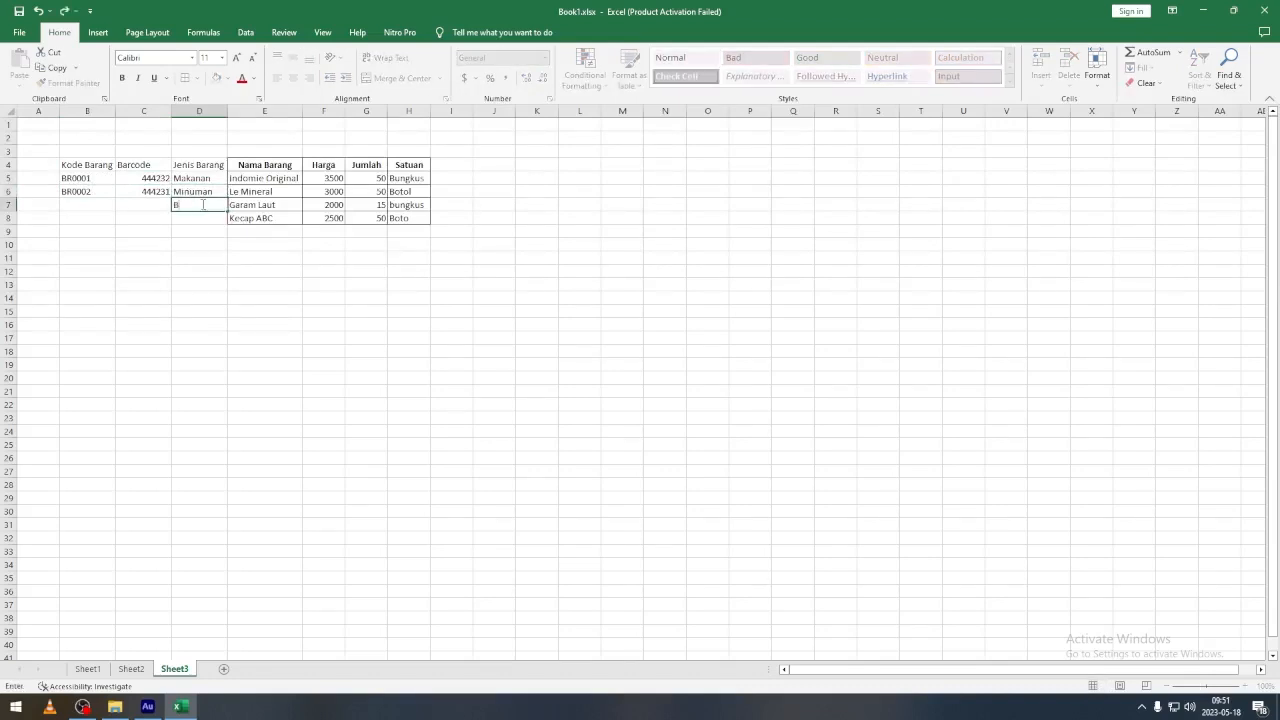
type("umbu Dapur")
key("Return")
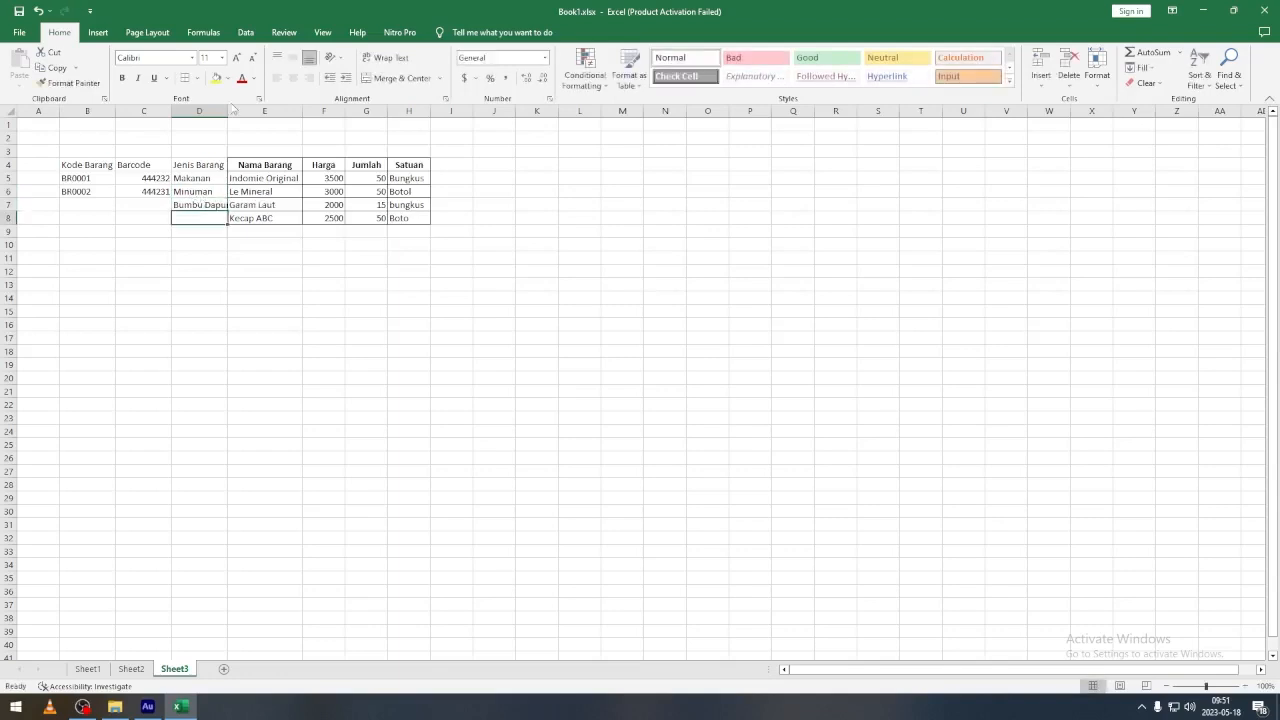
Fit the Jenis Barang column width to its contents and set the Kecap ABC row's Jenis Barang to Bumbu Dapur.
double_click(227, 110)
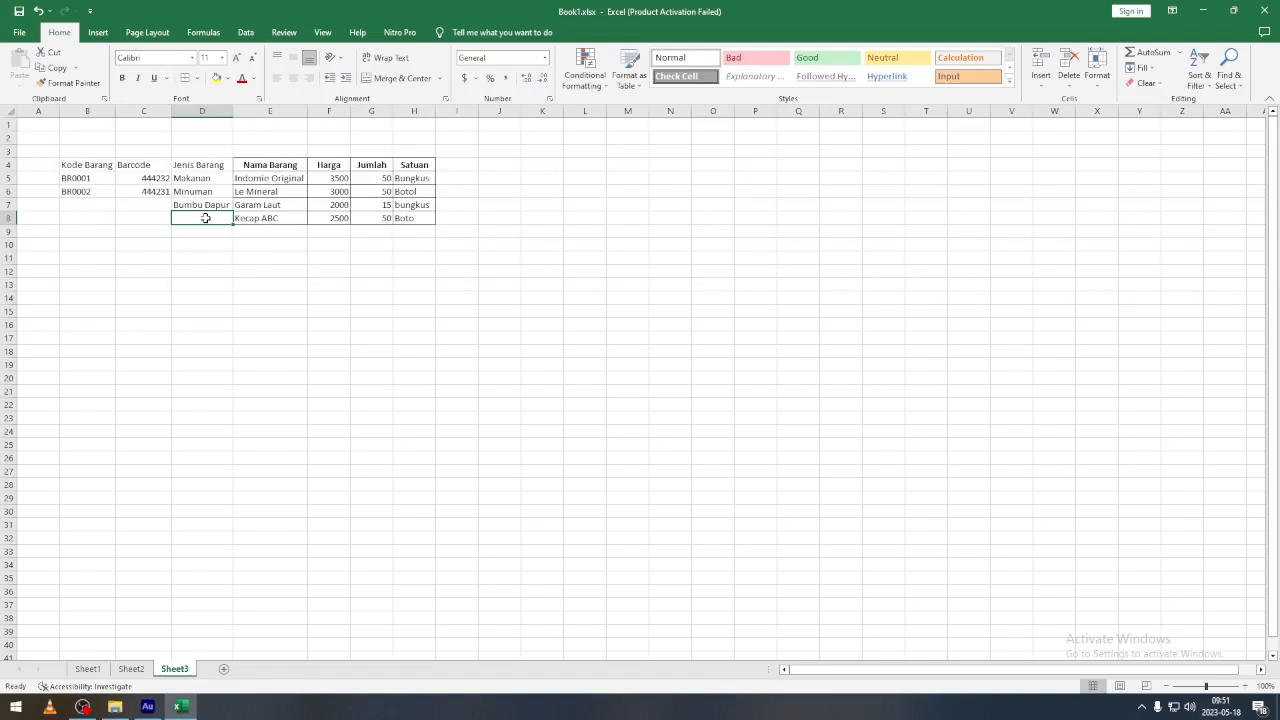
type("Bumbu D")
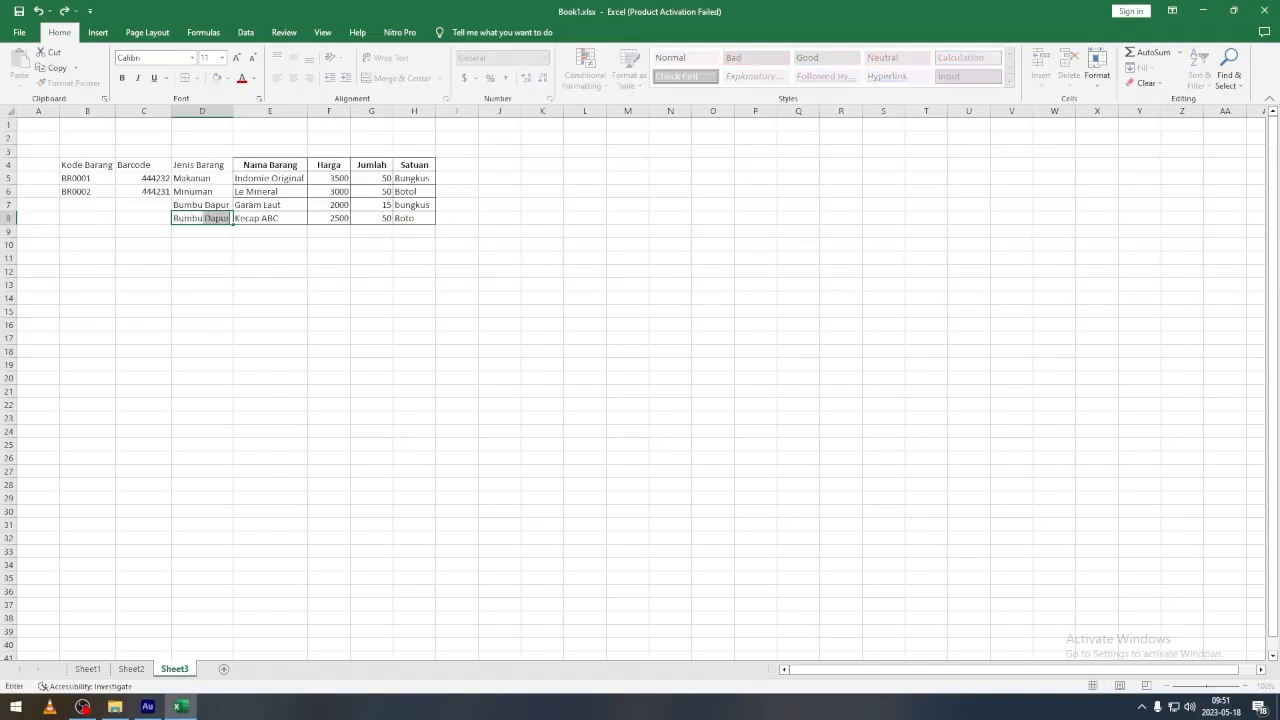
type("apur")
key("Return")
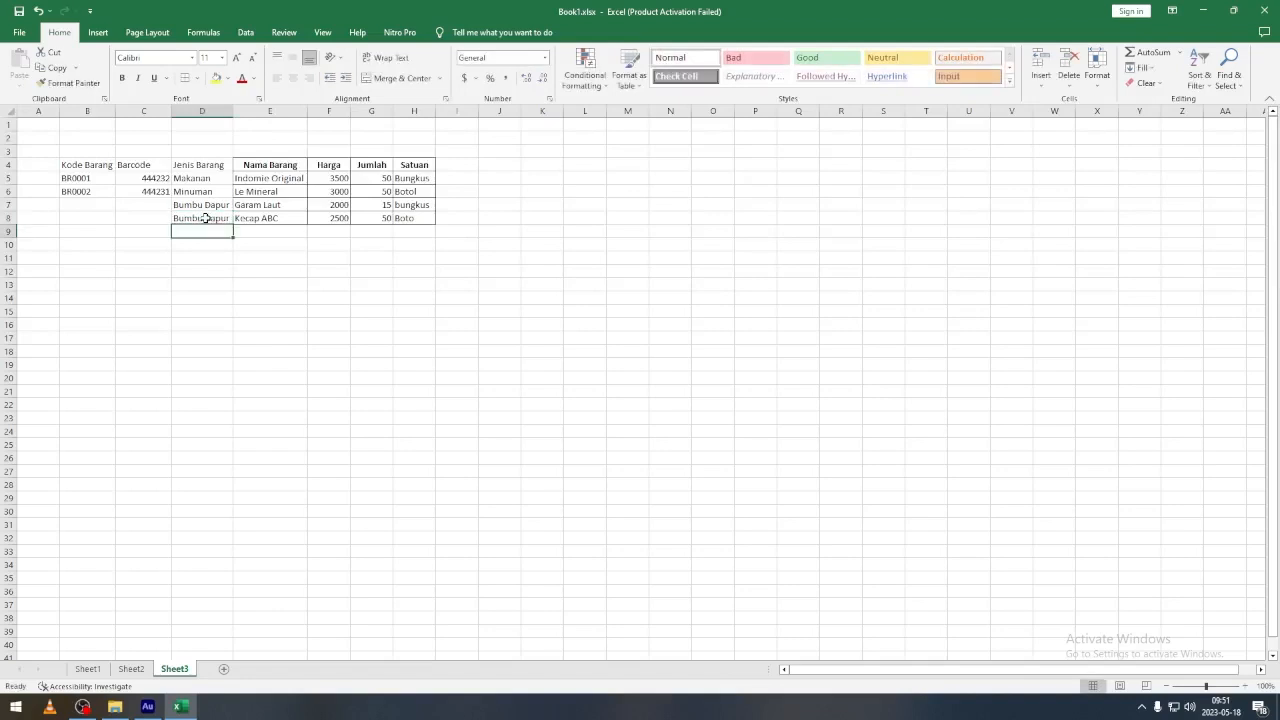
Fill in BR0003 and 444234 for Garam Laut, BR0004 and 444235 for Kecap ABC, and apply borders to the whole table.
left_click_drag(87, 178, 115, 217)
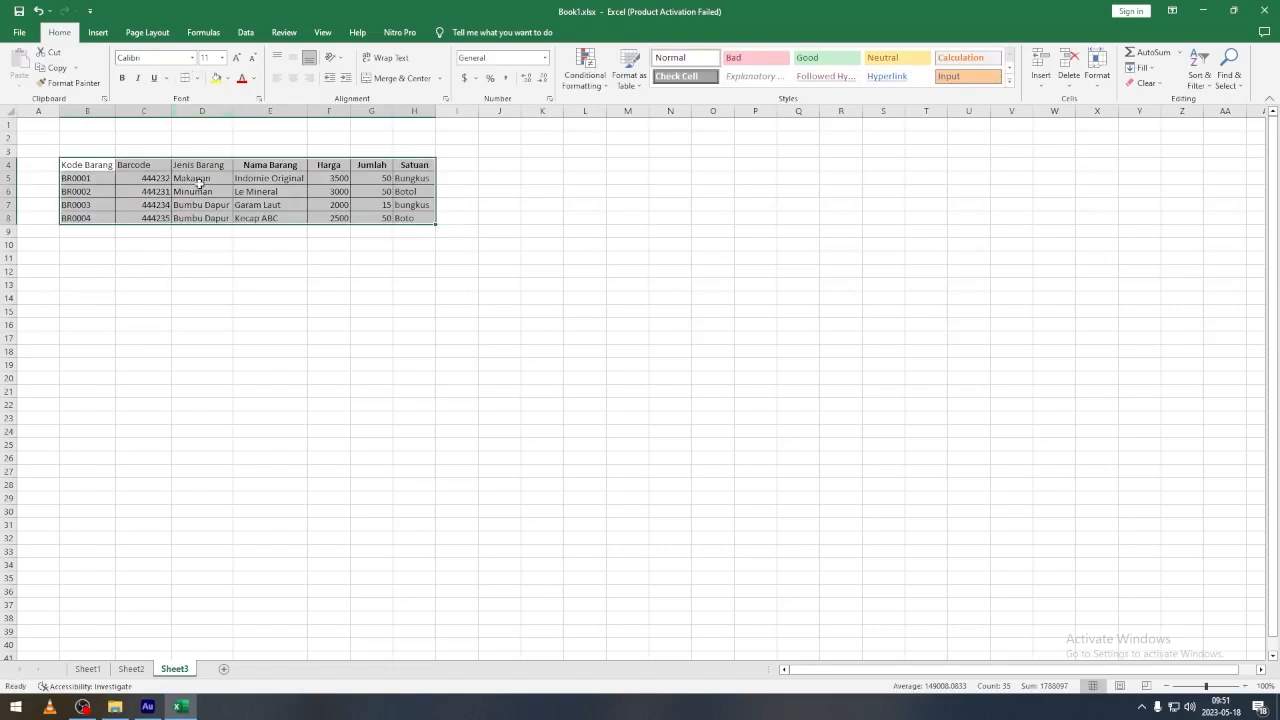
Make the whole header row from Kode Barang to Satuan bold.
left_click_drag(80, 168, 415, 166)
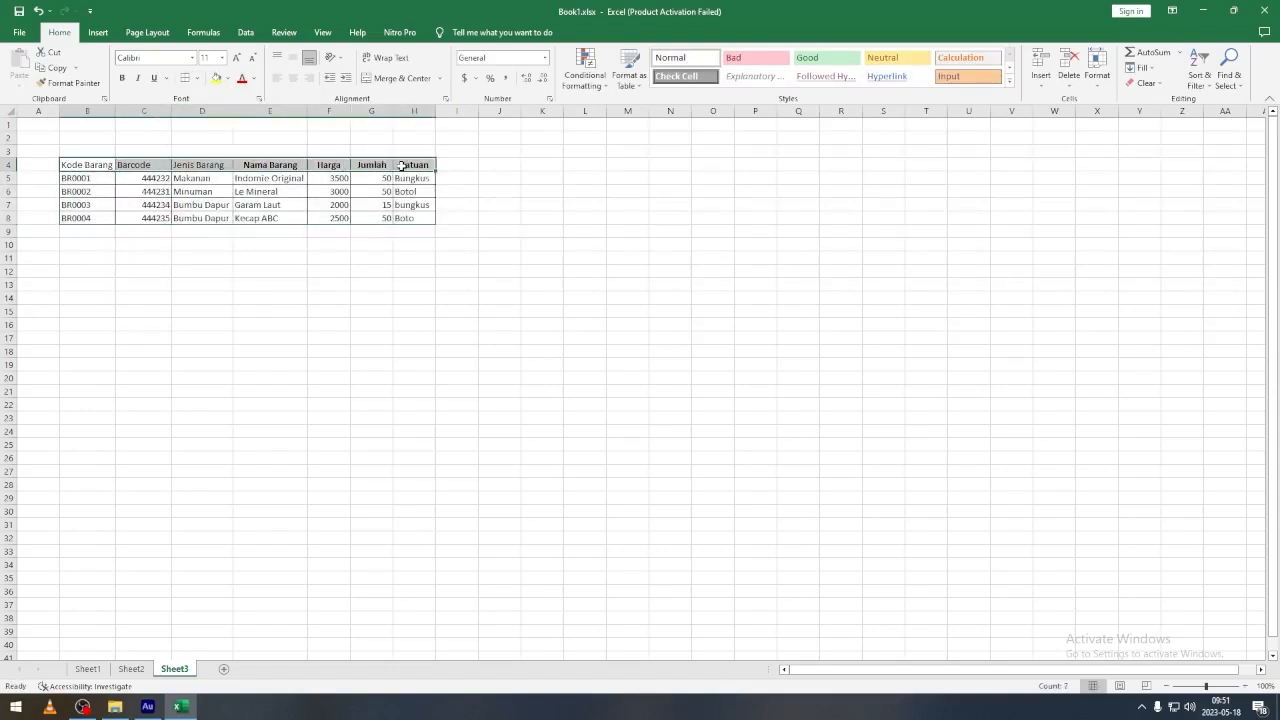
left_click(122, 78)
left_click(273, 338)
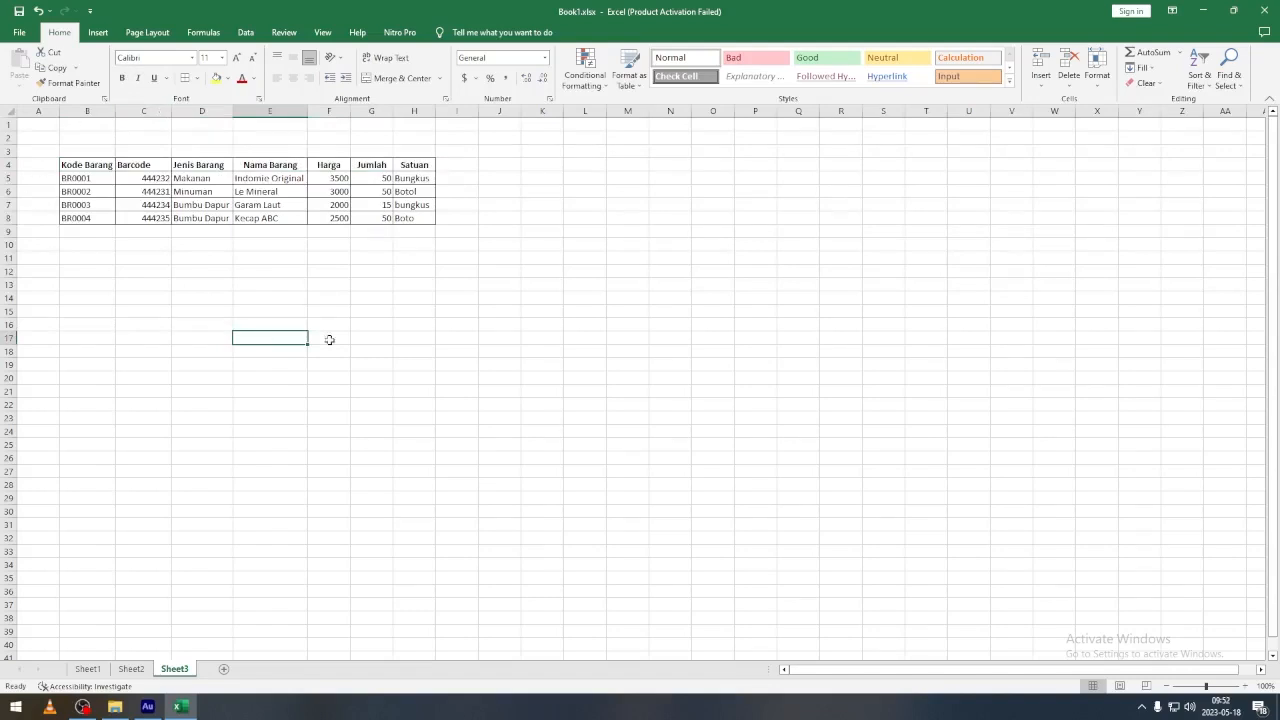
Enter the title BELUM NORMAL in cell B2 and fit column B to its width.
left_click(88, 138)
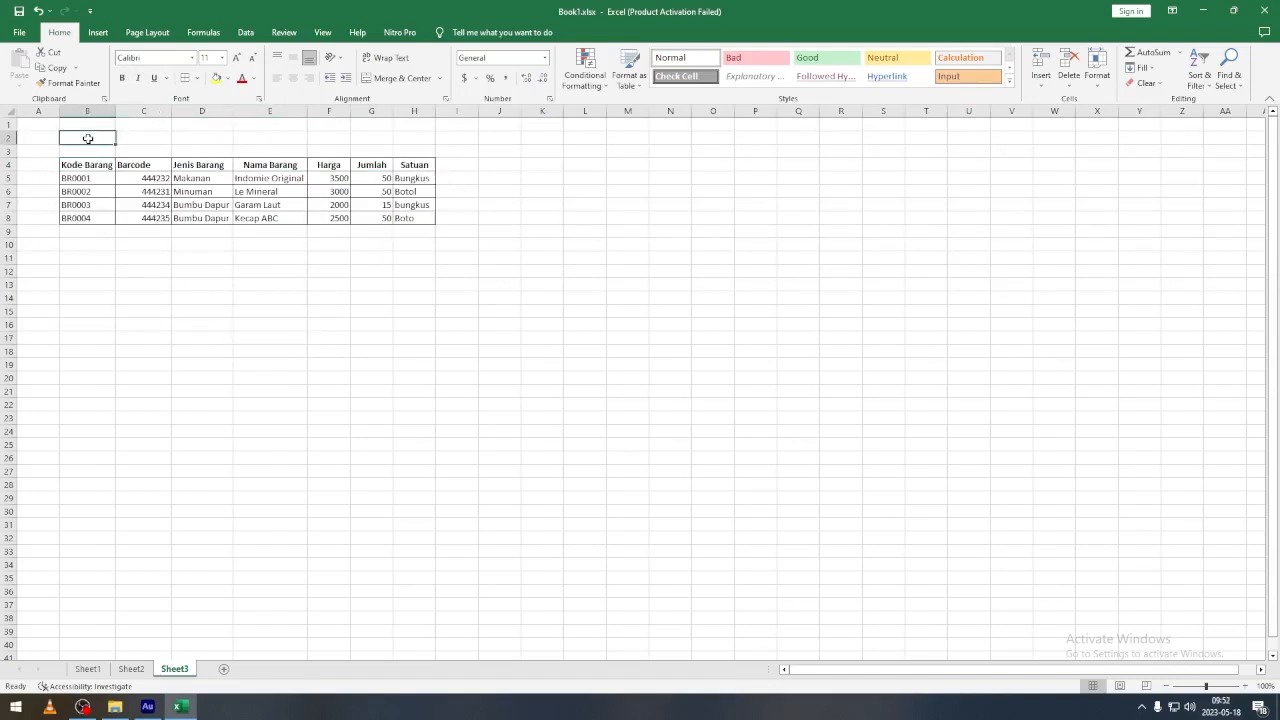
type("BELUM NORMAL")
key("Return")
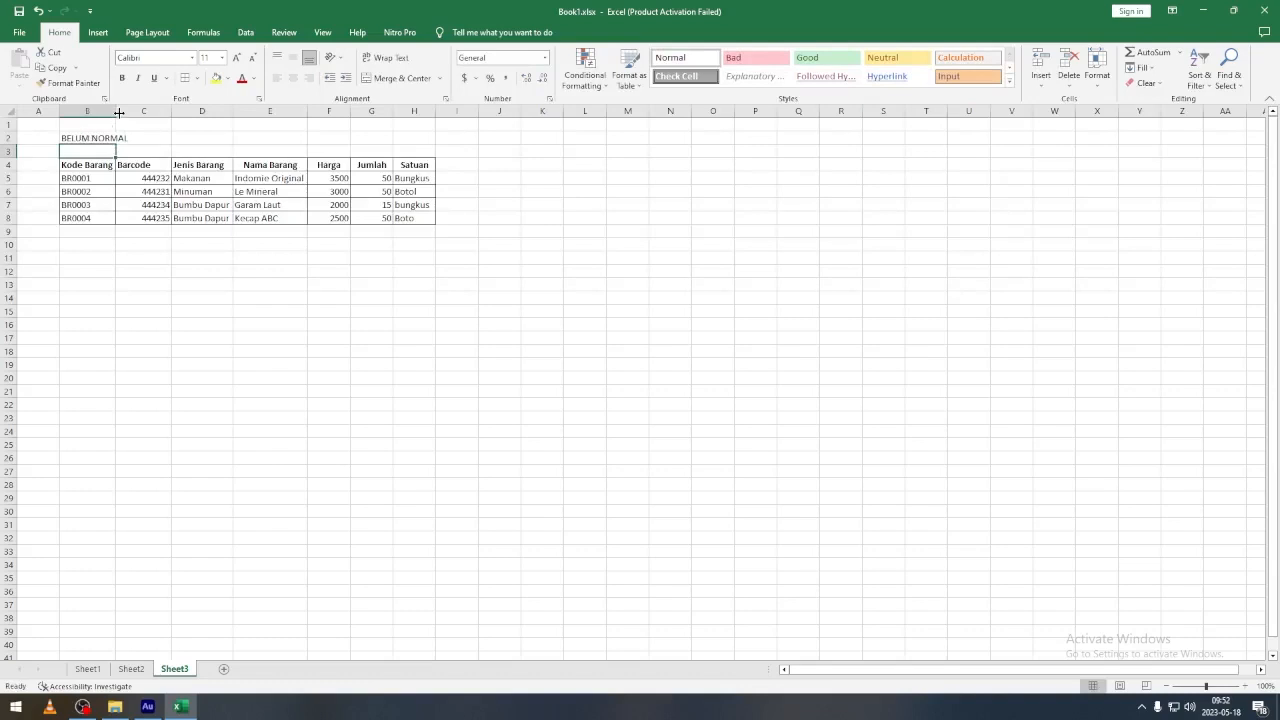
double_click(116, 111)
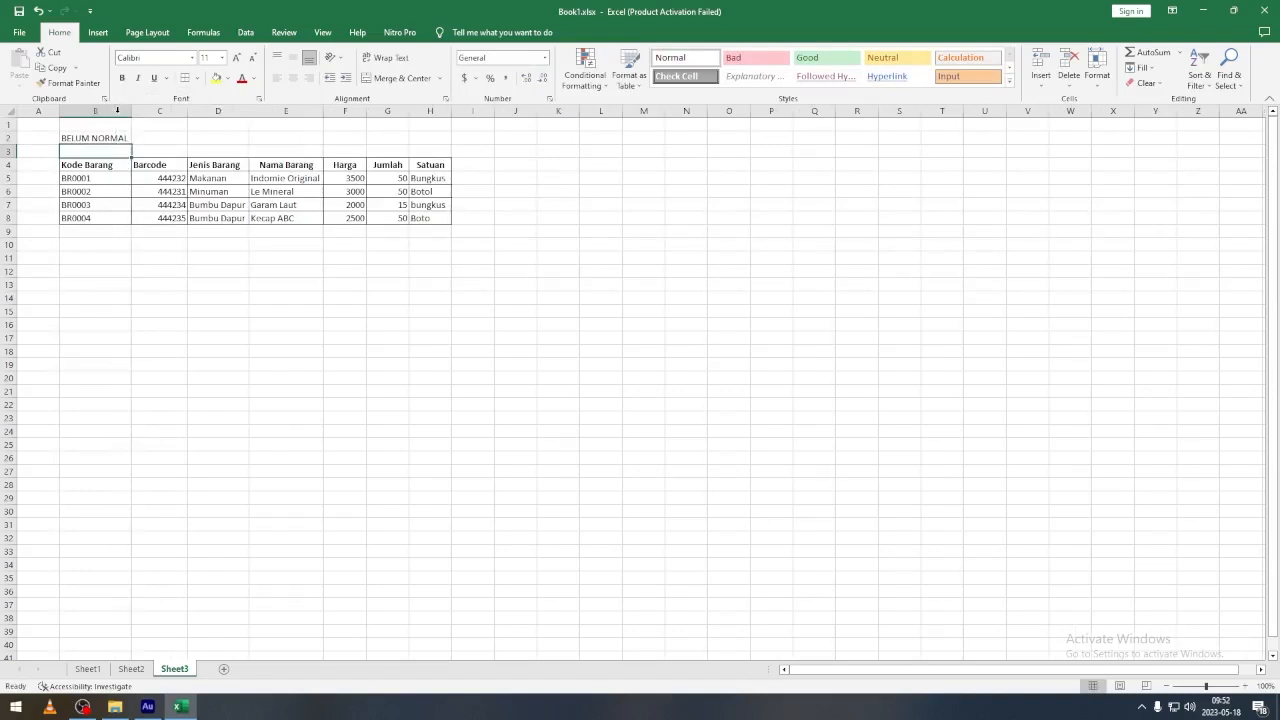
left_click(300, 351)
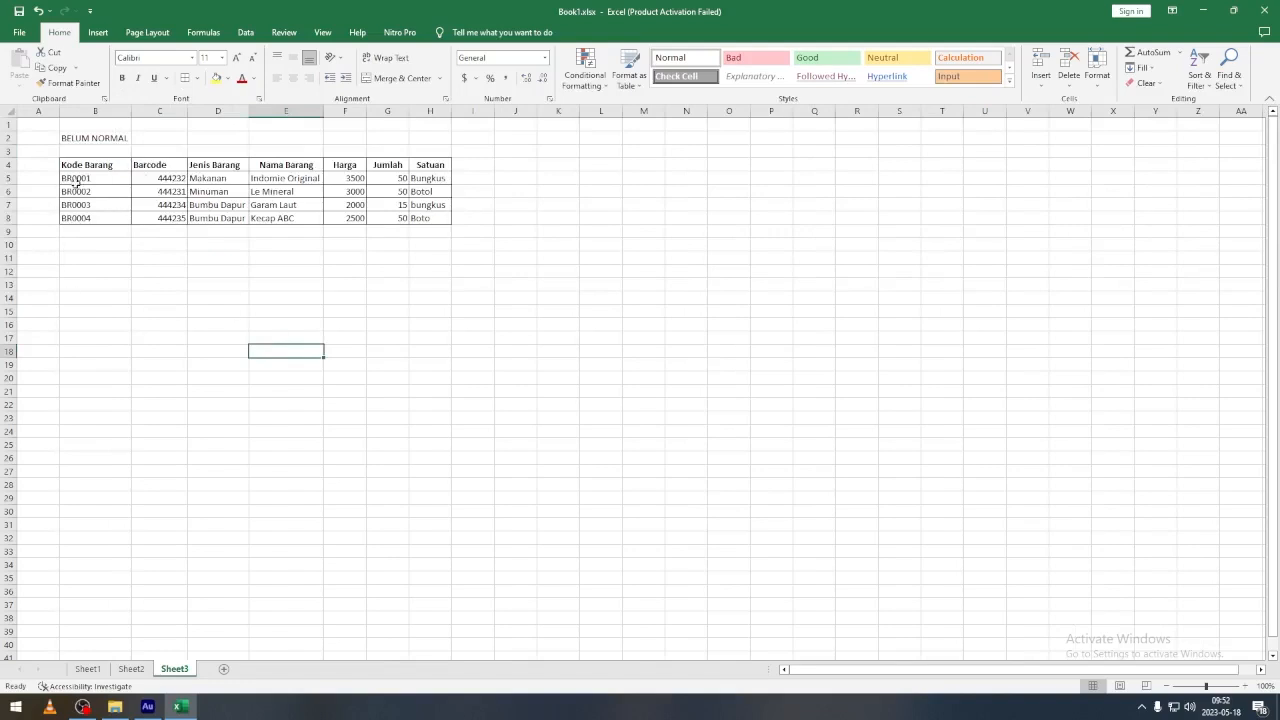
Review the Jenis Barang column and enter the title TABEL: JENIS in cell B12 below the table.
left_click_drag(214, 167, 212, 218)
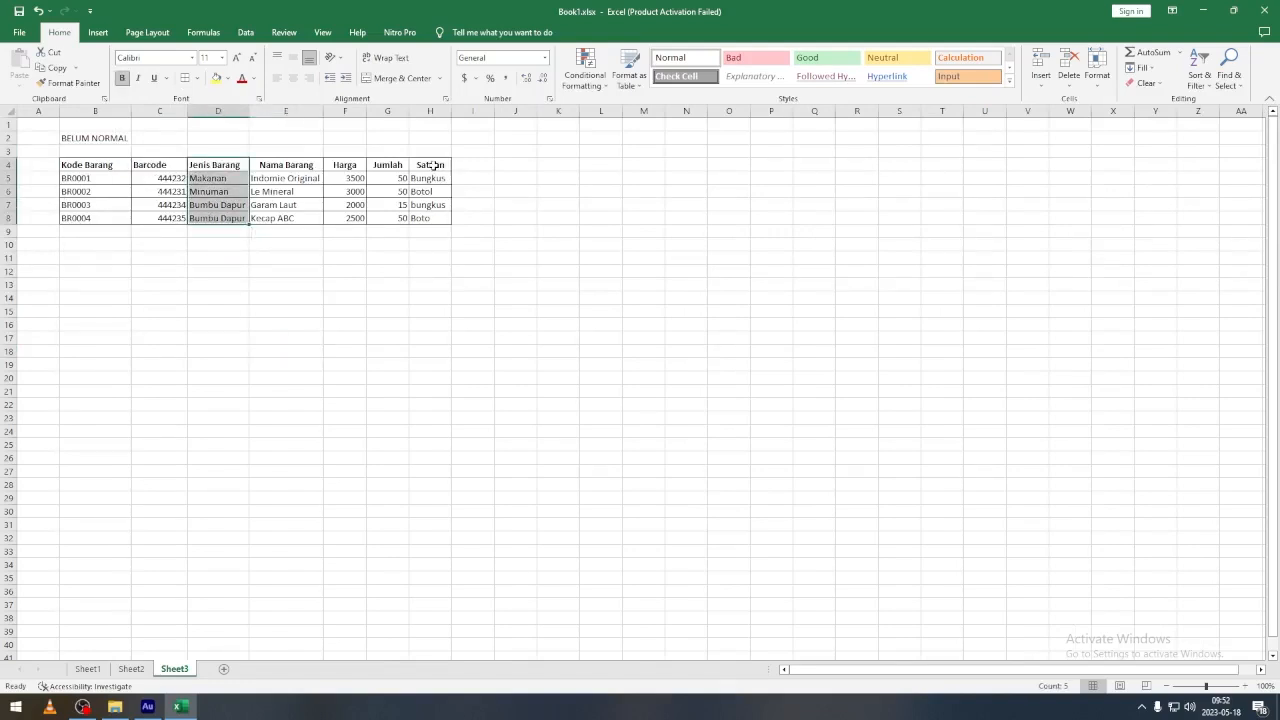
left_click(85, 269)
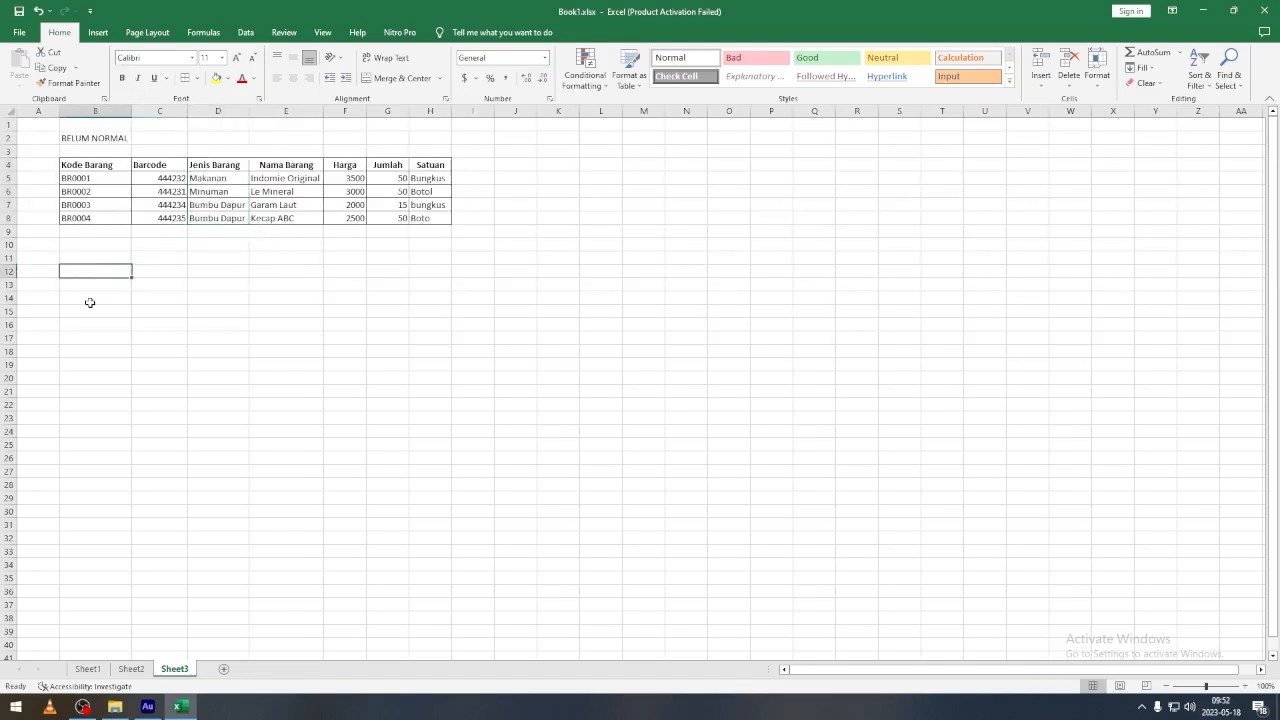
type("TABEL")
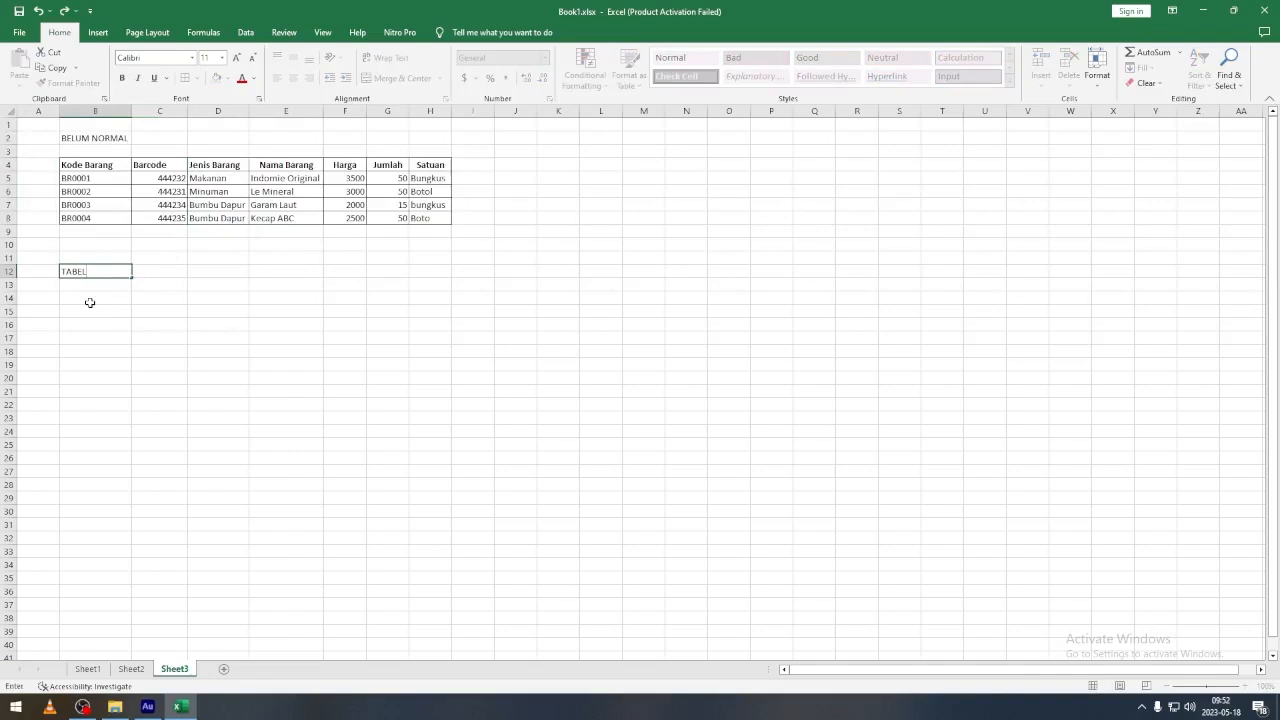
type(": JENIS")
key("Return")
key("Return")
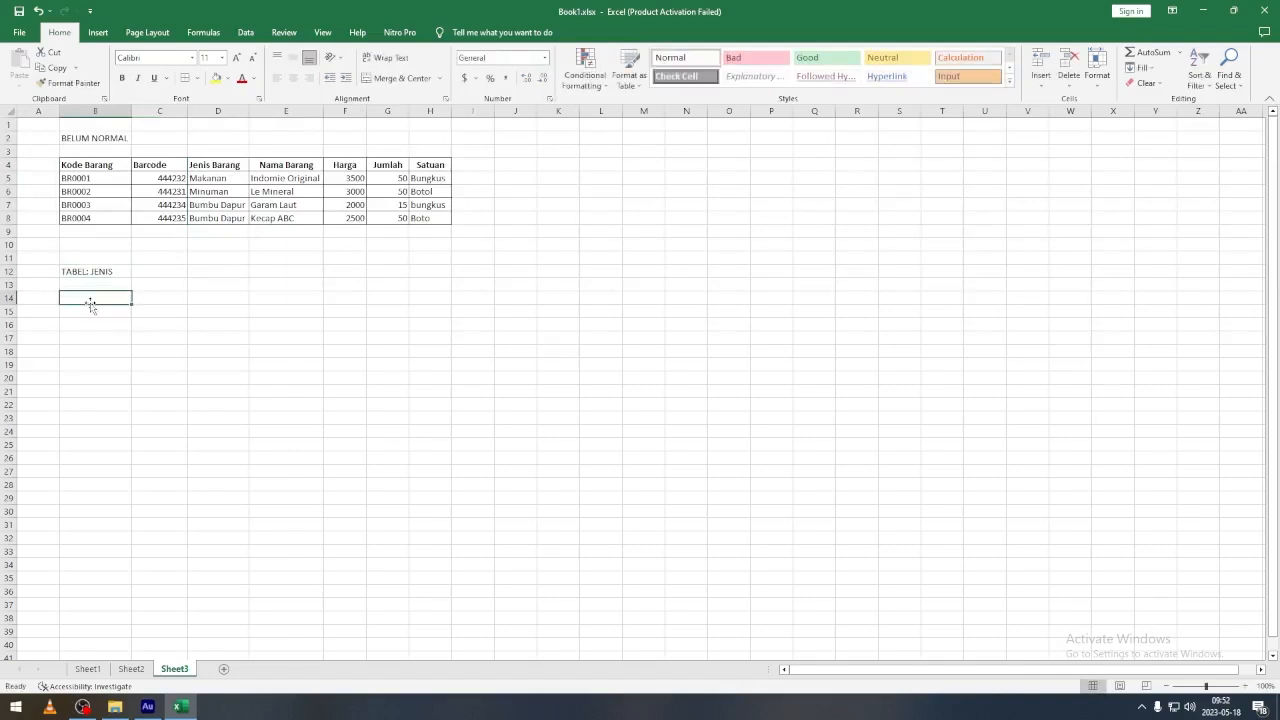
Enter the headings ID_JENIS in B14 and NAMA_JENIS in C14 for the JENIS table.
type("ID_JENIS")
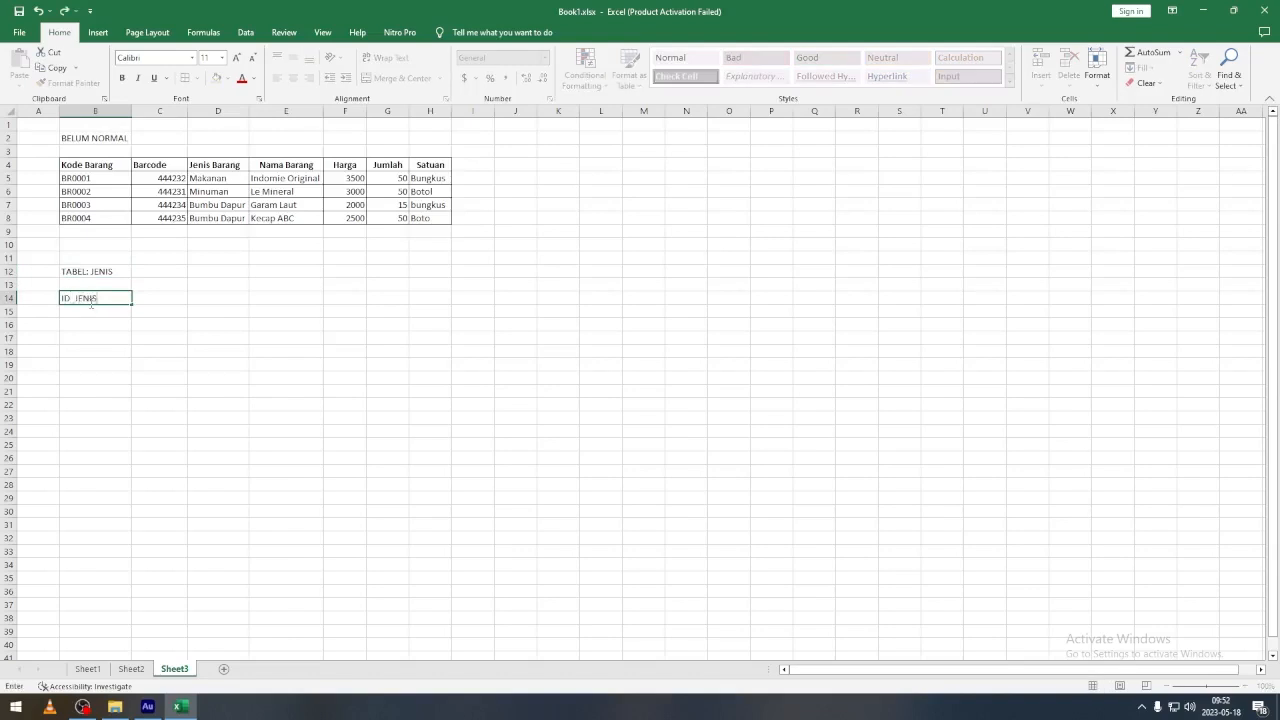
key("Tab")
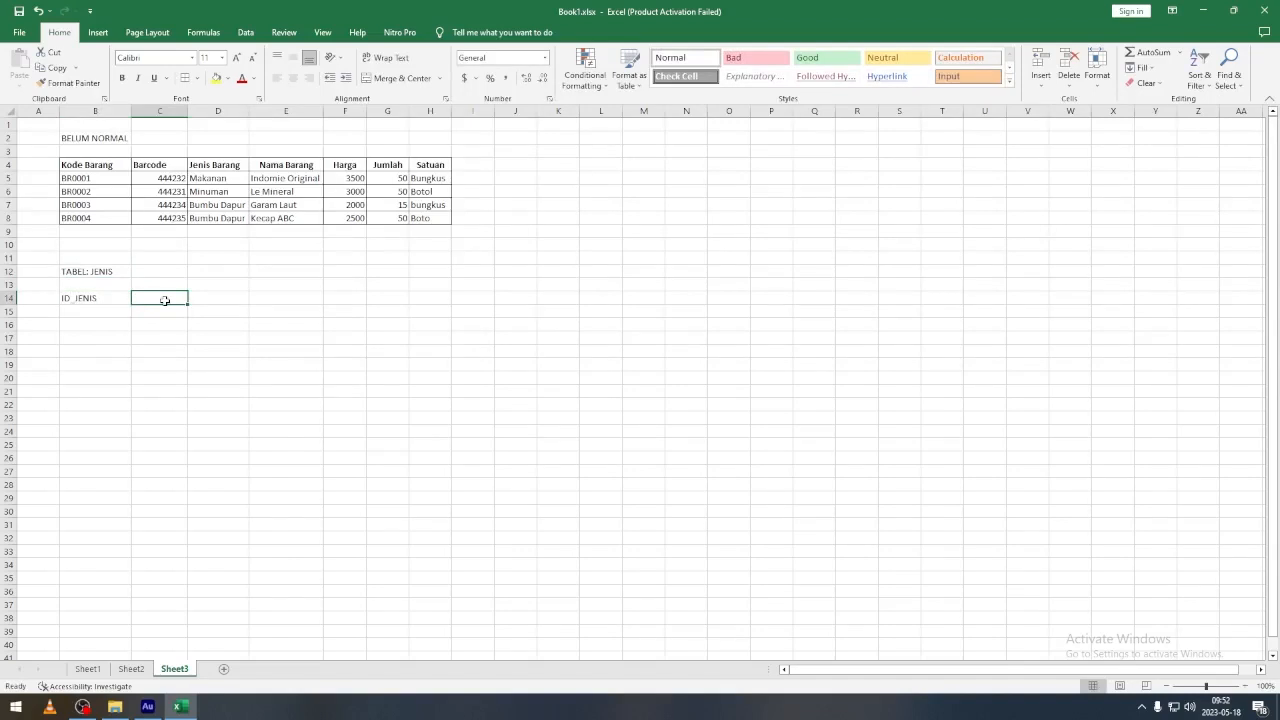
type("NAMA_JENIS")
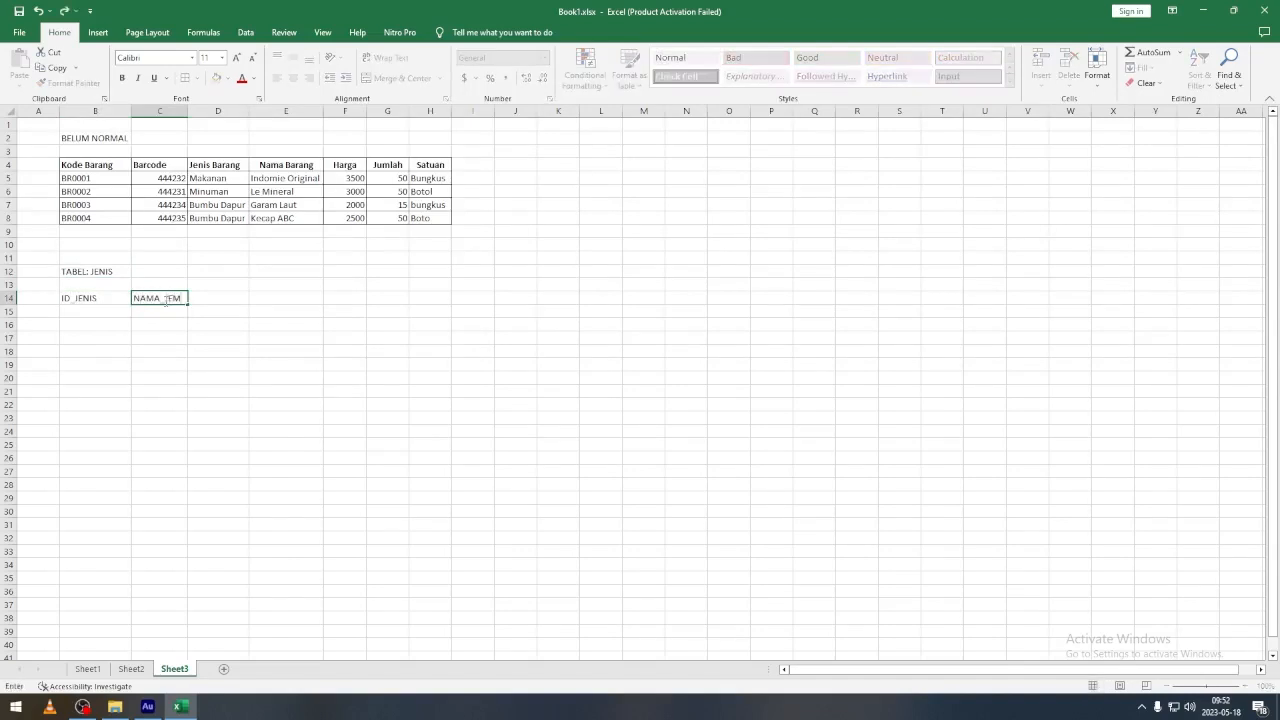
key("Return")
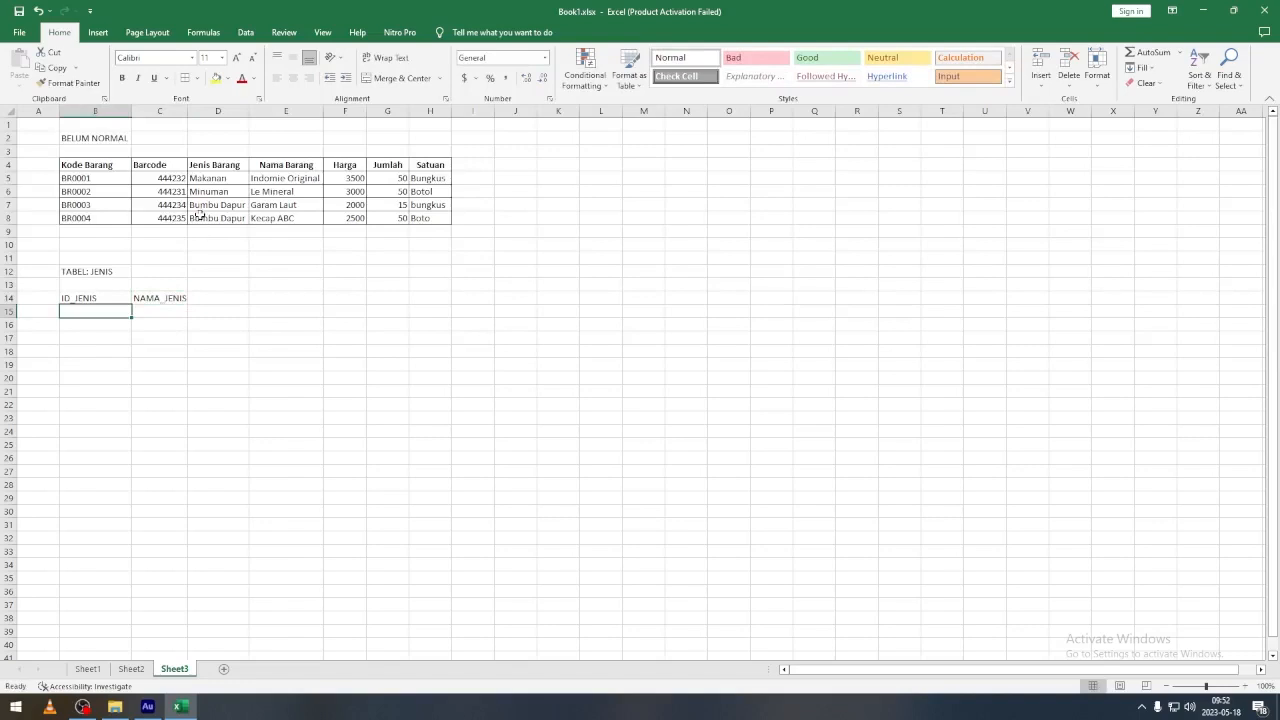
List the codes J01, J02 and J03 under ID_JENIS in cells B15 to B17.
type("I")
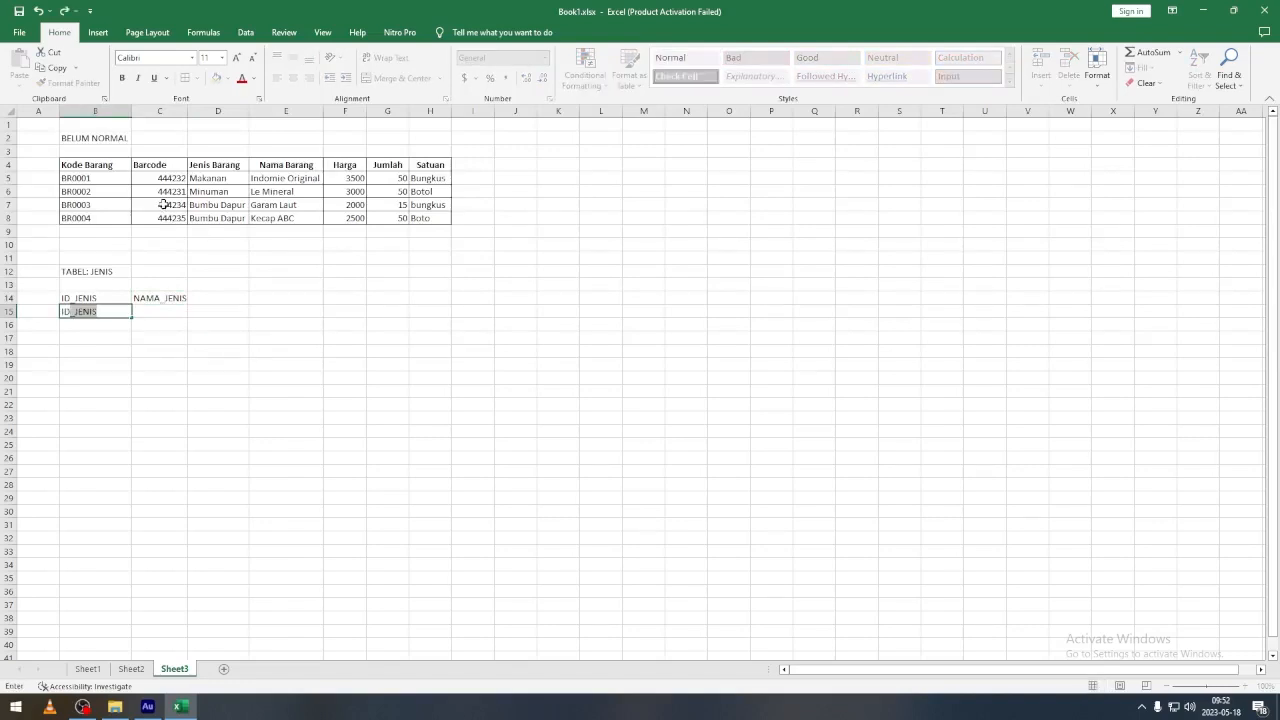
key("BackSpace")
key("BackSpace")
type("J01")
key("Return")
type("J02")
key("Return")
type("J03")
key("Return")
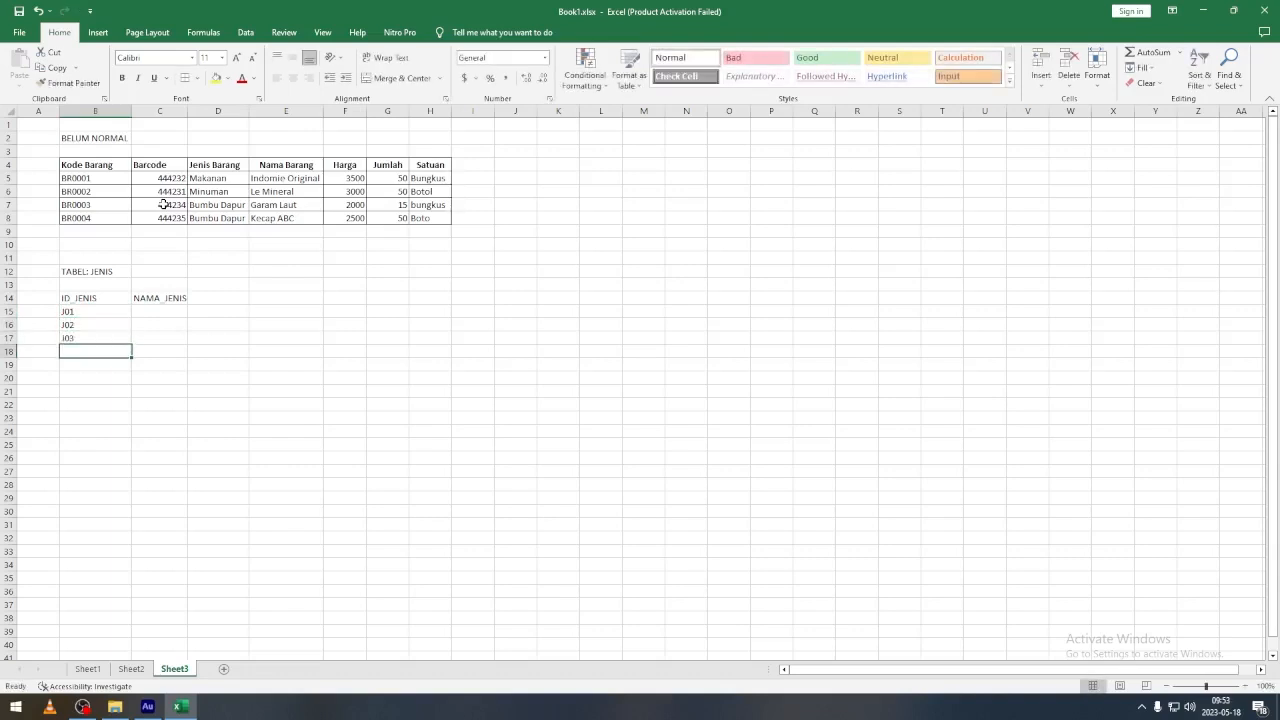
Widen column C slightly and list Makanan, Minuman and Bumbu Dapur under NAMA_JENIS beside codes J01 to J03.
left_click_drag(188, 111, 198, 113)
left_click(172, 311)
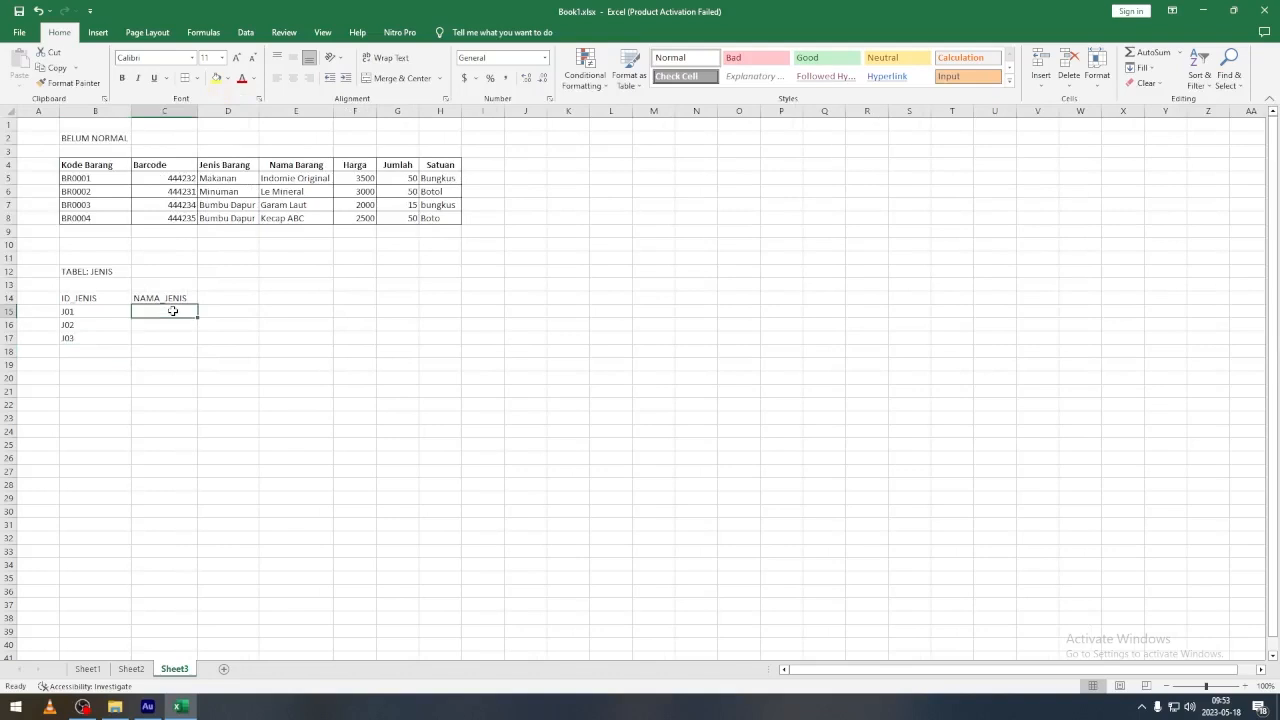
type("Makanan")
key("Return")
type("Minuman")
key("Return")
type("Bumbu Dapur")
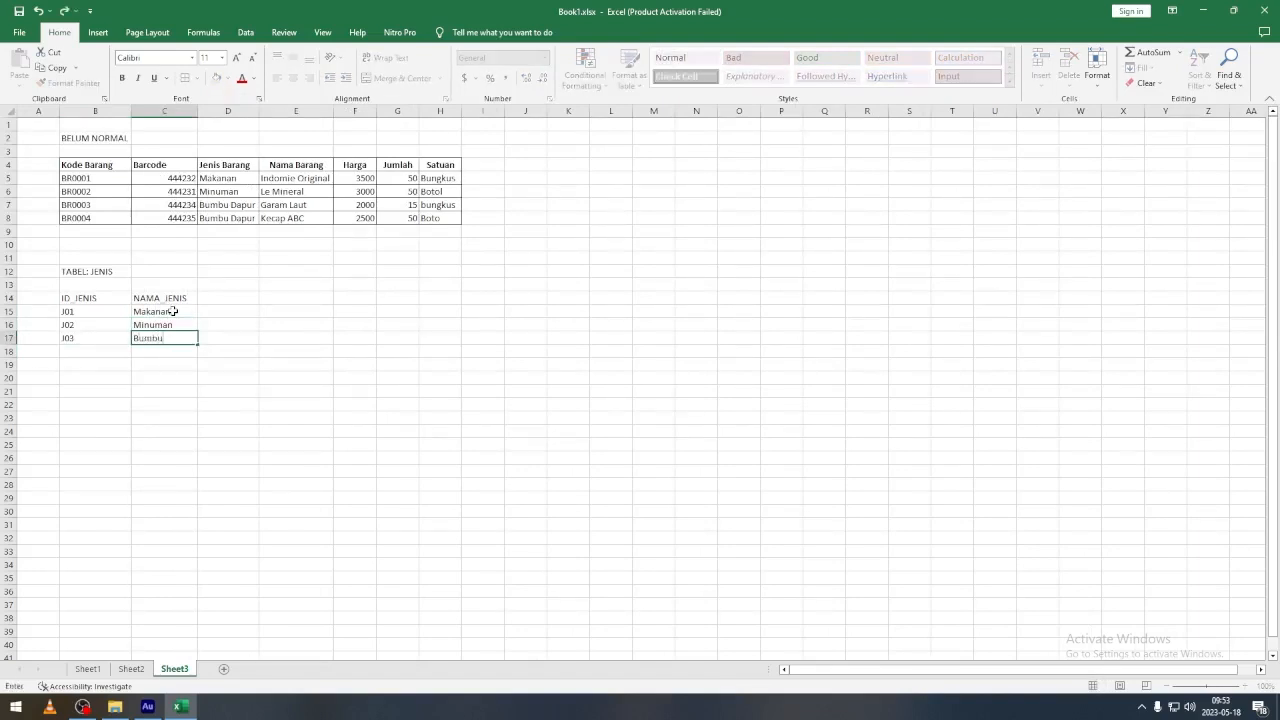
key("Return")
left_click(173, 311)
left_click(228, 164)
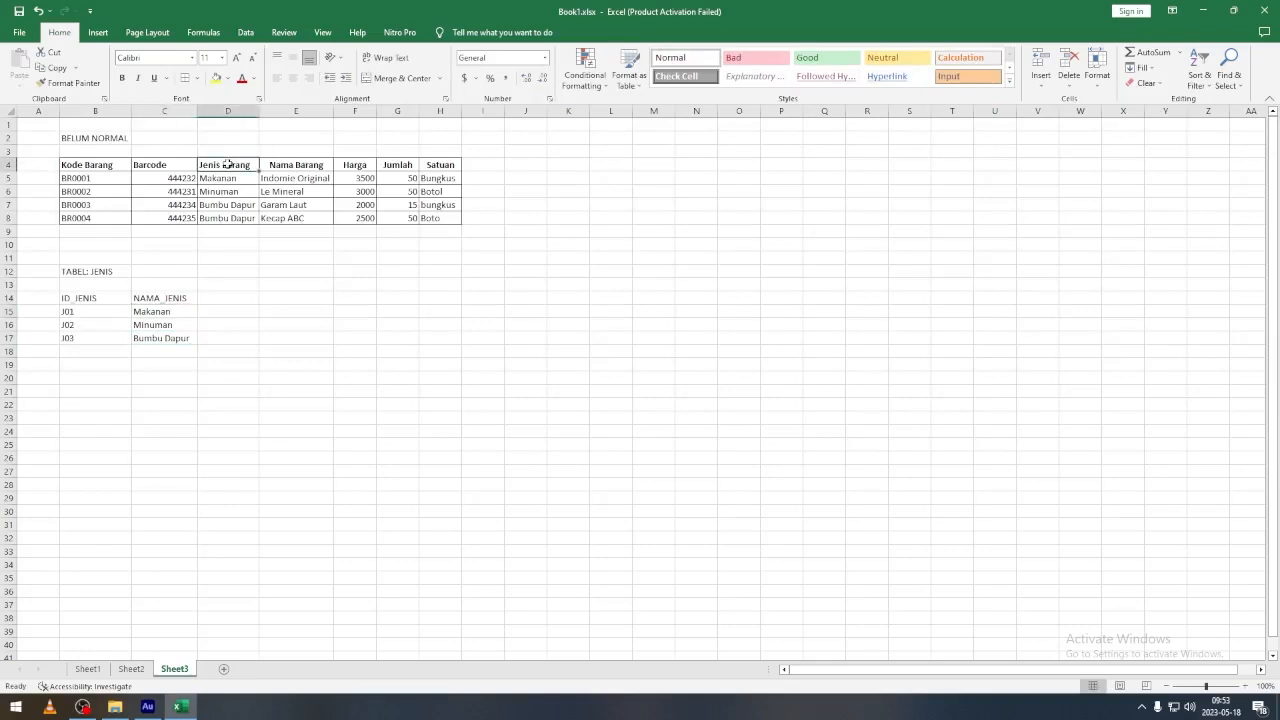
left_click(151, 139)
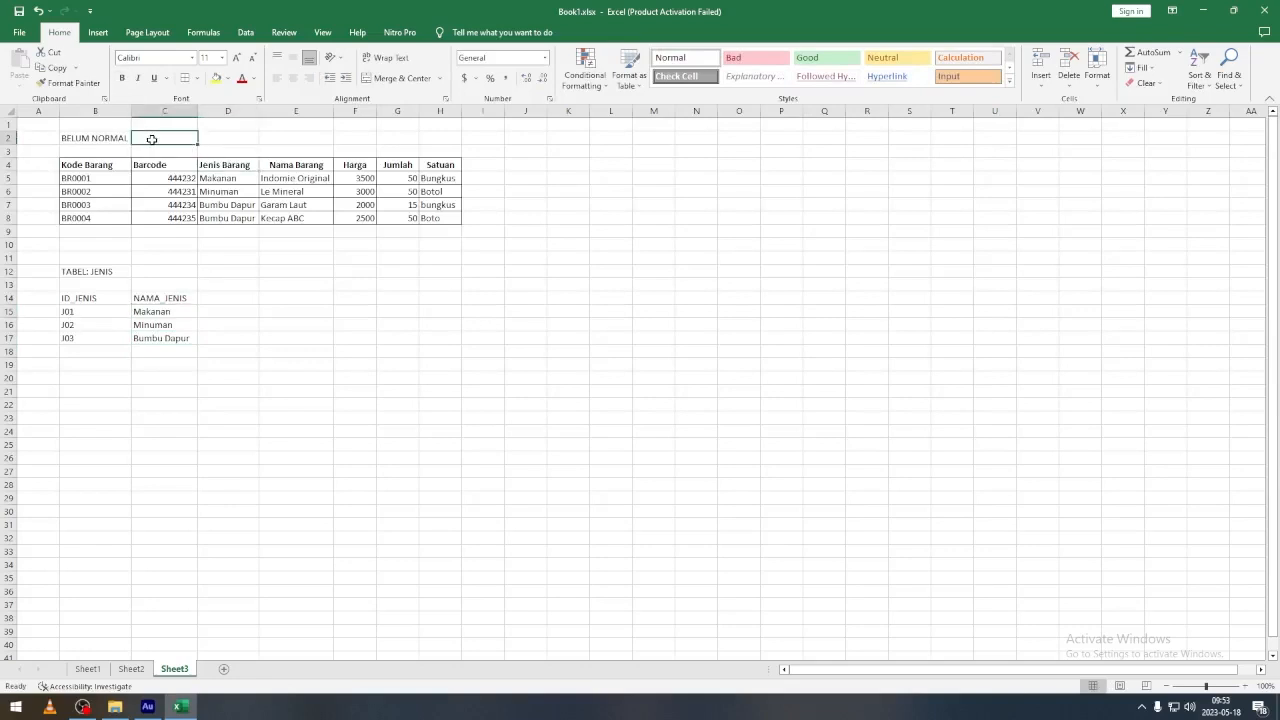
Enter the table name BARANG in C2 and clear the Jenis Barang entries in cells D5 to D8.
type("BARANG")
key("Return")
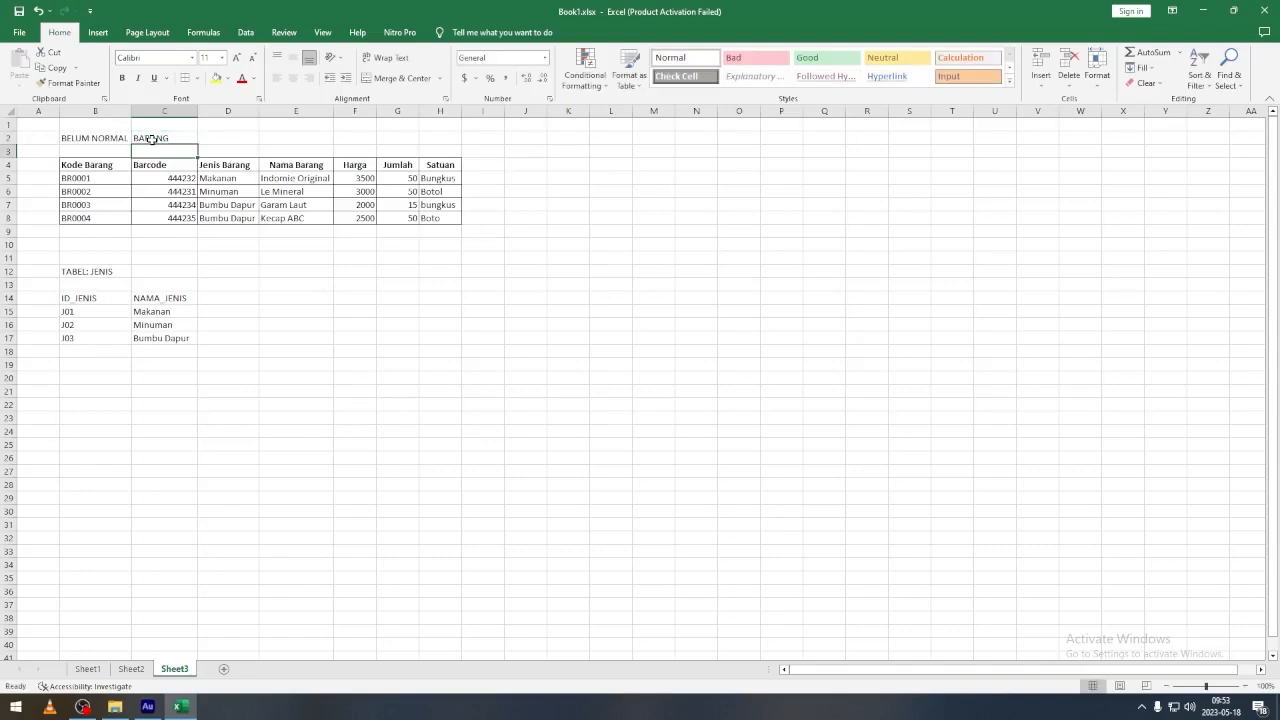
left_click_drag(228, 178, 240, 216)
key("Delete")
left_click_drag(170, 311, 171, 334)
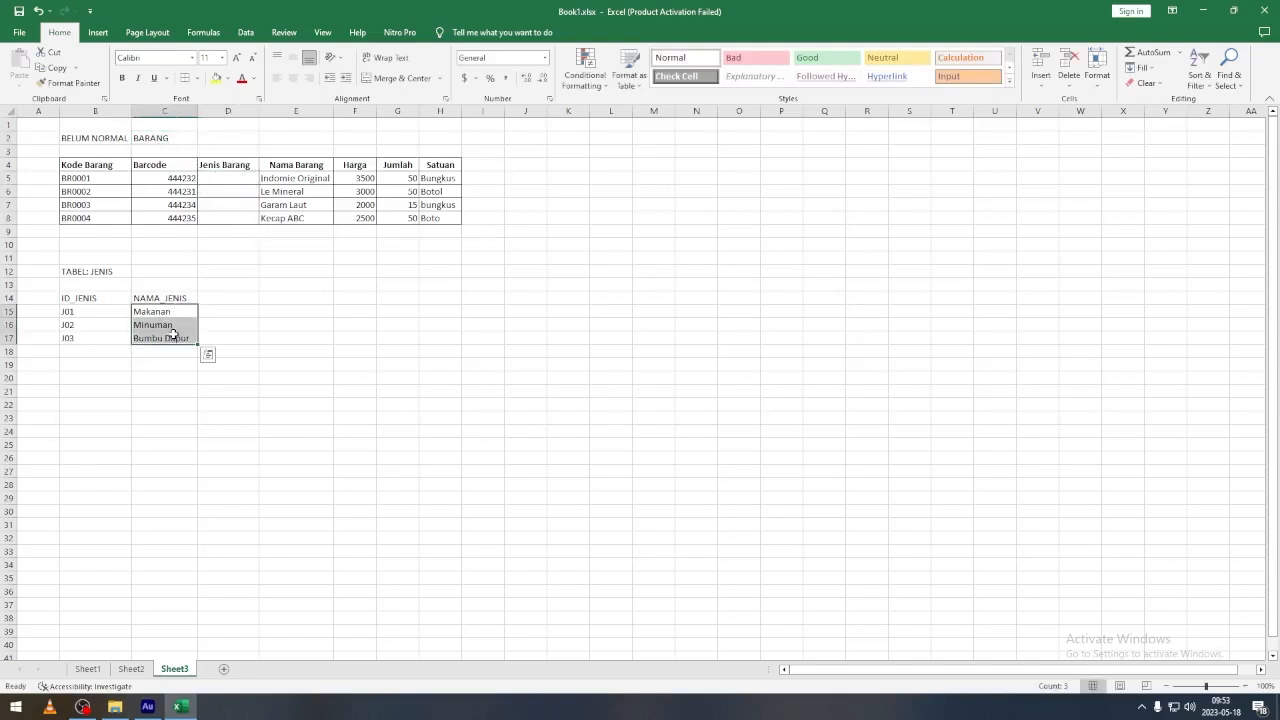
Fill the emptied Jenis Barang cells D5 to D8 with the codes J01, J02, J03 and J03.
left_click(240, 181)
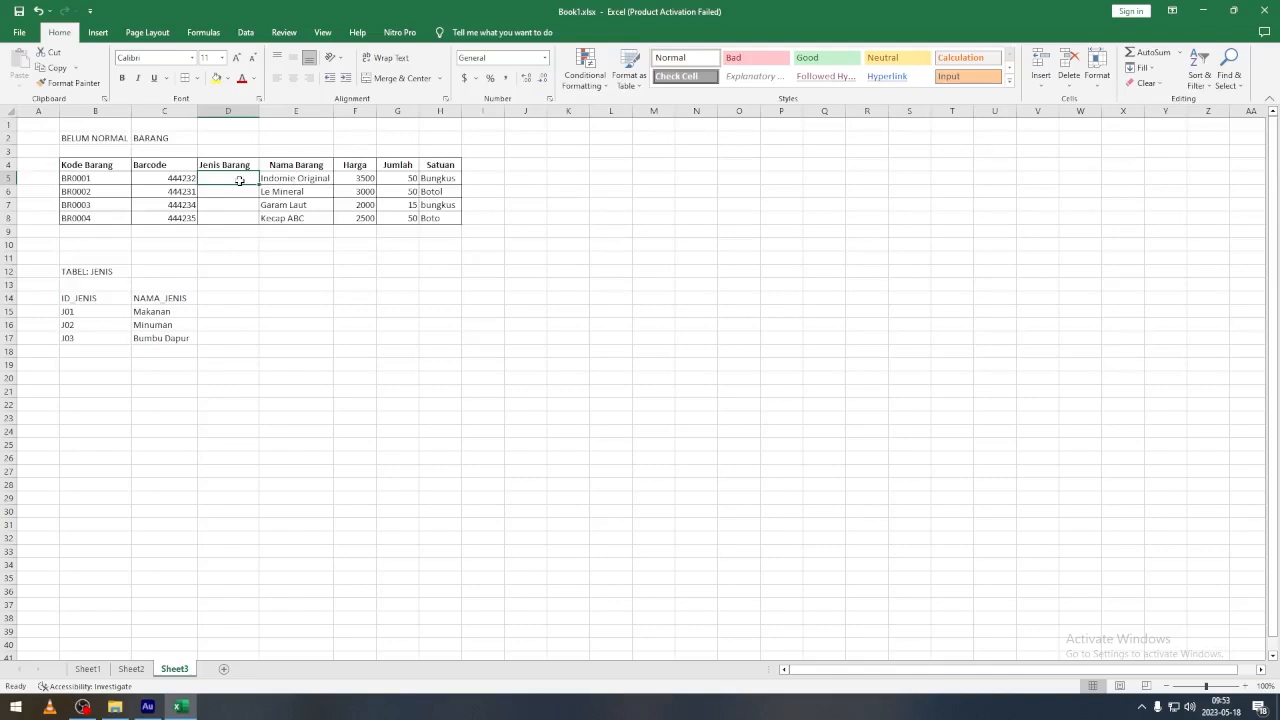
type("=")
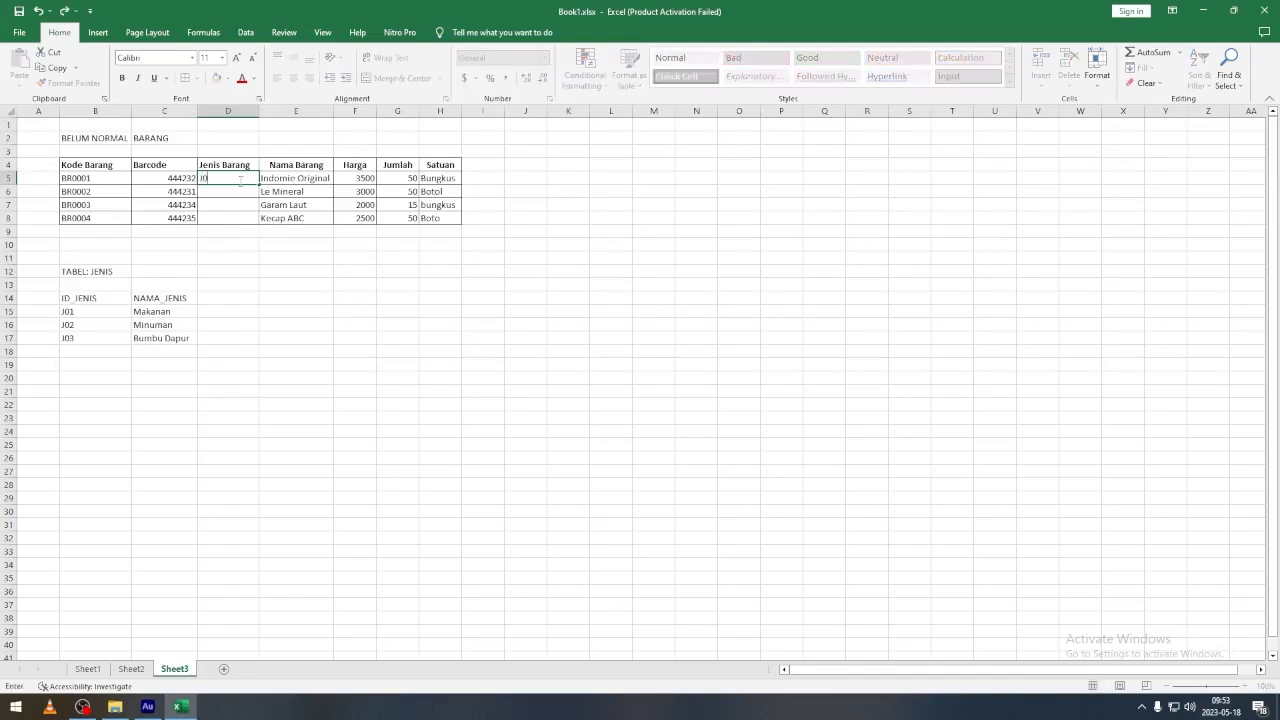
key("Return")
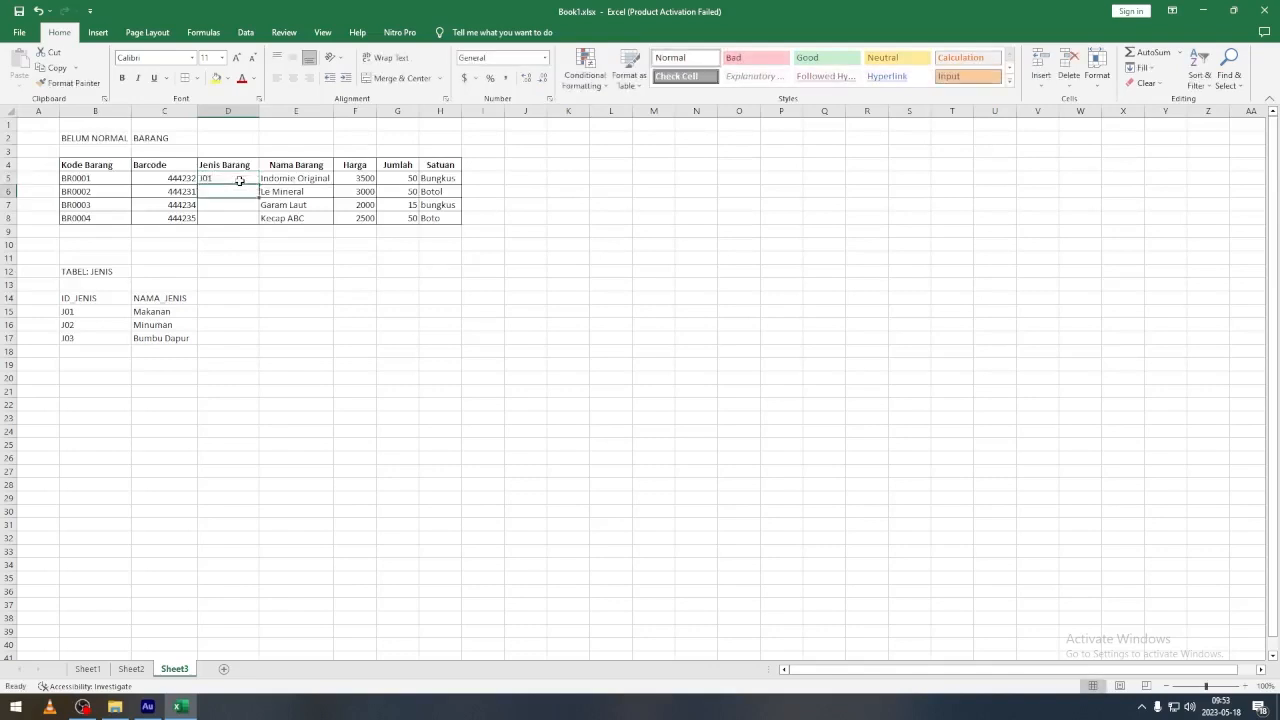
type("=")
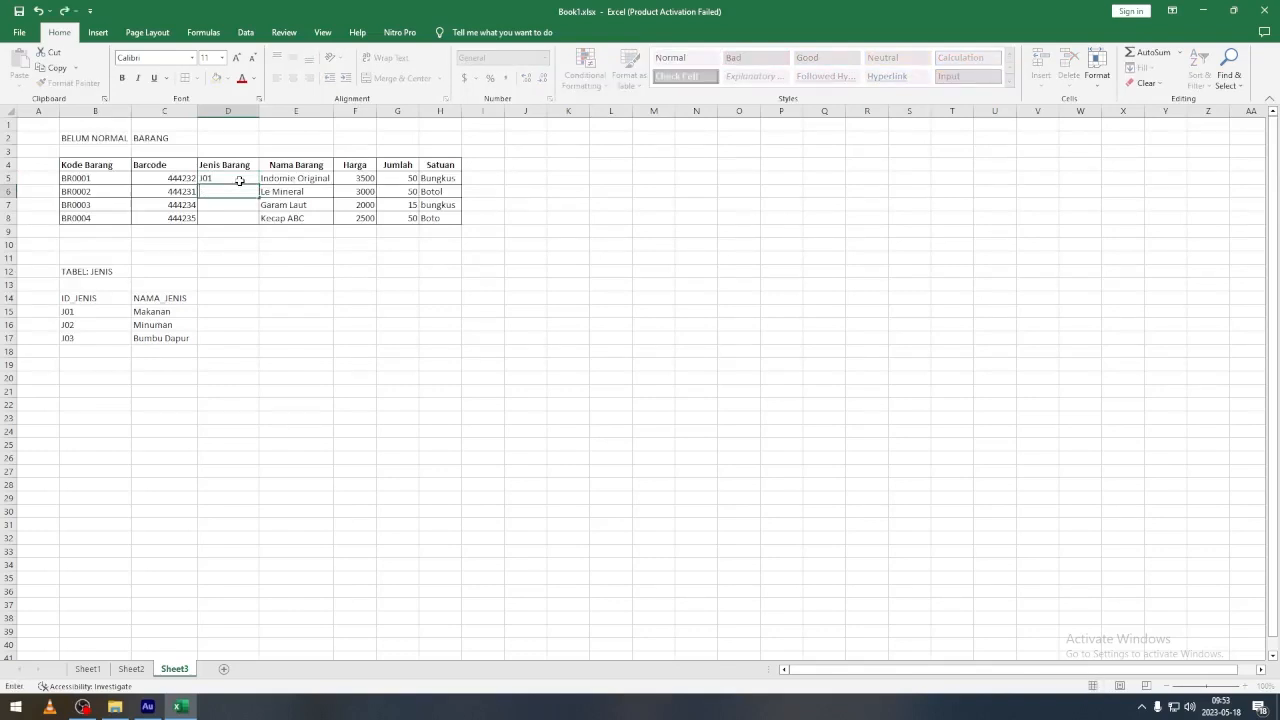
type("J02")
key("Return")
type("J03")
key("Return")
type("J0")
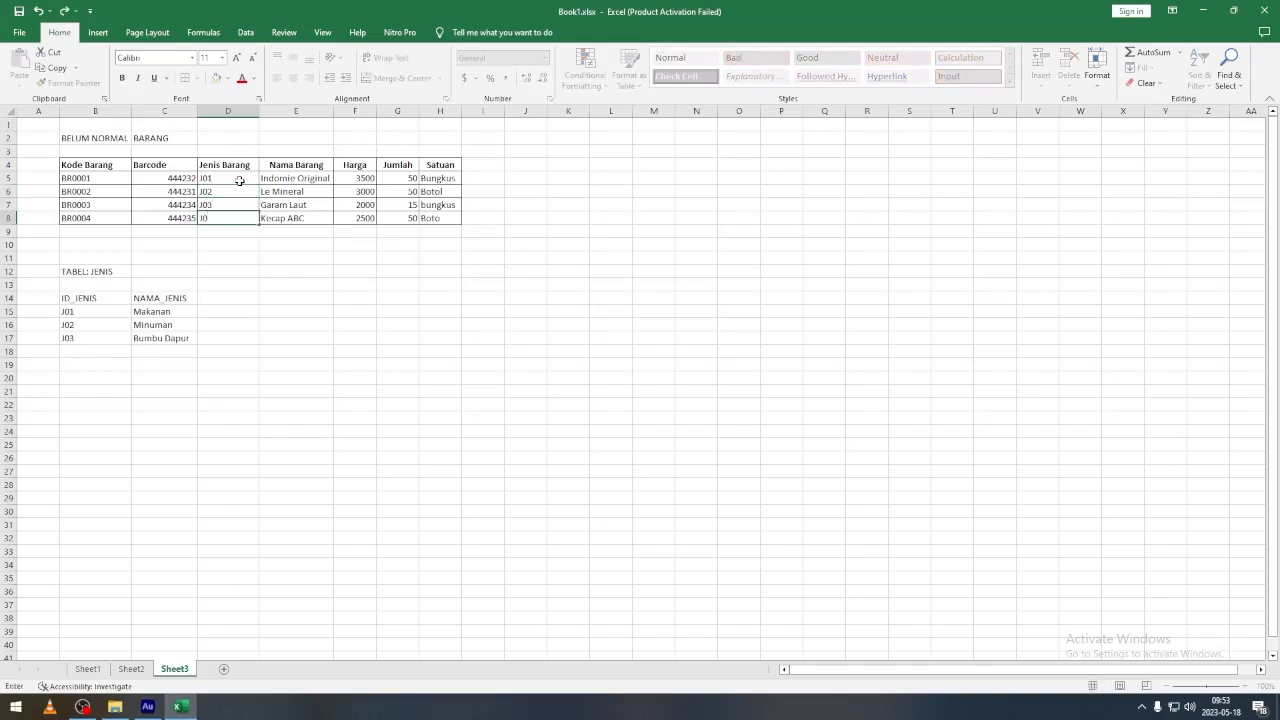
type("3")
key("Return")
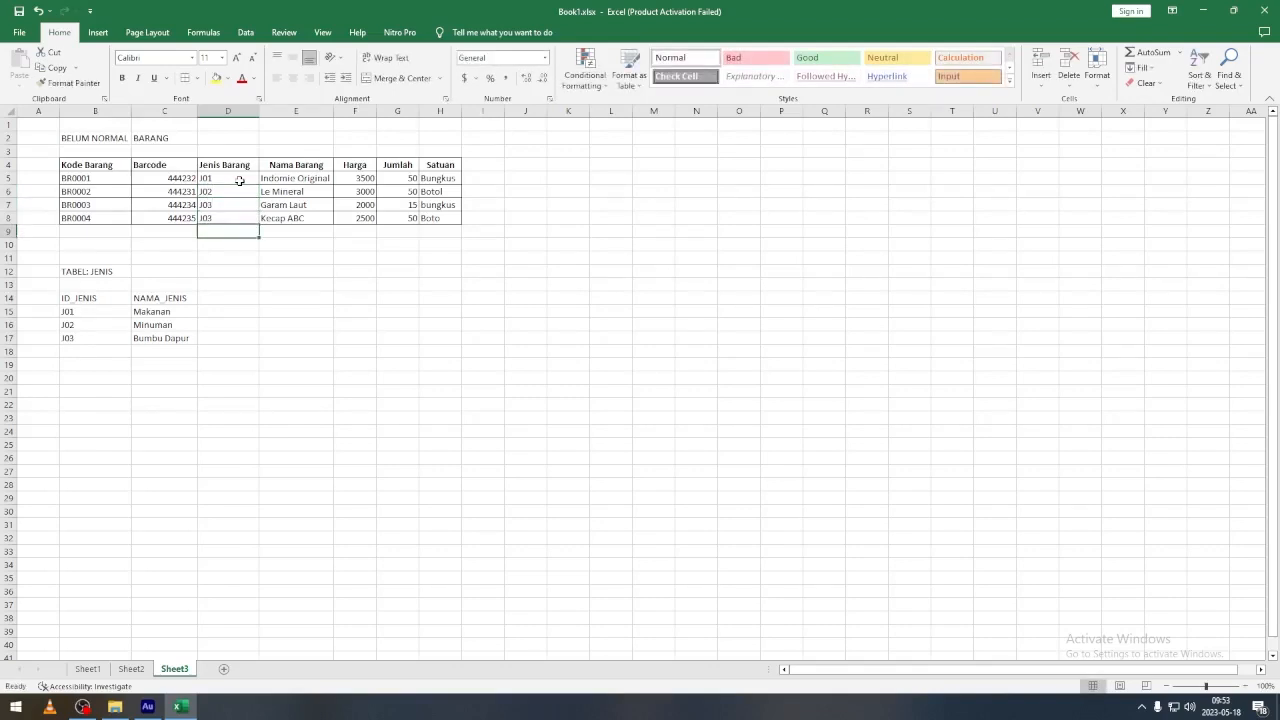
Rename the Jenis Barang heading in cell D4 as ID_JENIS.
left_click(237, 168)
type("U")
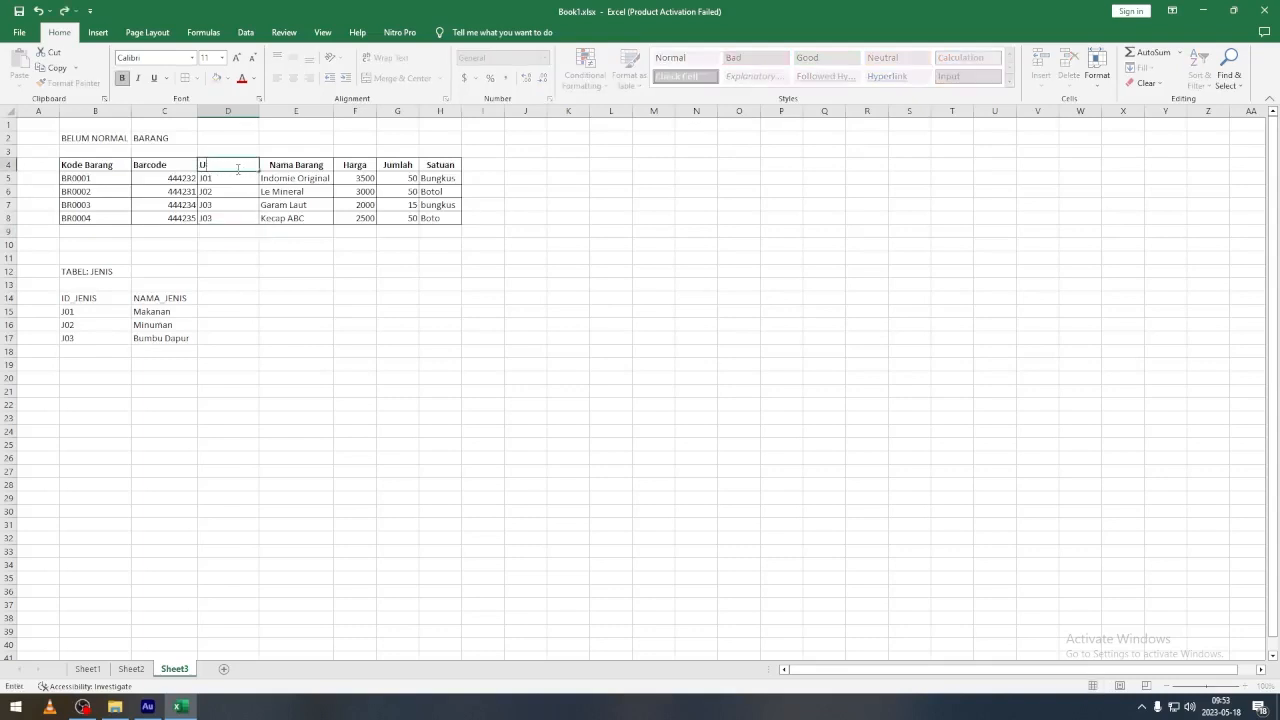
key("BackSpace")
type("ID_JENIS")
key("Return")
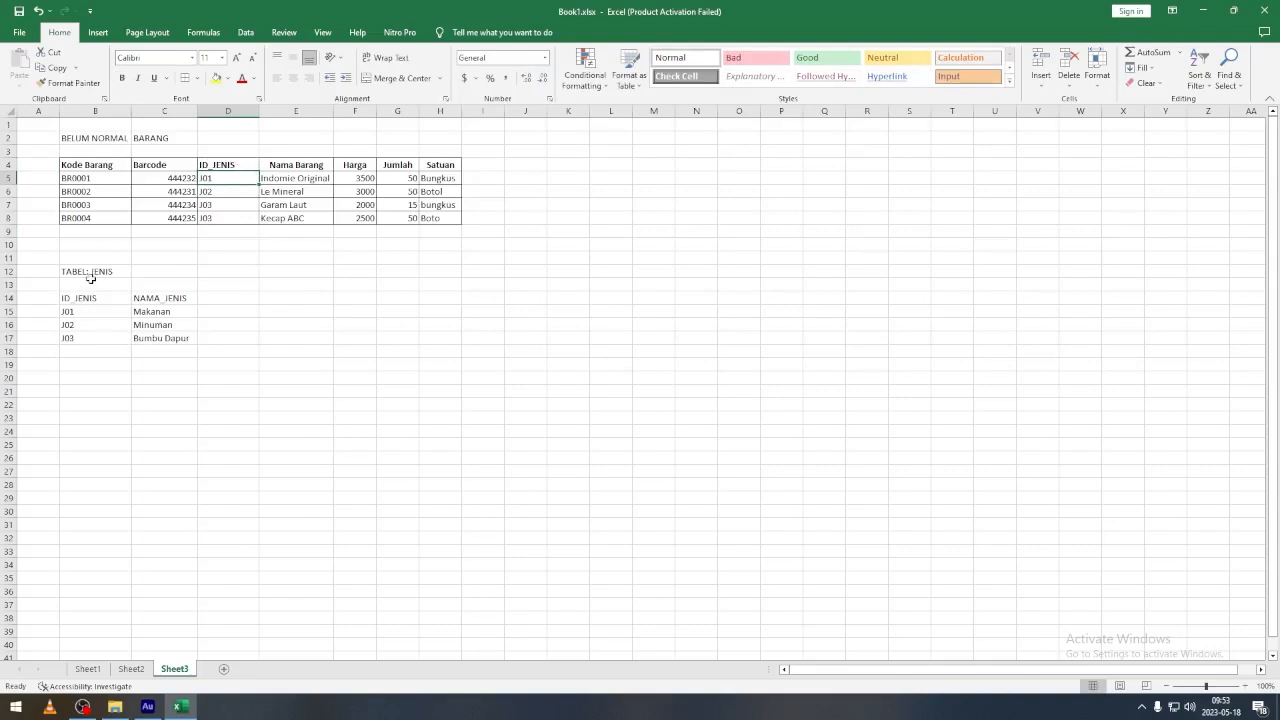
Compare the ID_JENIS codes in the stock table with the codes and names in the JENIS table.
left_click_drag(77, 295, 159, 327)
left_click(328, 311)
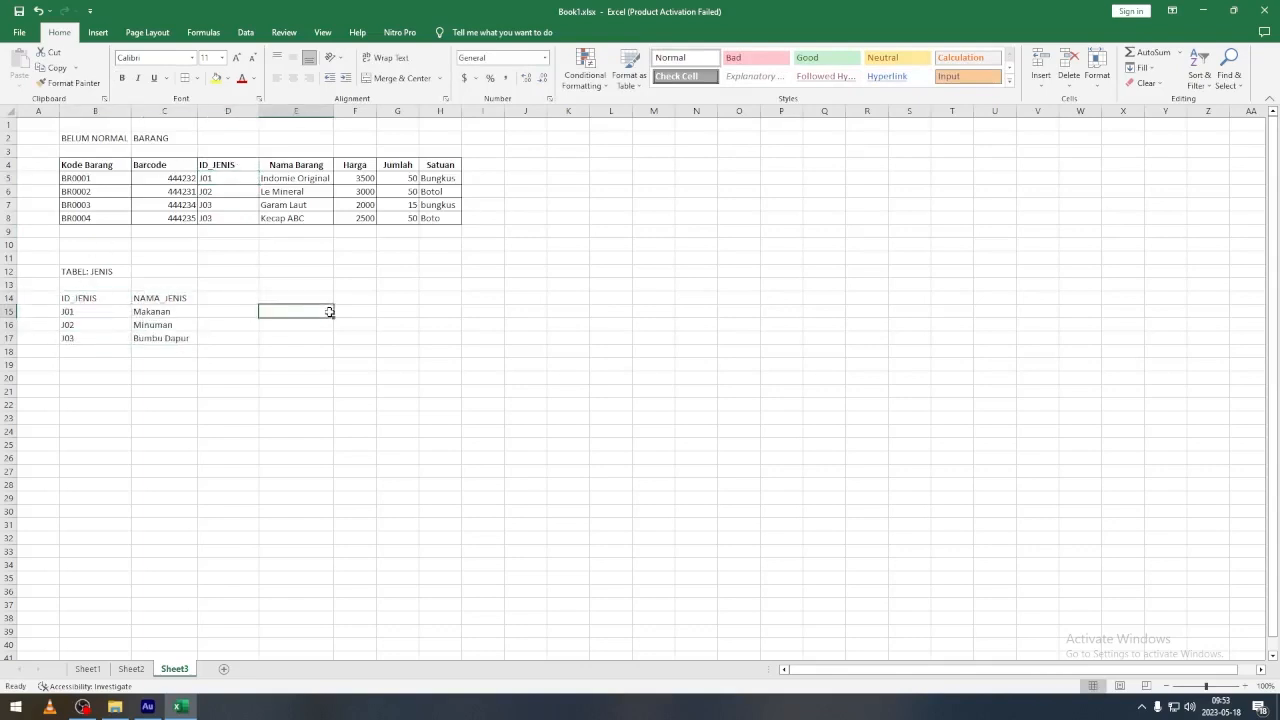
left_click_drag(226, 181, 231, 217)
left_click_drag(171, 313, 163, 340)
left_click(225, 179)
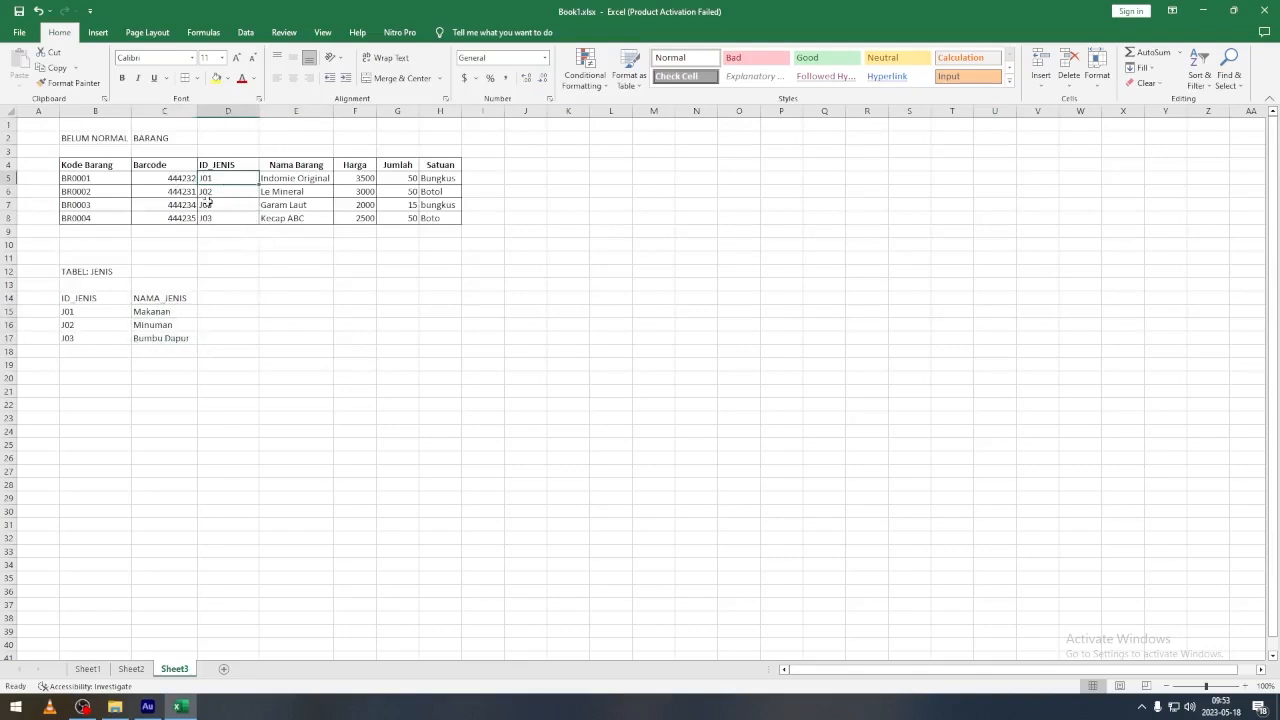
left_click(172, 314)
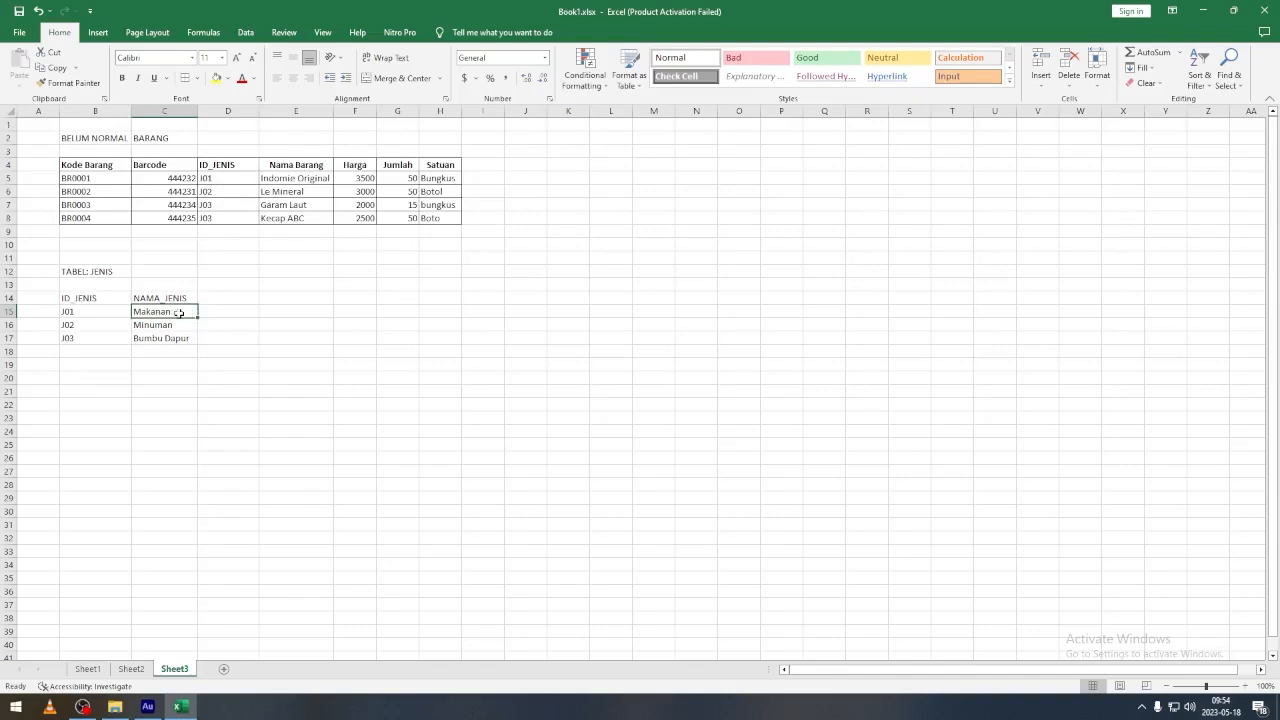
left_click(277, 328)
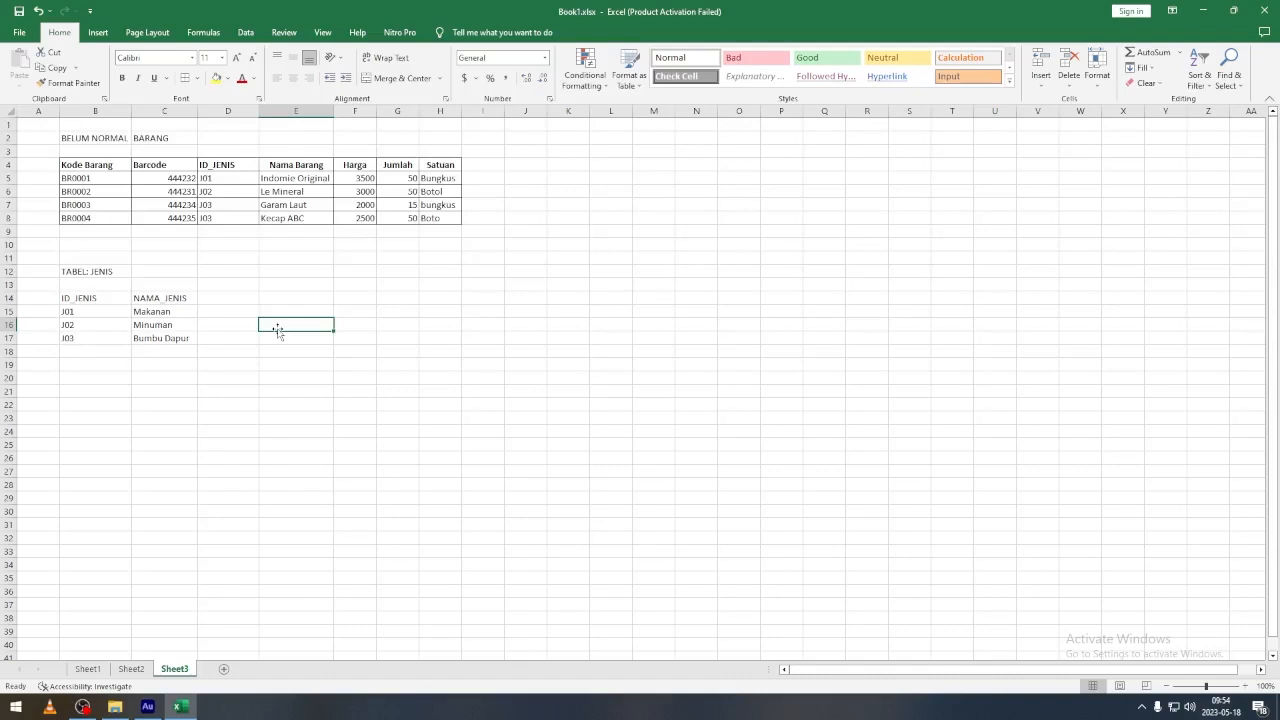
left_click(264, 284)
Enter the title SATUAN in E12 and the heading ID_SATUAN in E14, beside the JENIS table.
left_click(440, 110)
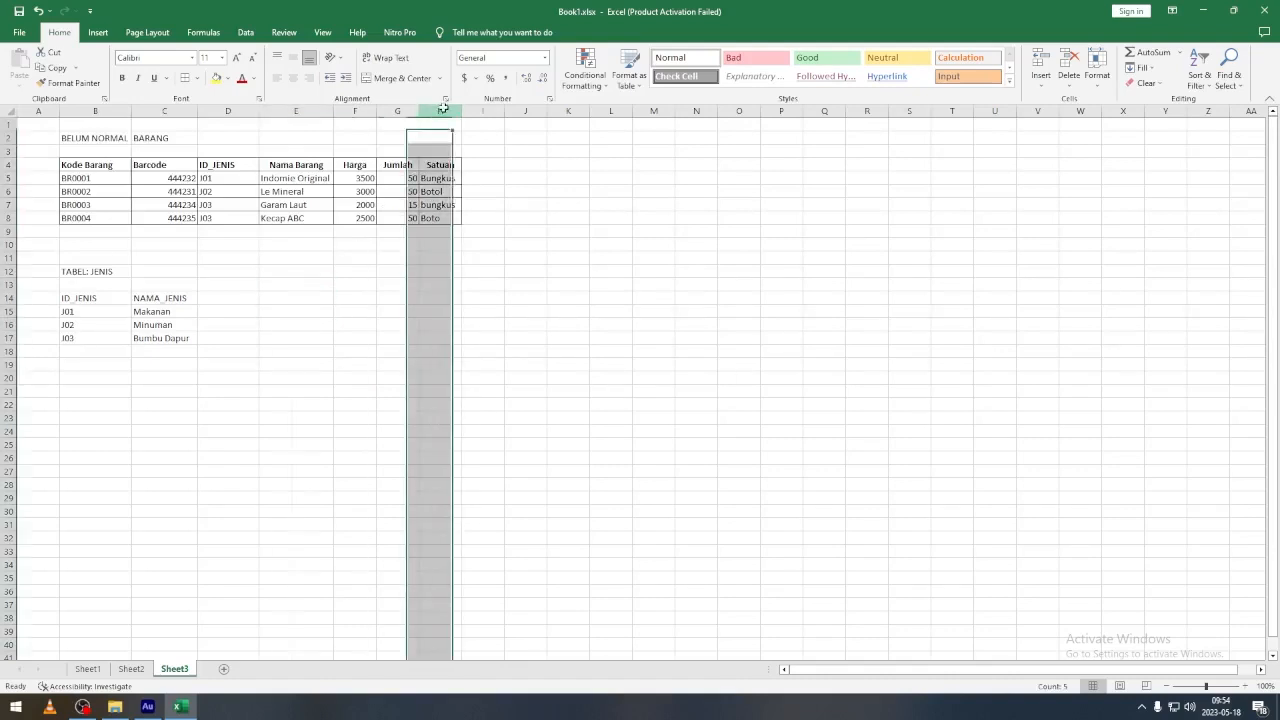
left_click(494, 278)
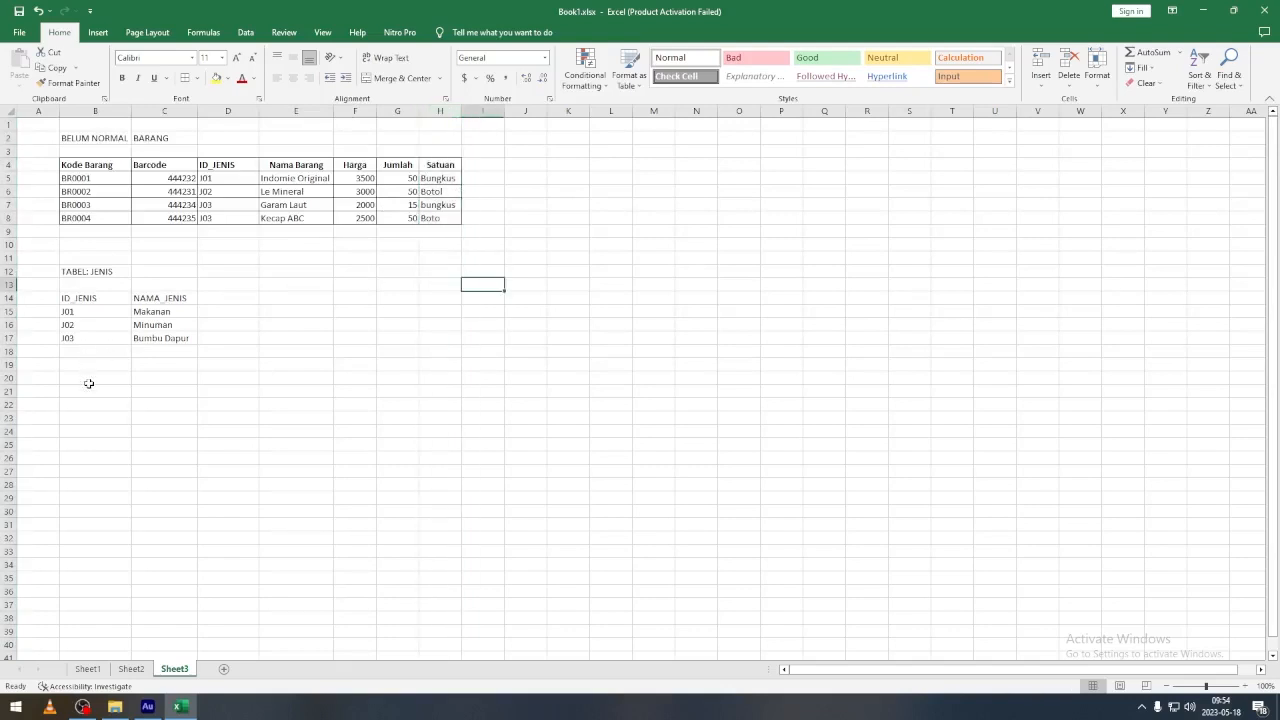
left_click(297, 266)
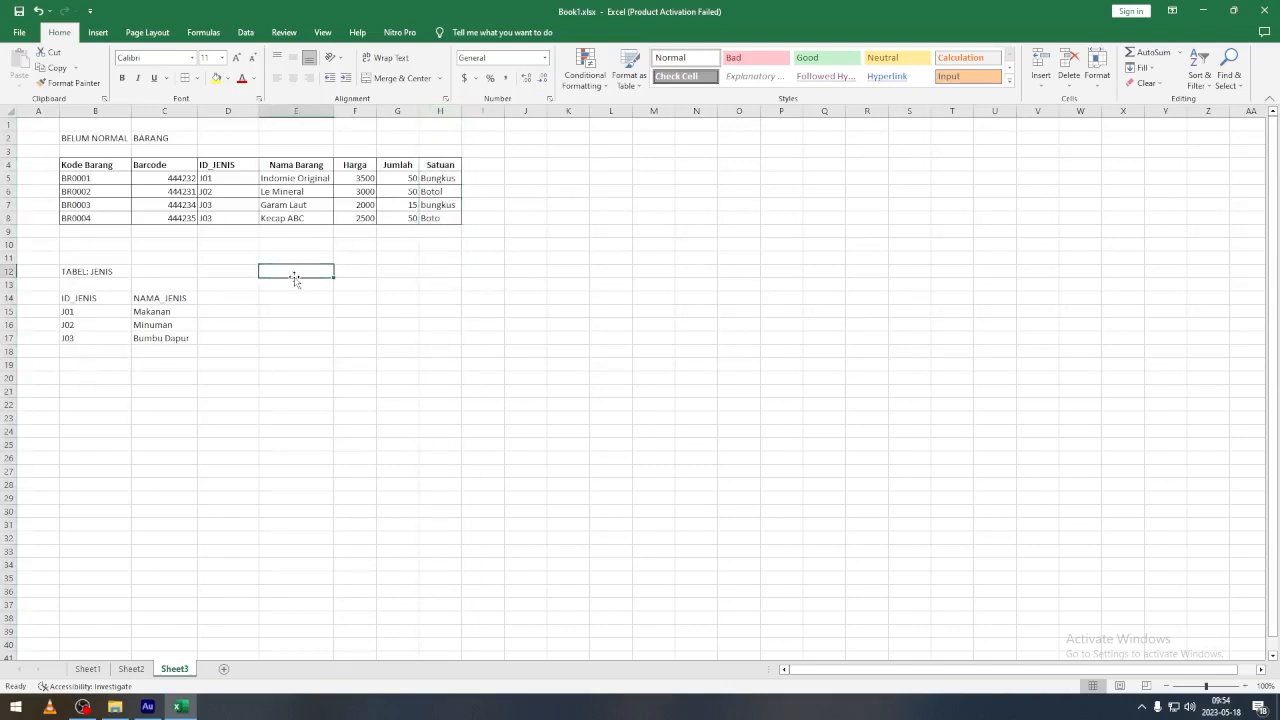
type("SATUAN")
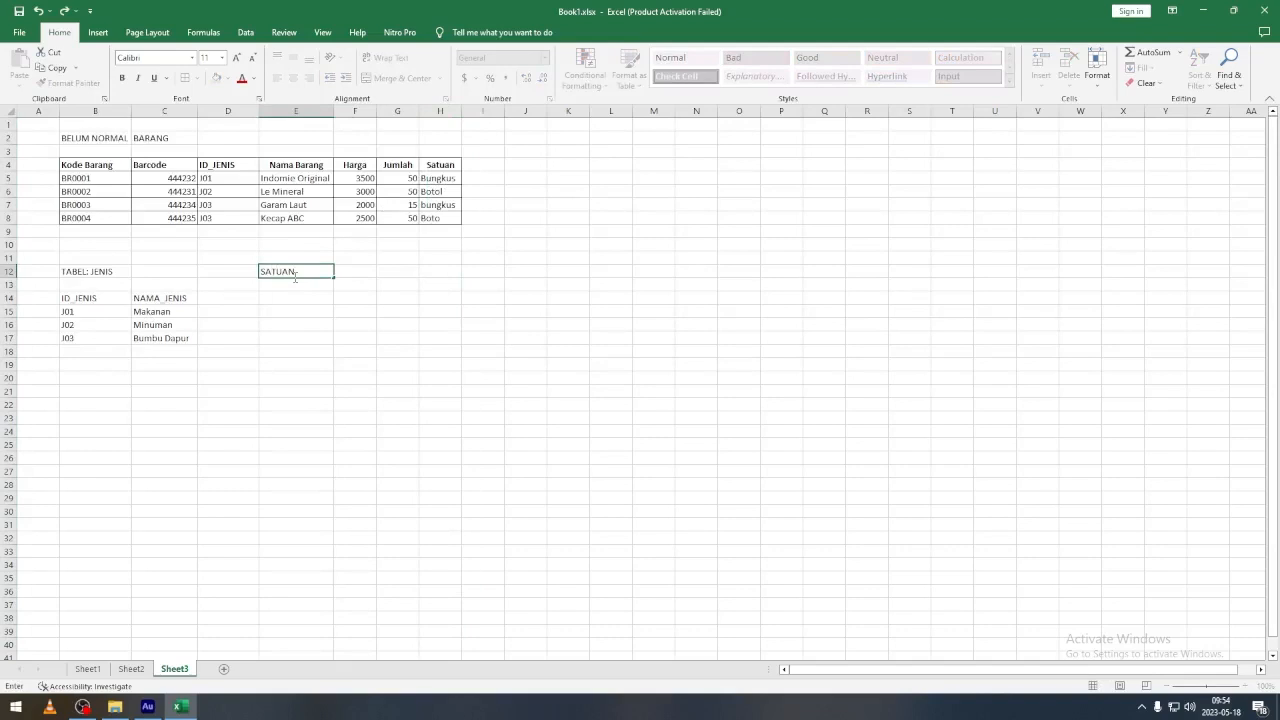
key("Return")
key("Return")
type("ID_SATUAN")
key("Return")
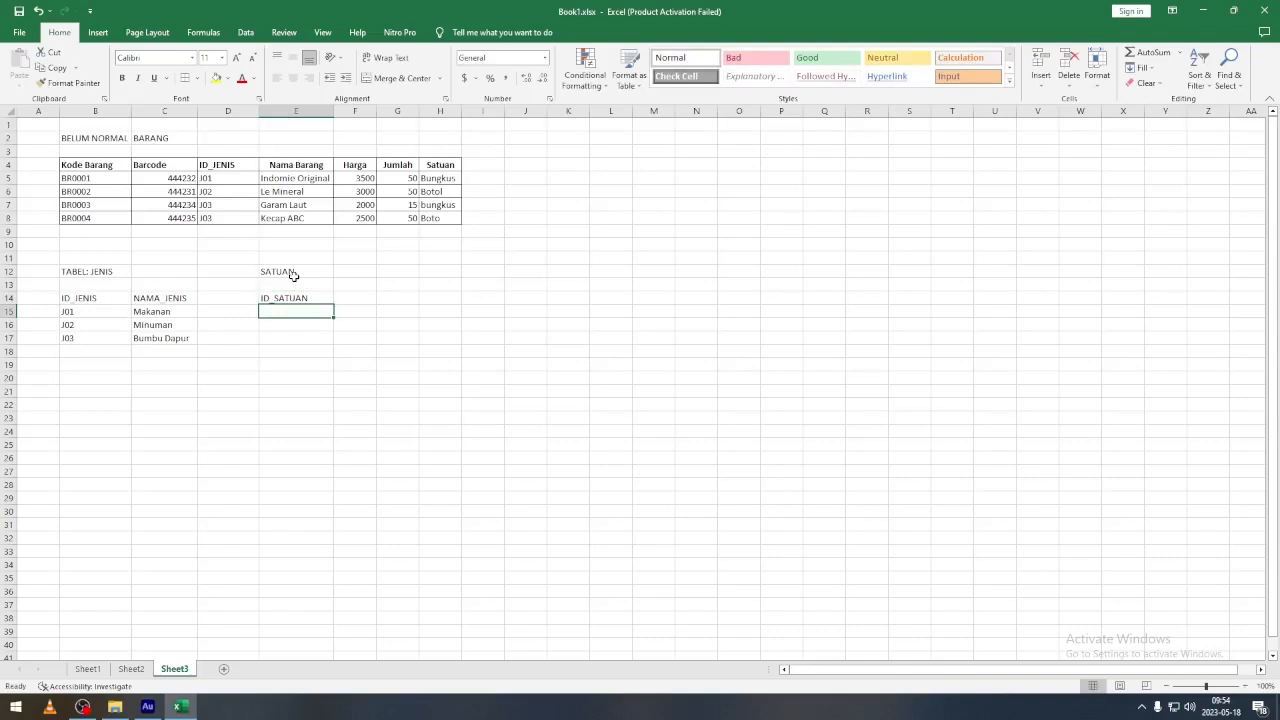
List the codes S01, S02 and S03 under ID_SATUAN in cells E15 to E17.
type("S01")
key("Return")
type("S02")
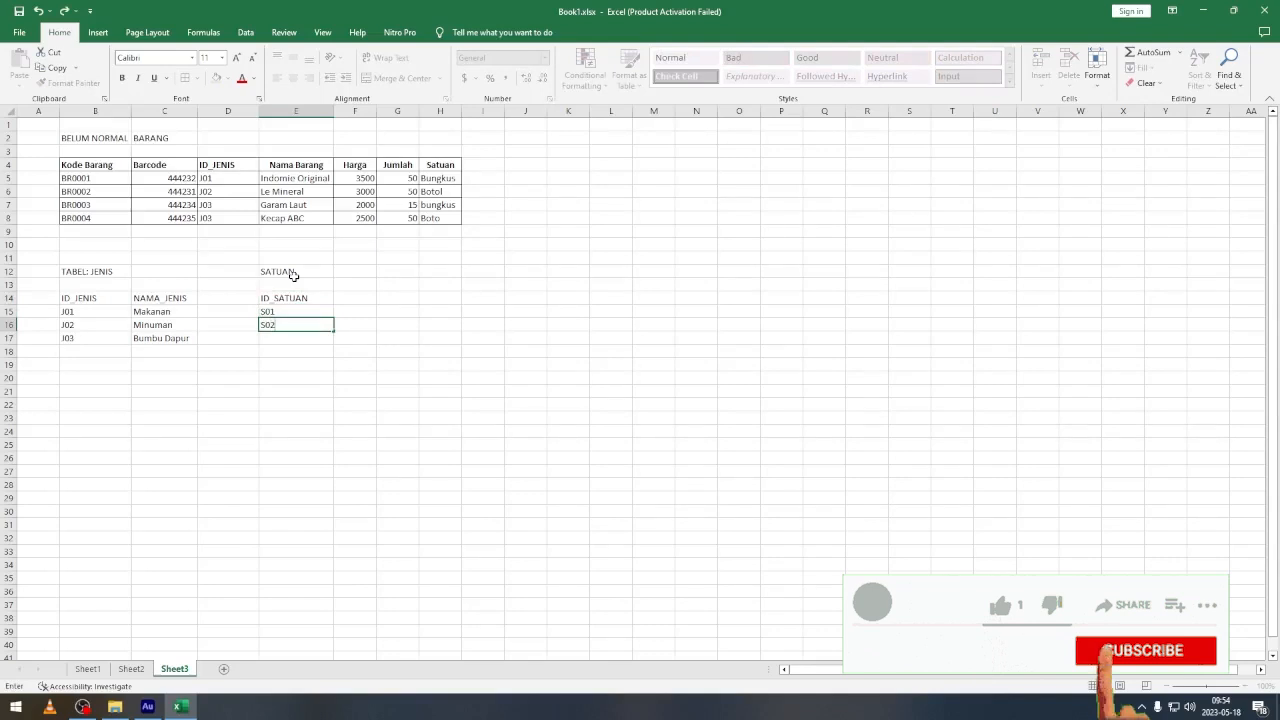
key("Return")
type("S0")
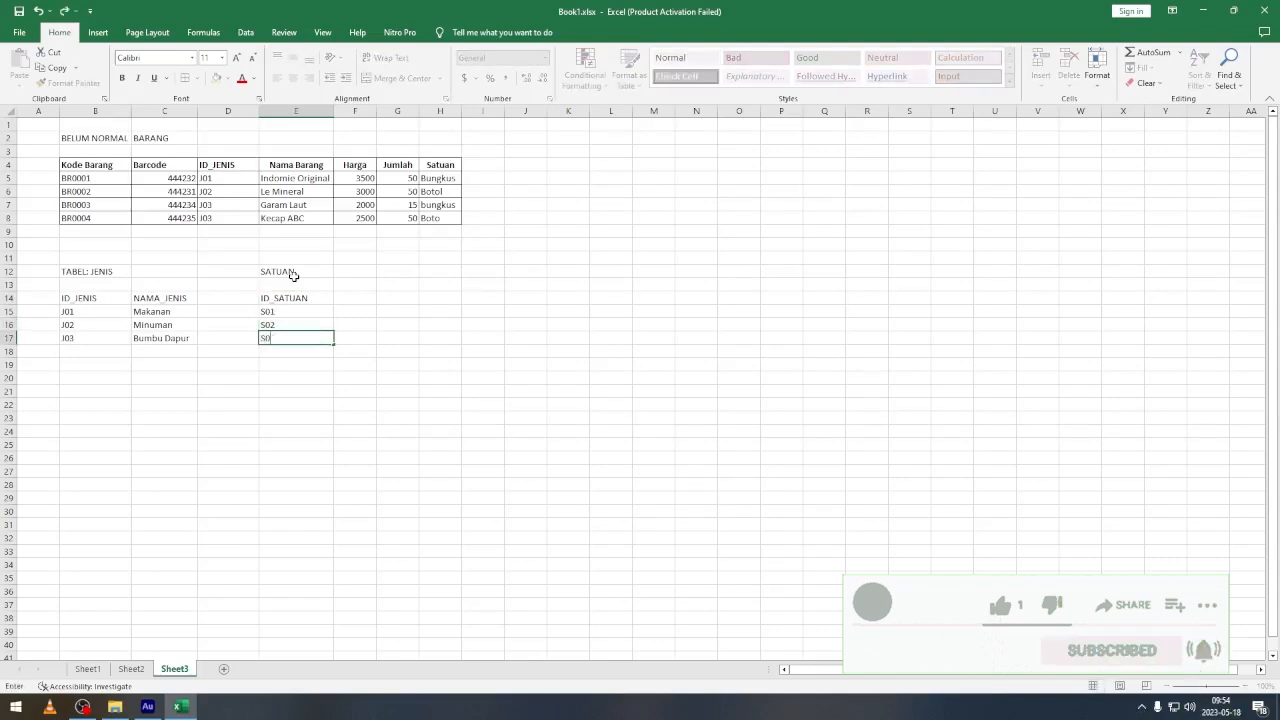
type("3")
key("Return")
List the unit names BUNGKUS, BOTOL and PCS in cells F15 to F17 beside codes S01 to S03.
left_click(356, 322)
left_click(366, 310)
type("BUNGKUS")
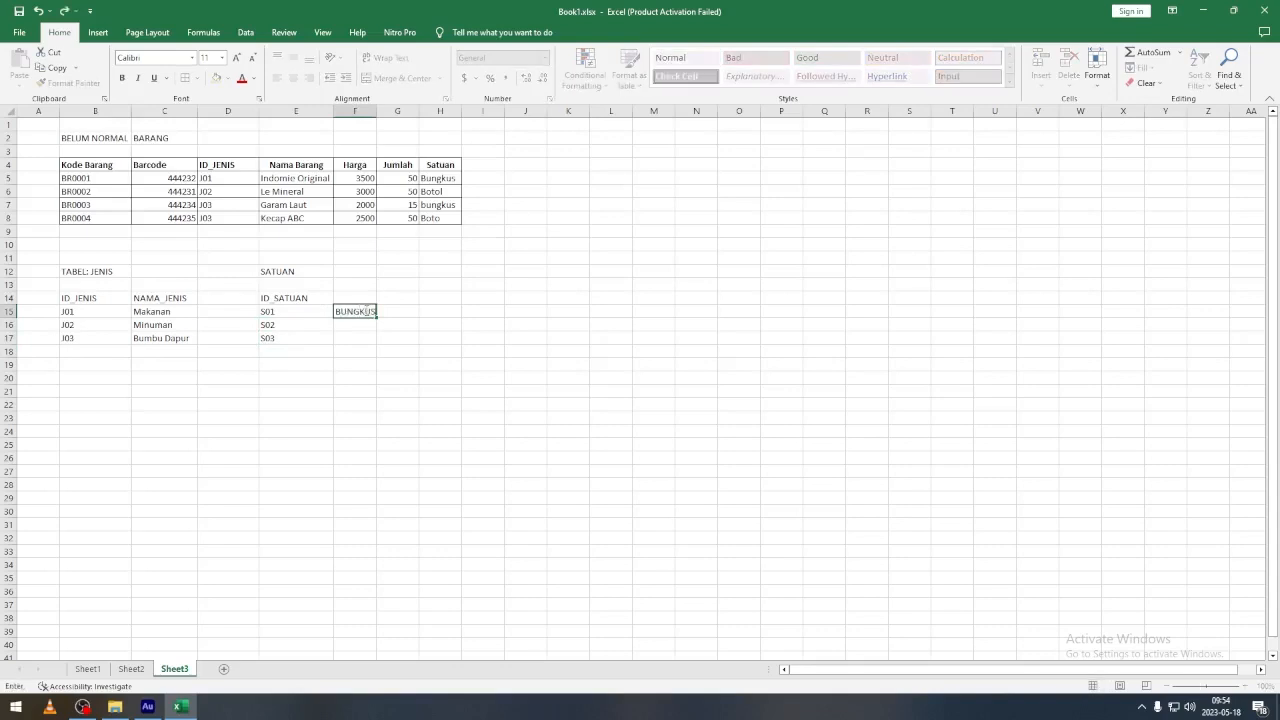
key("Return")
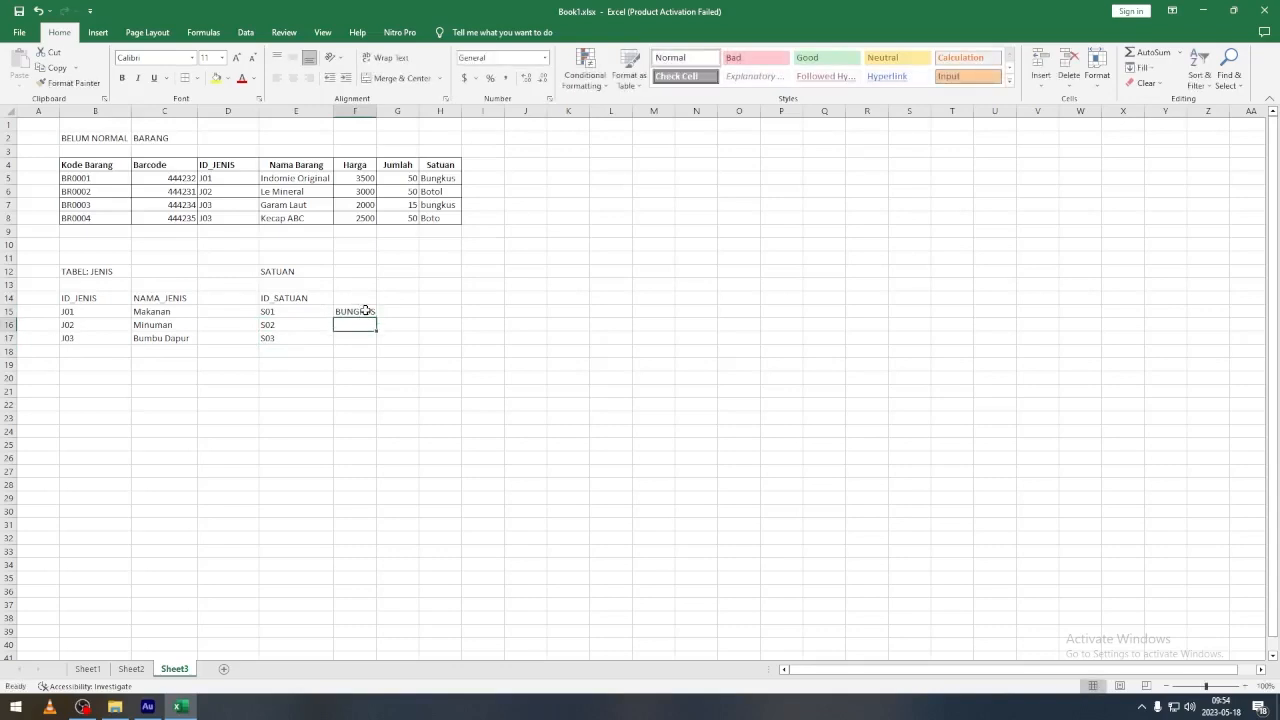
type("BOTOL")
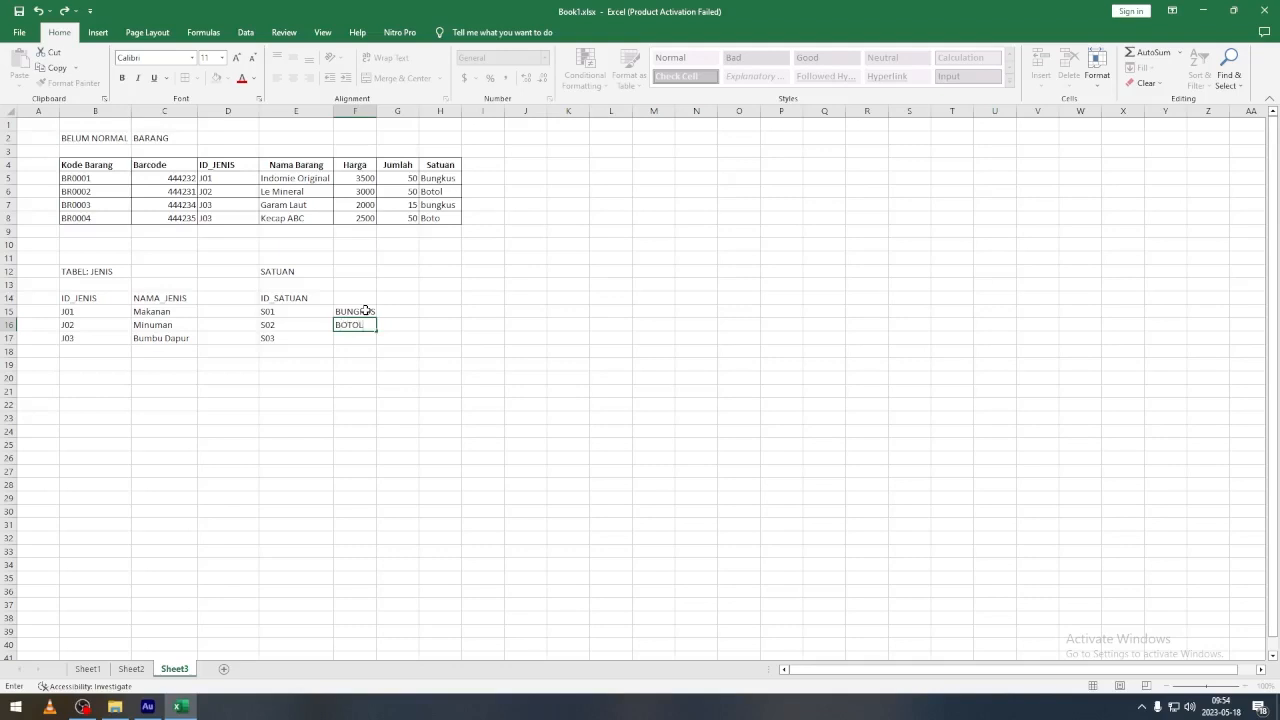
key("Return")
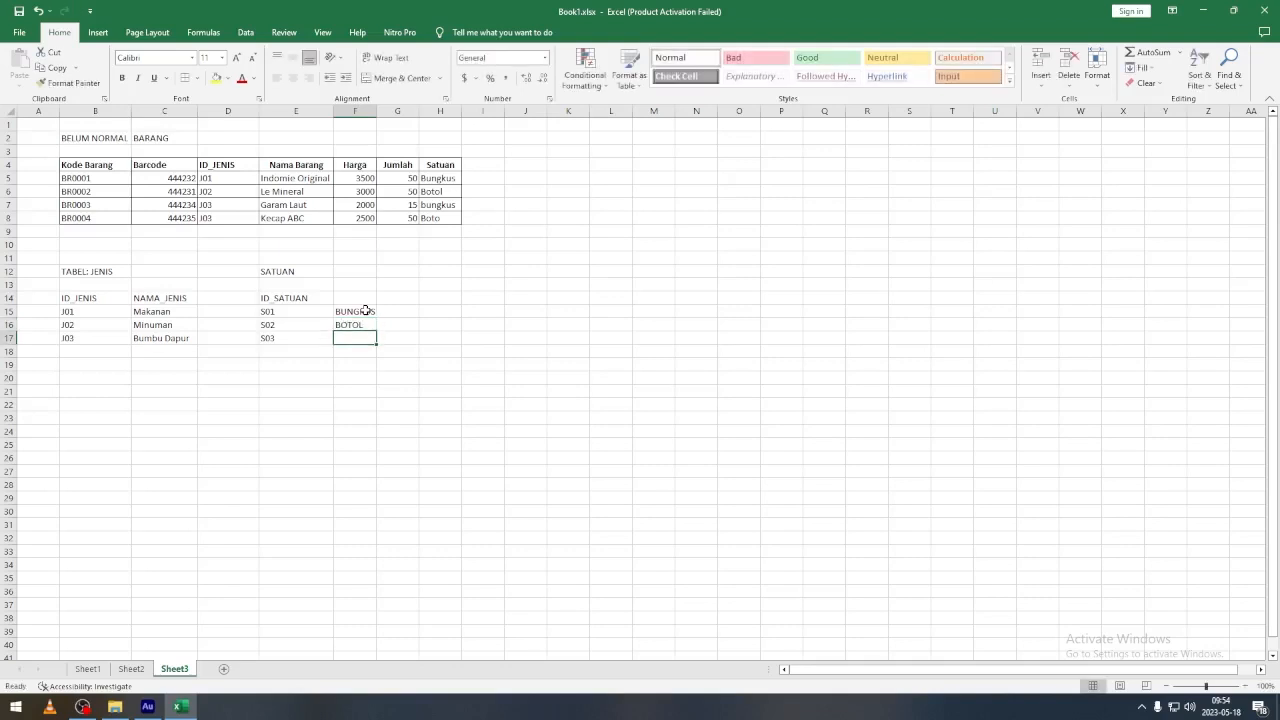
type("PCS")
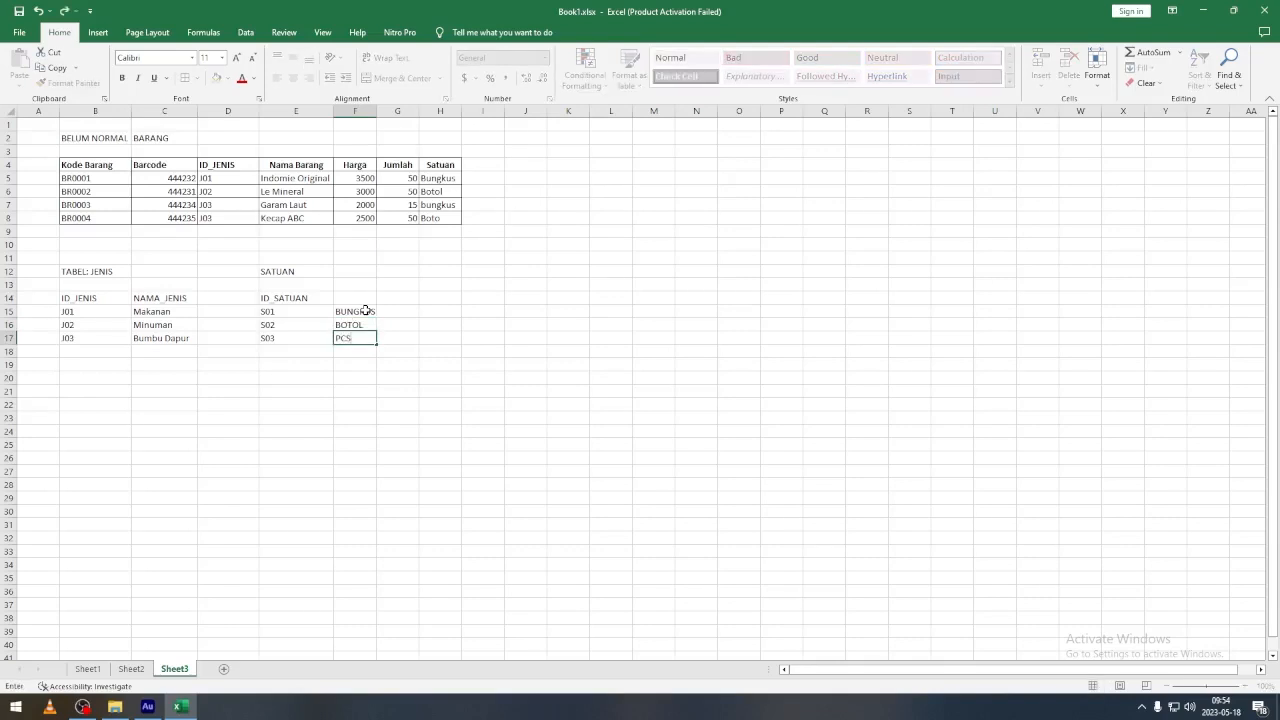
key("Up")
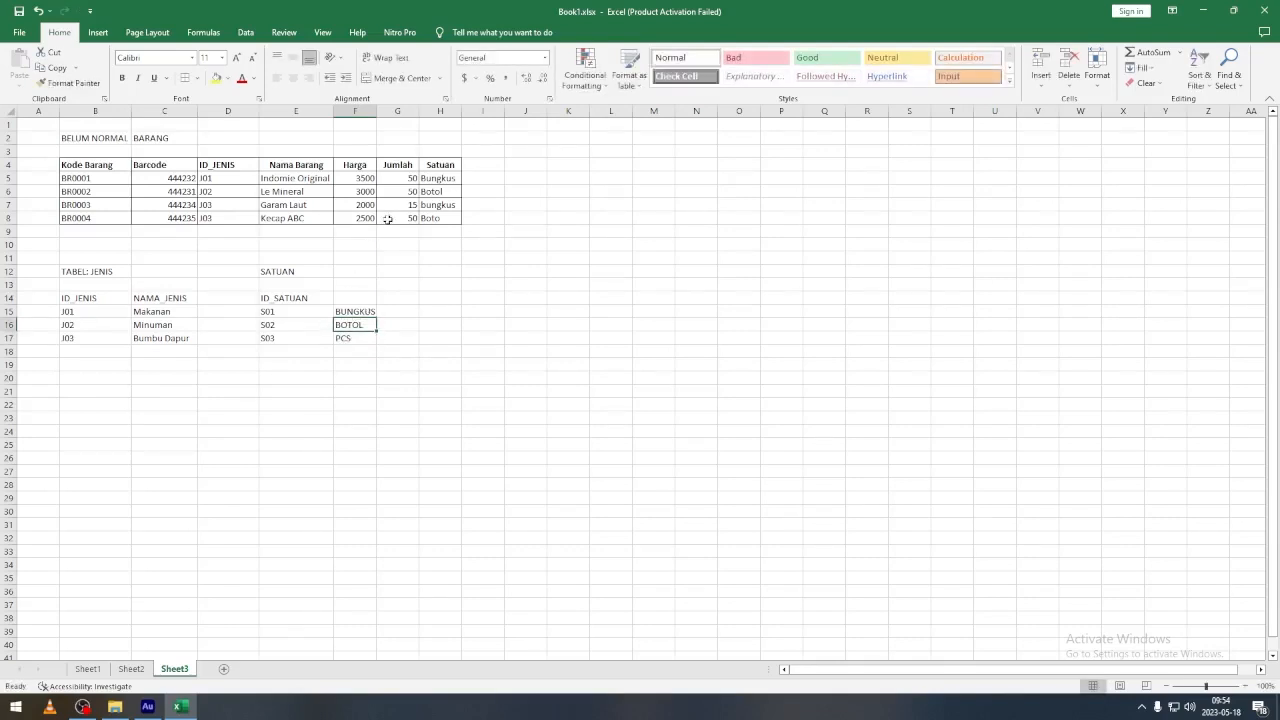
Enter the heading NAMA_SATUAN in cell F14 above the unit names.
left_click(363, 298)
type("NAMA_SATUAN")
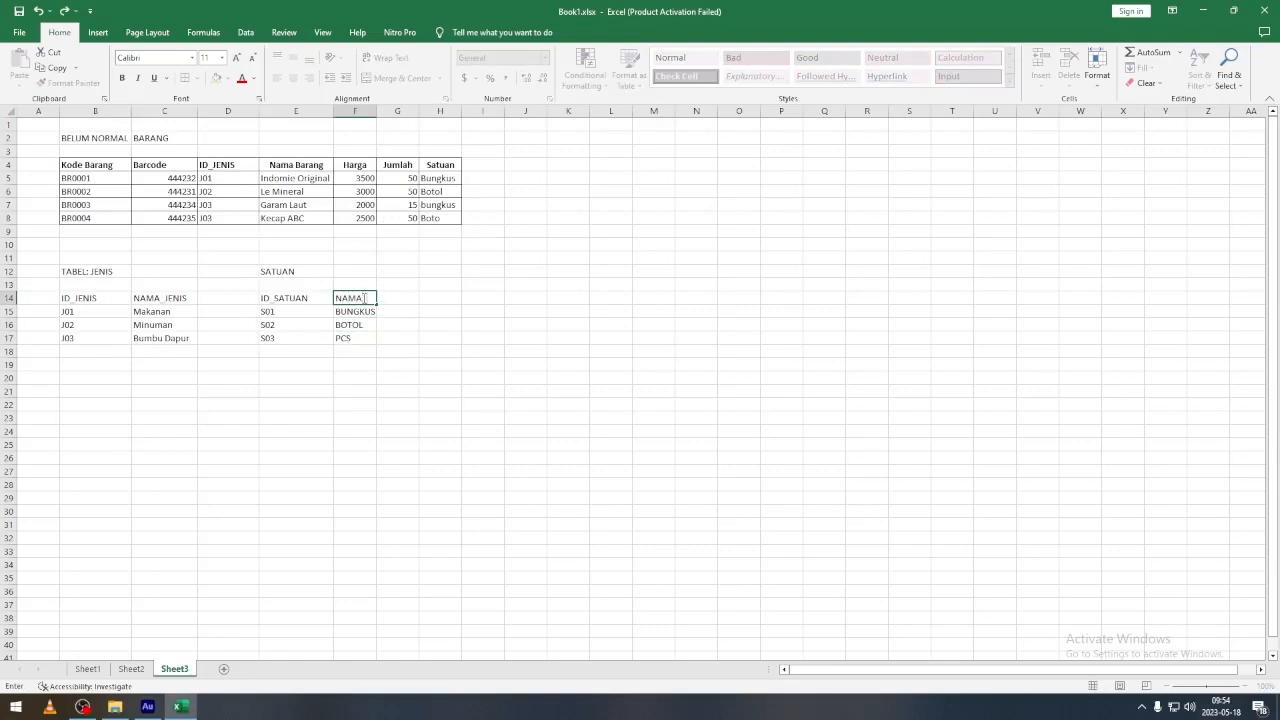
key("ctrl+Return")
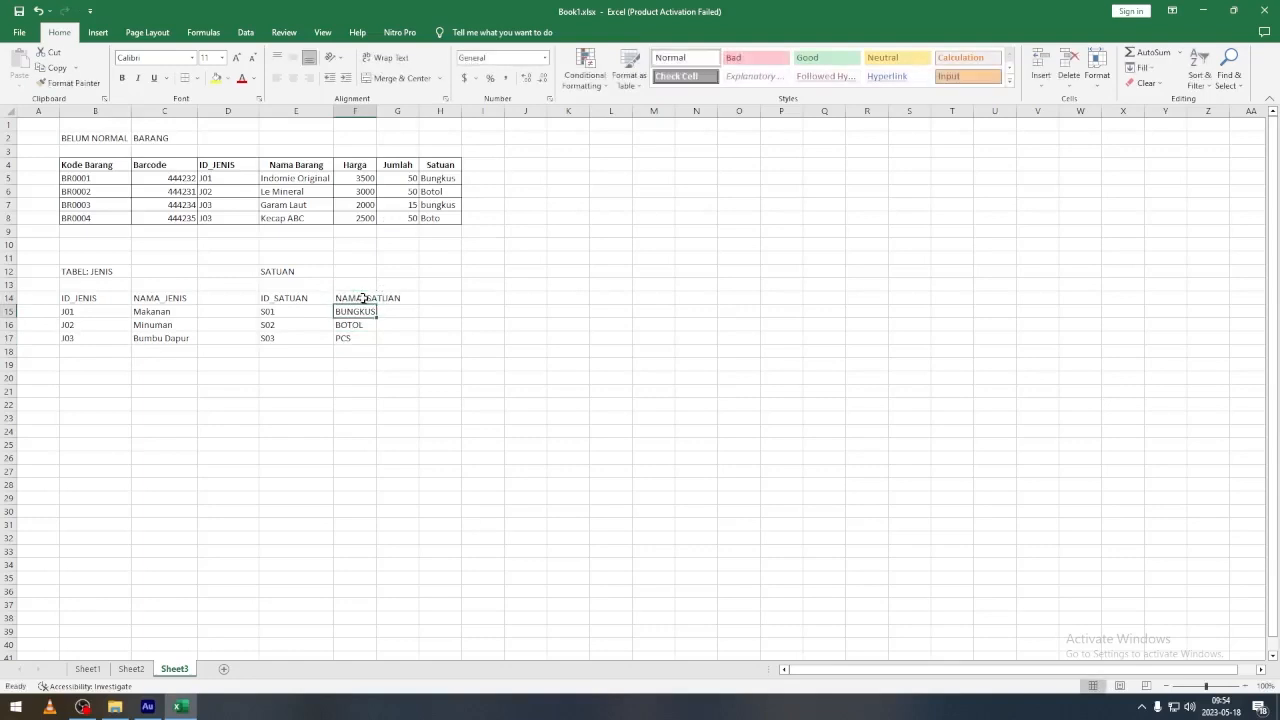
left_click(406, 326)
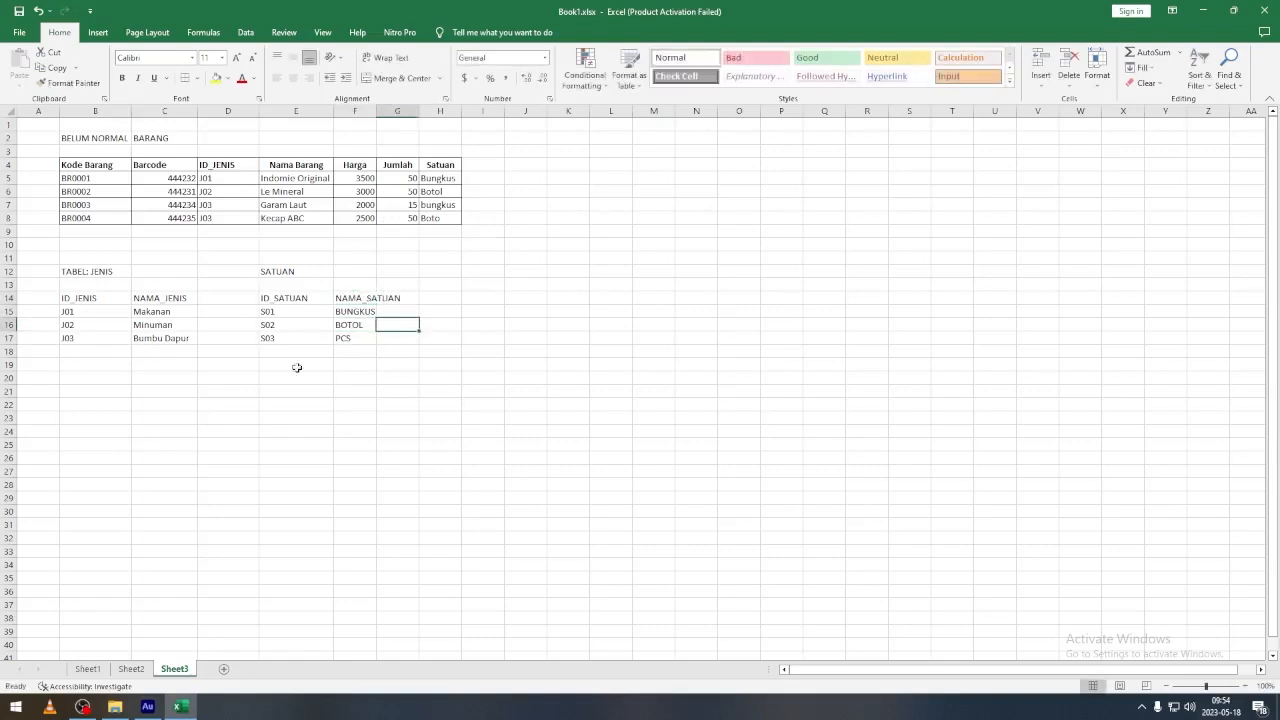
Rename the stock table's Satuan heading in H4 as ID_SATUAN and widen column H to fit it.
left_click(440, 165)
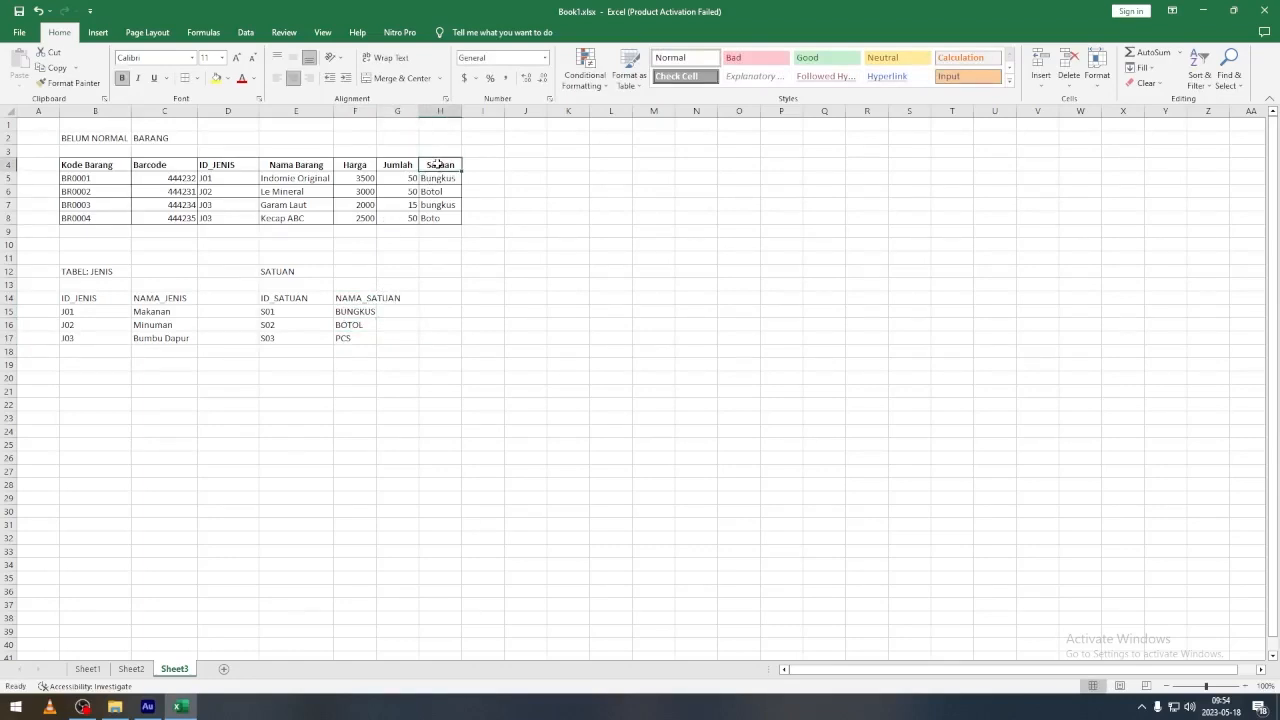
type("ID_SA")
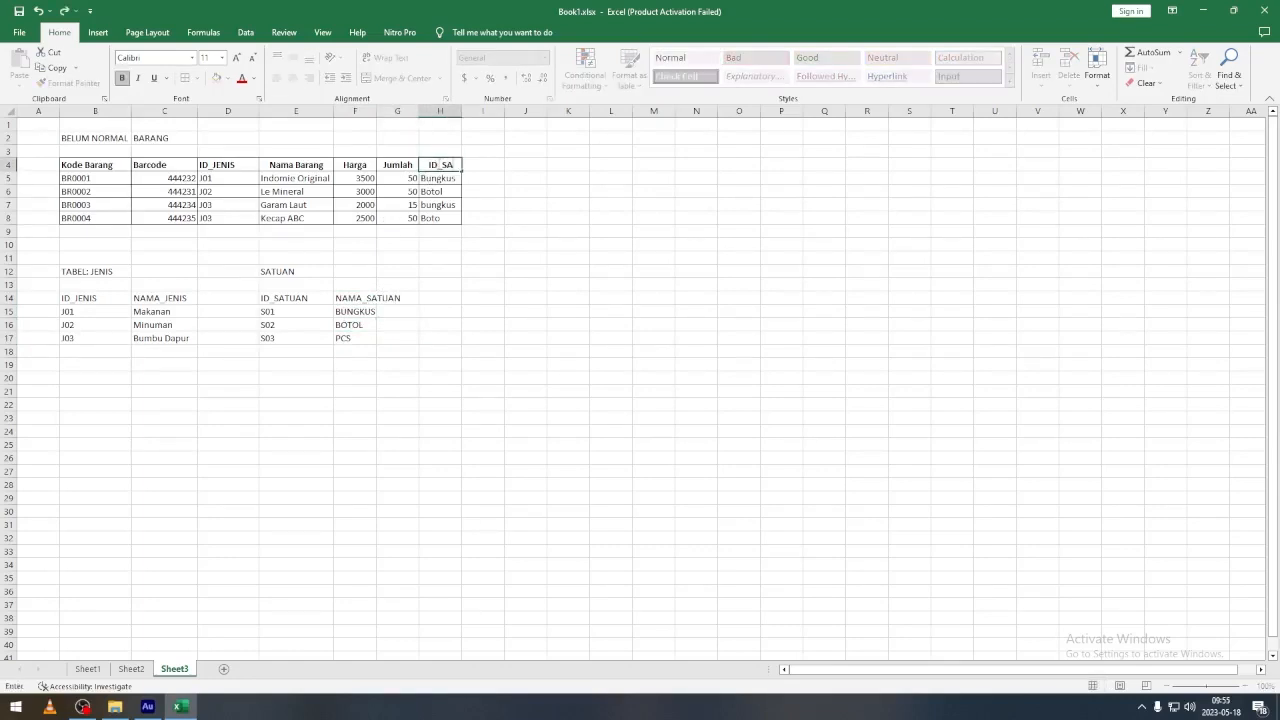
type("TUAN")
key("Return")
left_click_drag(461, 114, 471, 114)
Clear the unit names in cells H5 to H8 and enter the codes S01 in H5 and S02 in H6.
left_click_drag(448, 178, 452, 219)
key("Delete")
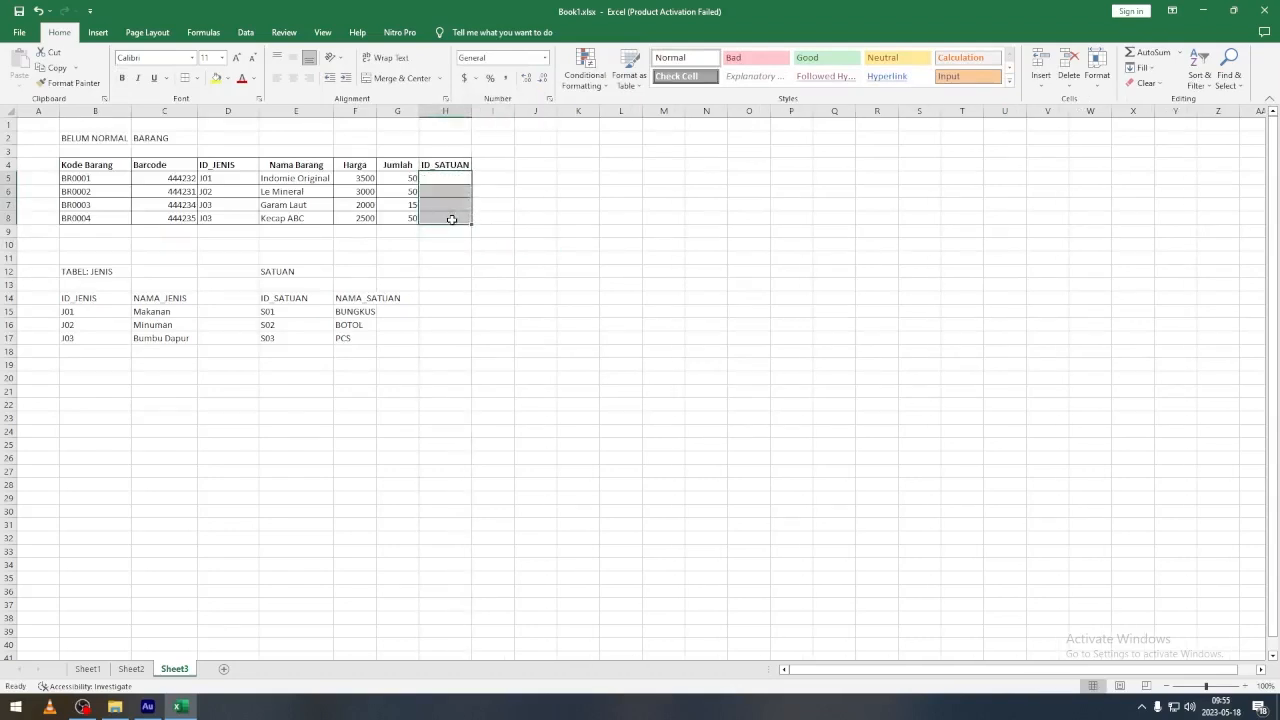
left_click(452, 177)
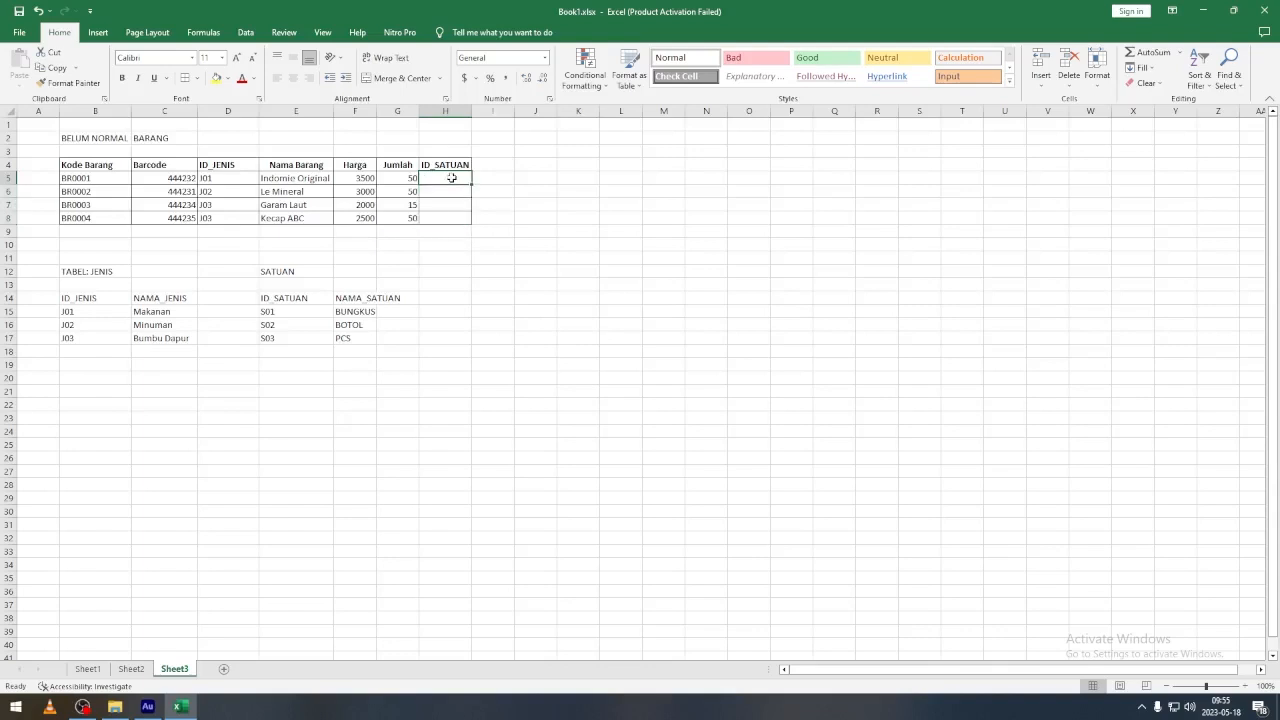
type("S01")
key("Tab")
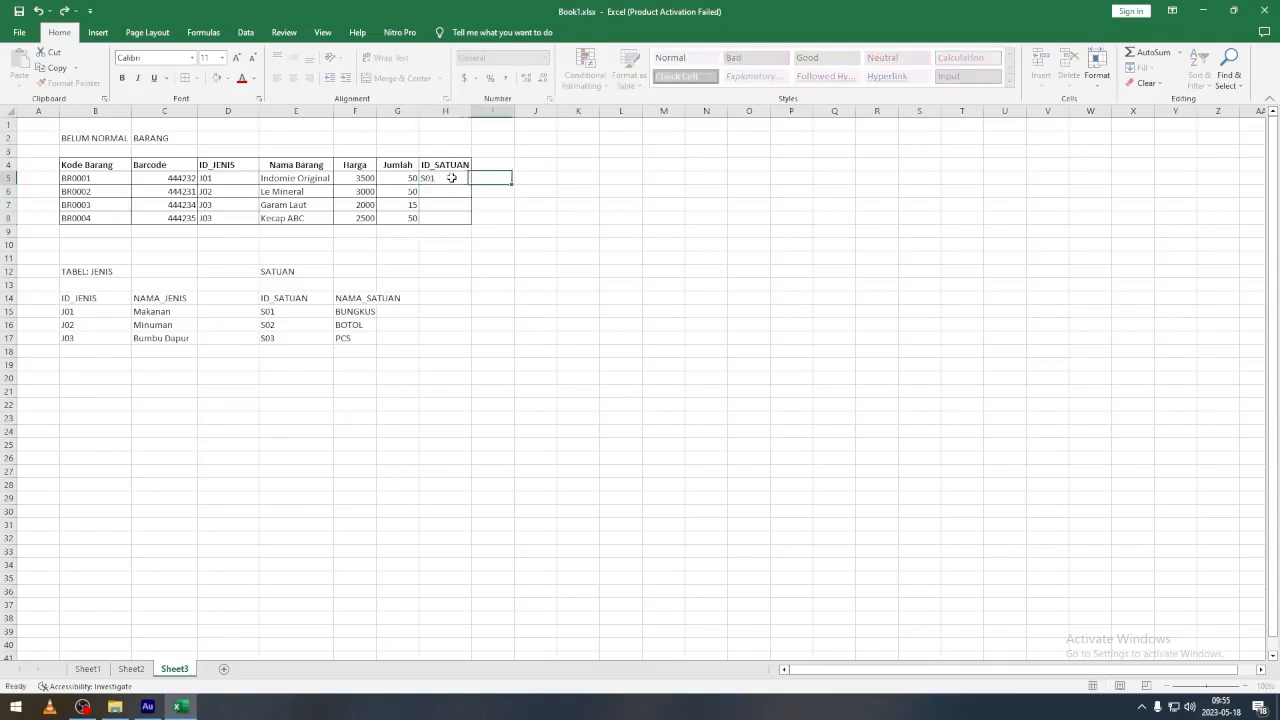
left_click(437, 192)
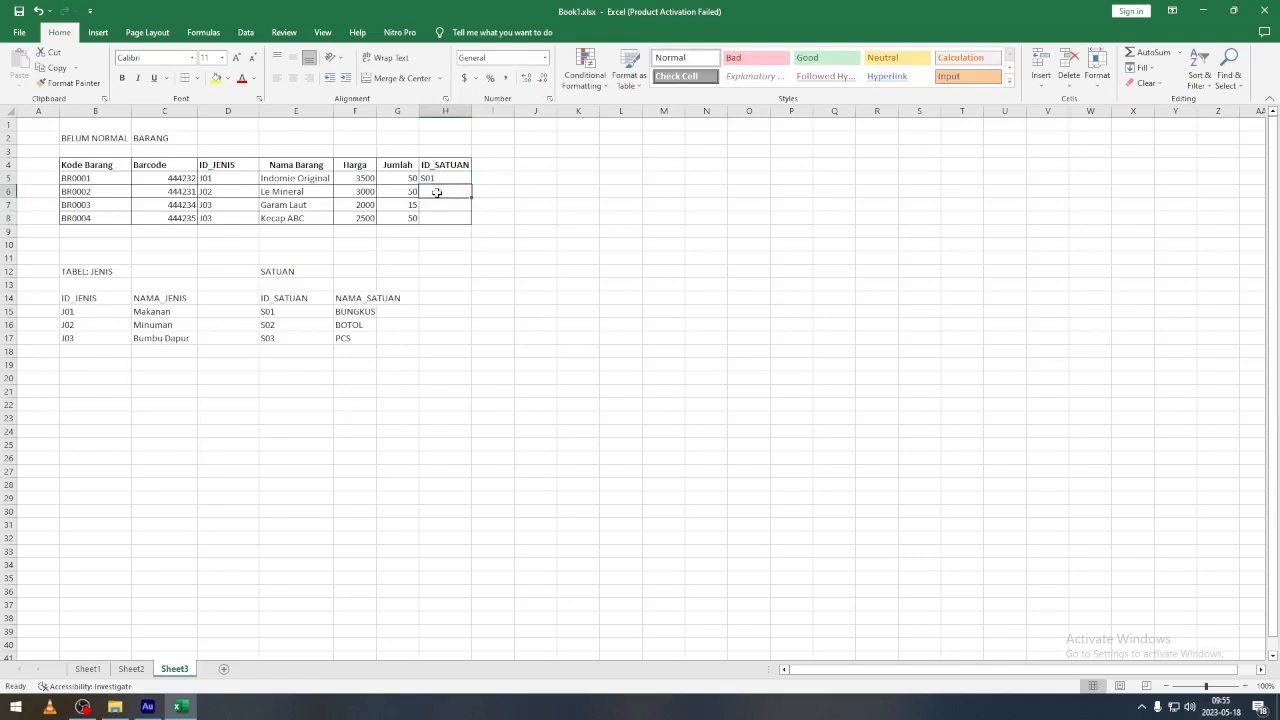
type("S01")
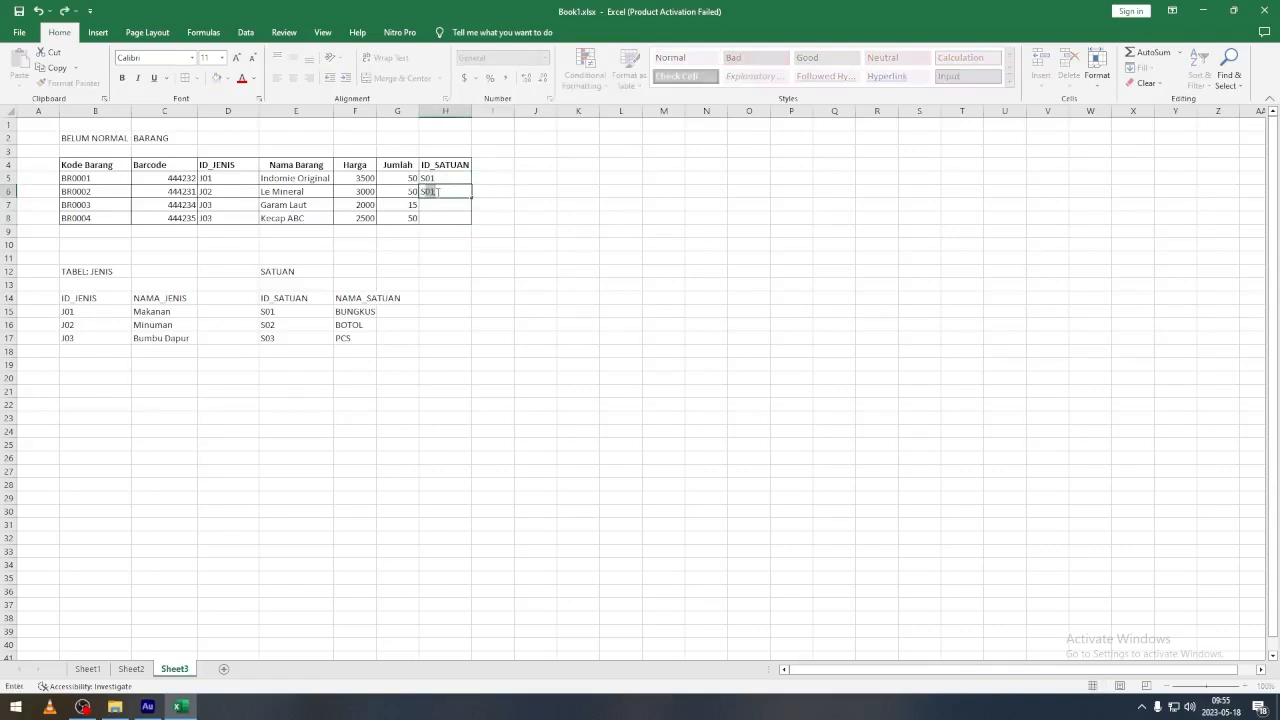
key("Return")
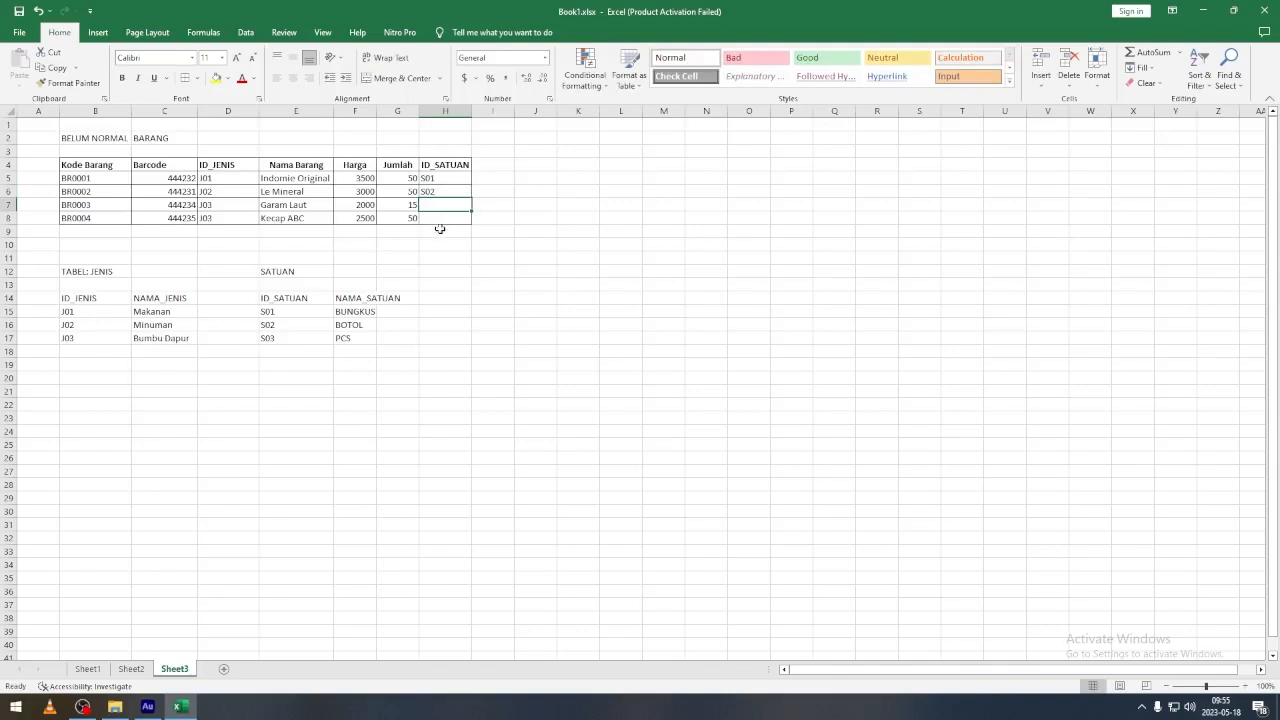
Enter the ID_SATUAN codes S01 in cell H7 for Garam Laut and S02 in cell H8 for Kecap ABC.
type("S")
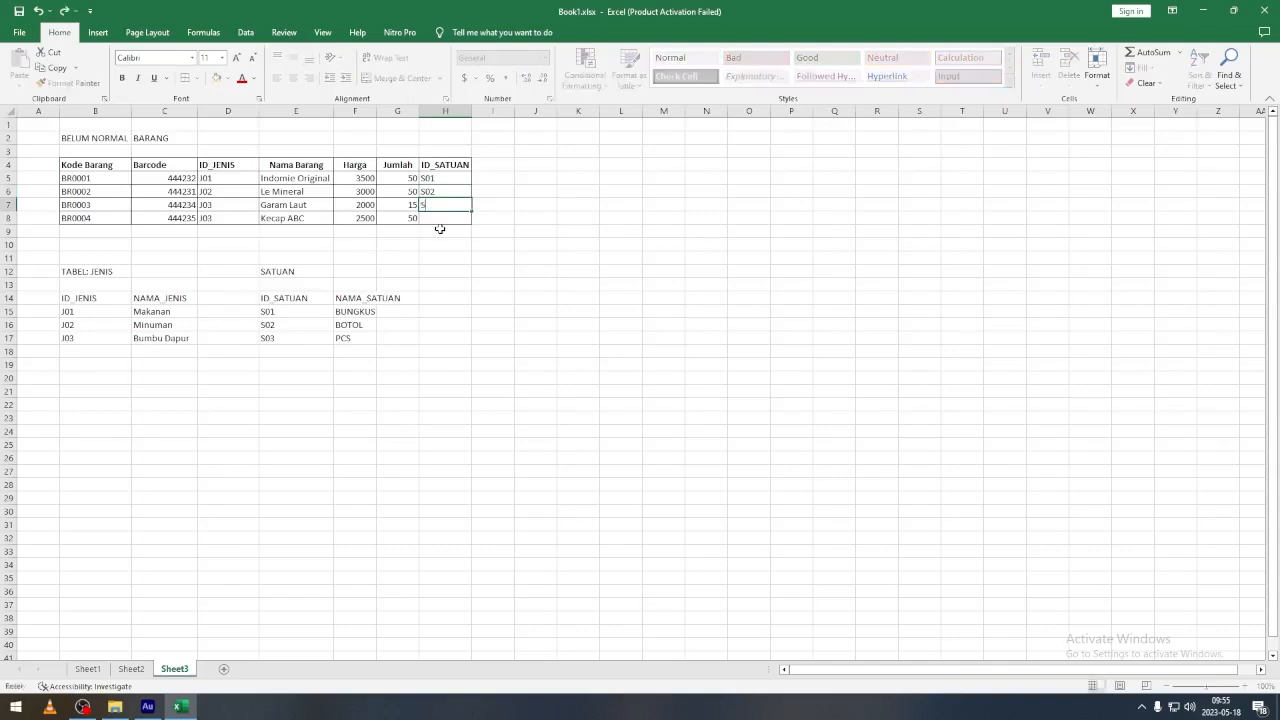
type("1")
key("Return")
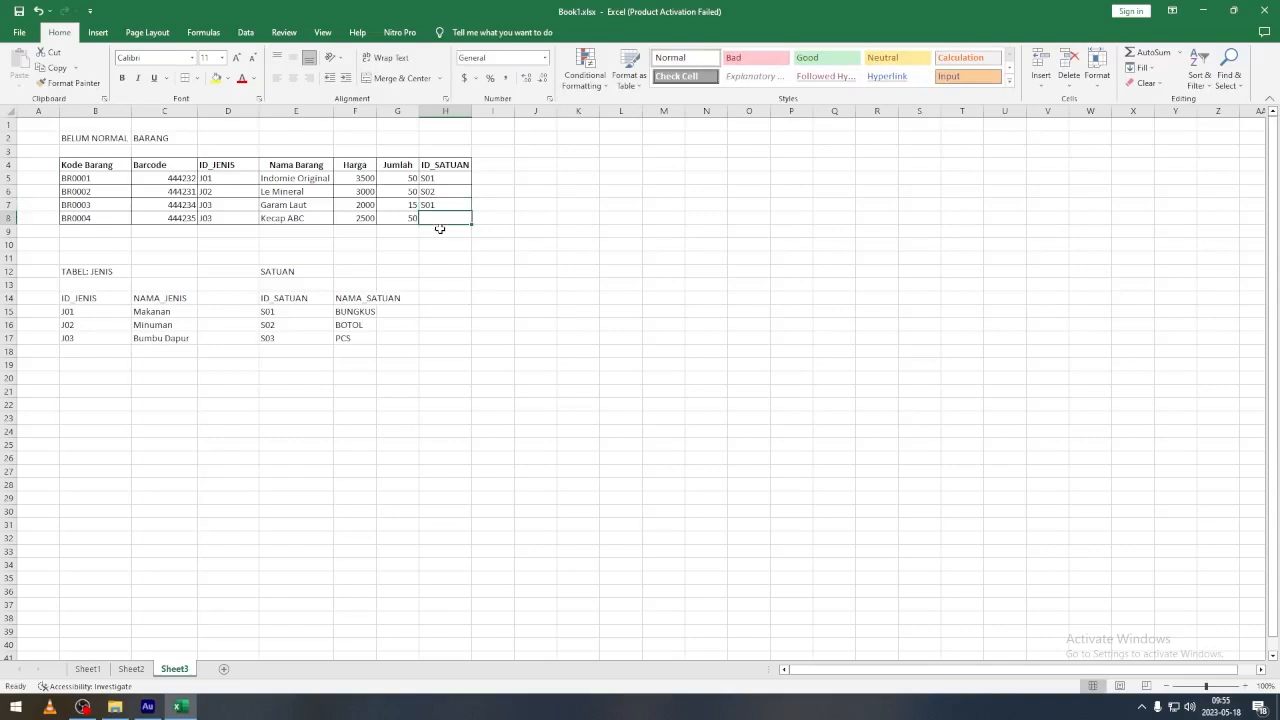
type("S0")
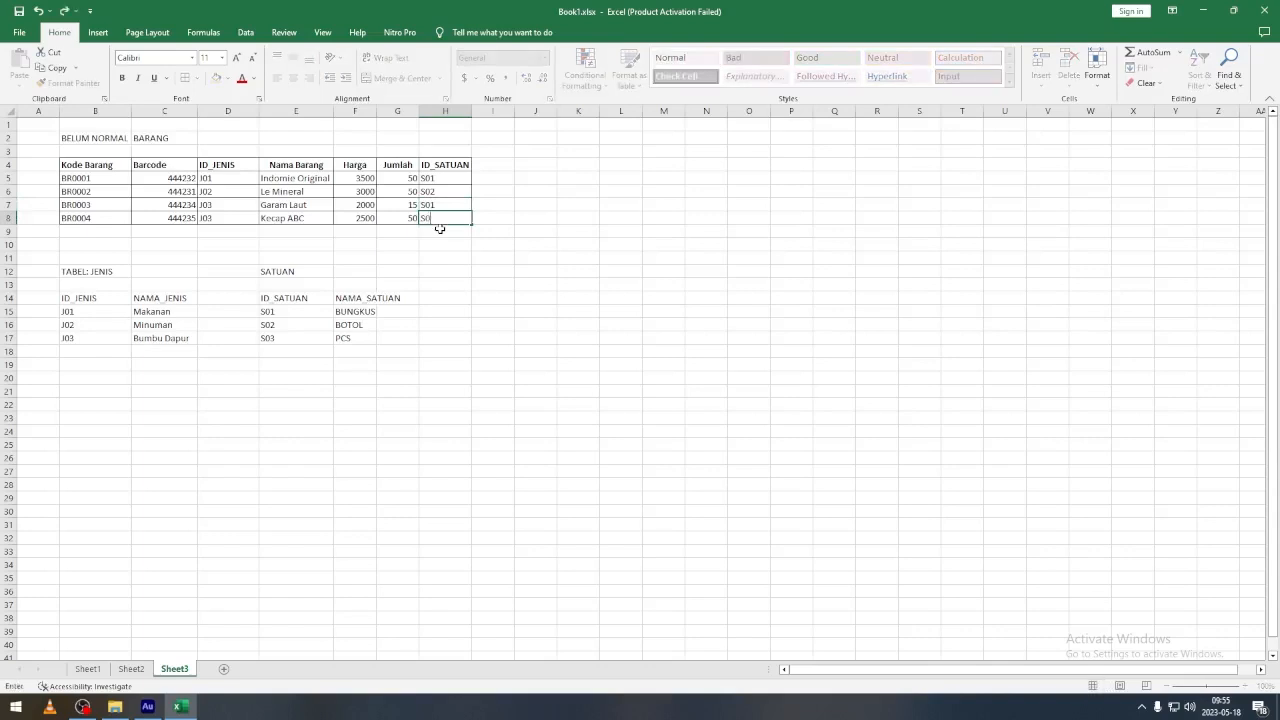
type("2")
key("Return")
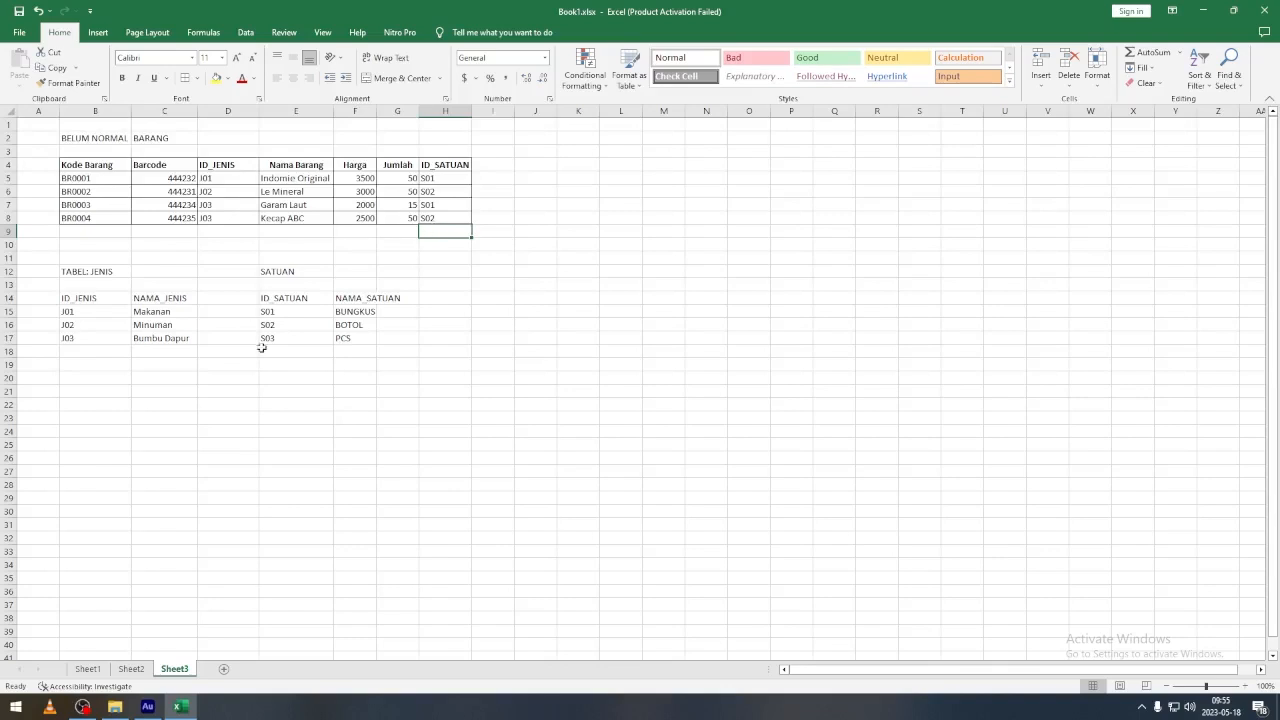
Review the coded BARANG, JENIS and SATUAN tables on Sheet3 against the description table and ANALISIS MODEL ERD arrow on Sheet2.
left_click(443, 180)
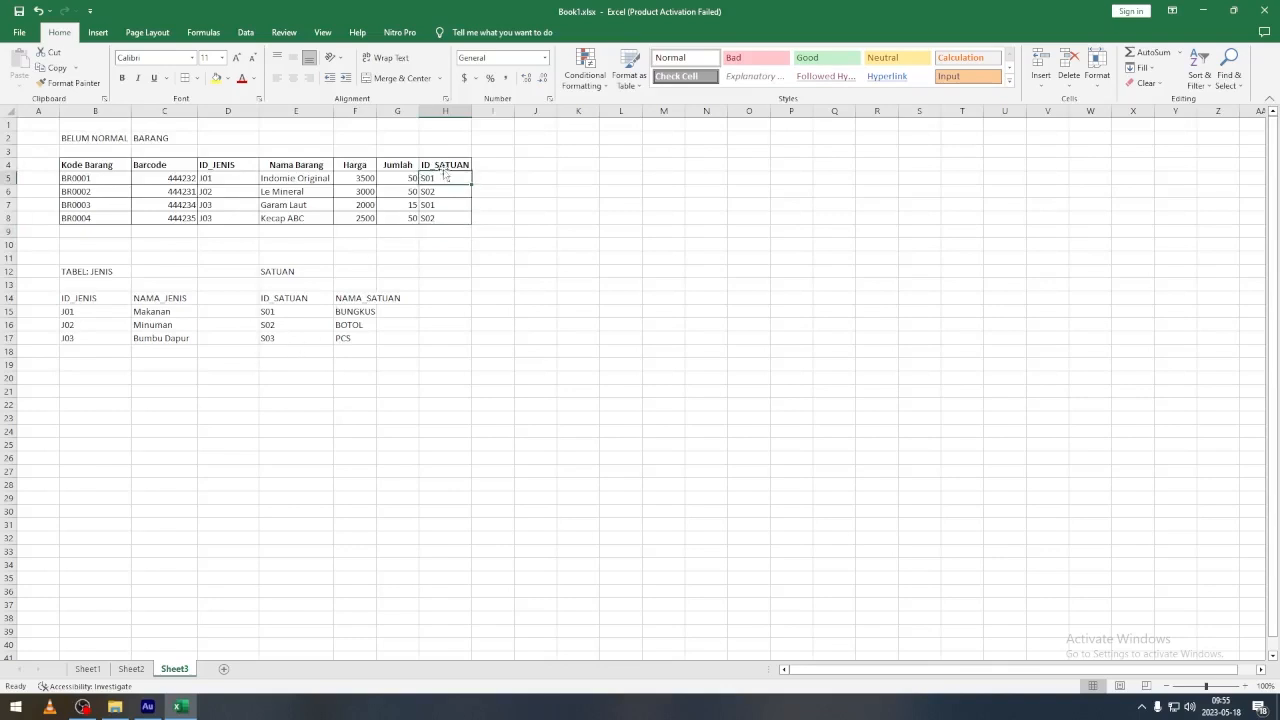
left_click(358, 312)
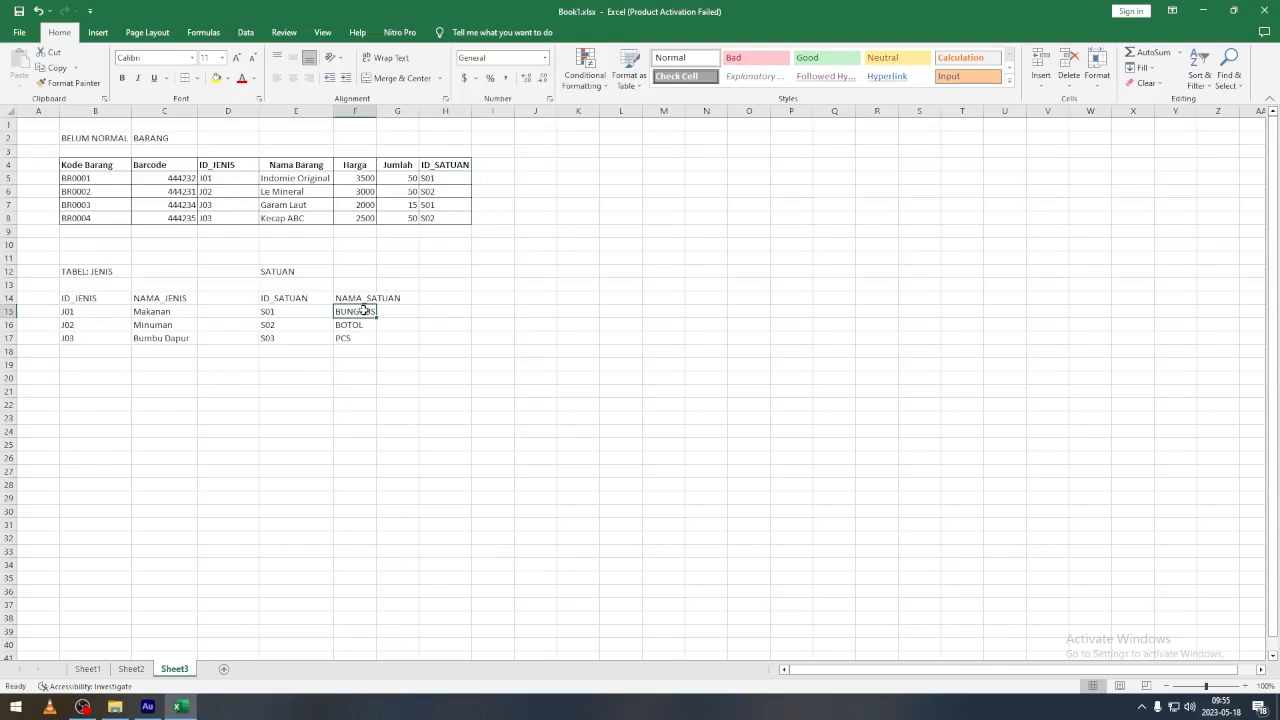
left_click(533, 380)
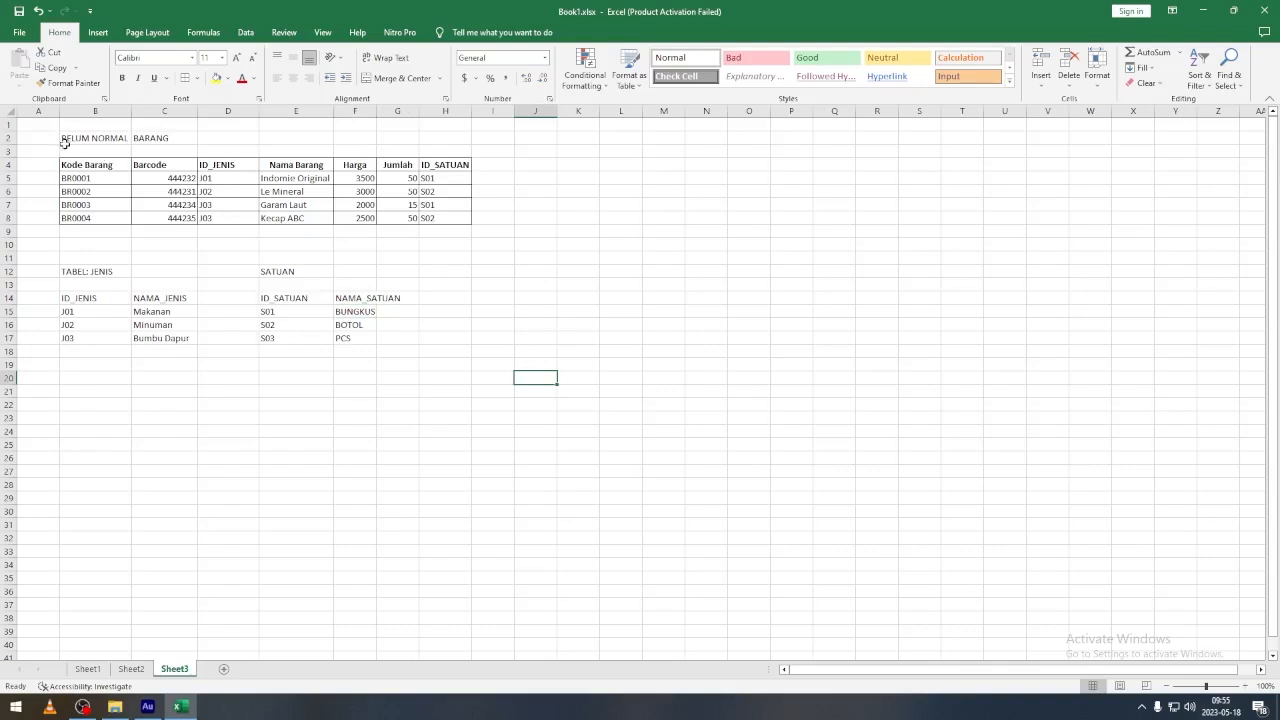
left_click_drag(54, 133, 475, 347)
left_click(832, 308)
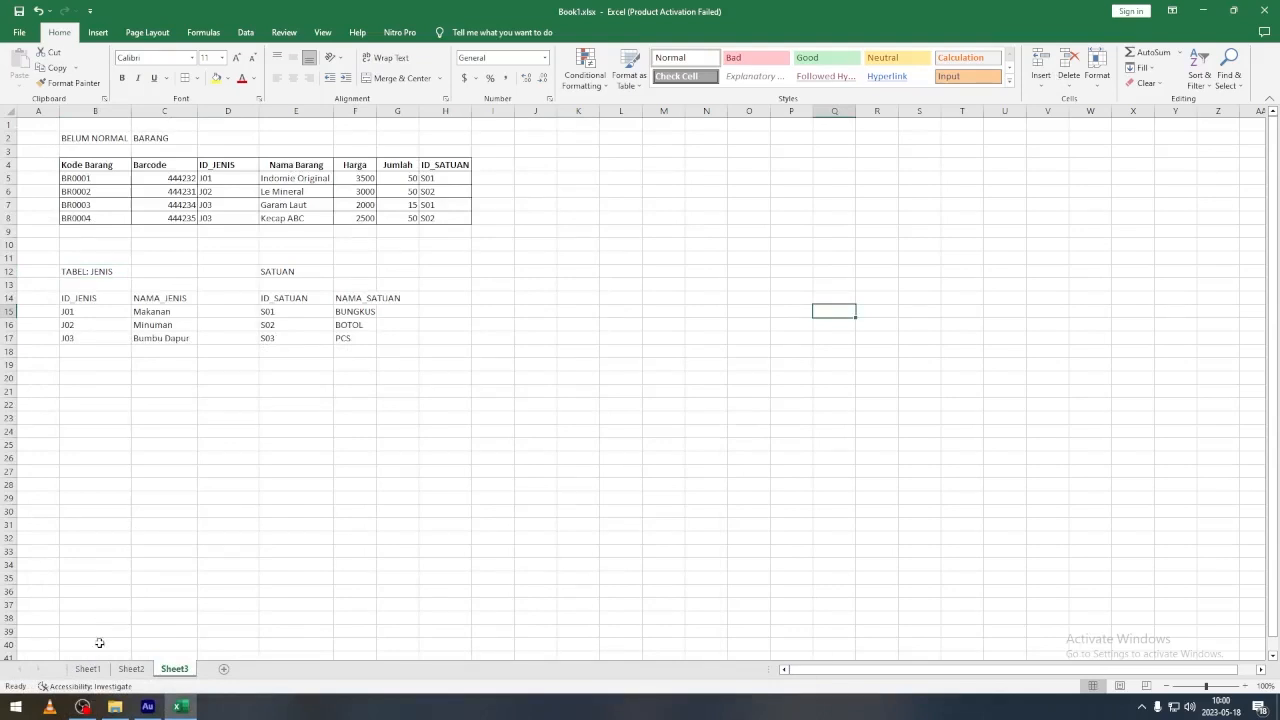
left_click(130, 668)
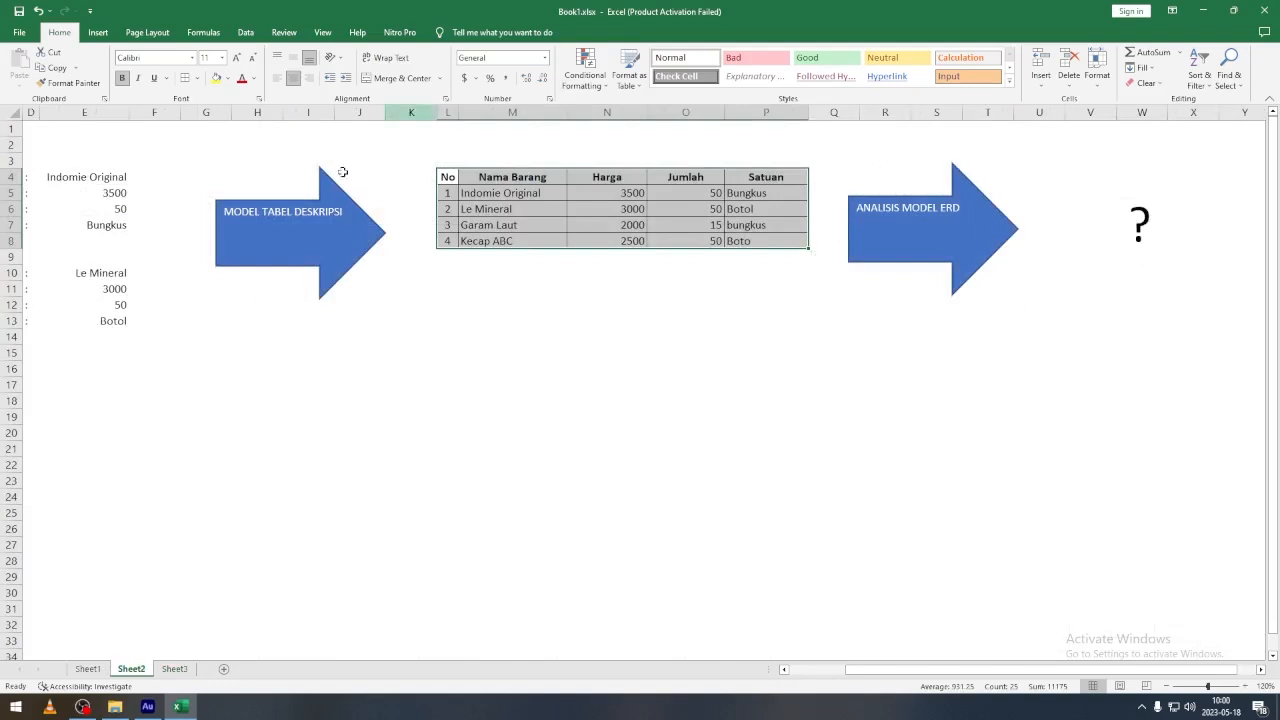
left_click(173, 669)
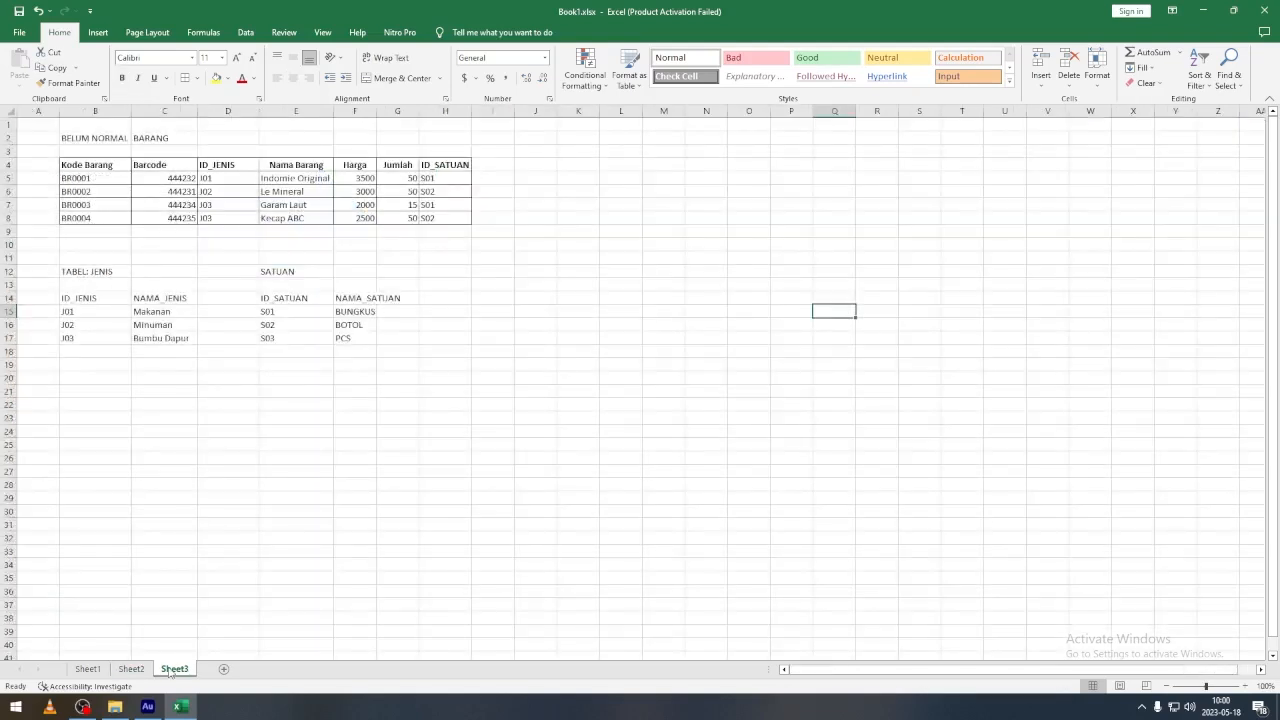
left_click_drag(38, 125, 531, 370)
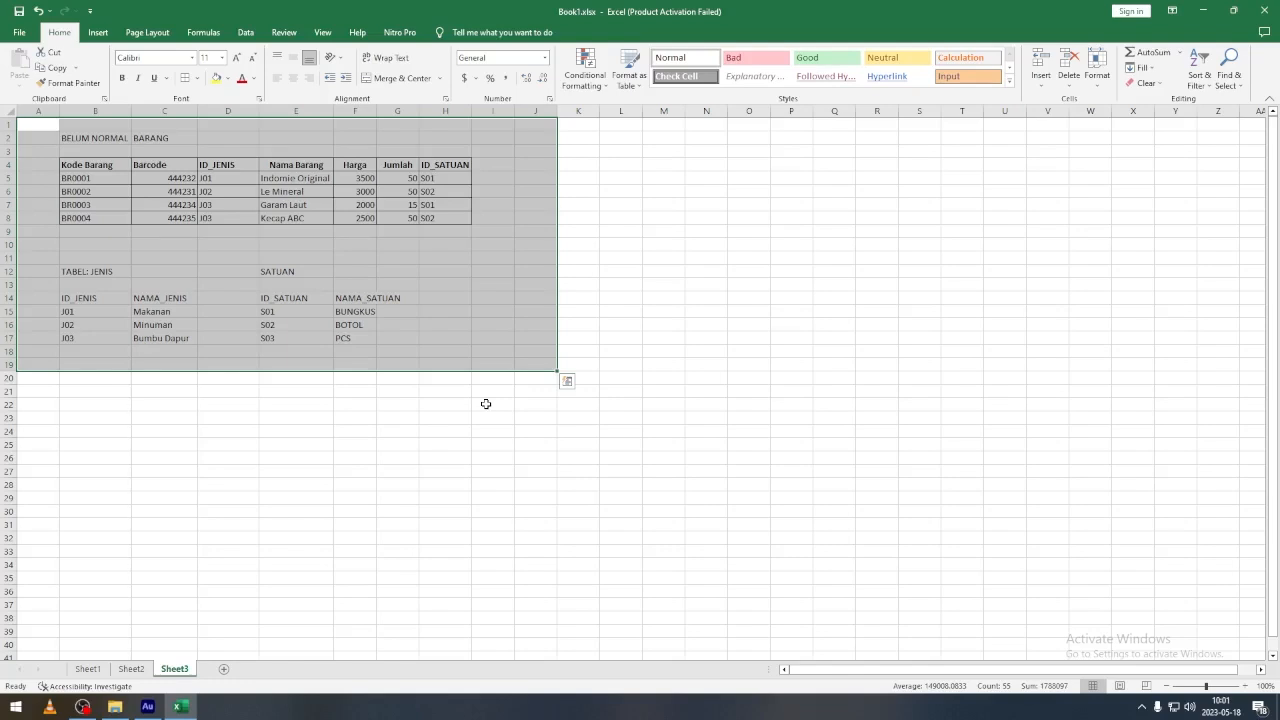
left_click(131, 668)
left_click(930, 239)
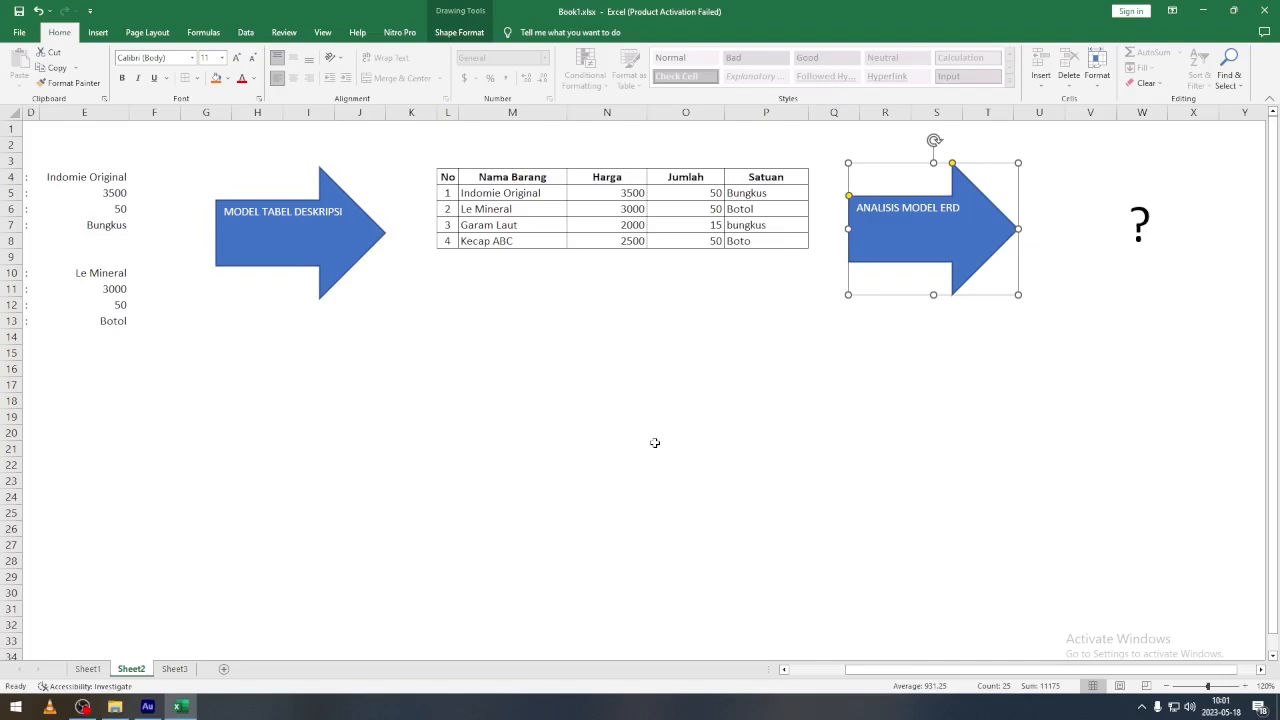
Try to run Setup.exe from the Visio 2002 folder as administrator, and close the folder window.
left_click_drag(597, 169, 496, 146)
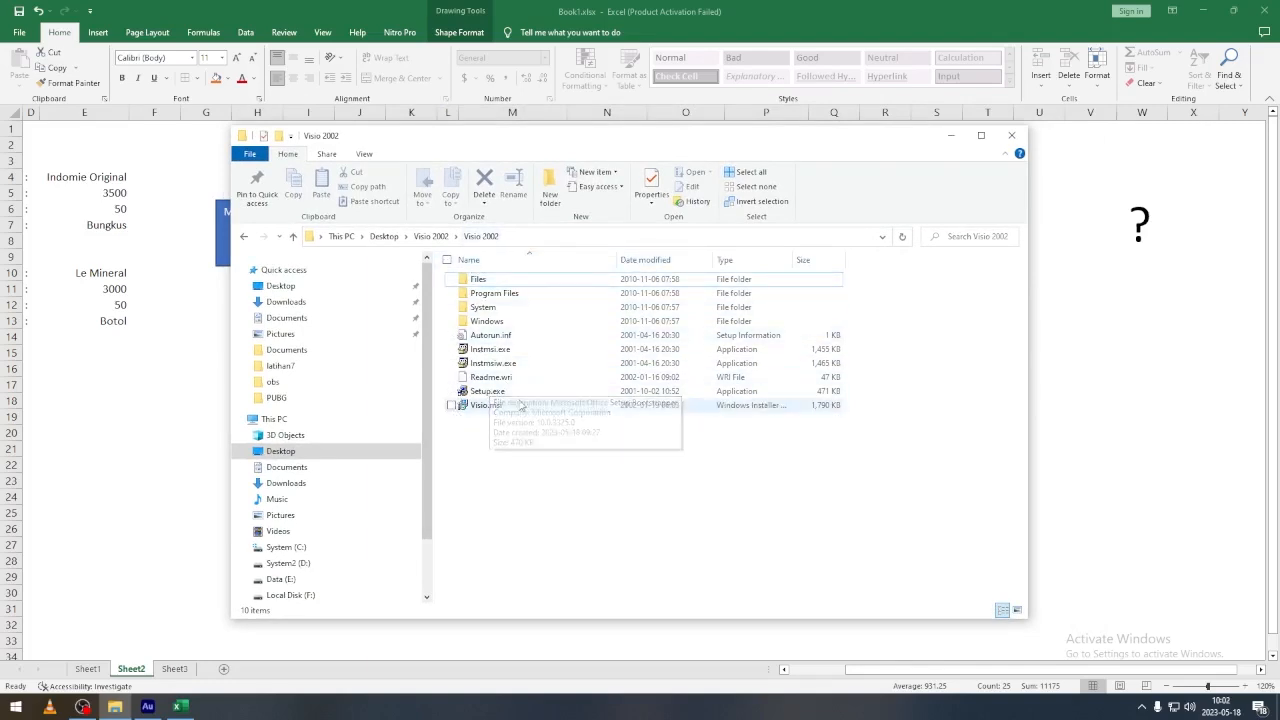
left_click(476, 395)
right_click(476, 395)
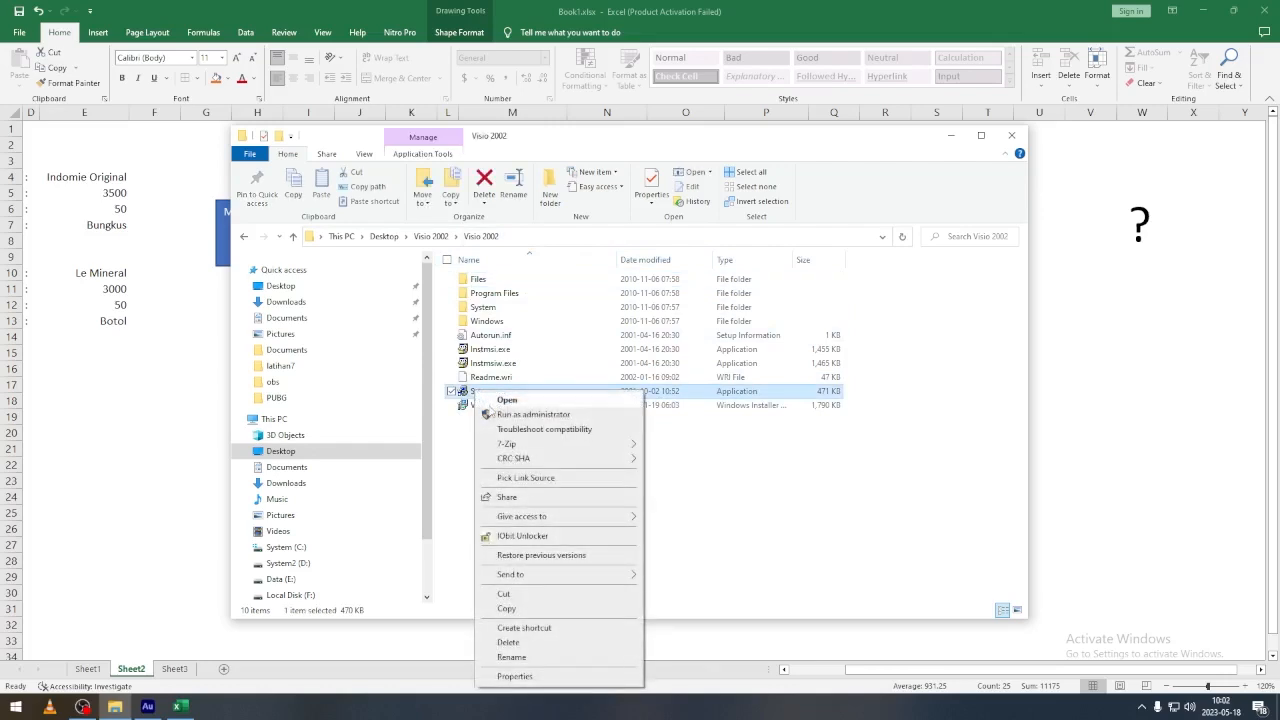
left_click(505, 411)
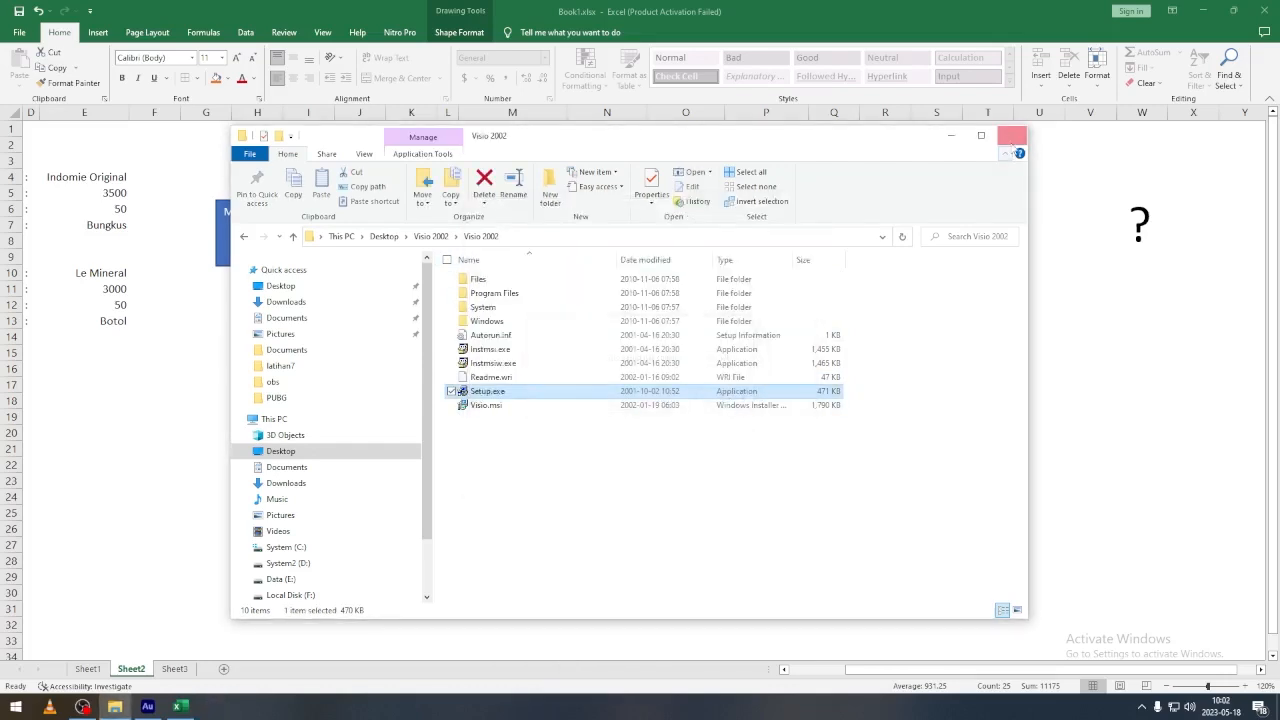
left_click(1012, 138)
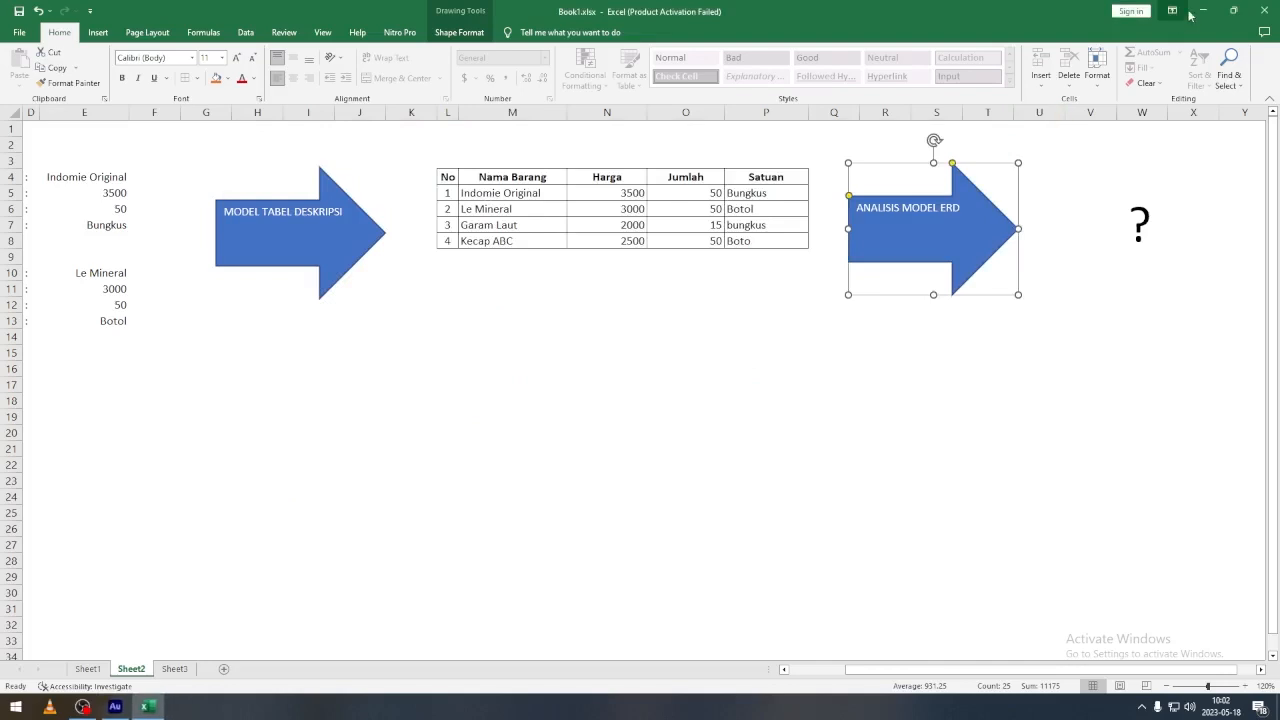
Switch to Microsoft Visio and look up its version in the About information.
left_click(16, 707)
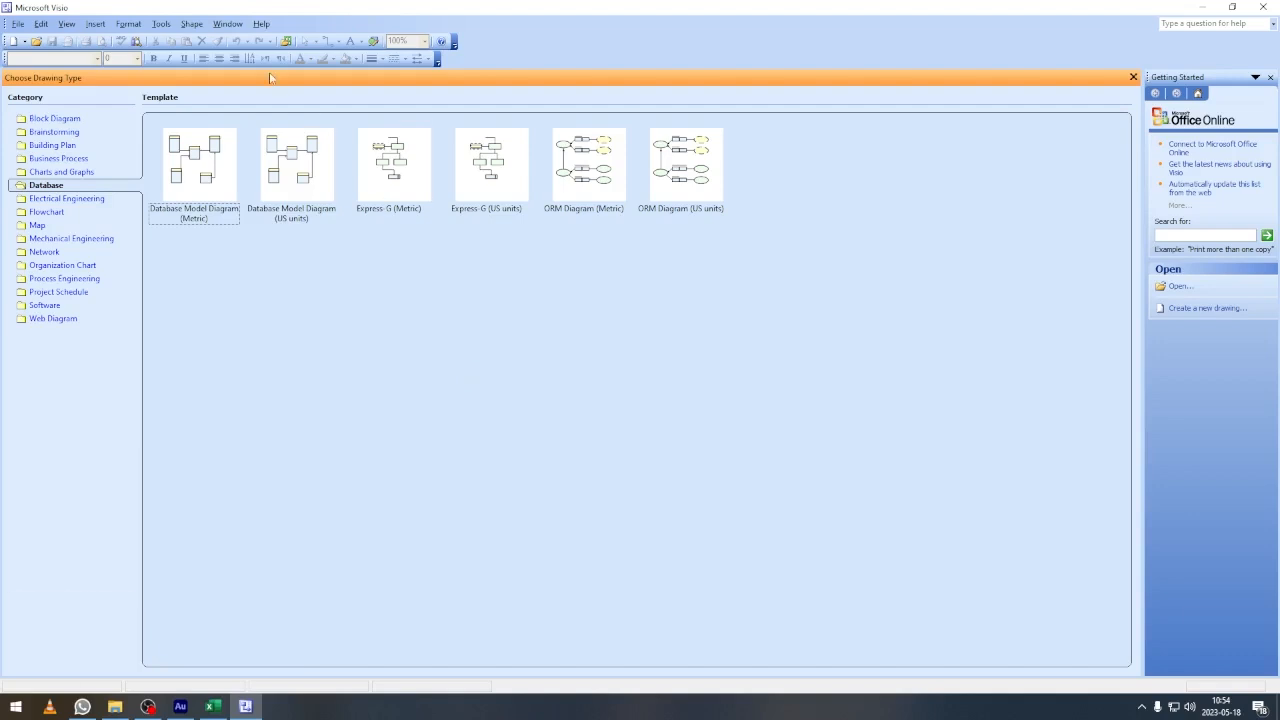
left_click(261, 23)
left_click(321, 166)
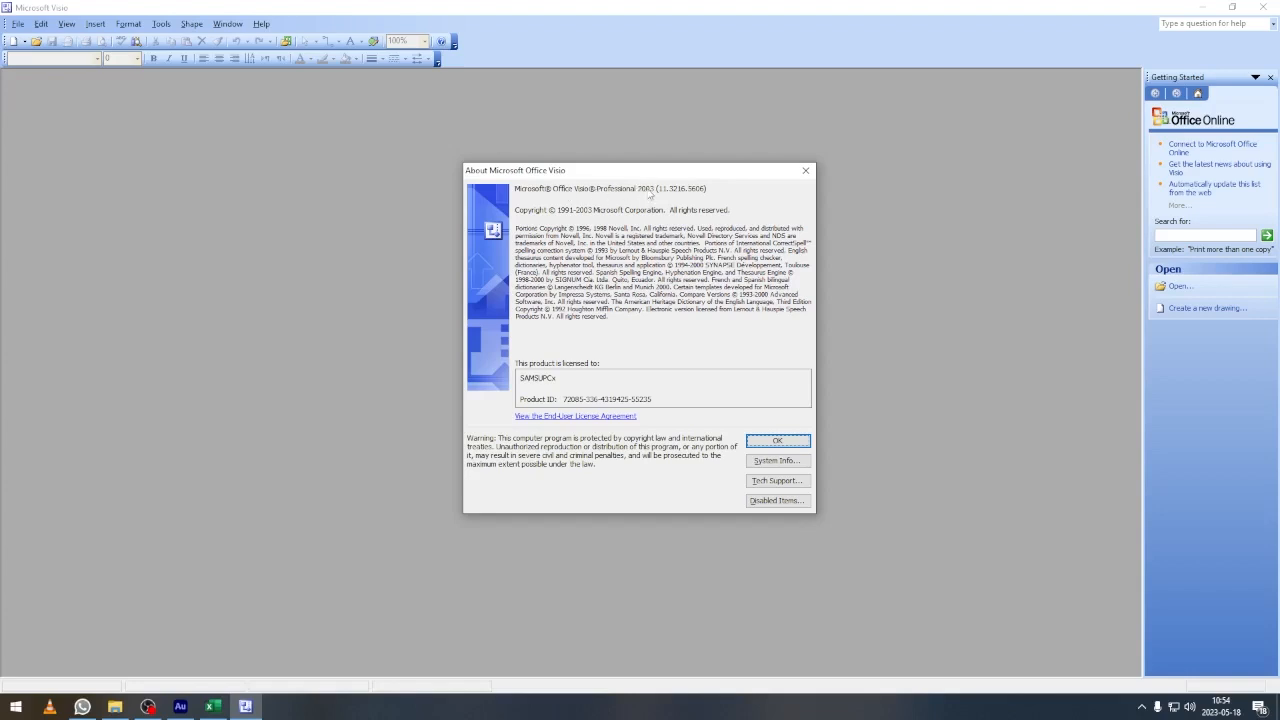
left_click(808, 169)
Create a new Database Model Diagram in US units and reduce the height of the Database Properties pane.
left_click(18, 23)
mouse_move(38, 38)
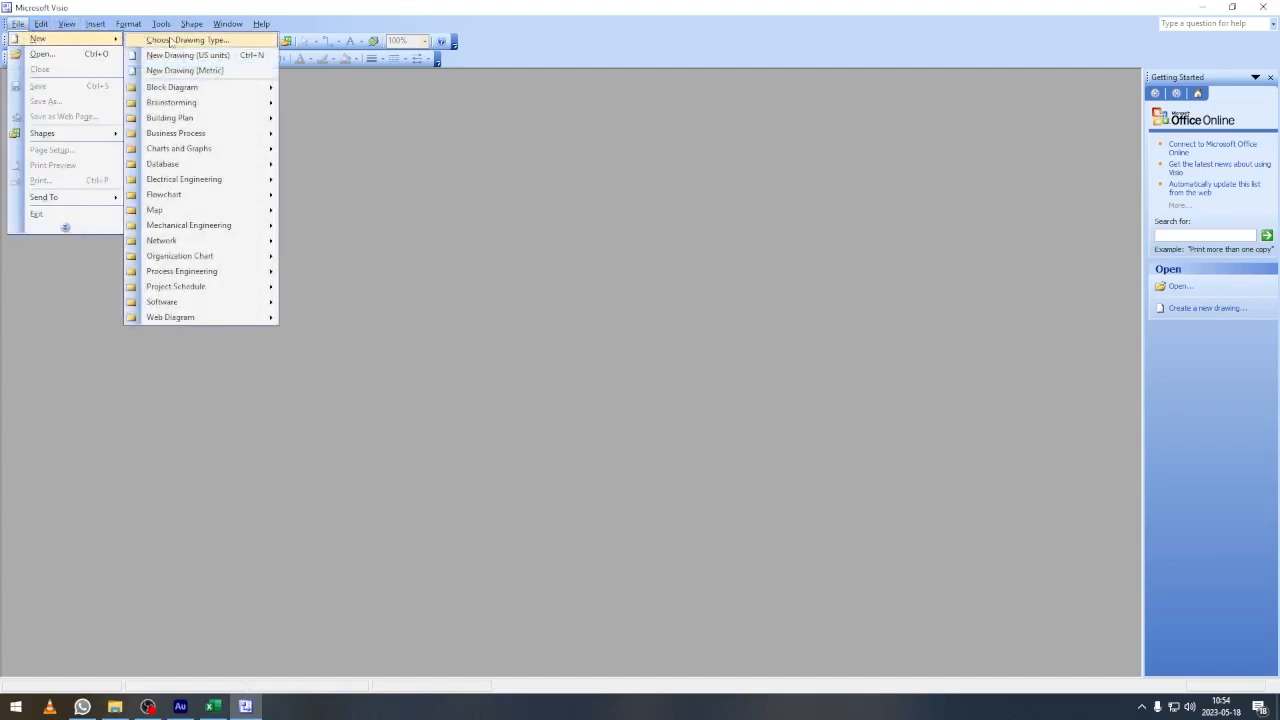
left_click(482, 195)
left_click(18, 24)
mouse_move(25, 42)
mouse_move(216, 166)
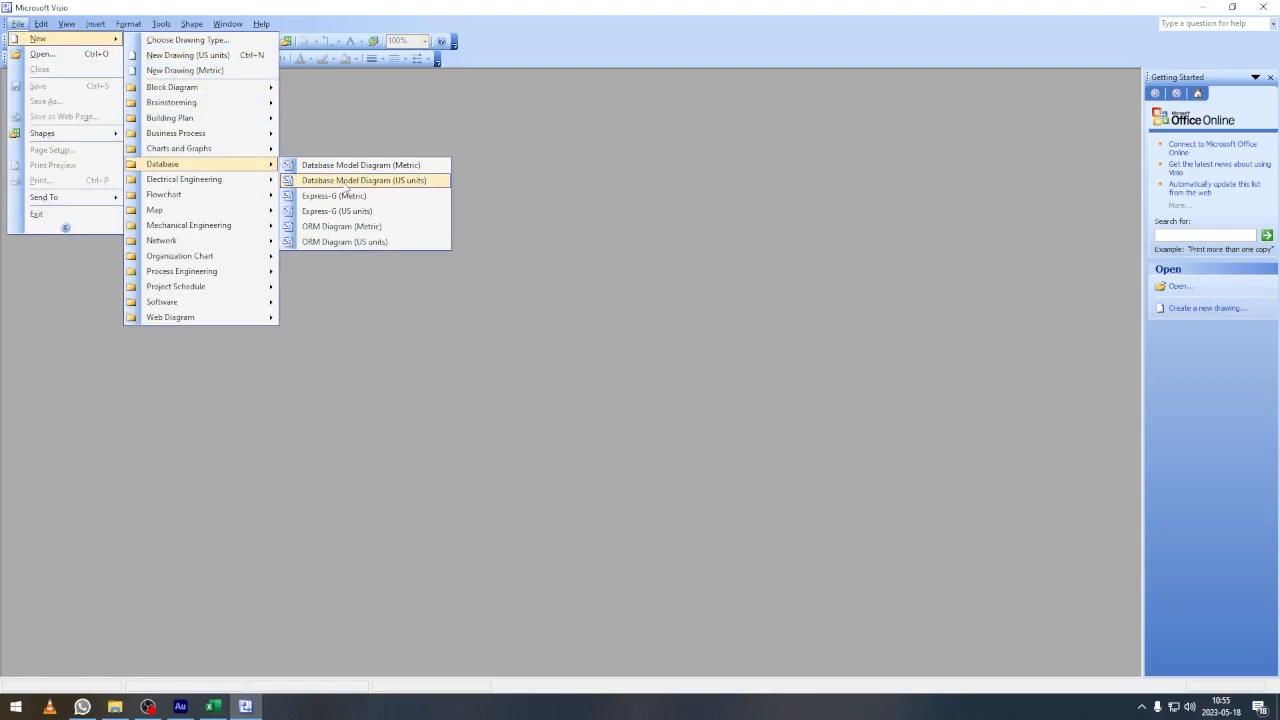
left_click(347, 184)
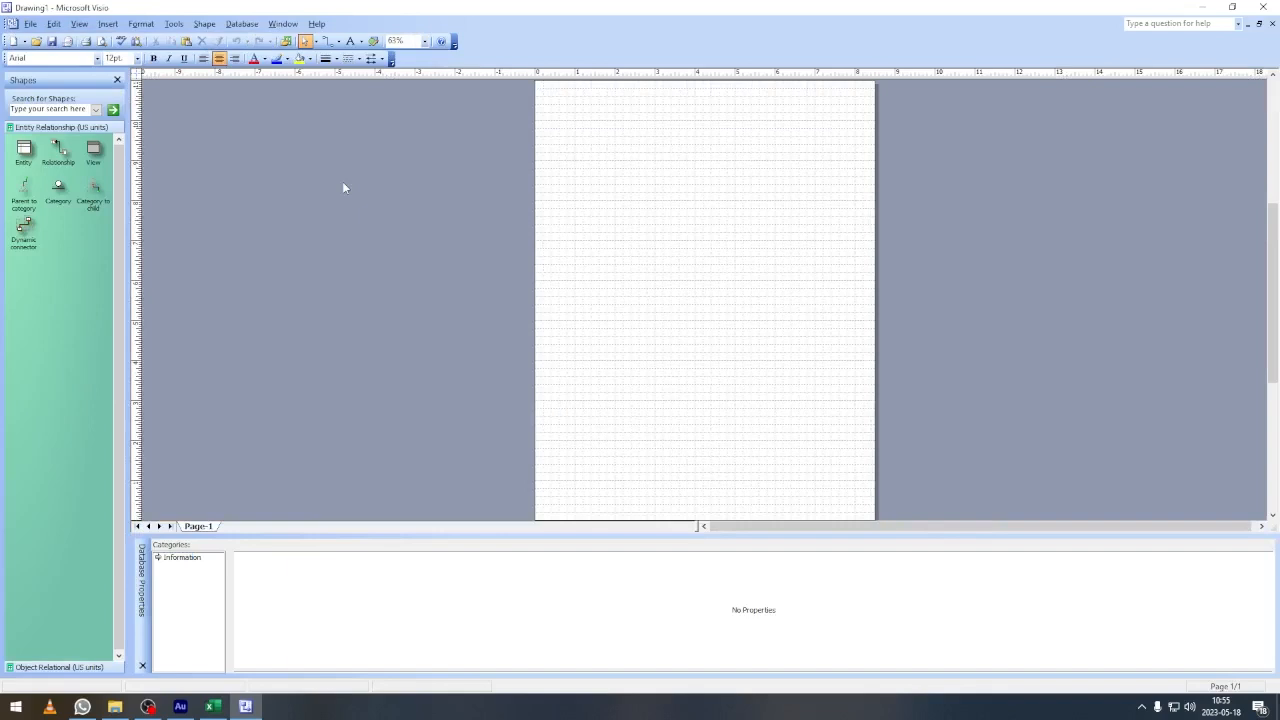
left_click(491, 546)
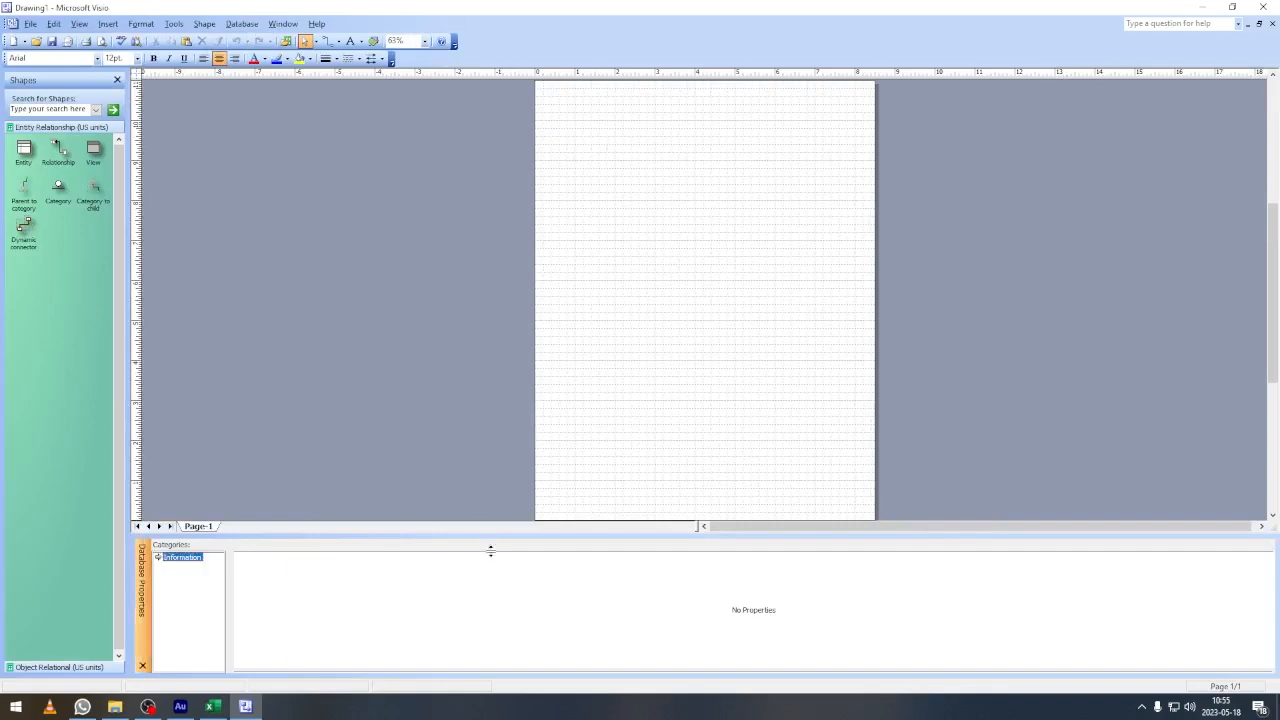
left_click_drag(496, 540, 497, 560)
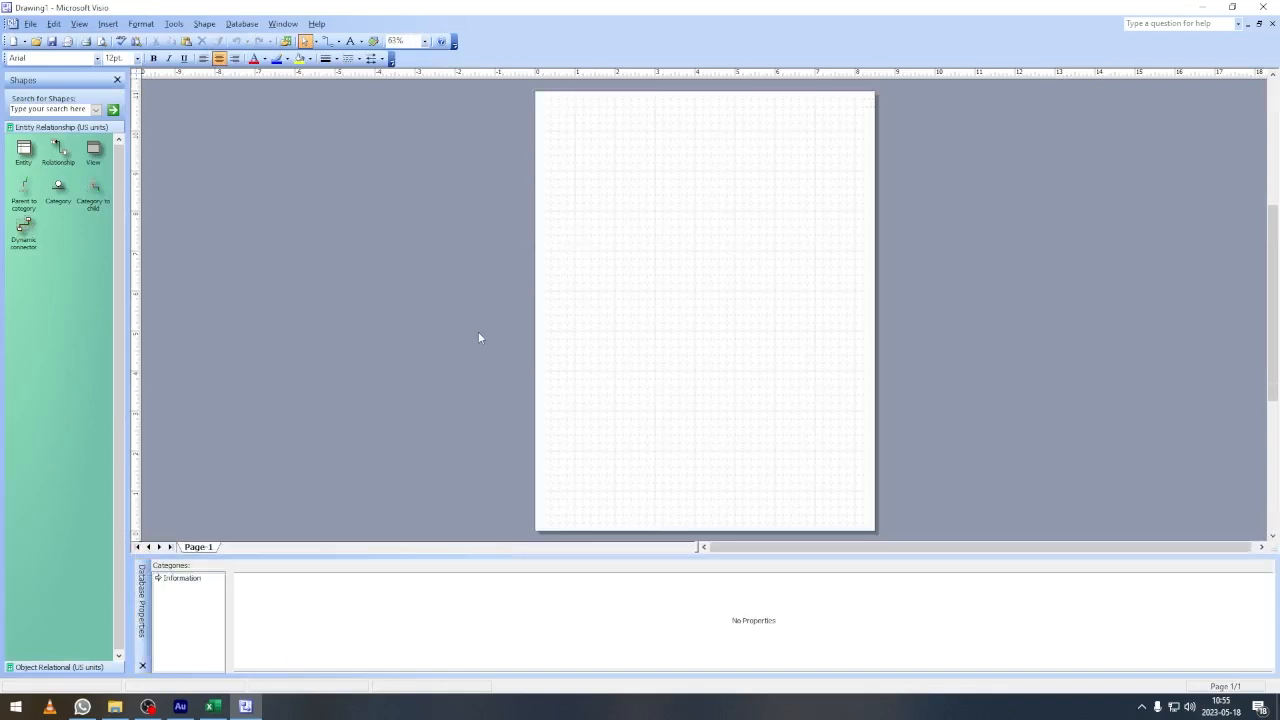
Switch to the Excel workbook, review the JENIS, SATUAN and BARANG tables on Sheet3, and return to the Visio drawing.
left_click(215, 707)
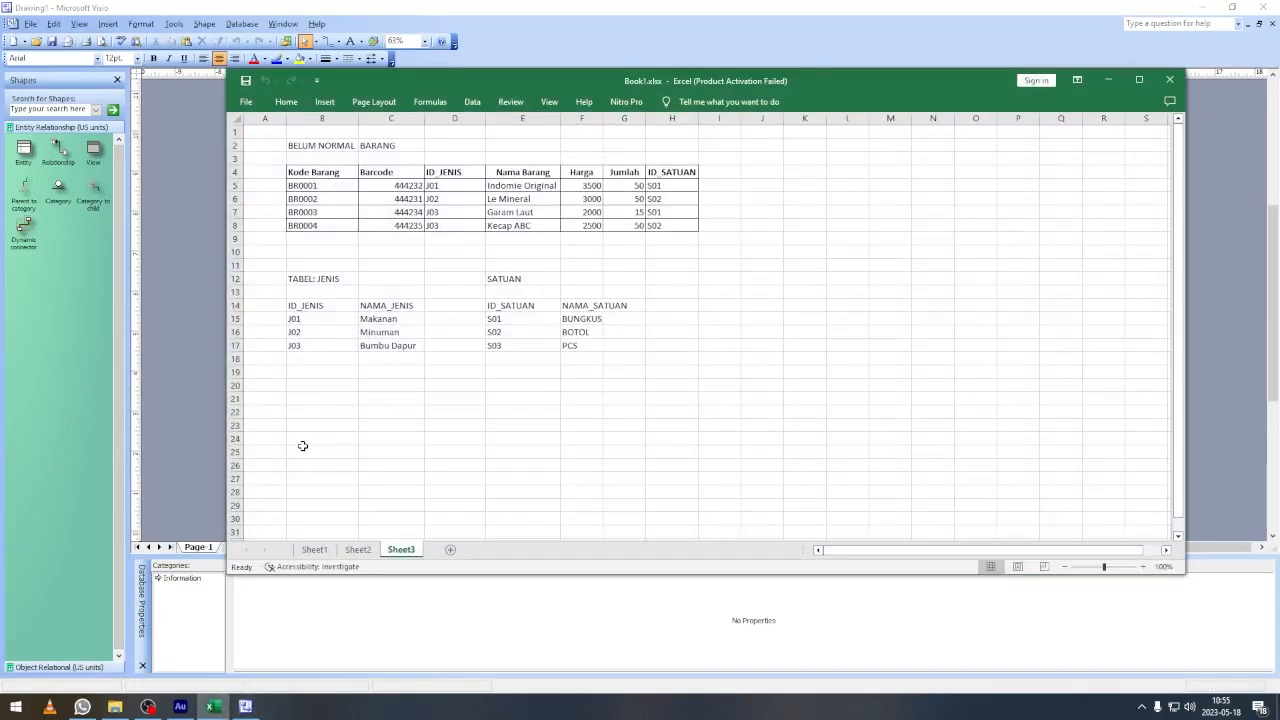
left_click_drag(263, 265, 432, 394)
left_click(580, 438)
left_click_drag(466, 275, 696, 377)
left_click_drag(254, 147, 725, 252)
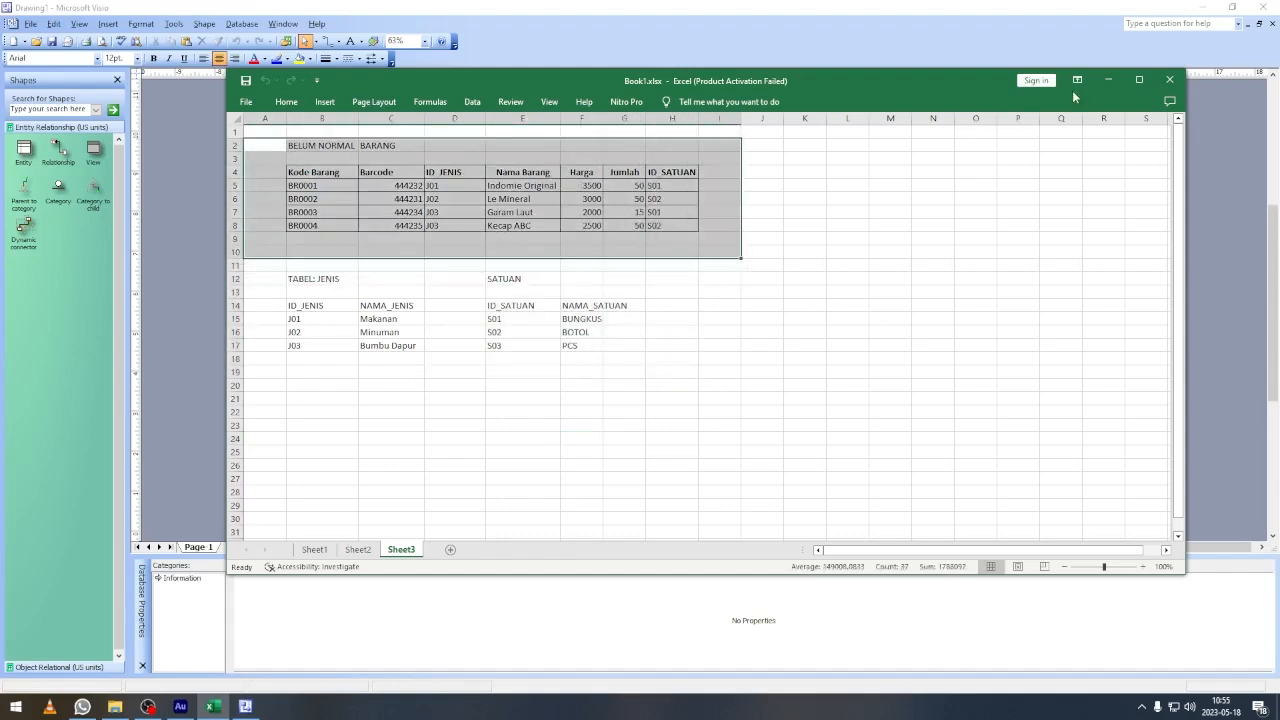
left_click(1108, 80)
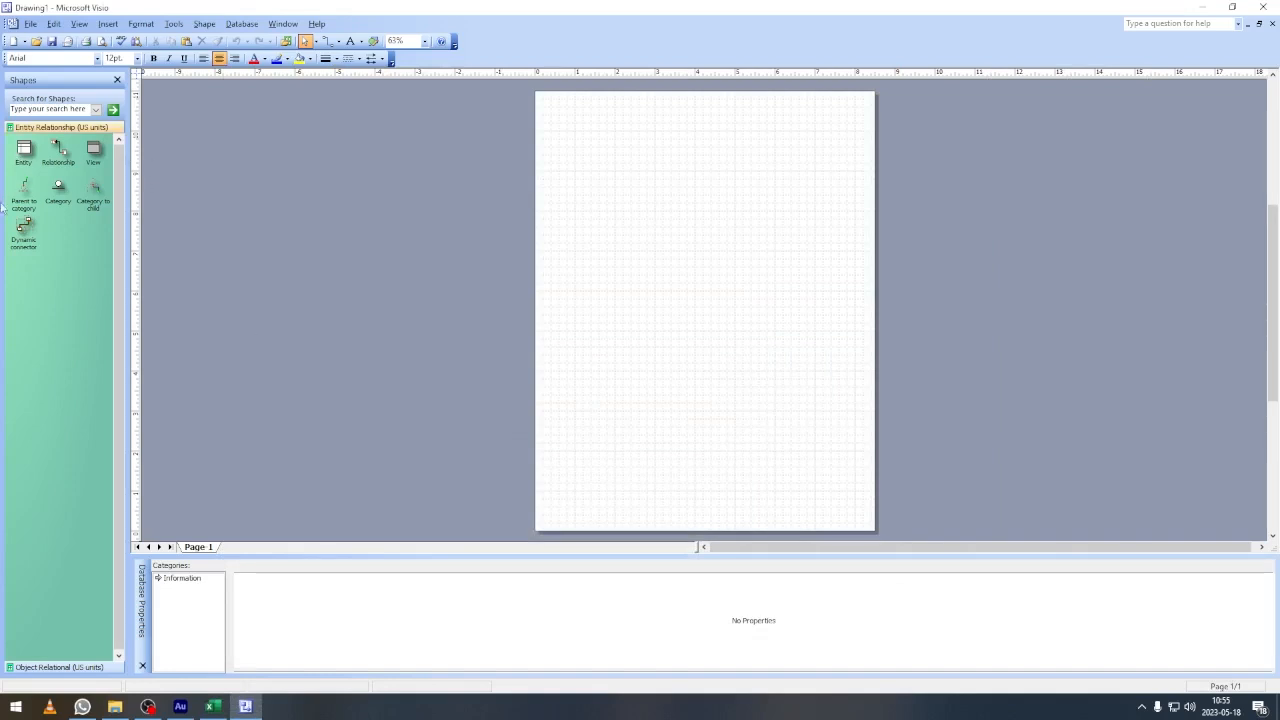
Place an Entity shape near the upper-left corner of the drawing page and select it to show its database properties.
left_click(24, 149)
left_click_drag(24, 149, 565, 128)
left_click(618, 274)
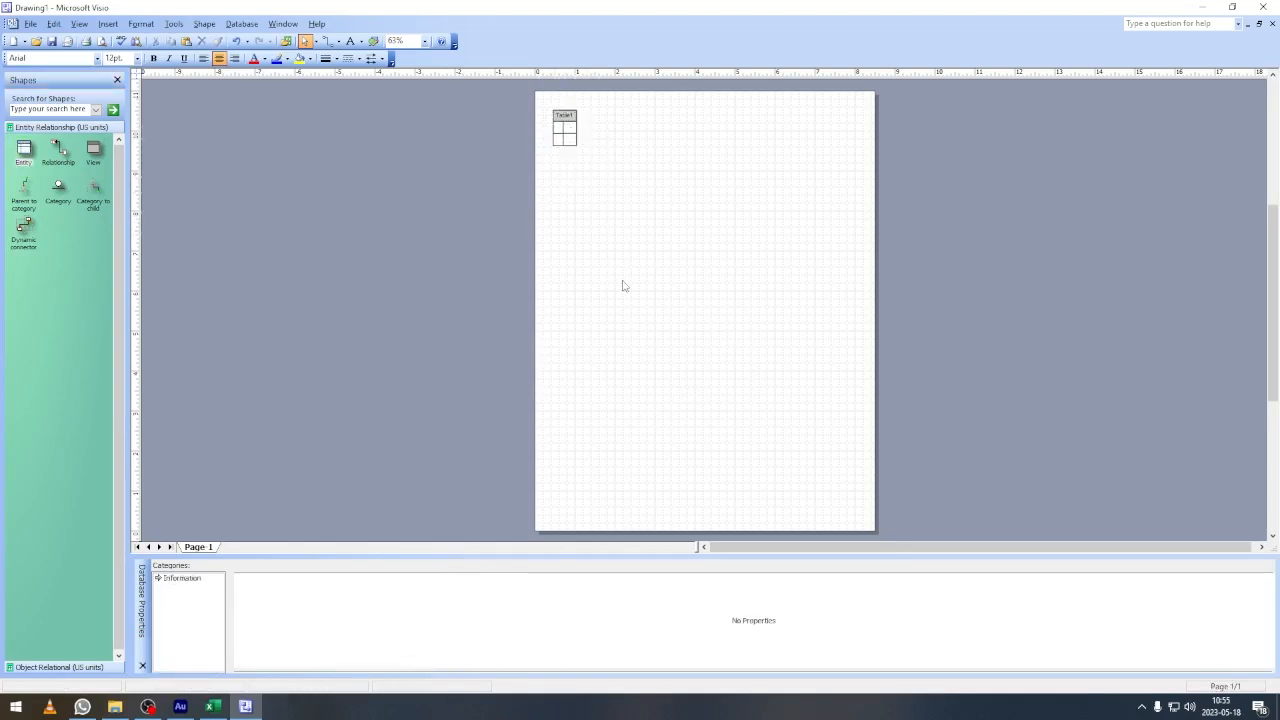
left_click(565, 135)
left_click(425, 41)
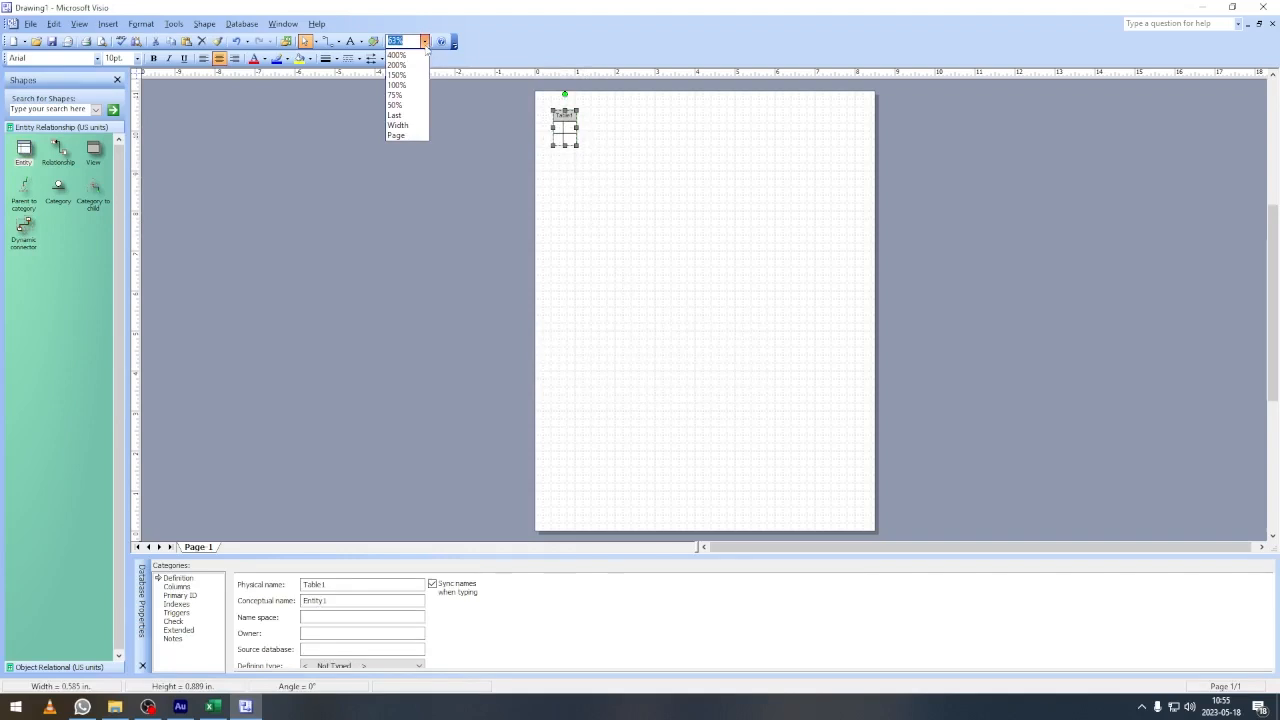
left_click(403, 127)
scroll(877, 346, "up", 5)
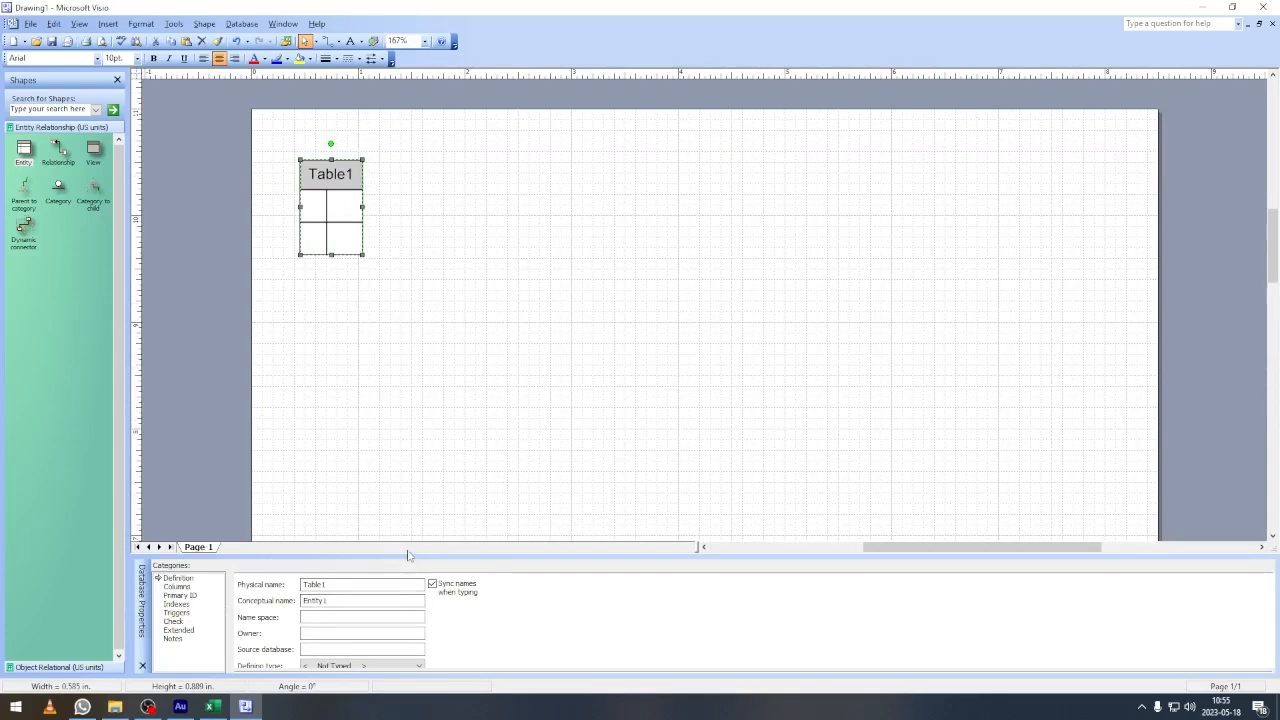
Enlarge the Database Properties pane, check the table names in the Excel workbook and name the new entity JENIS.
left_click_drag(407, 558, 416, 518)
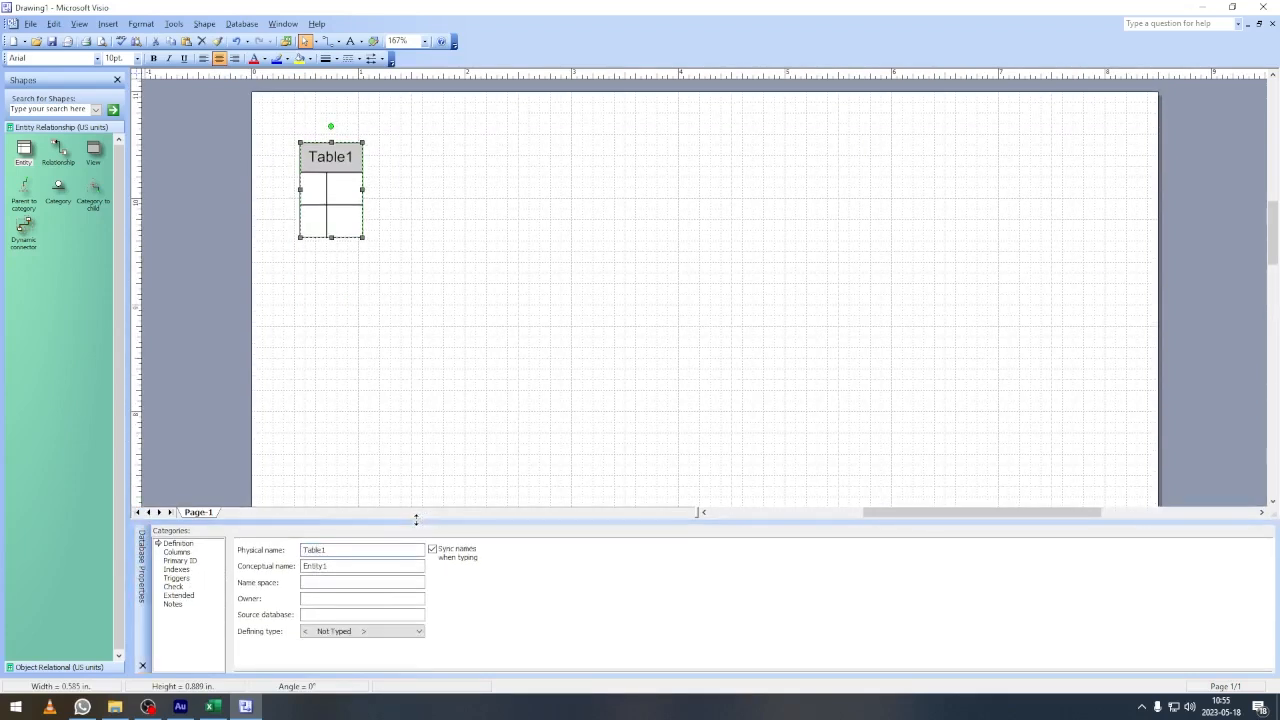
left_click(238, 547)
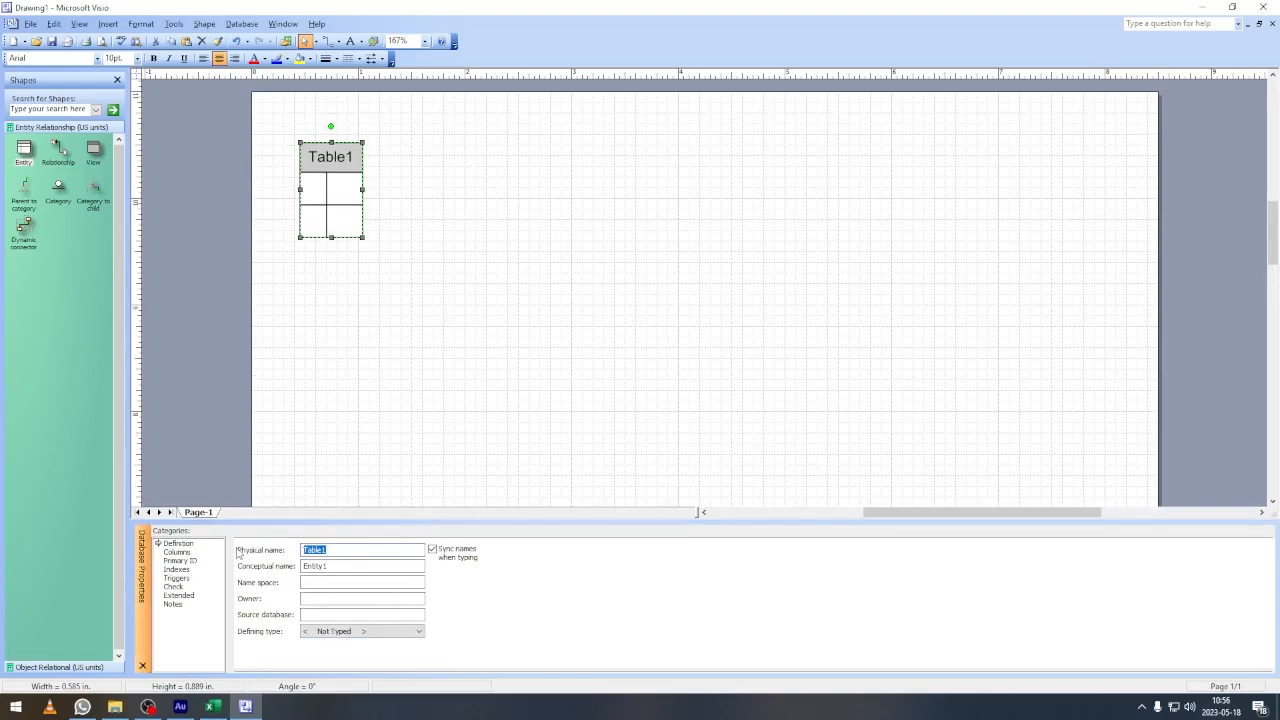
left_click(213, 707)
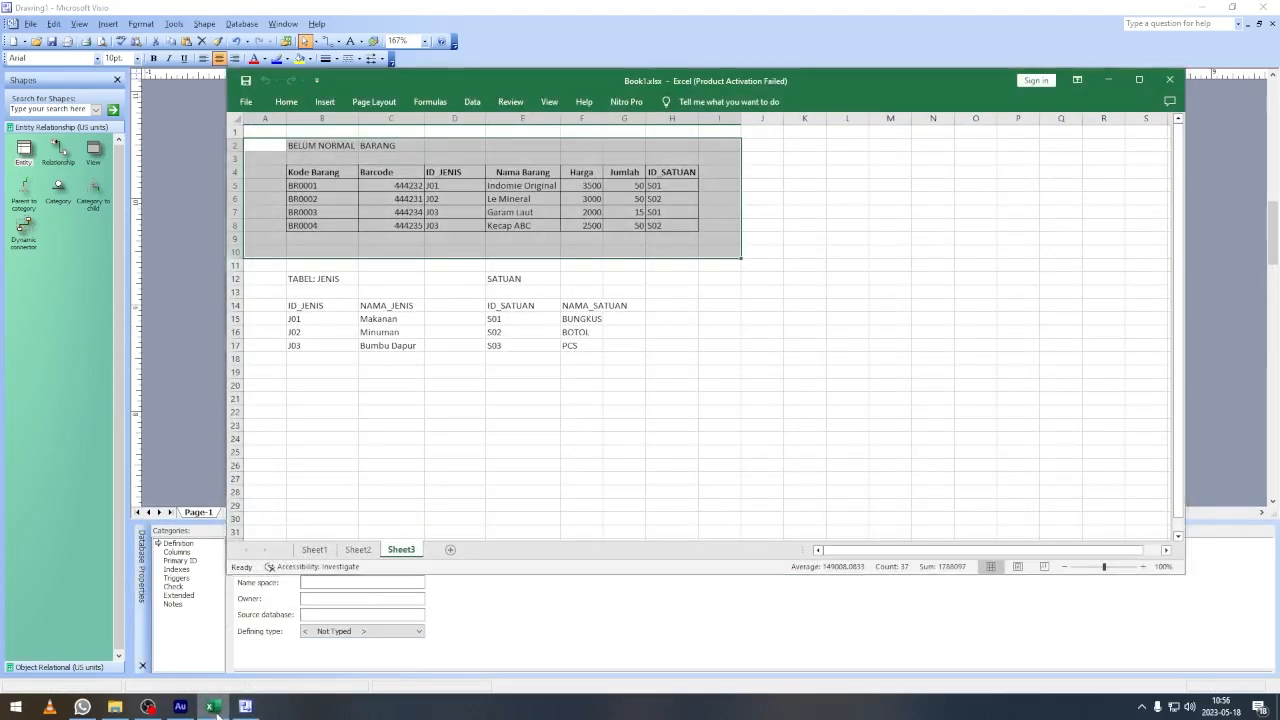
left_click(213, 707)
left_click(254, 556)
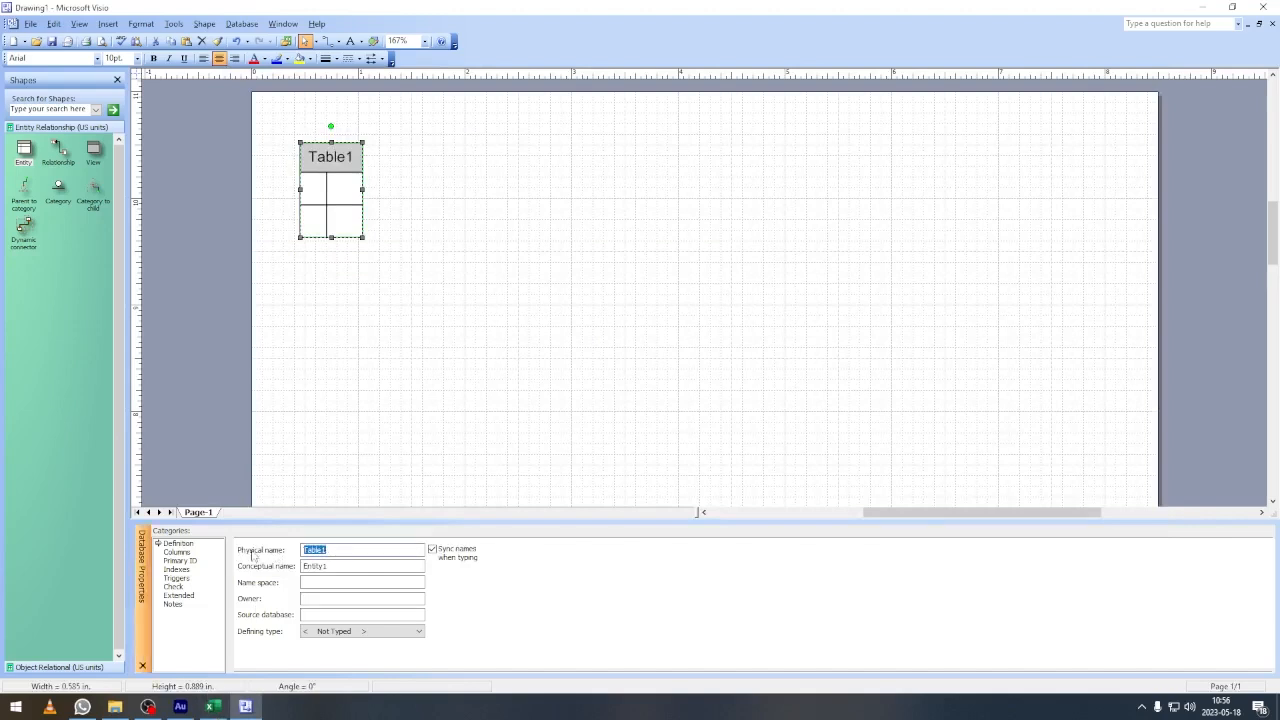
type("JENIS")
key("Return")
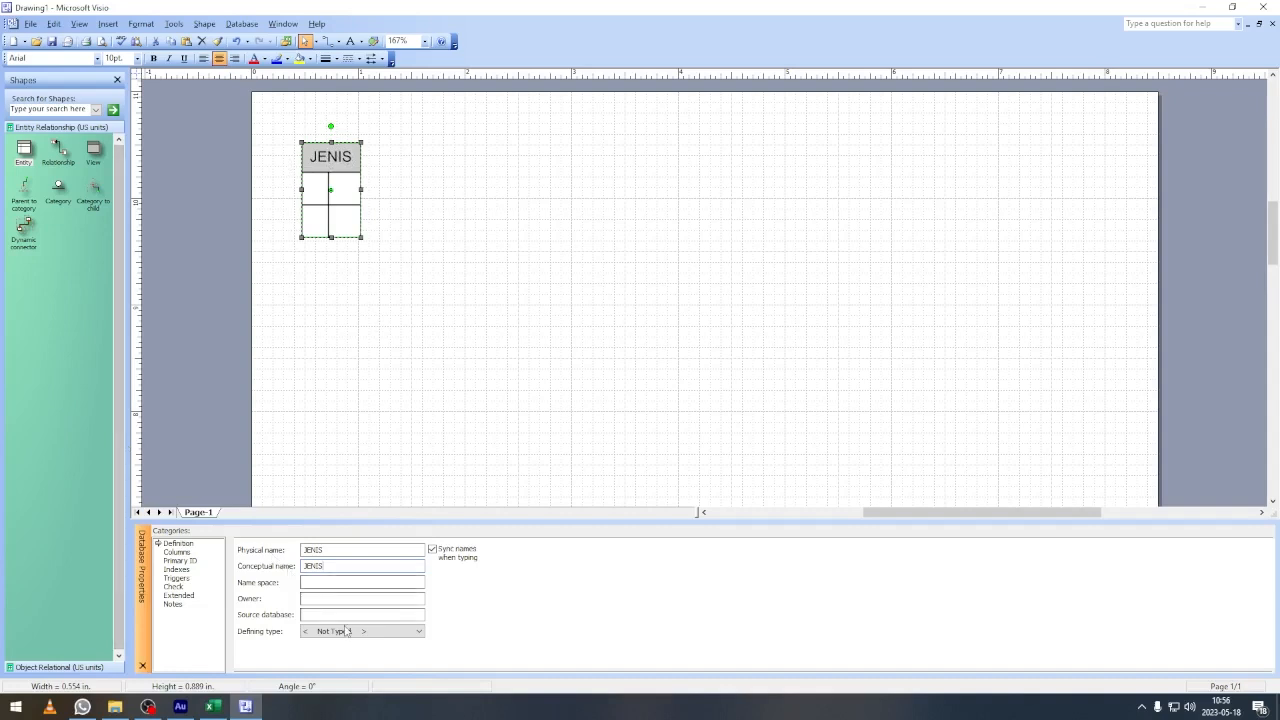
Add the columns id_jenis and nama_jenis to the JENIS entity.
left_click(180, 553)
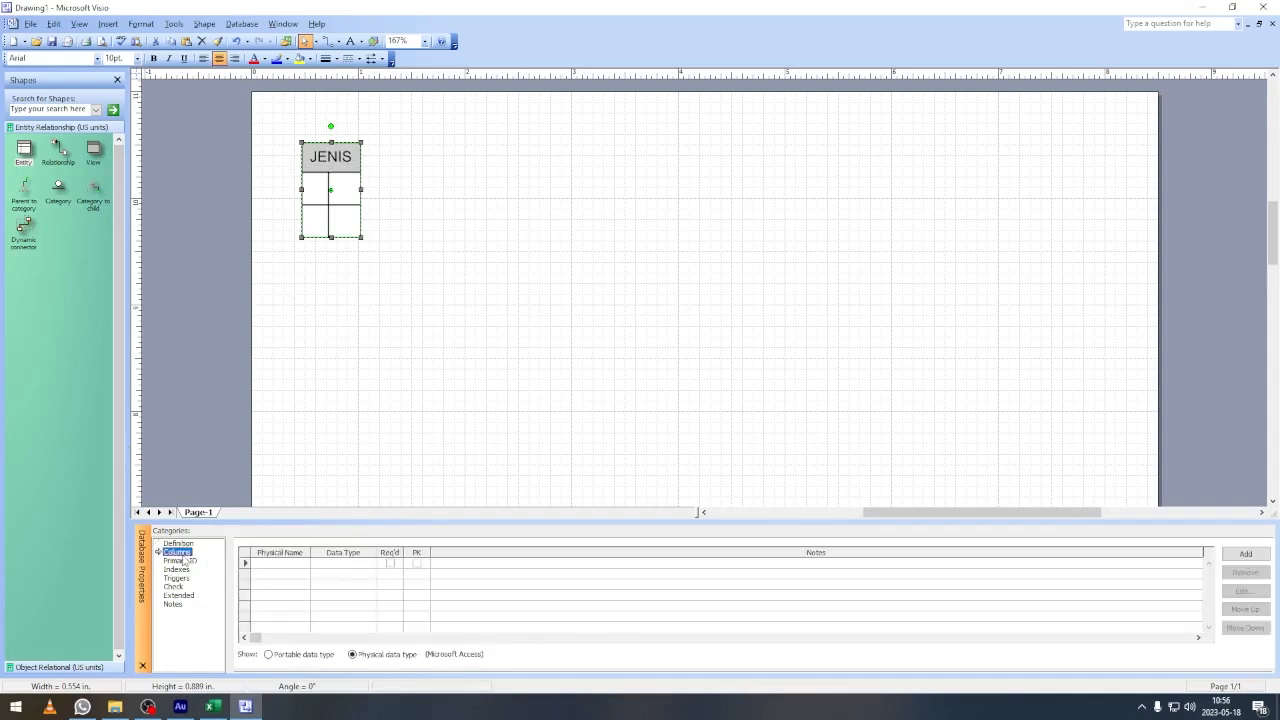
left_click(267, 563)
type("id_jenis")
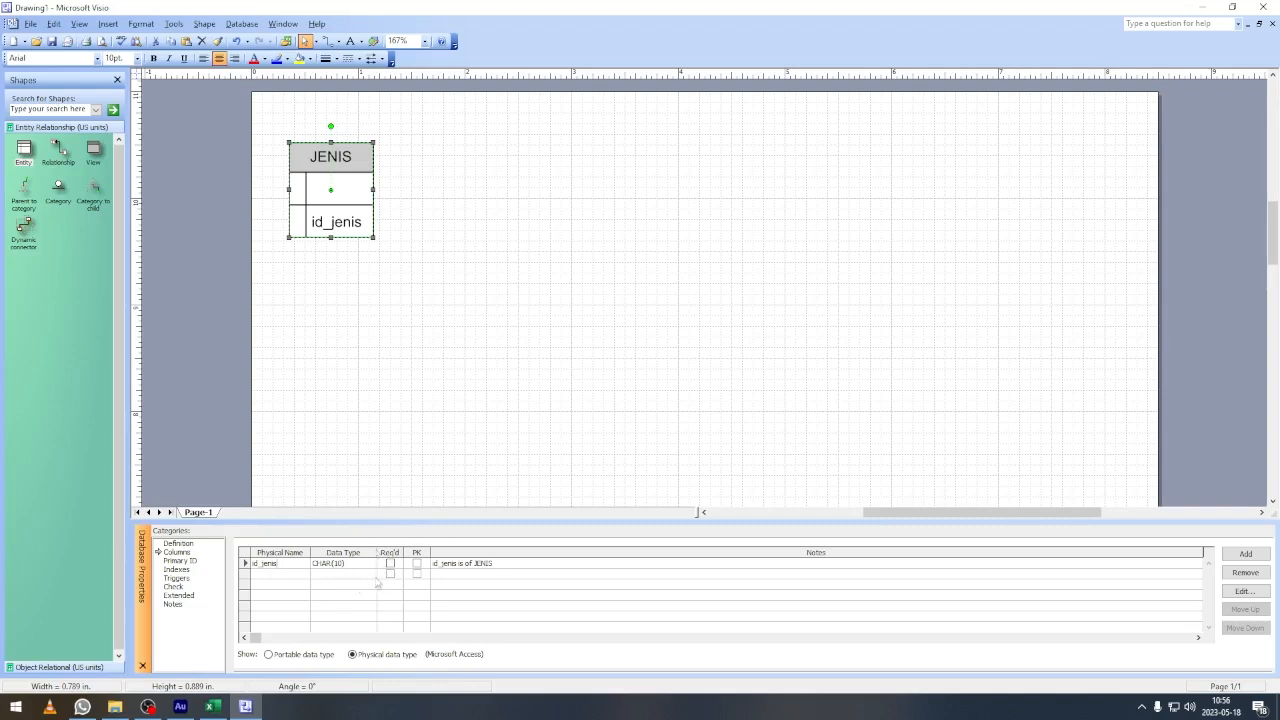
left_click(271, 573)
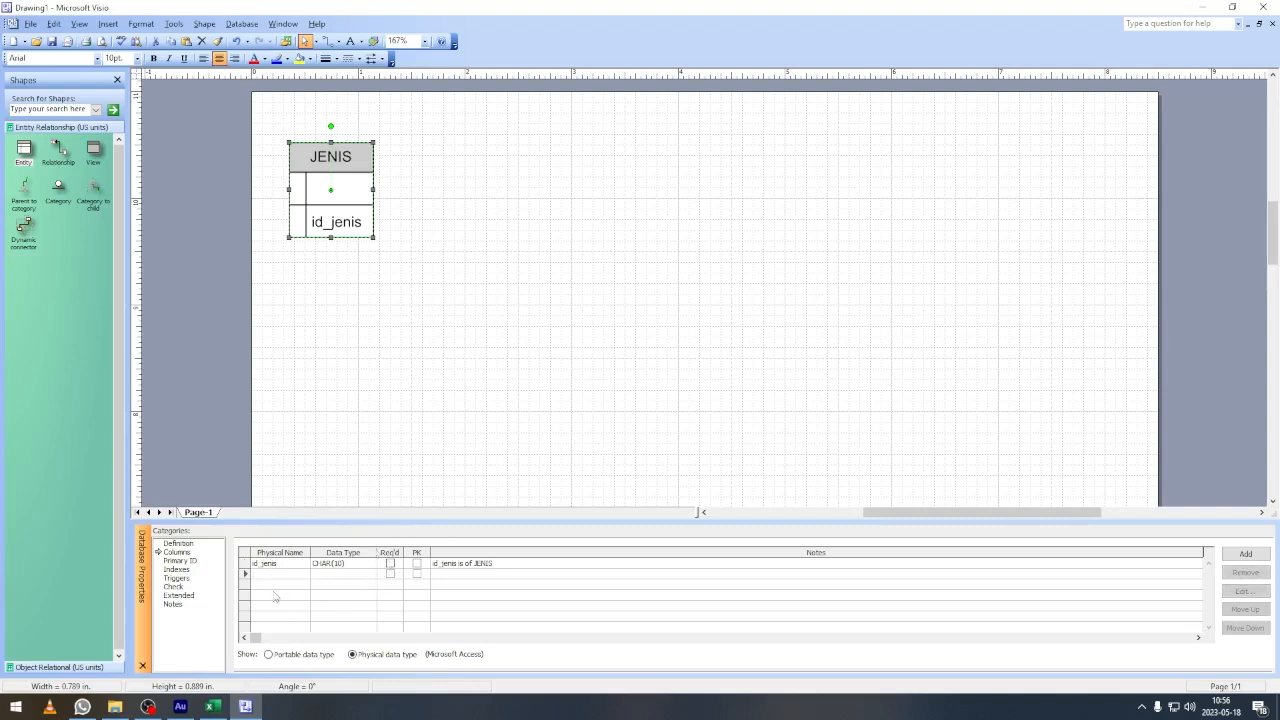
type("nama_jenis")
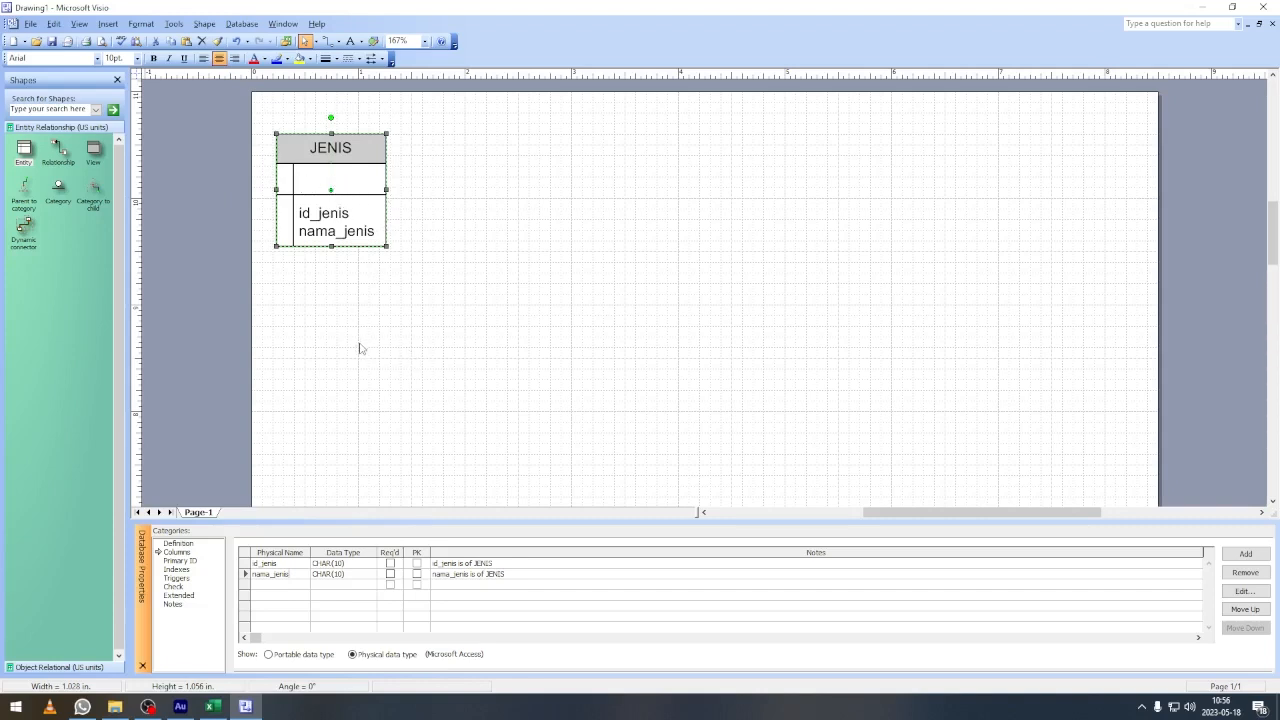
Make id_jenis the required primary key of JENIS and shift the entity slightly right and down on the page.
left_click(390, 564)
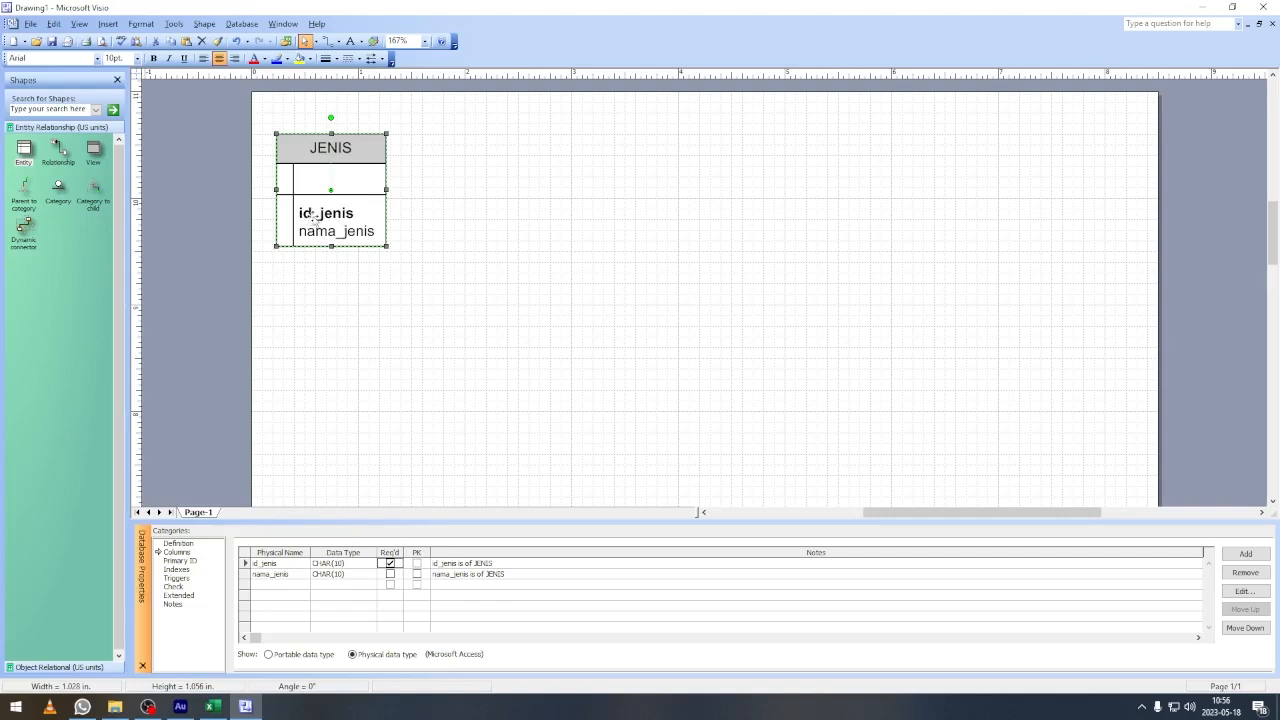
left_click(417, 564)
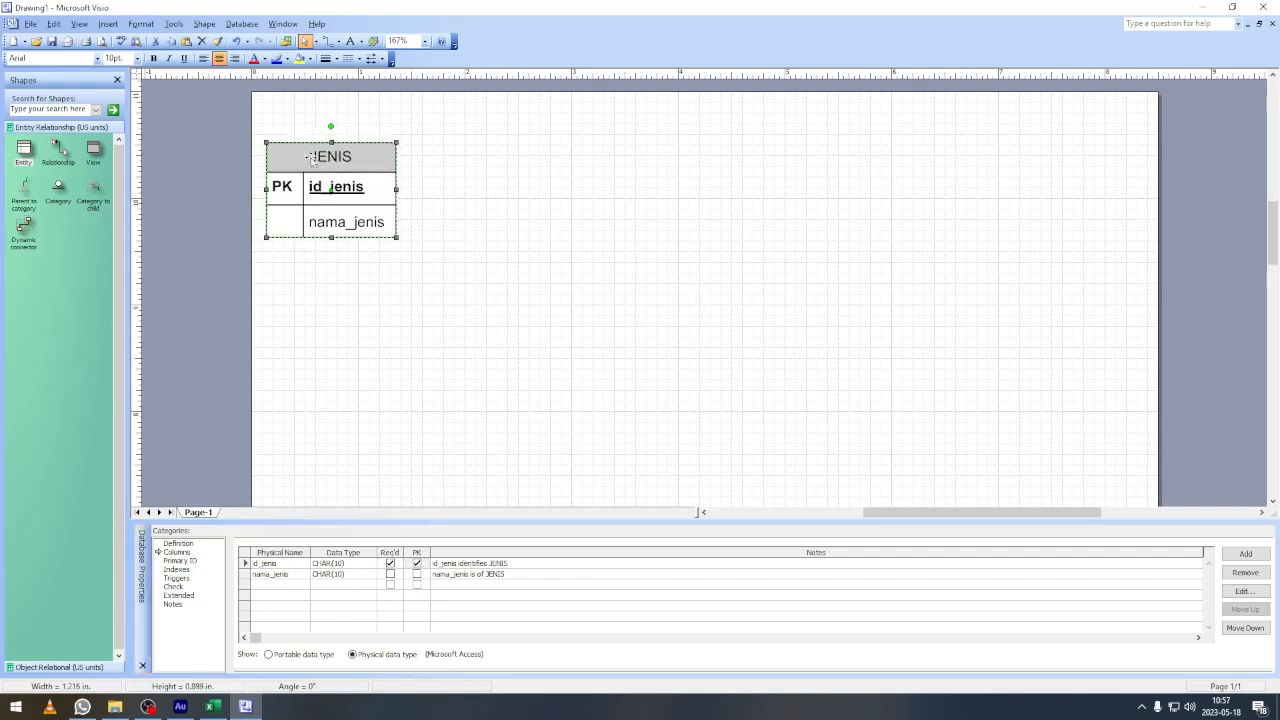
left_click_drag(309, 167, 367, 192)
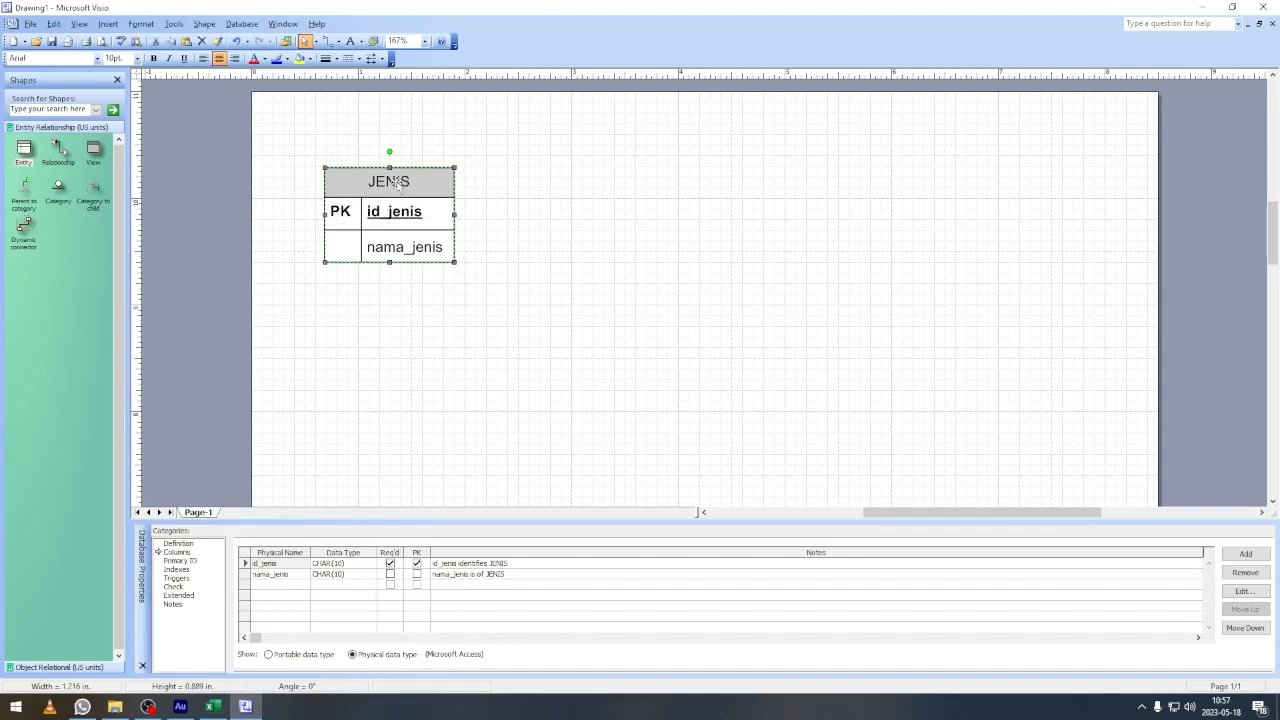
Place a second Entity shape to the right of JENIS and name it SATUAN.
left_click(24, 148)
left_click_drag(24, 148, 592, 196)
left_click(213, 707)
left_click(214, 709)
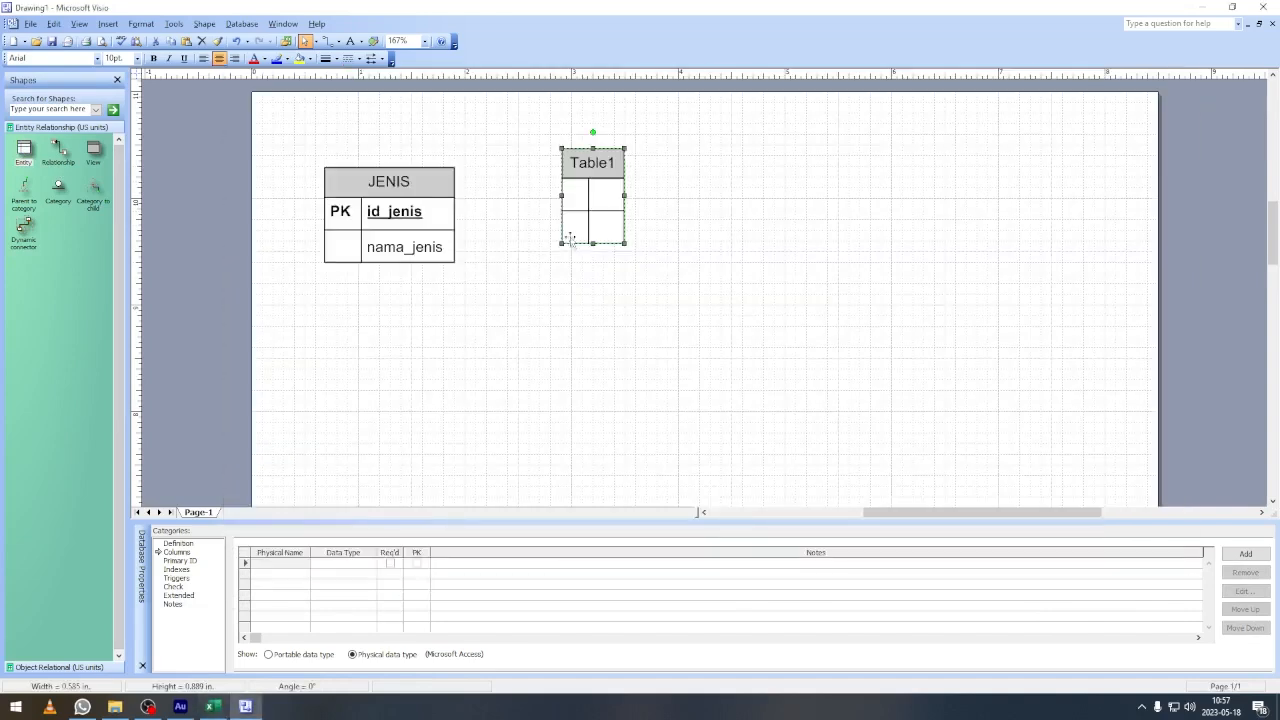
left_click(179, 544)
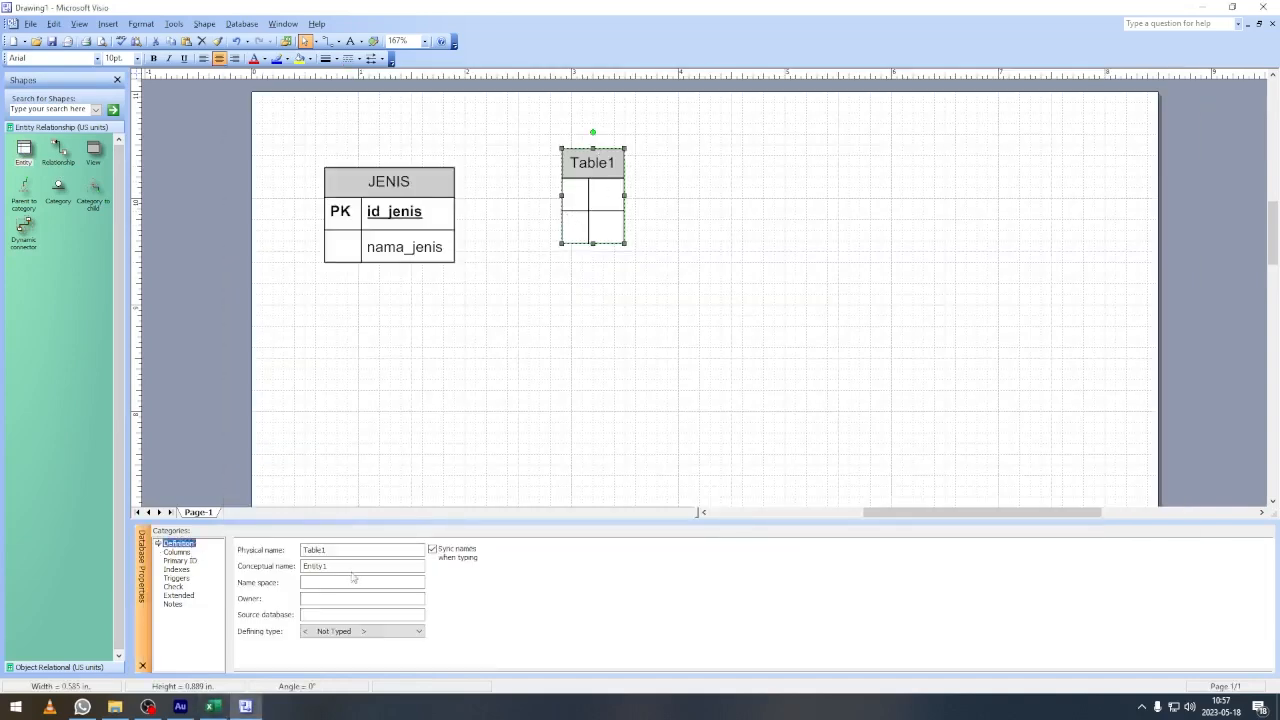
key("Tab")
type("SATUAN")
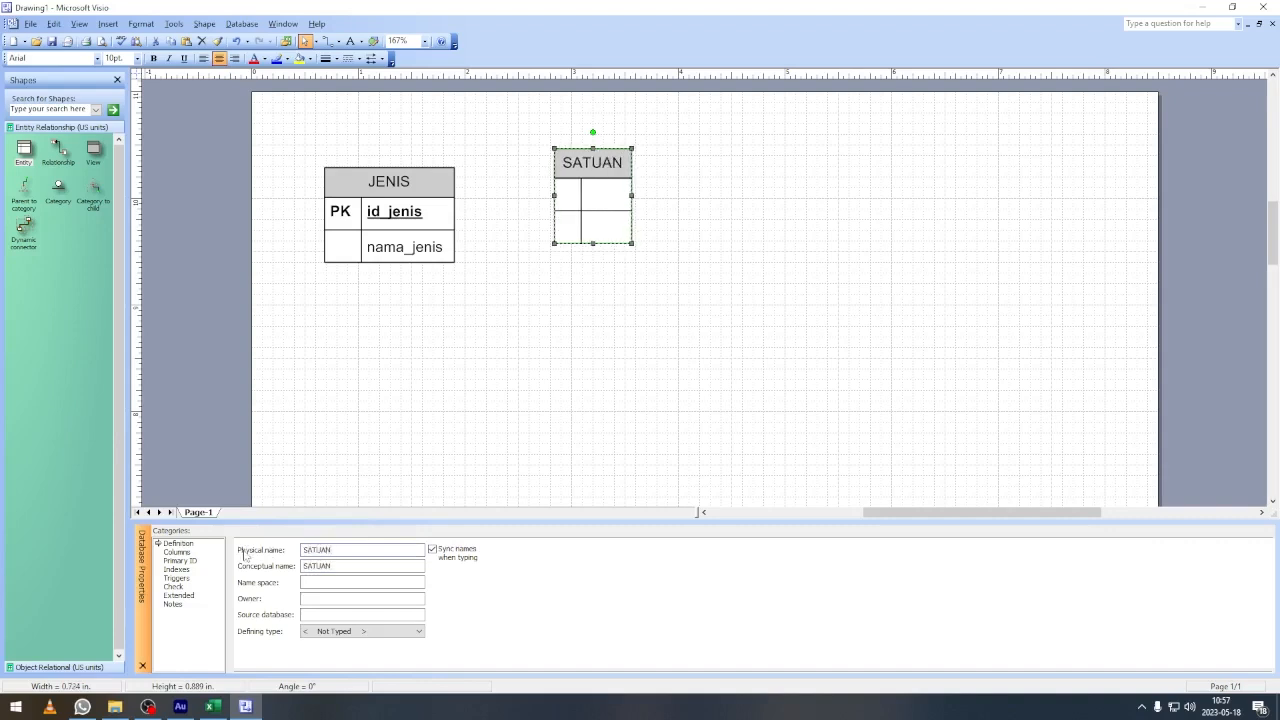
Add the columns id_satuan and nama_satuan to SATUAN and make id_satuan the required primary key.
left_click(177, 552)
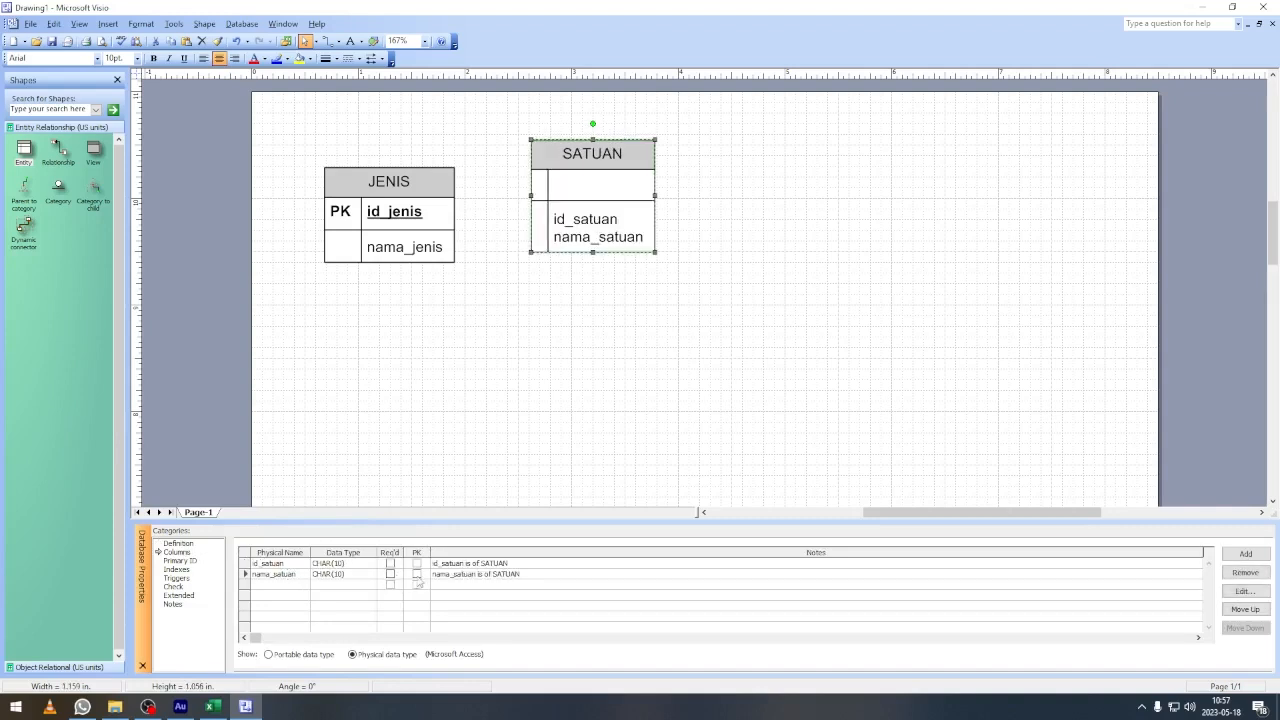
left_click(390, 563)
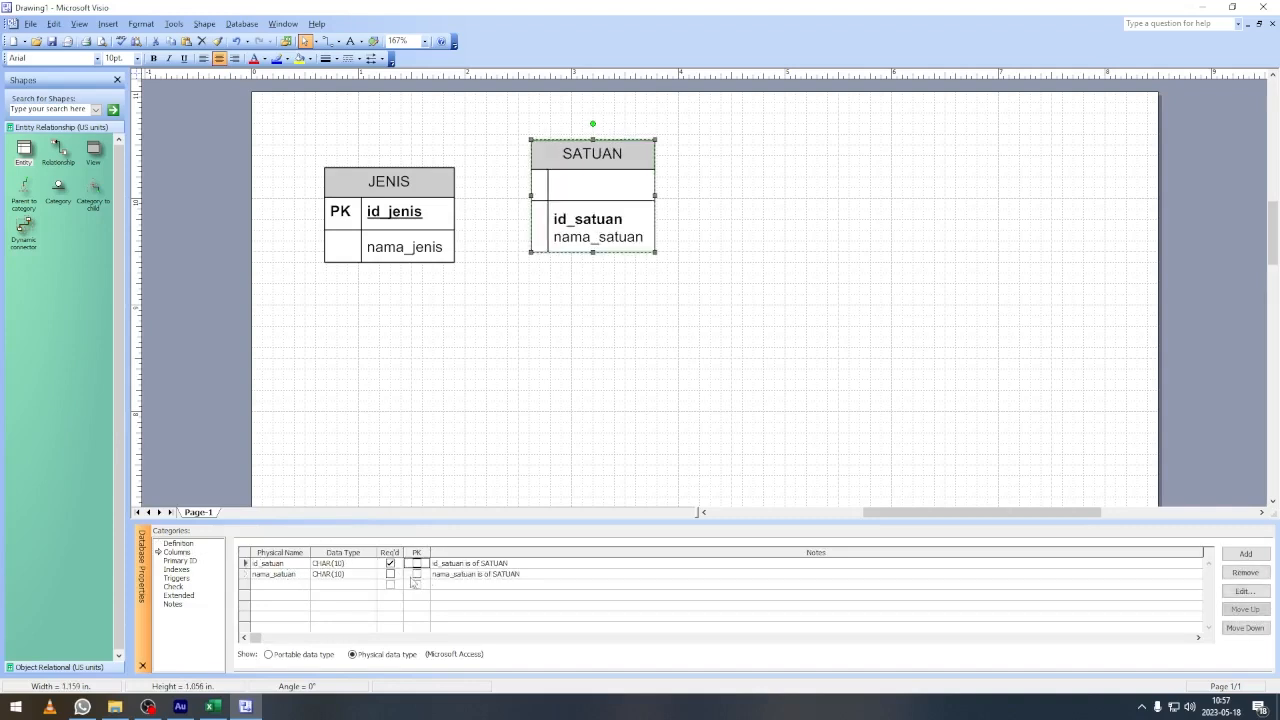
left_click(417, 563)
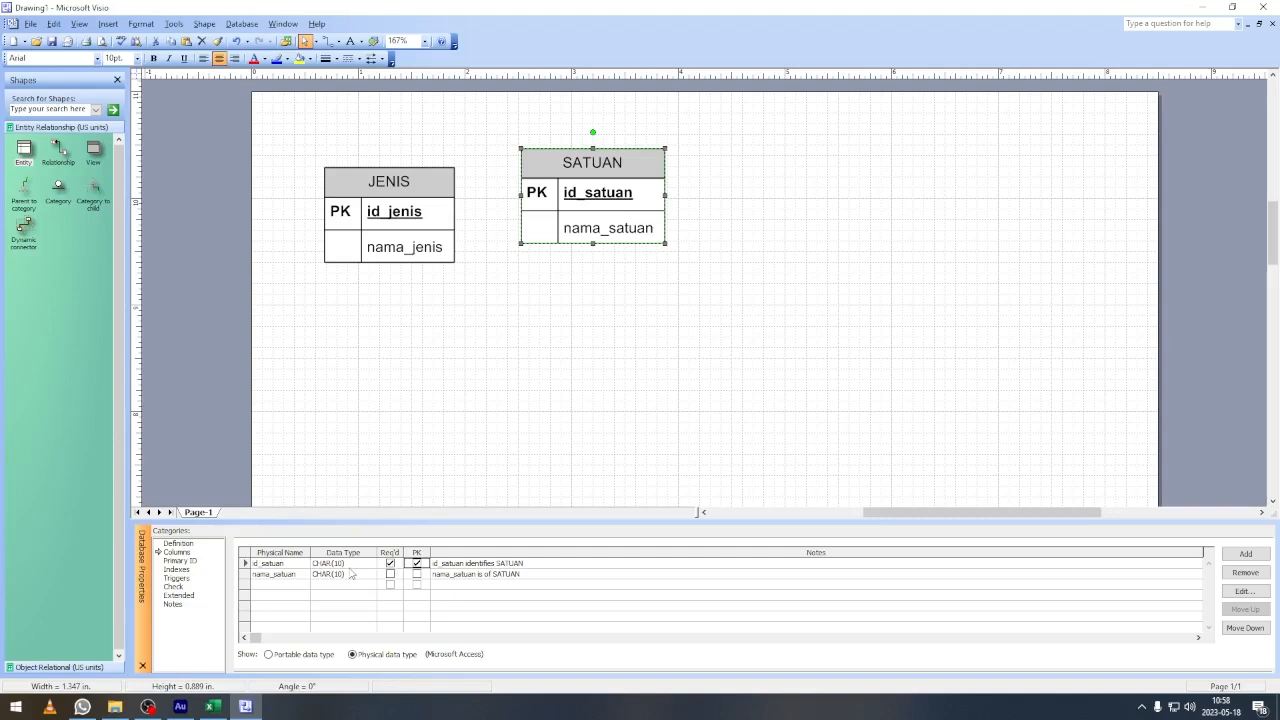
Reposition the SATUAN entity so it lines up horizontally with JENIS.
left_click_drag(557, 164, 560, 177)
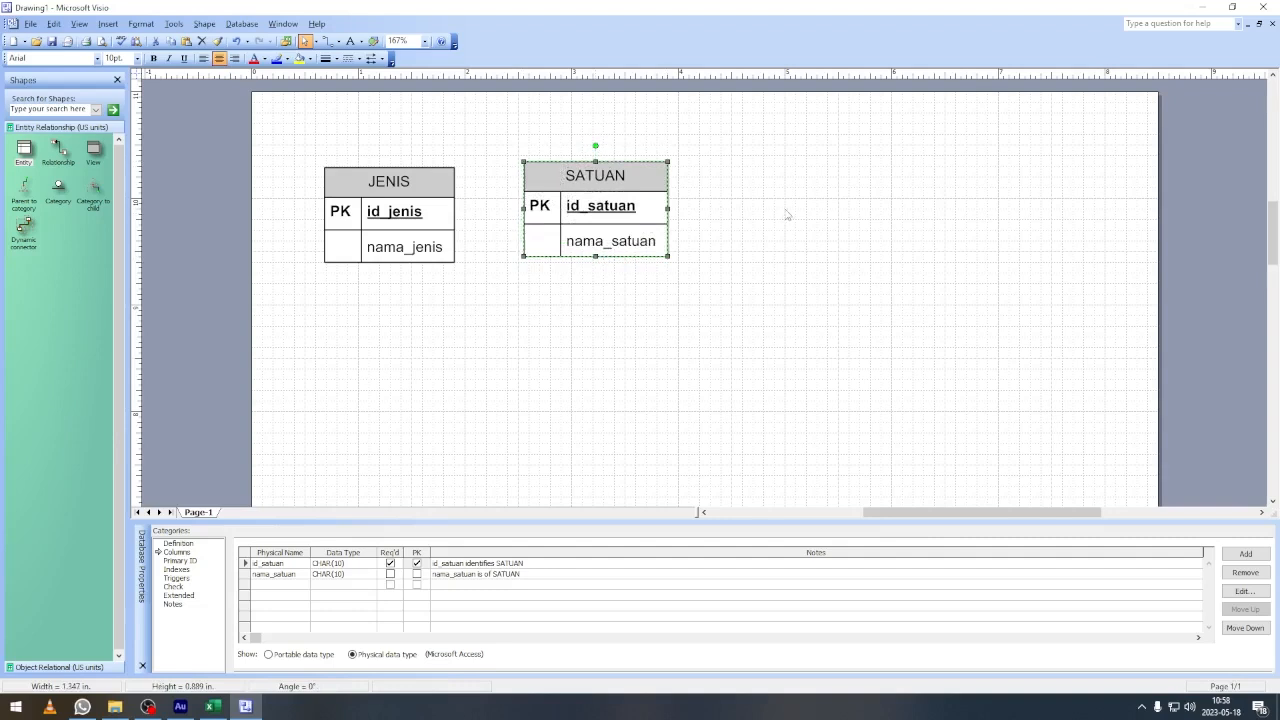
left_click_drag(652, 174, 663, 179)
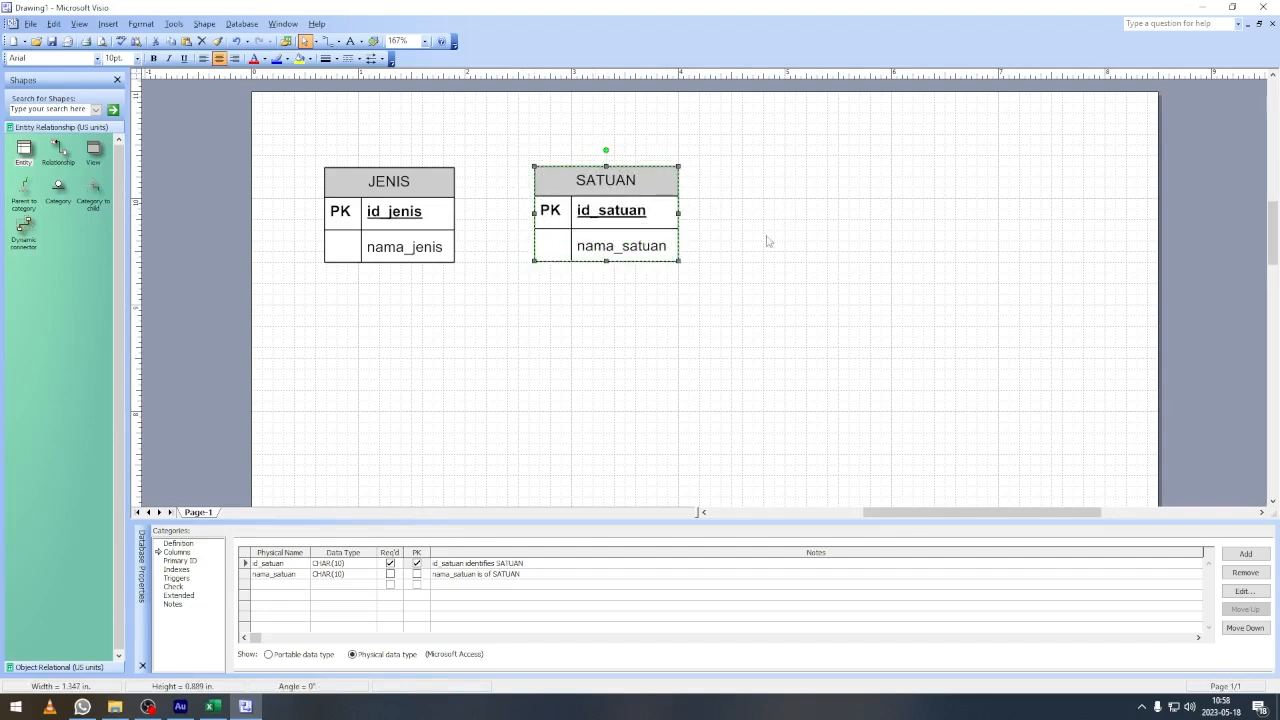
left_click(729, 288)
left_click(590, 176)
left_click(810, 258)
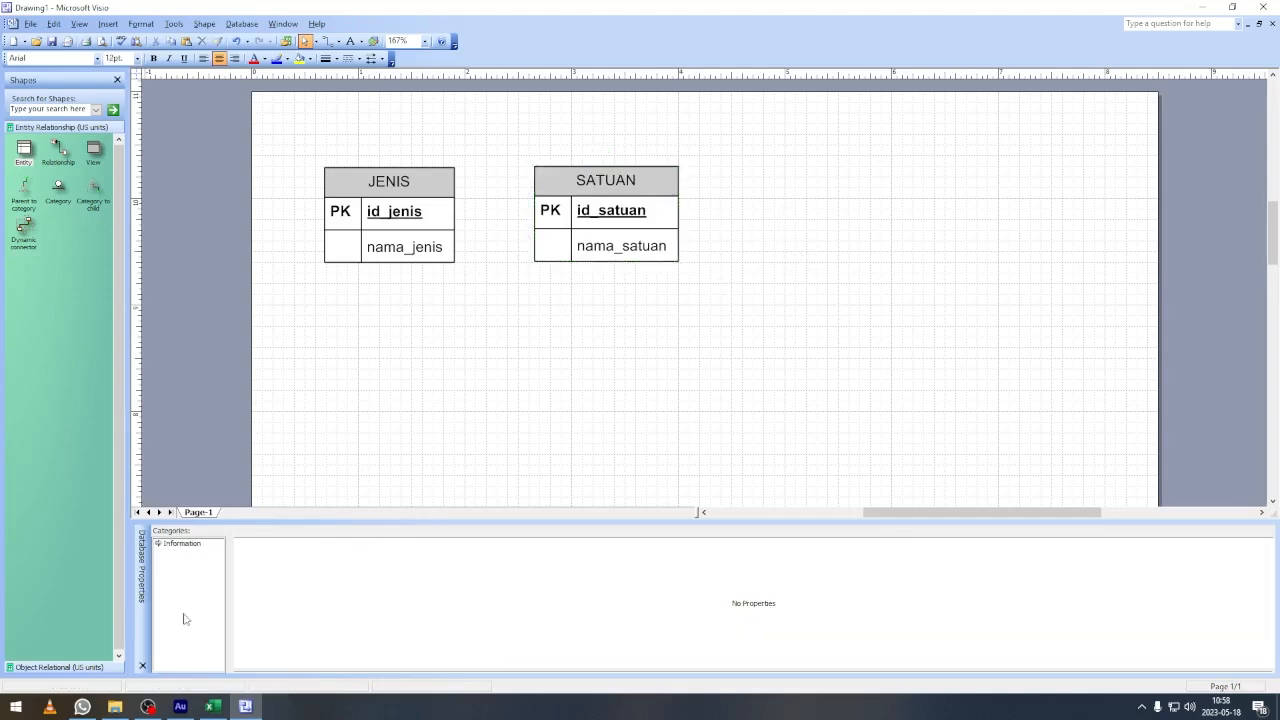
Switch to the Excel workbook, review the BARANG table on Sheet3 and return to the Visio drawing.
left_click(212, 706)
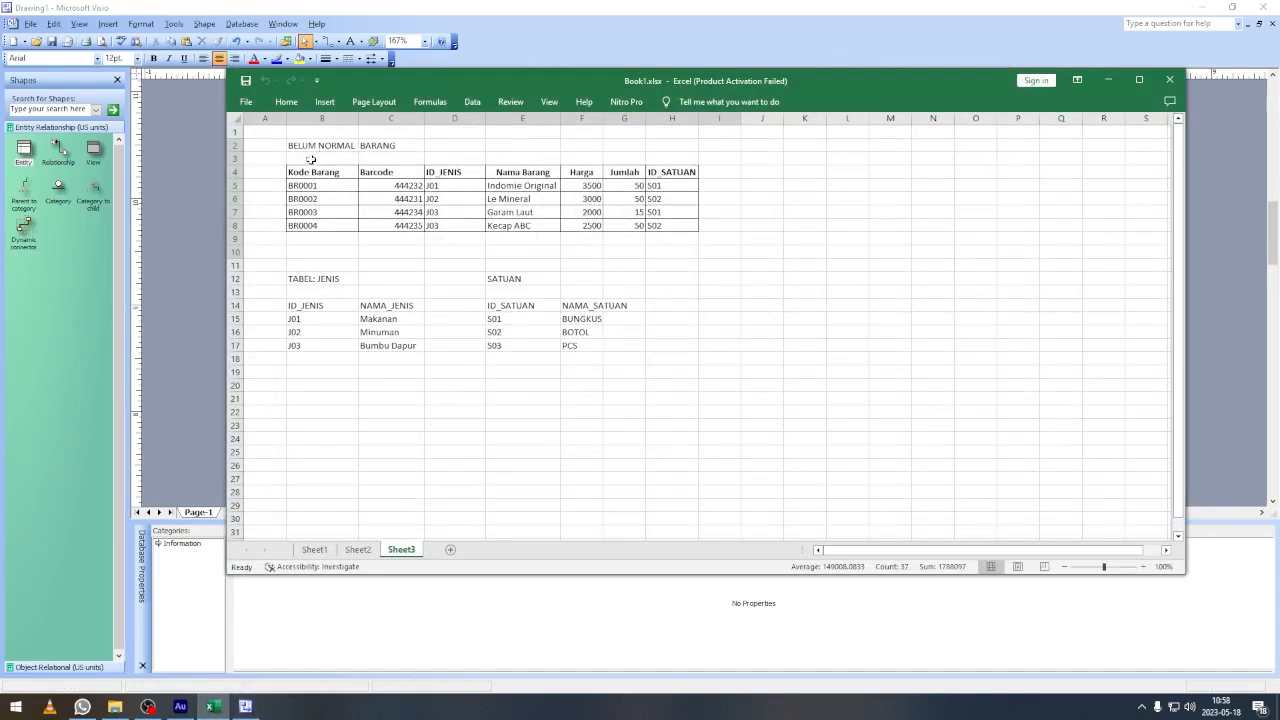
left_click_drag(283, 160, 771, 234)
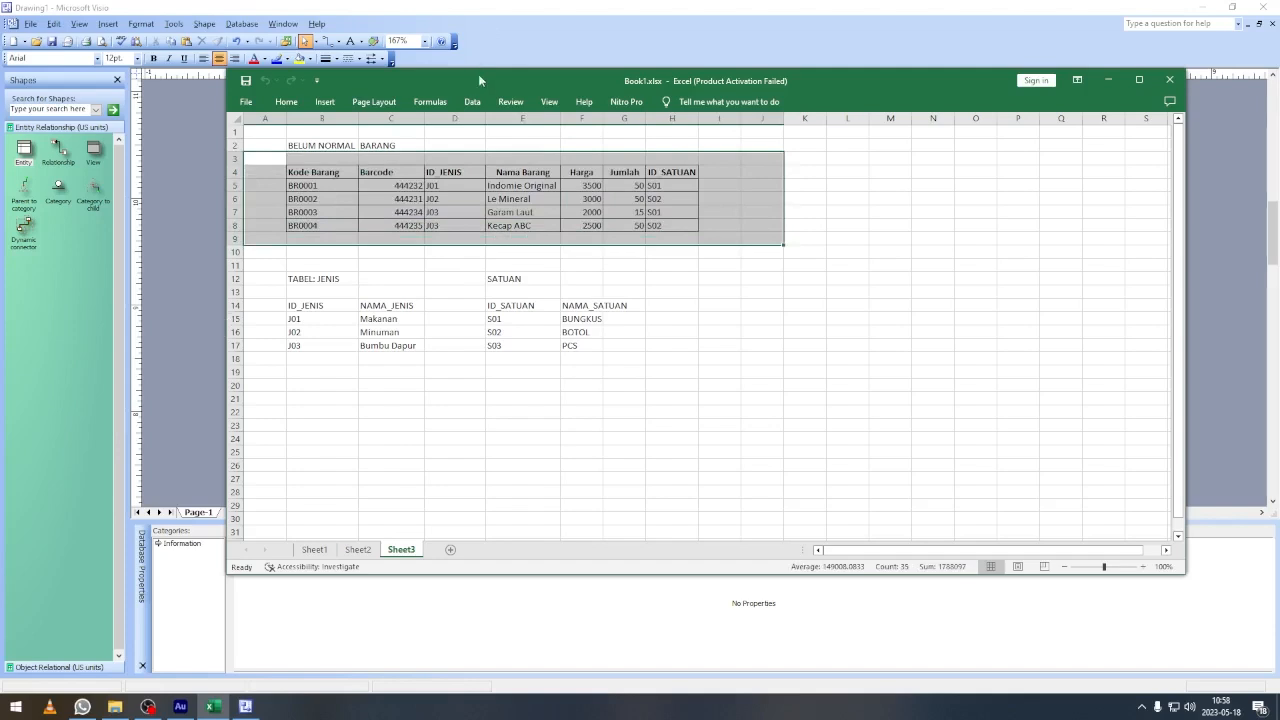
left_click(183, 363)
Place a third Entity shape below JENIS and name it BARANG.
left_click_drag(23, 150, 415, 375)
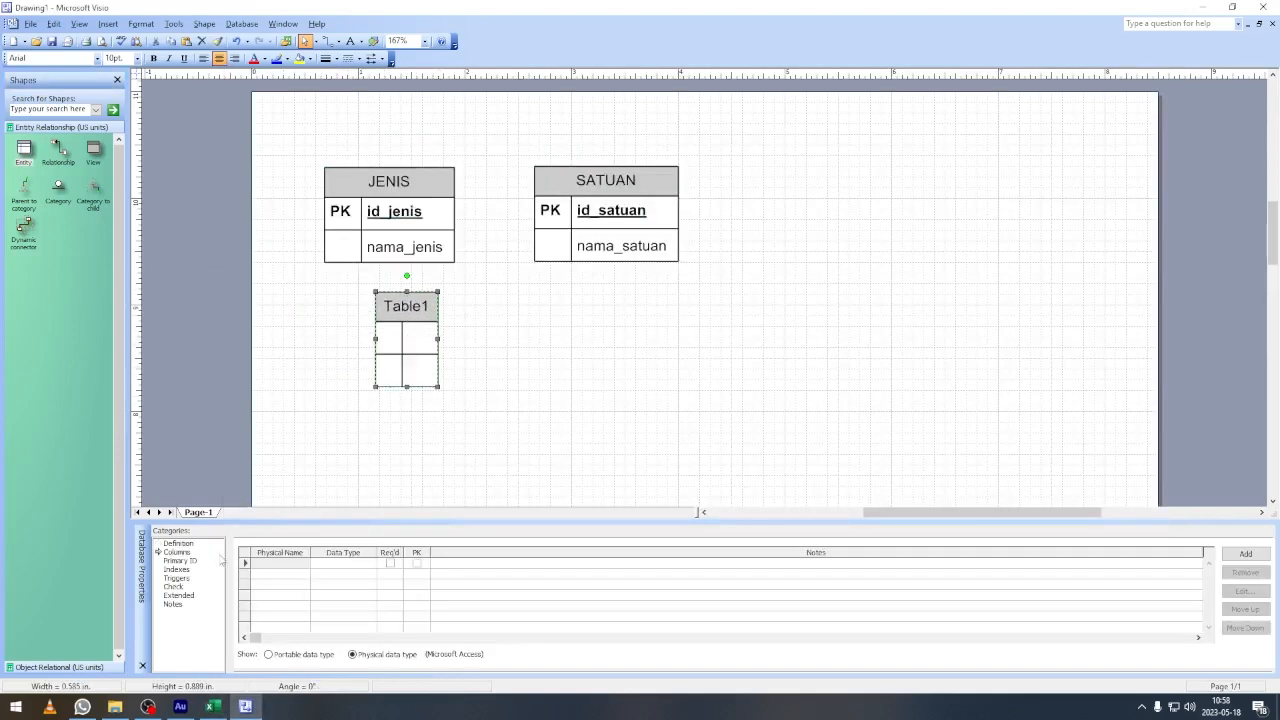
key("Tab")
type("BARANG")
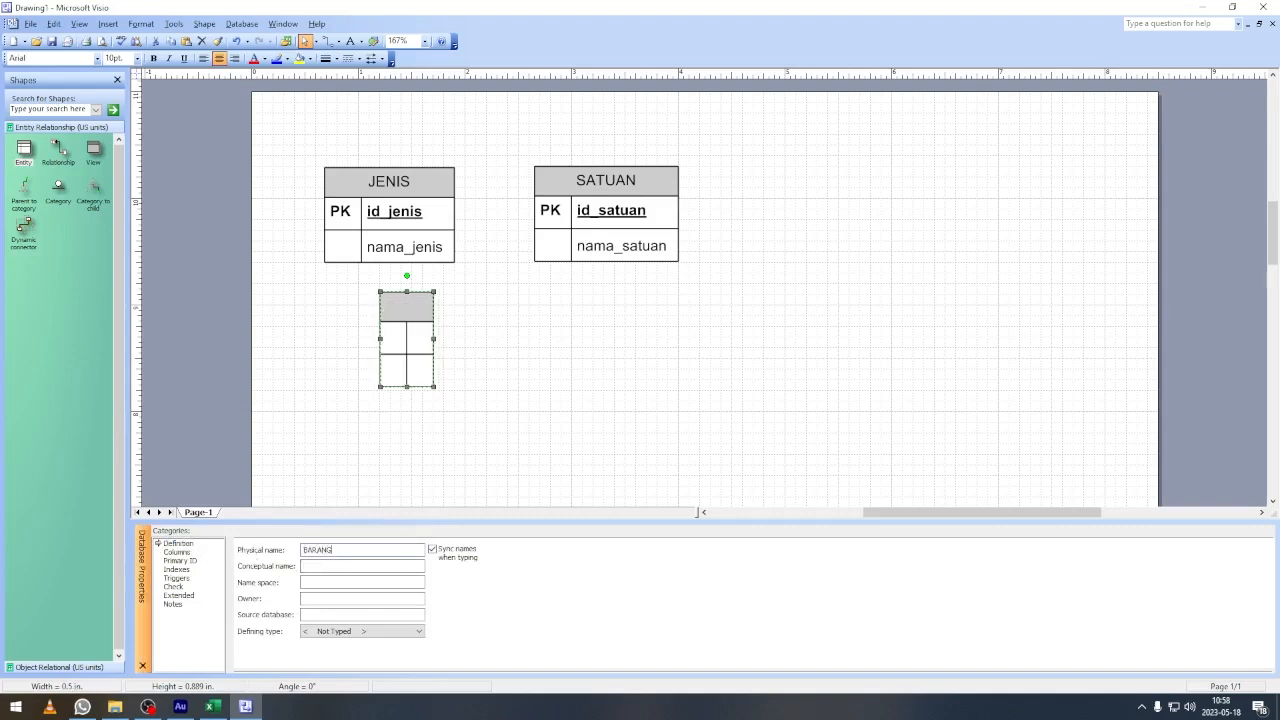
Add the columns id_barang, barcode and nama_barang to the BARANG entity.
left_click(185, 553)
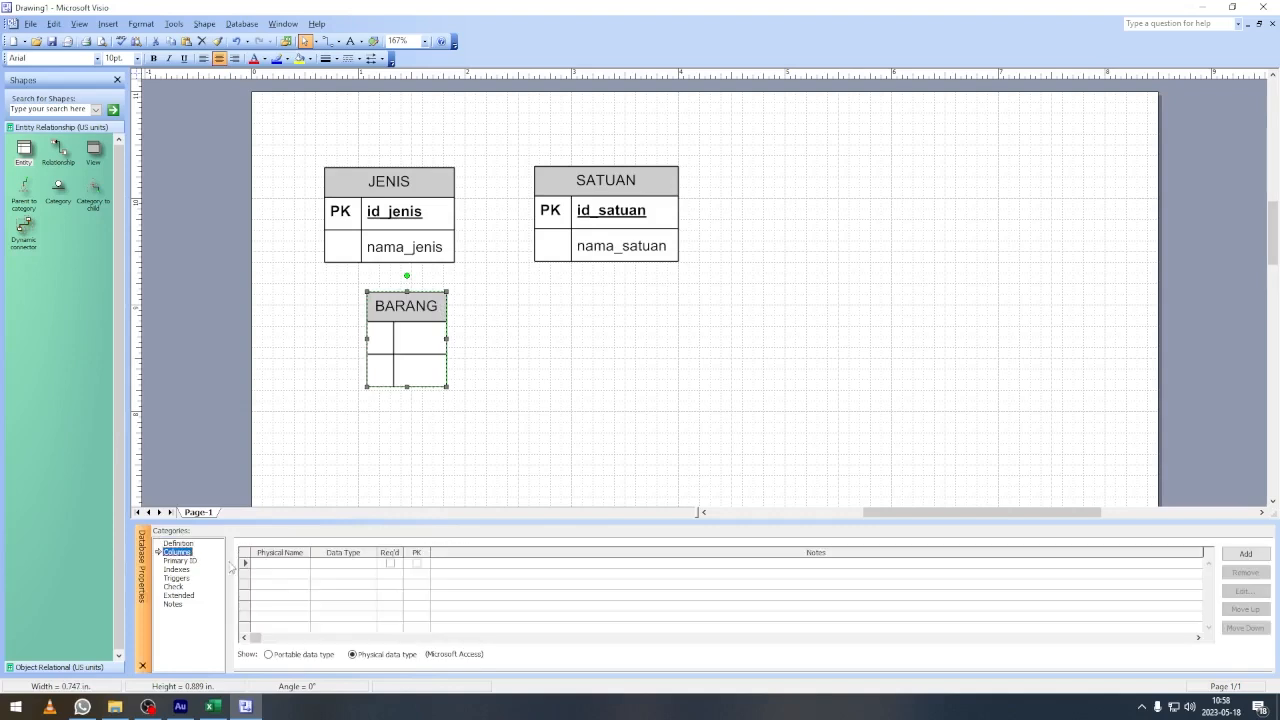
left_click(281, 563)
type("id_barang")
key("Return")
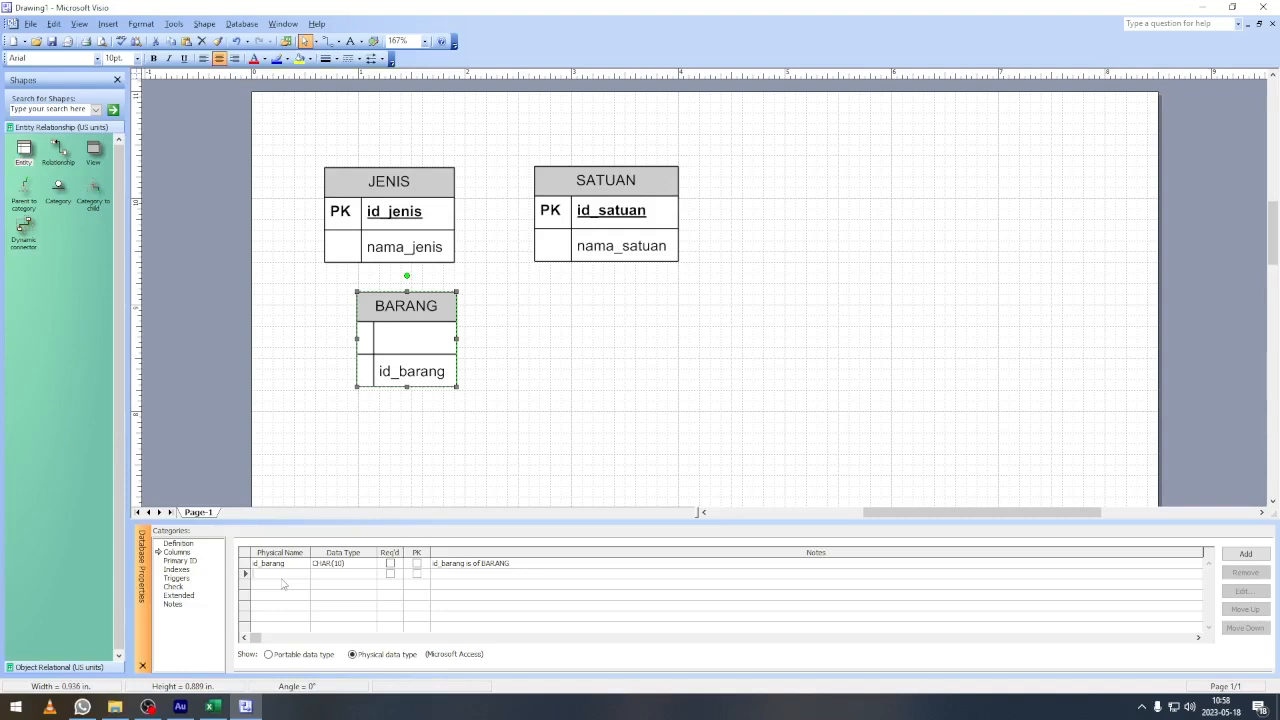
type("barcode")
key("Return")
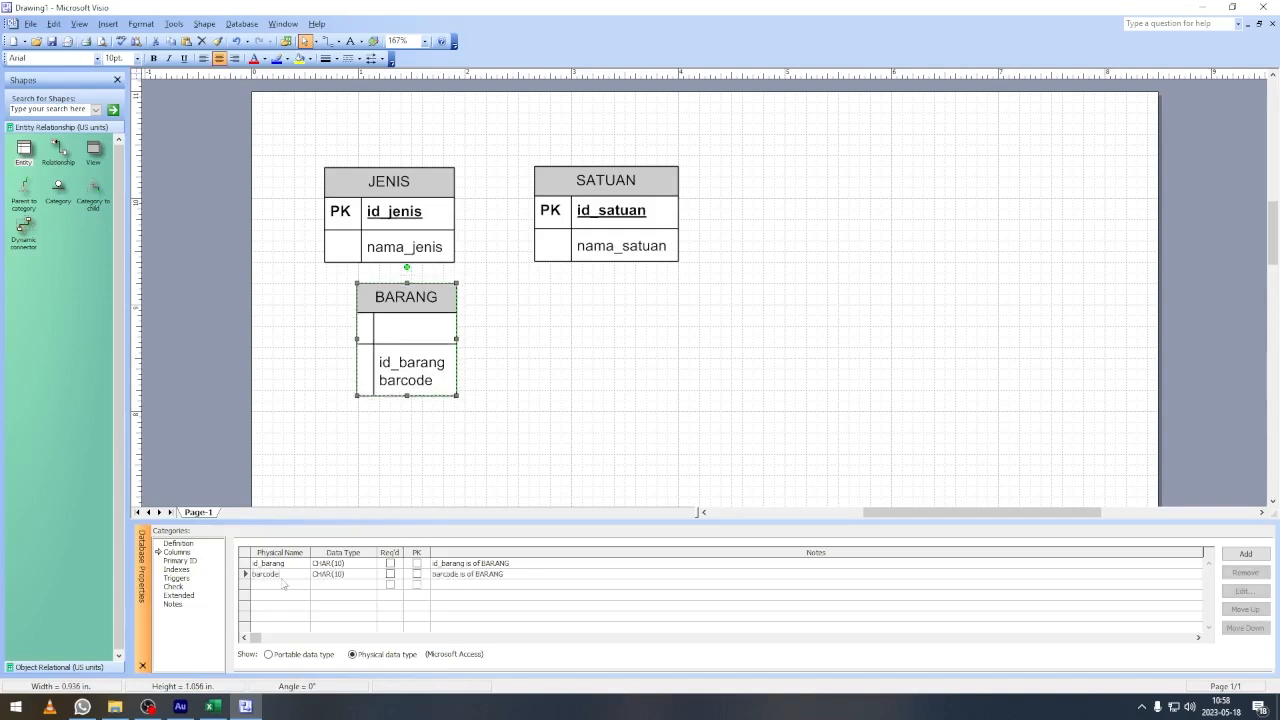
type("nama_barang")
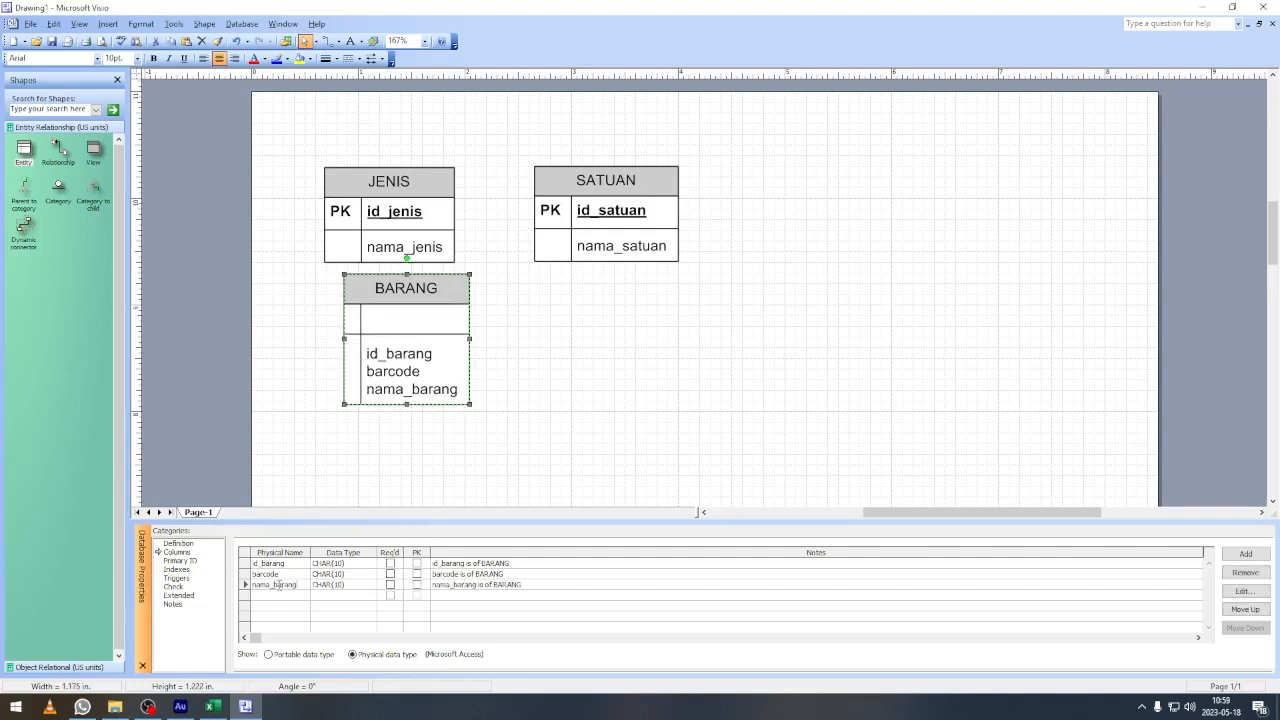
Add the columns harga and jumlah to BARANG, checking the field list in the Excel workbook.
left_click(282, 595)
type("harga")
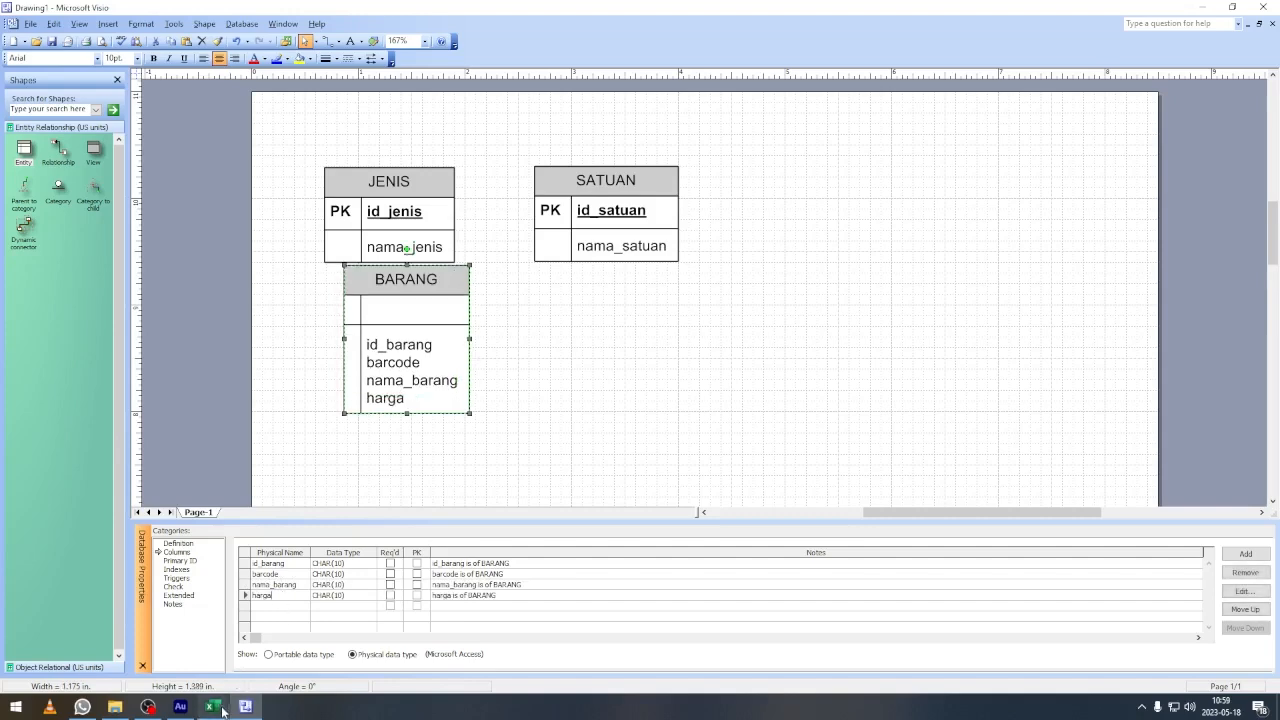
left_click(223, 710)
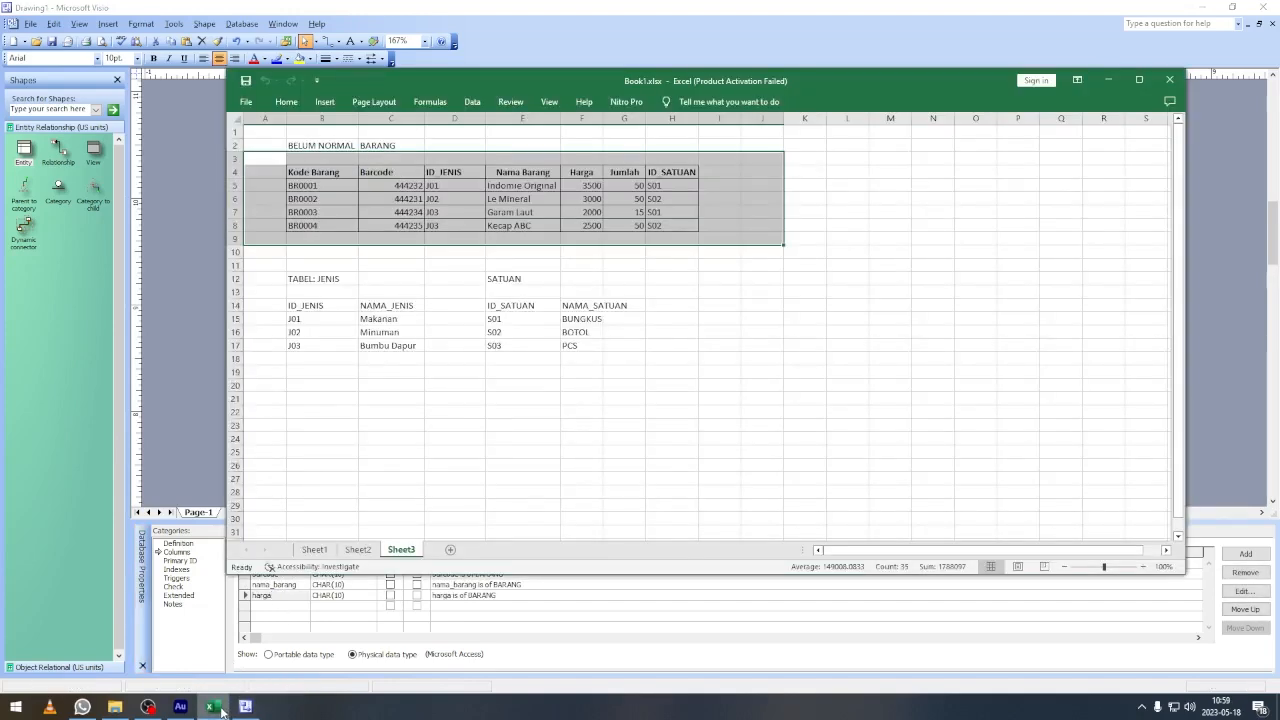
left_click(223, 710)
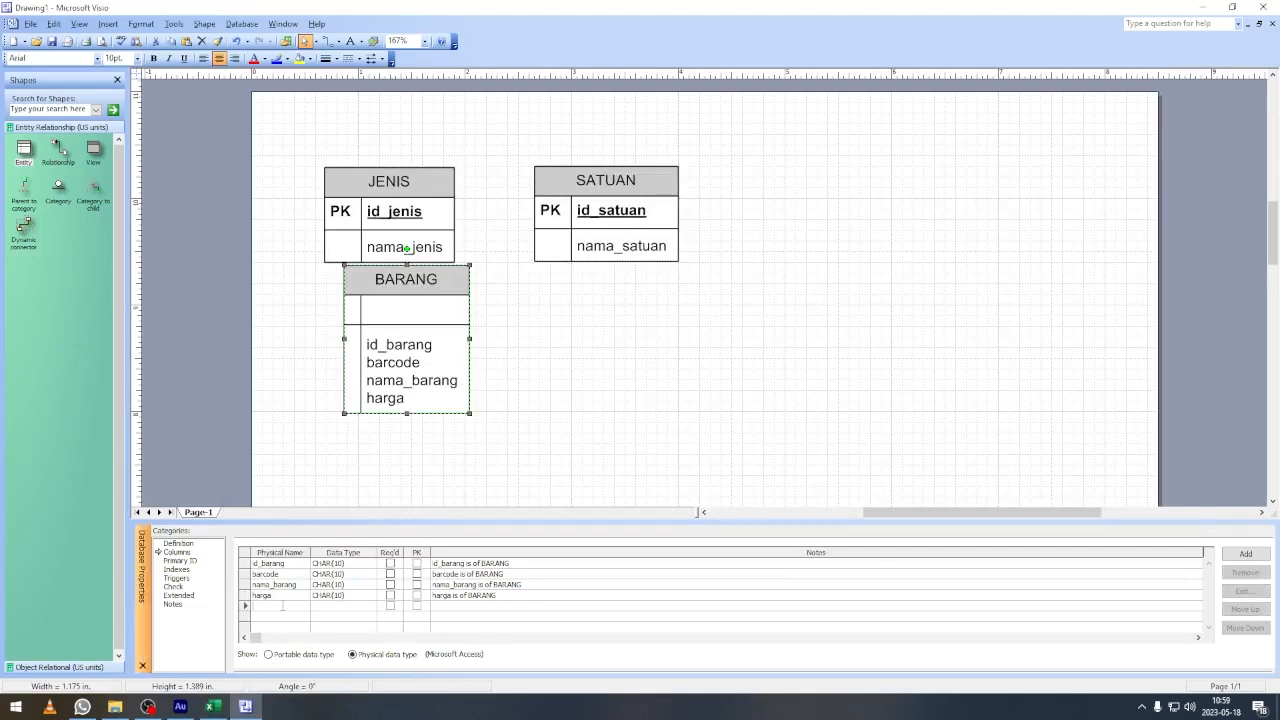
type("jumlah")
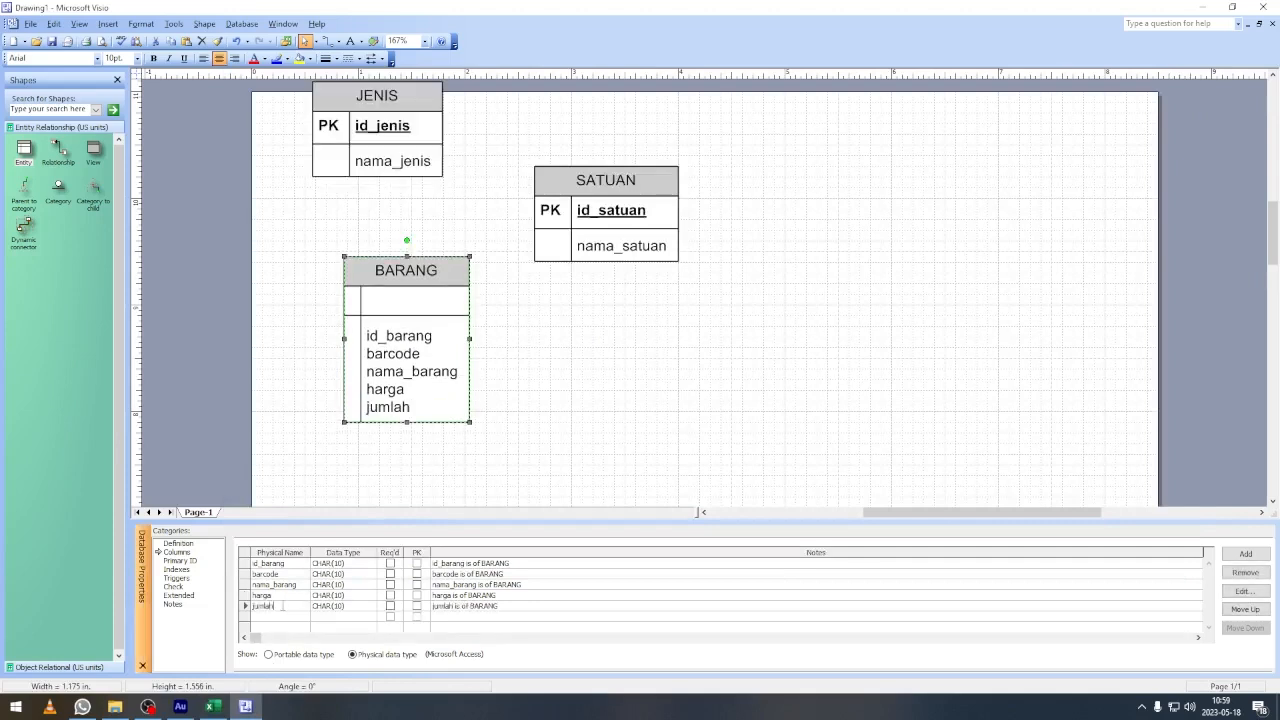
Move JENIS near the page's upper-left corner and place BARANG just below SATUAN.
left_click(377, 94)
left_click_drag(377, 94, 357, 142)
left_click_drag(424, 268, 687, 290)
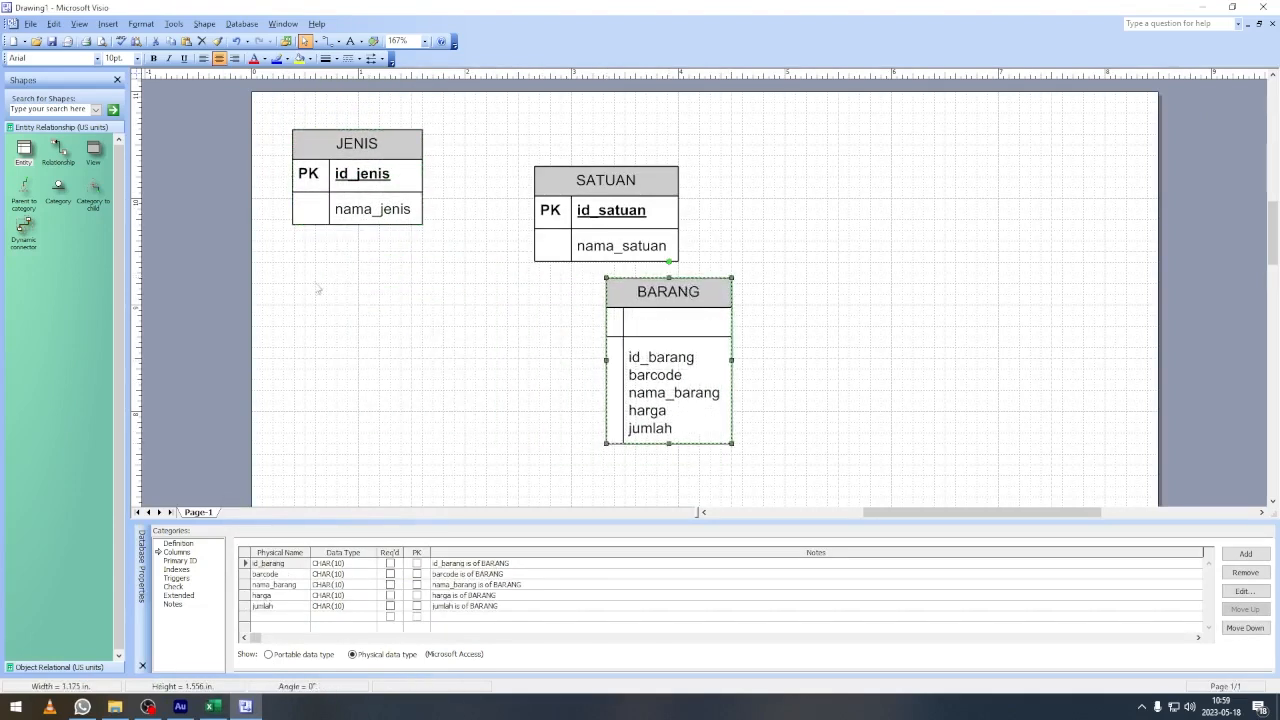
Check the ID_JENIS and ID_SATUAN columns in the Excel workbook, and move SATUAN to the drawing's upper right with BARANG centred below both entities.
left_click(210, 708)
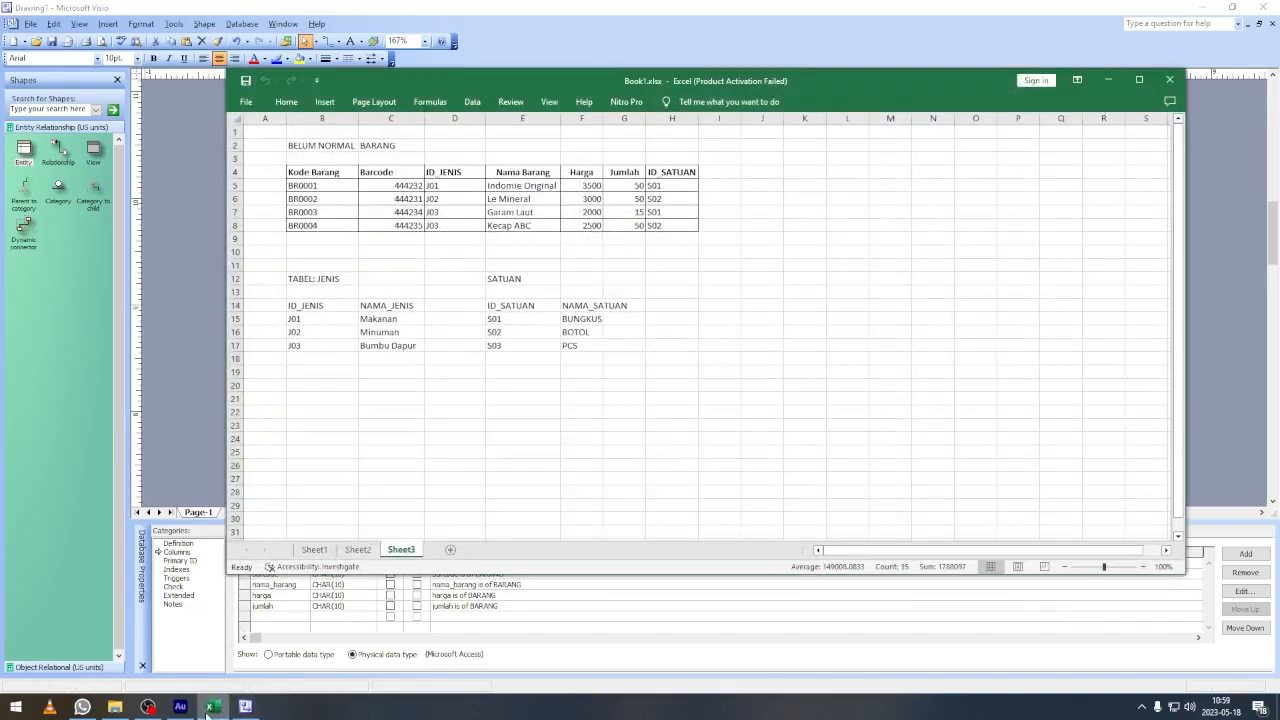
left_click(481, 186)
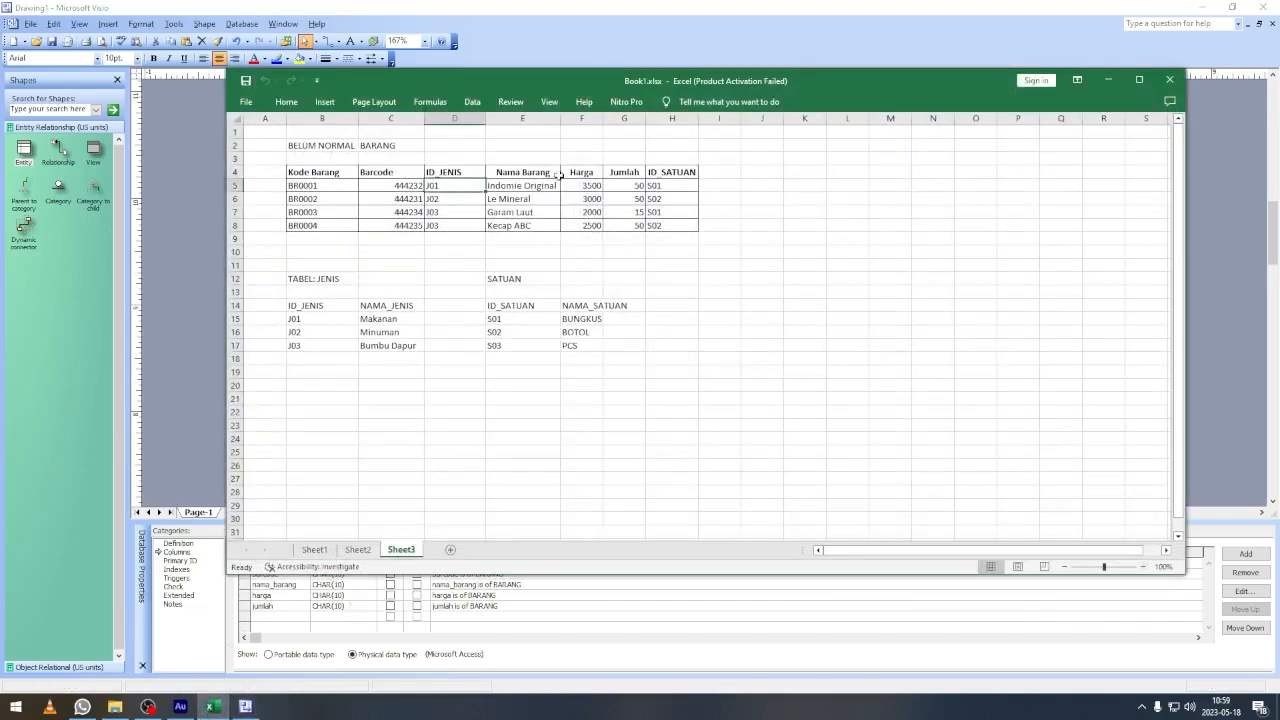
left_click(667, 172)
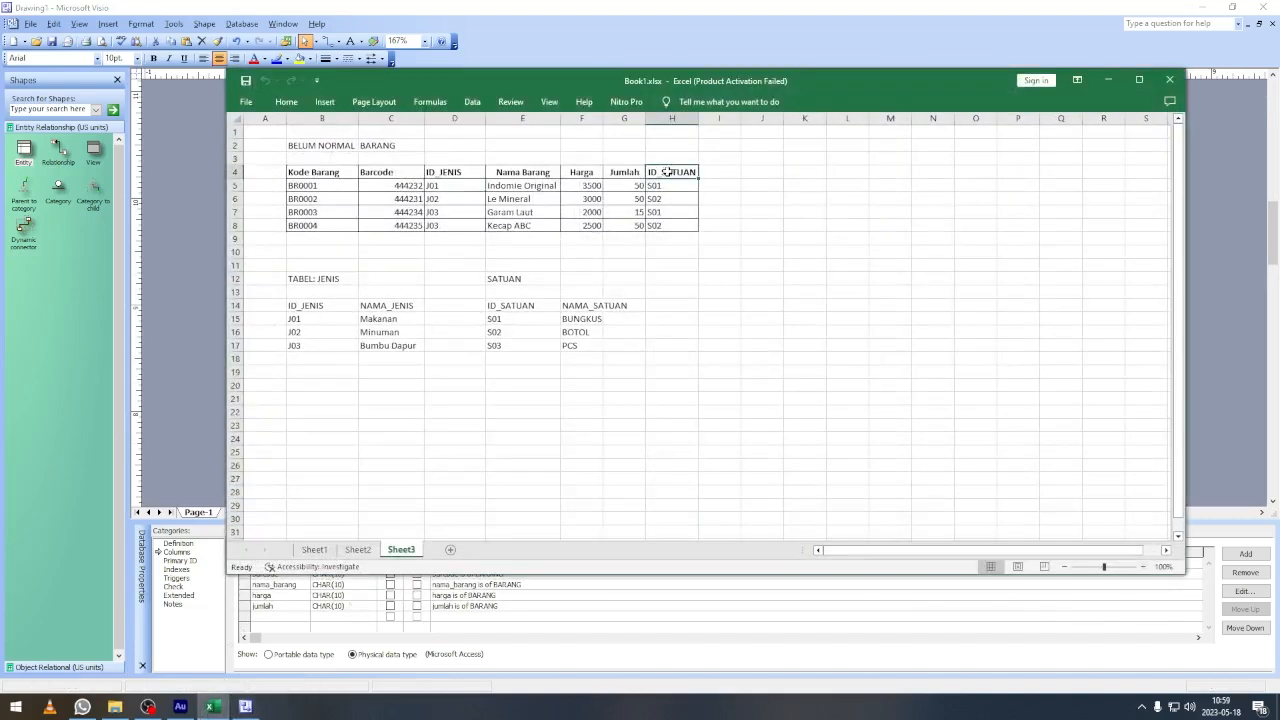
left_click(1108, 81)
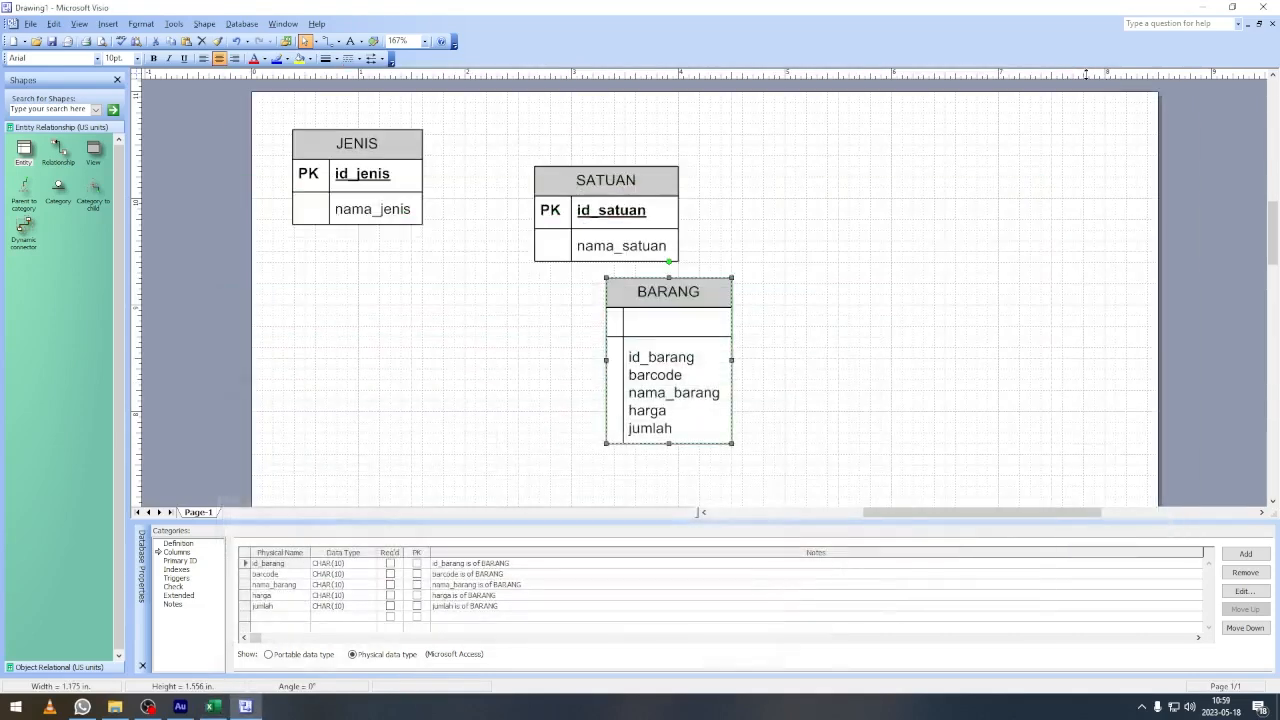
left_click_drag(577, 186, 835, 148)
left_click_drag(701, 297, 605, 282)
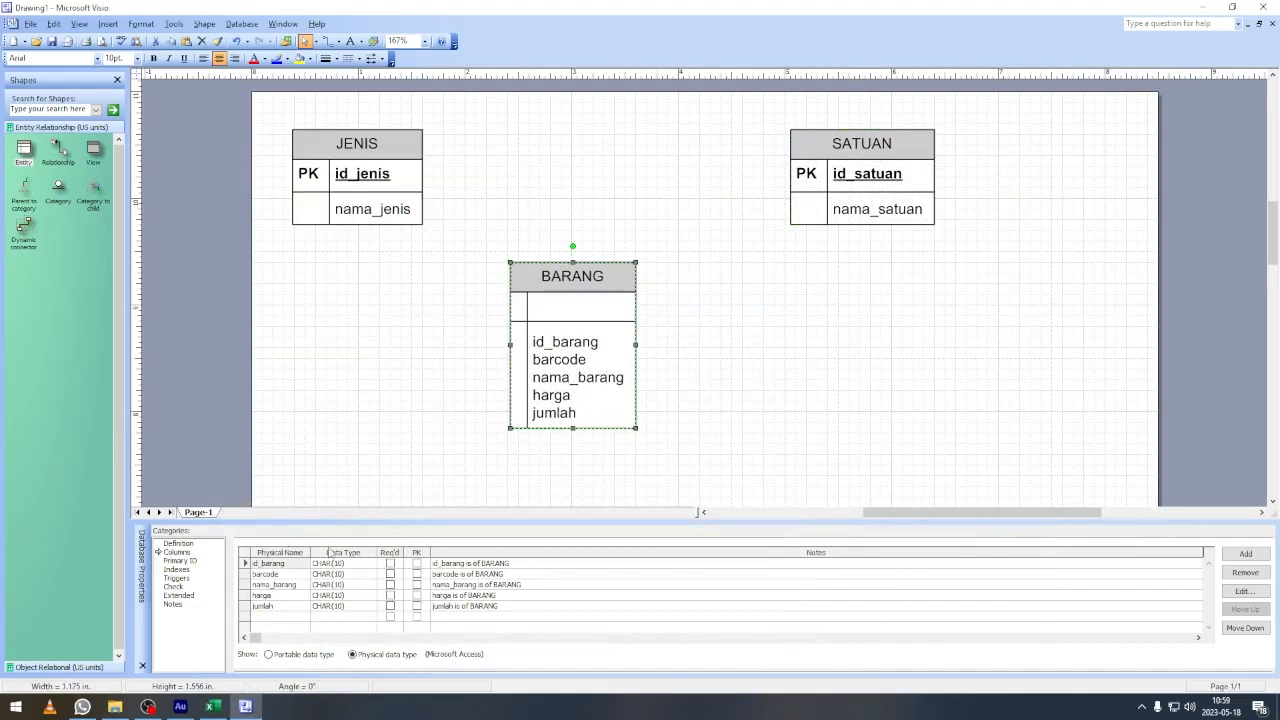
Make id_barang and barcode required primary keys of BARANG, and shift BARANG slightly right between JENIS and SATUAN.
left_click(390, 563)
left_click(390, 574)
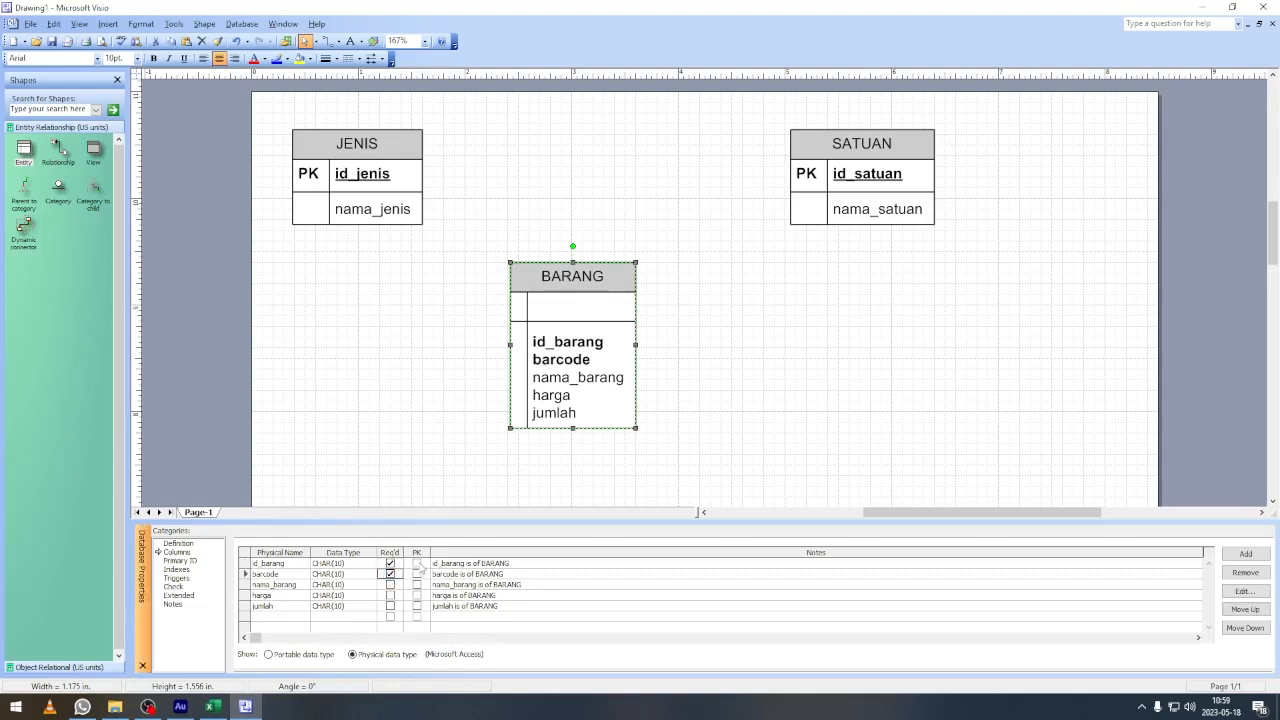
left_click(417, 563)
left_click(417, 575)
left_click(679, 305)
left_click_drag(605, 289, 644, 280)
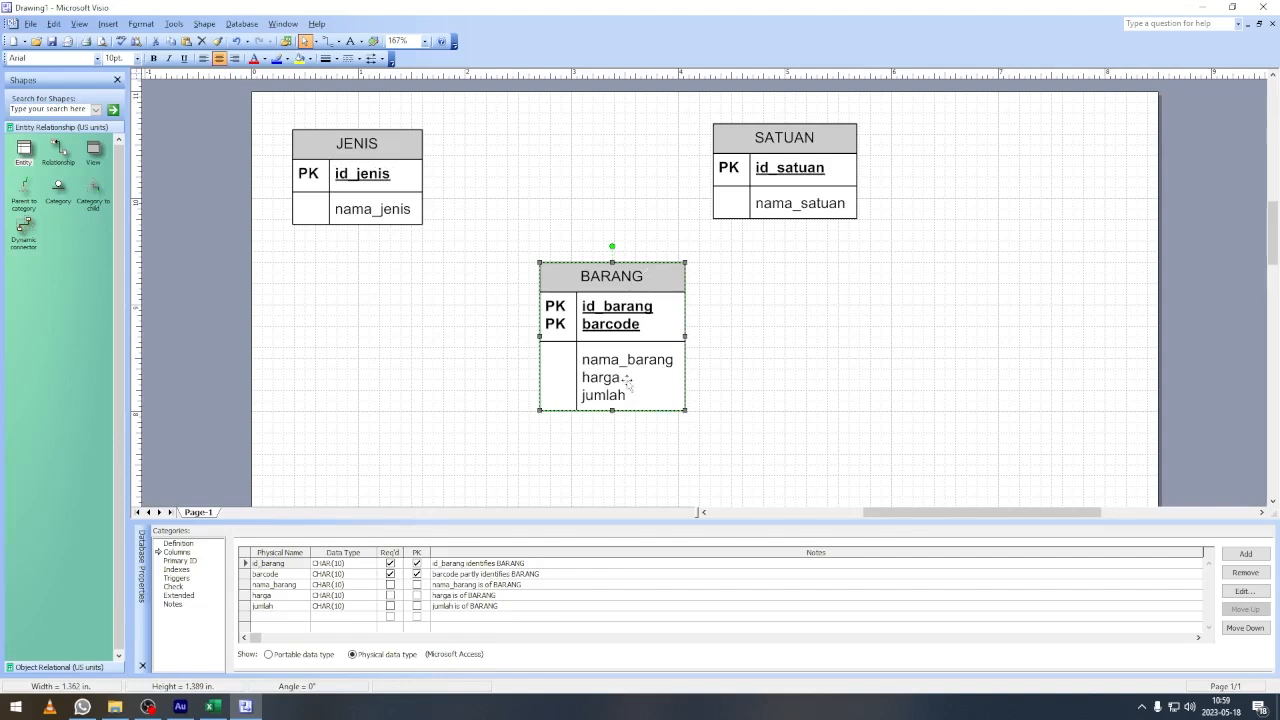
left_click(405, 301)
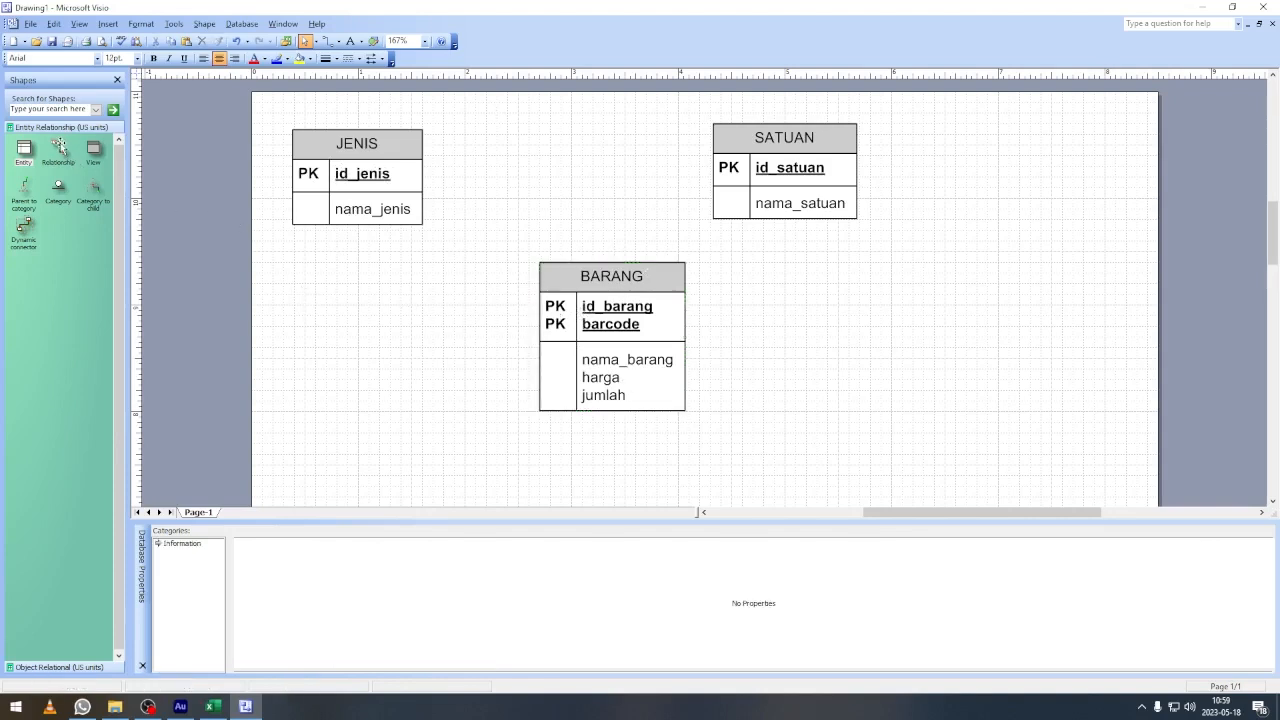
left_click_drag(59, 148, 357, 342)
left_click(397, 273)
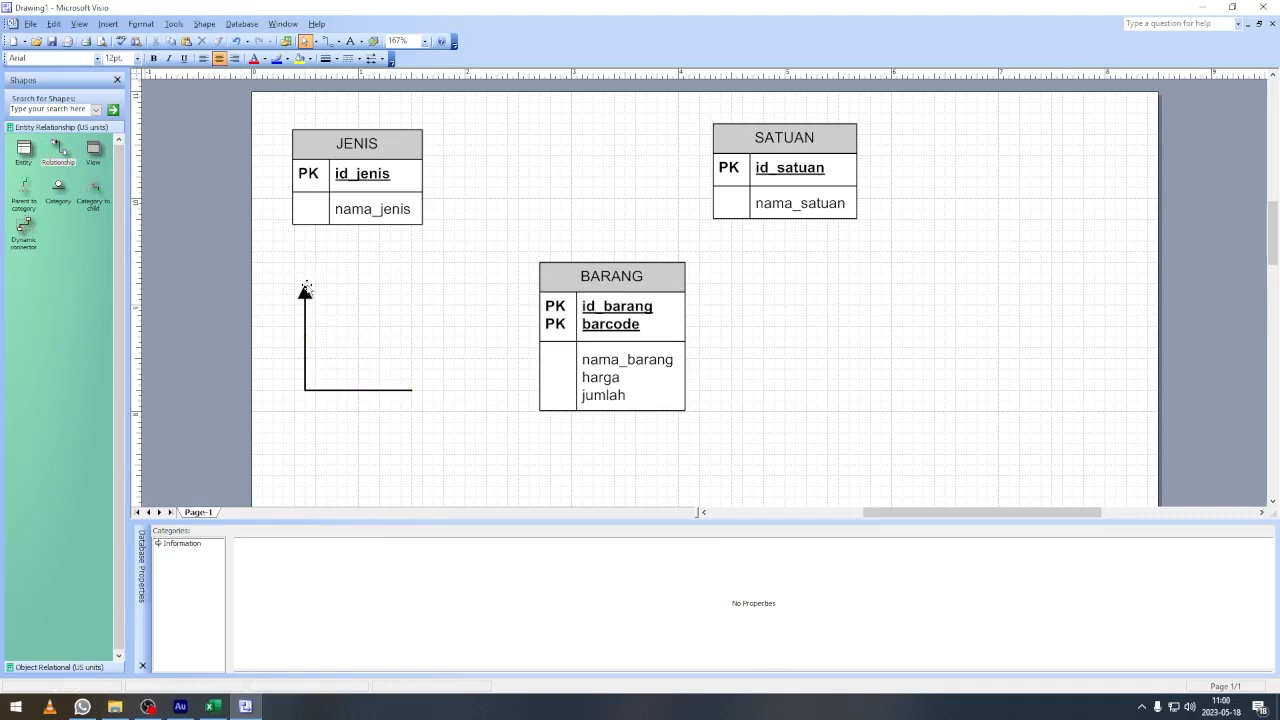
key("ctrl+z")
Add a Relationship connector with BARANG as the child and its arrowhead glued to JENIS as the parent.
left_click_drag(58, 148, 419, 329)
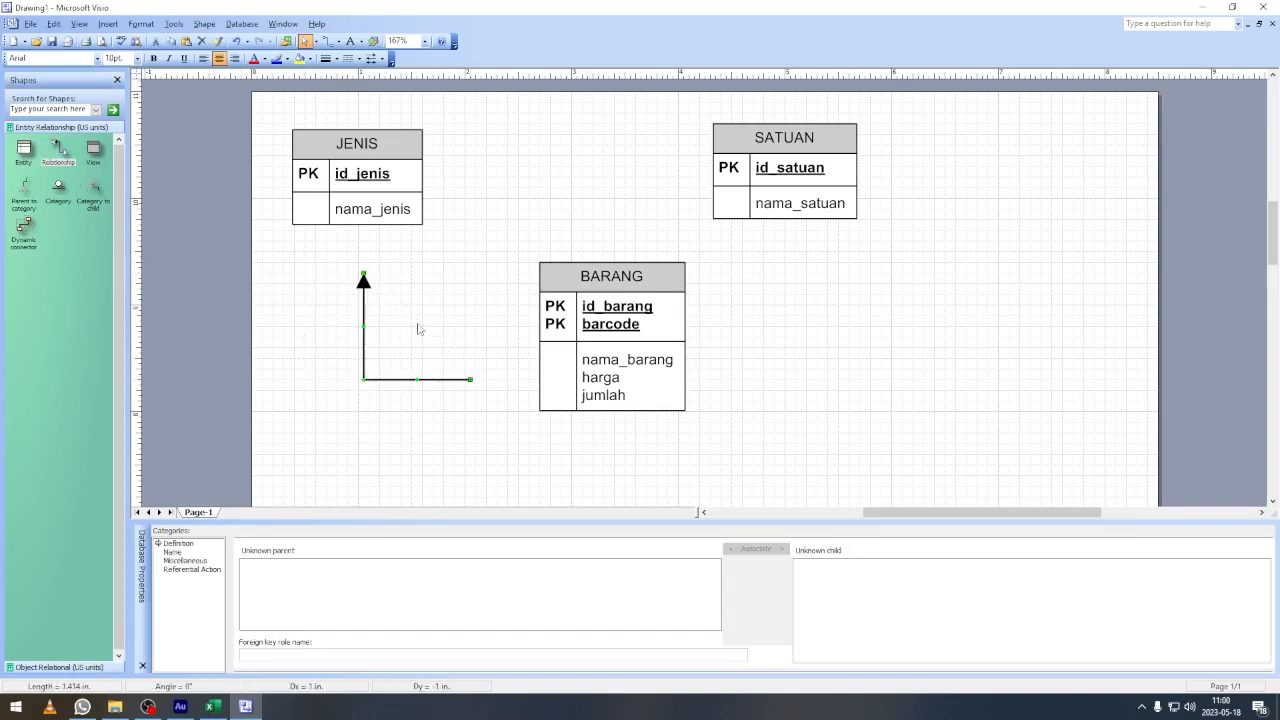
left_click_drag(470, 380, 607, 376)
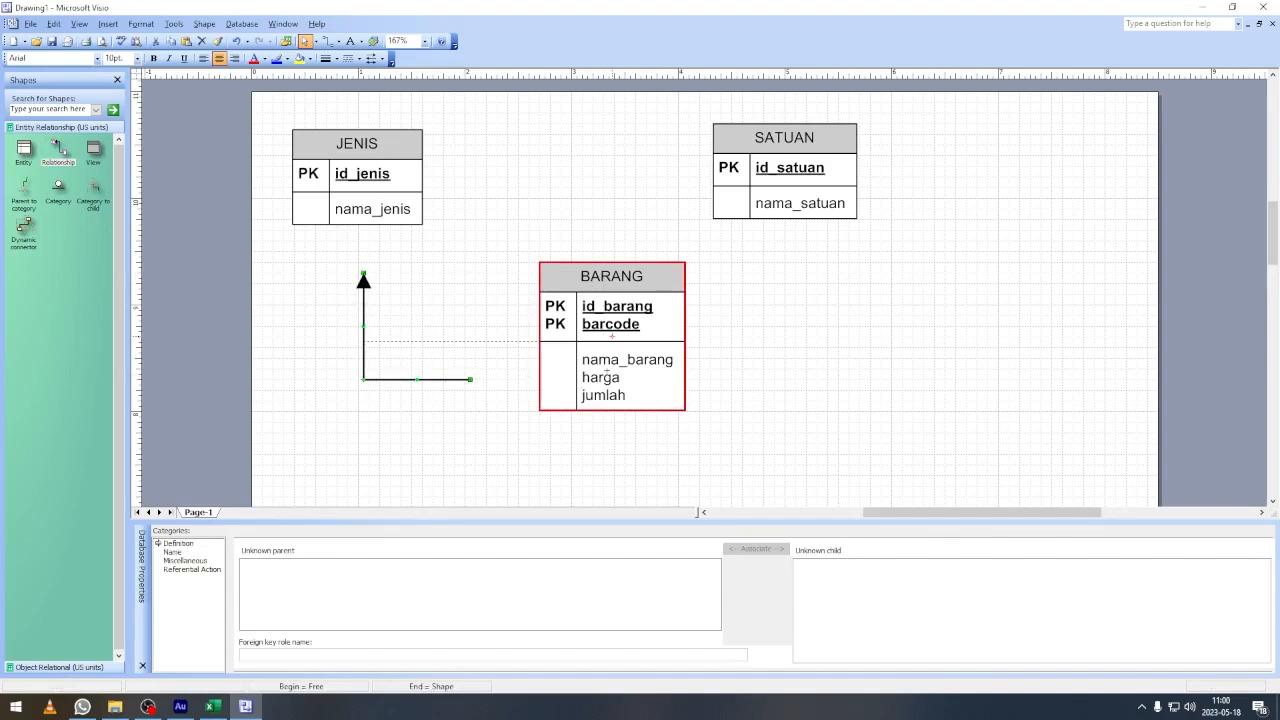
left_click_drag(607, 376, 607, 375)
left_click_drag(363, 276, 349, 193)
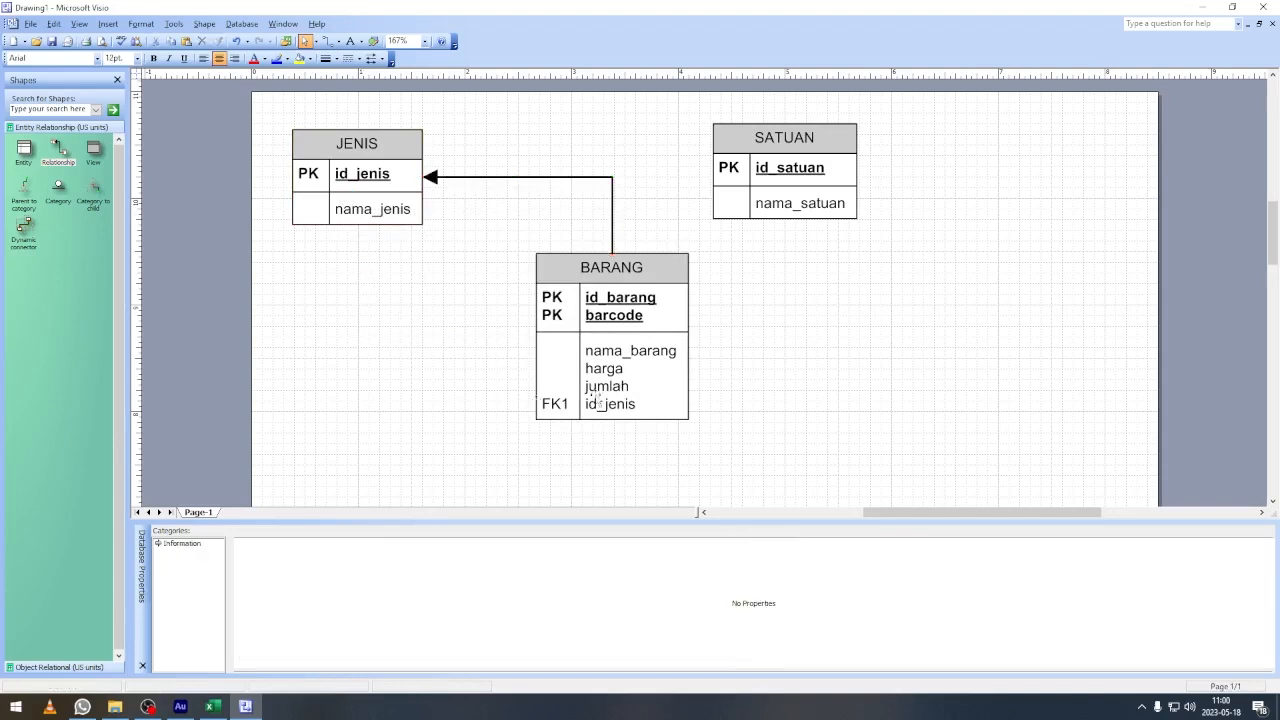
Examine the columns of JENIS and BARANG and how the id_jenis key links the two entities.
left_click(365, 174)
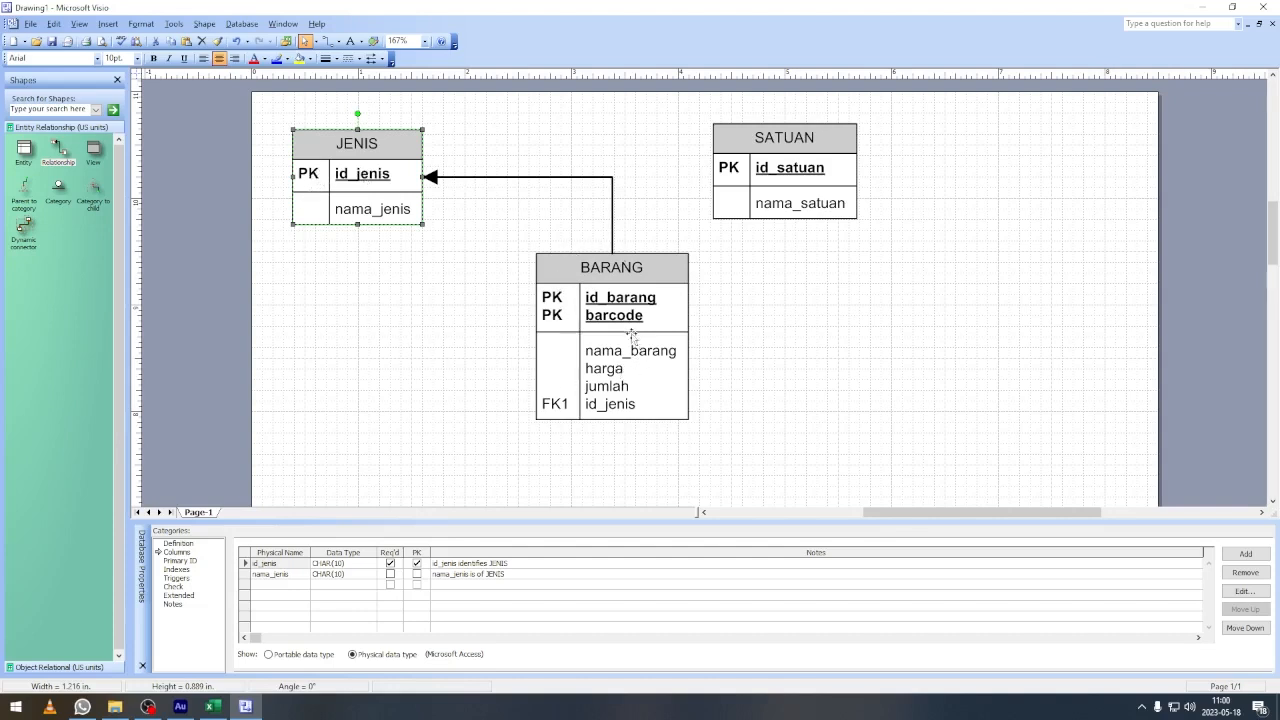
left_click(741, 365)
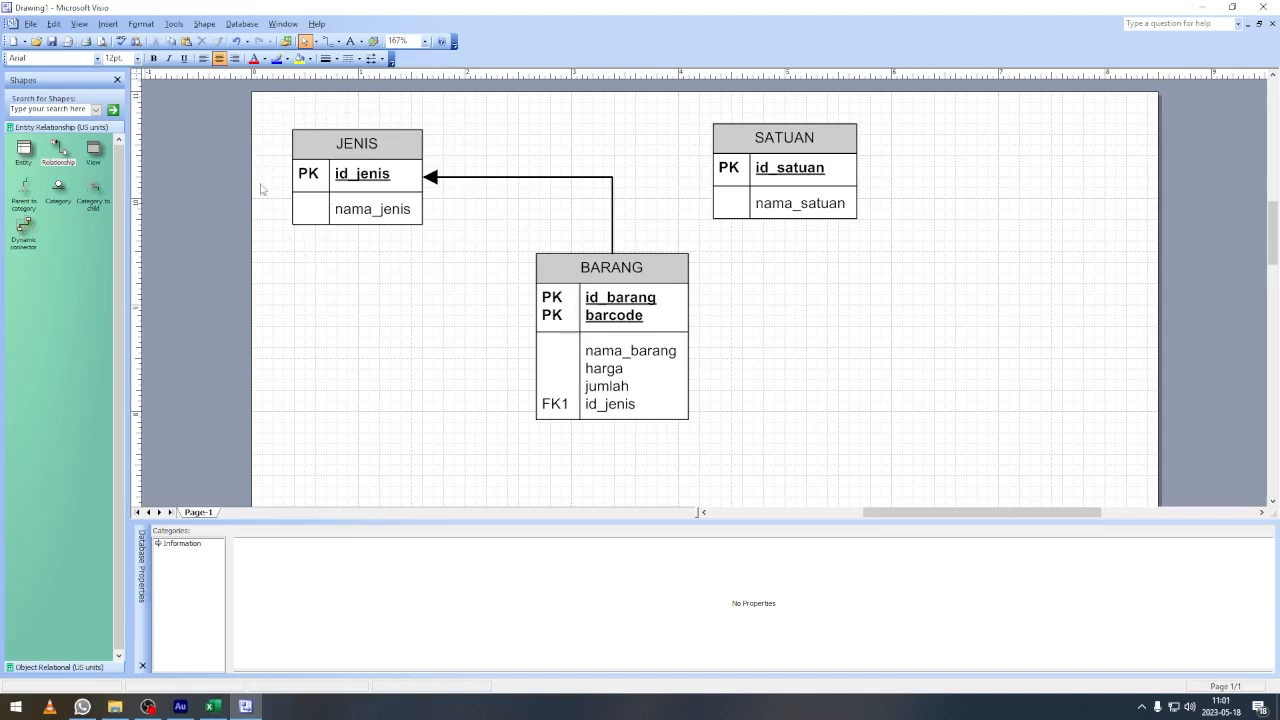
left_click(355, 208)
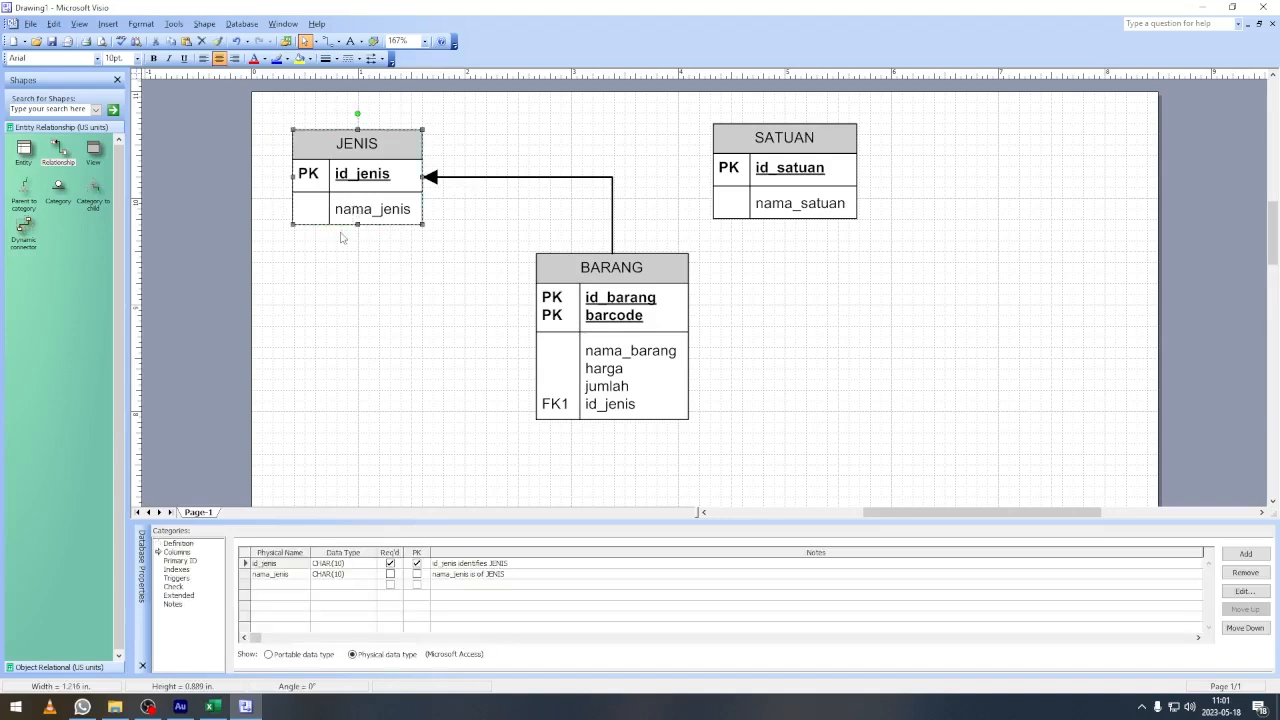
left_click(369, 178)
left_click(369, 212)
left_click(370, 144)
left_click(378, 177)
left_click(360, 215)
left_click(360, 211)
left_click(565, 291)
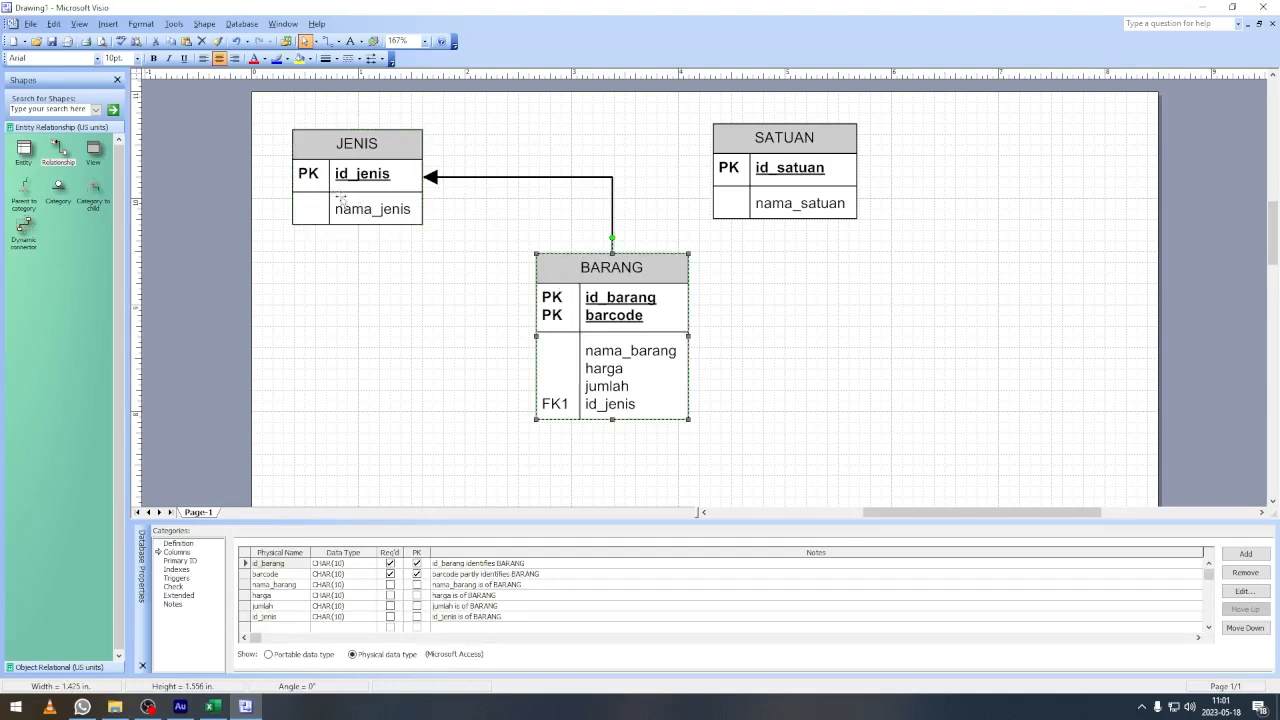
left_click(357, 142)
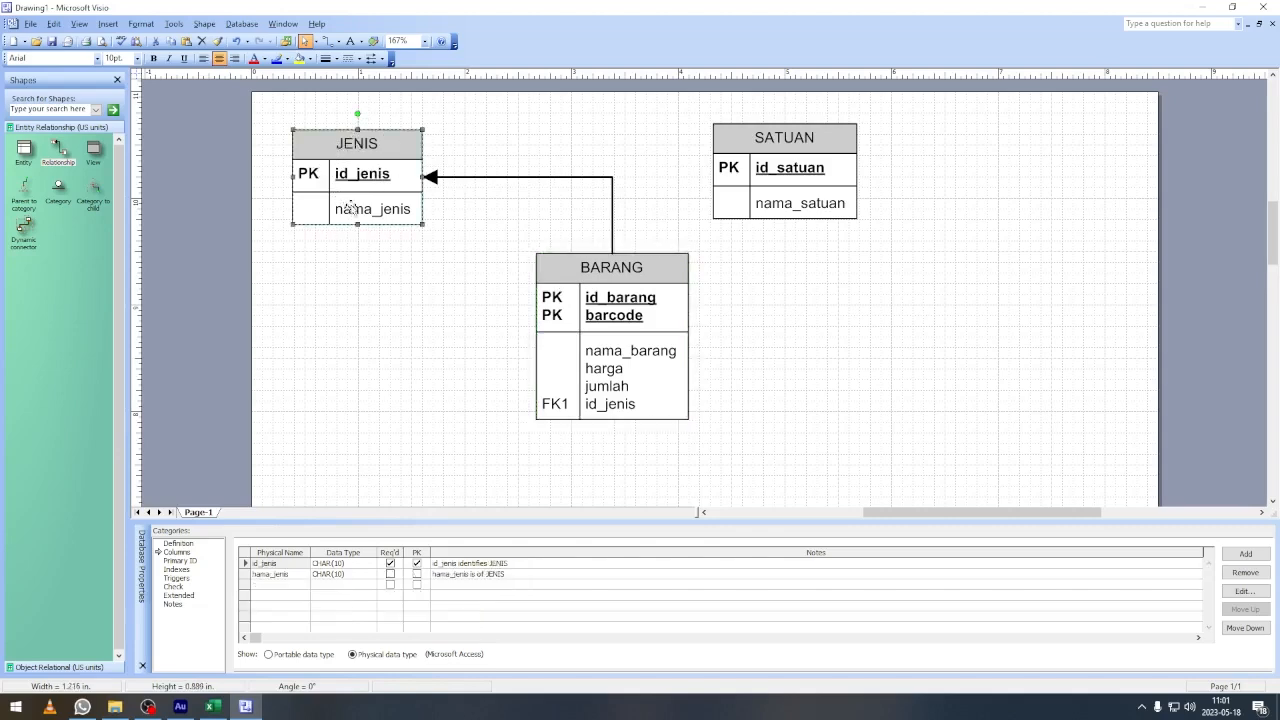
left_click(328, 256)
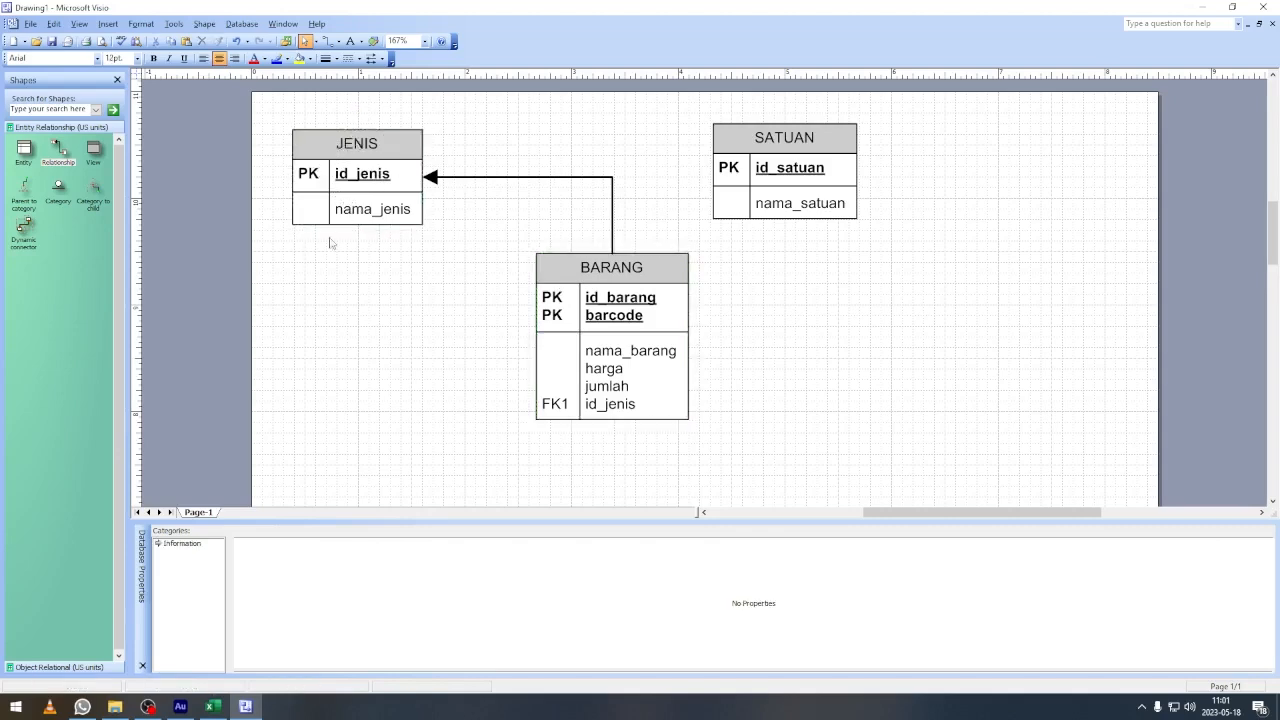
left_click(349, 206)
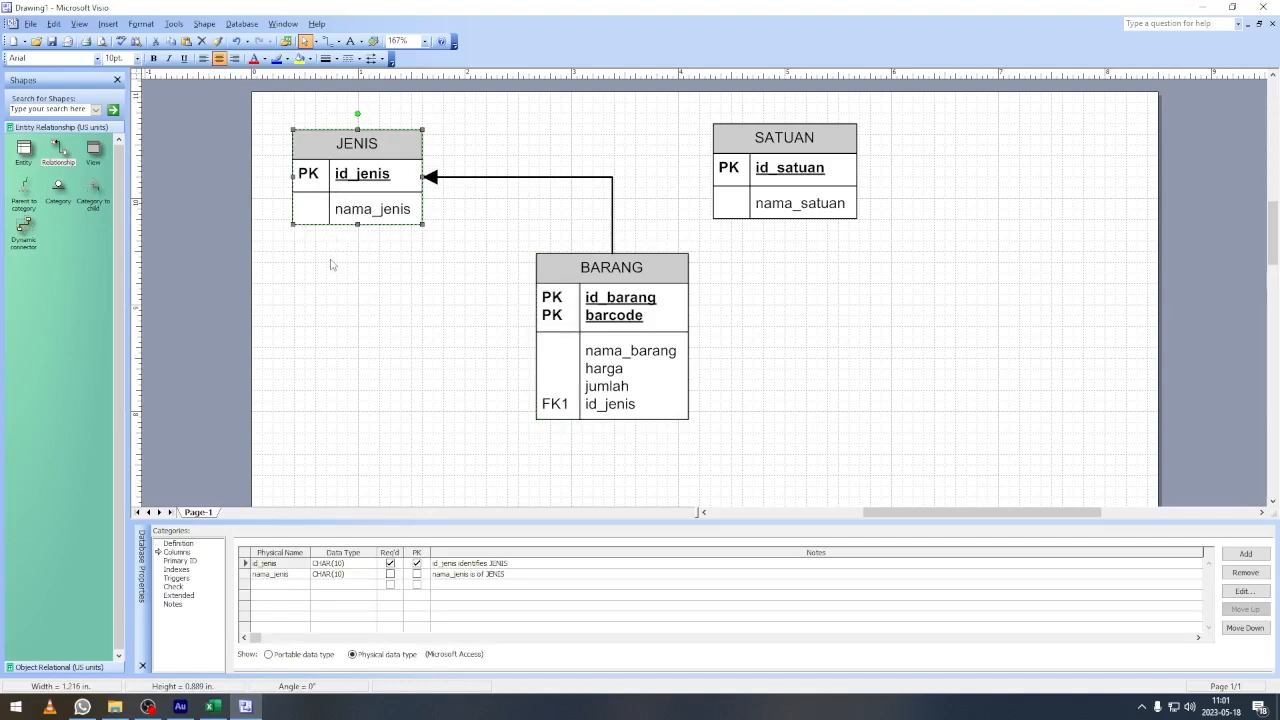
left_click(387, 285)
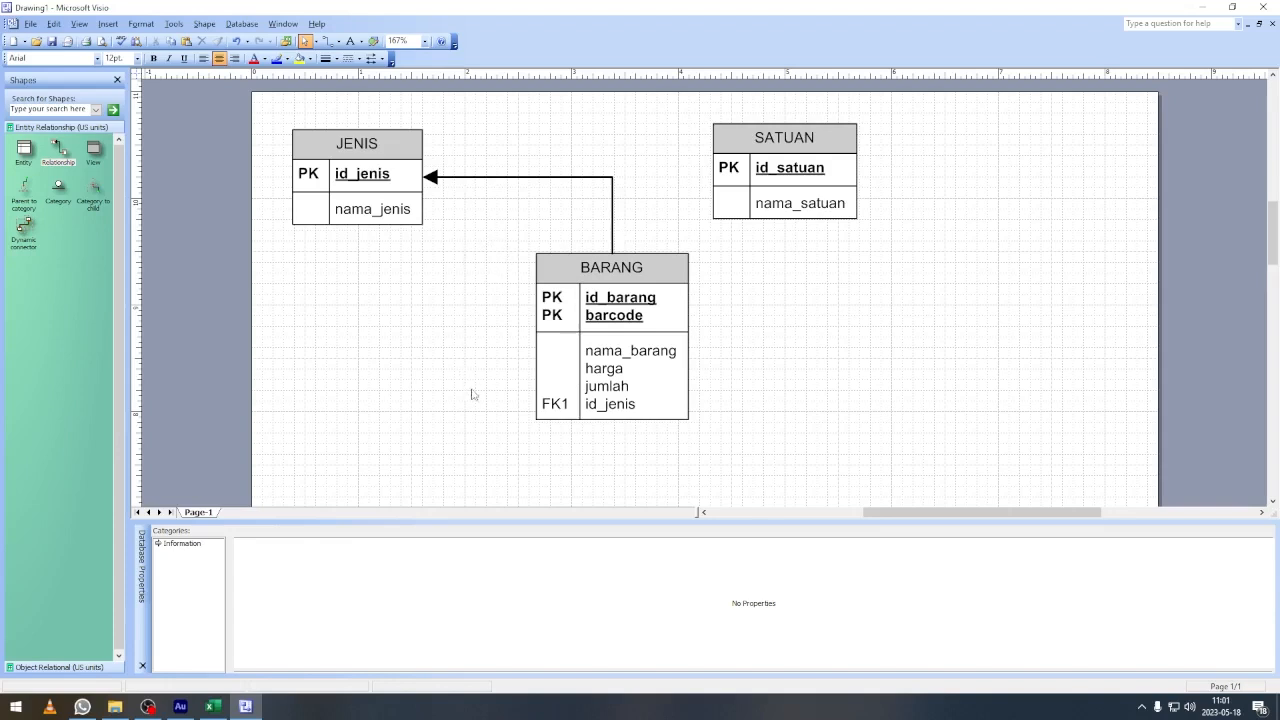
left_click(550, 405)
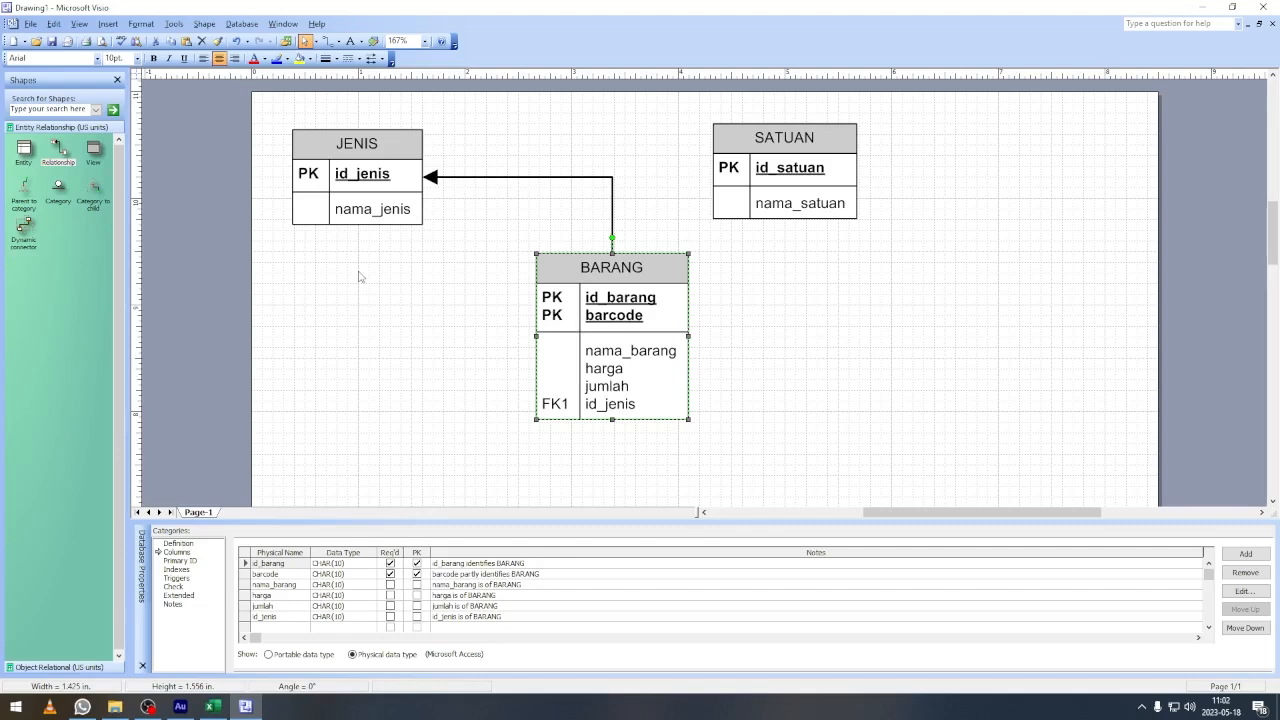
Move SATUAN further right and add a Relationship connector from BARANG as the child to SATUAN as the parent.
left_click_drag(781, 138, 859, 141)
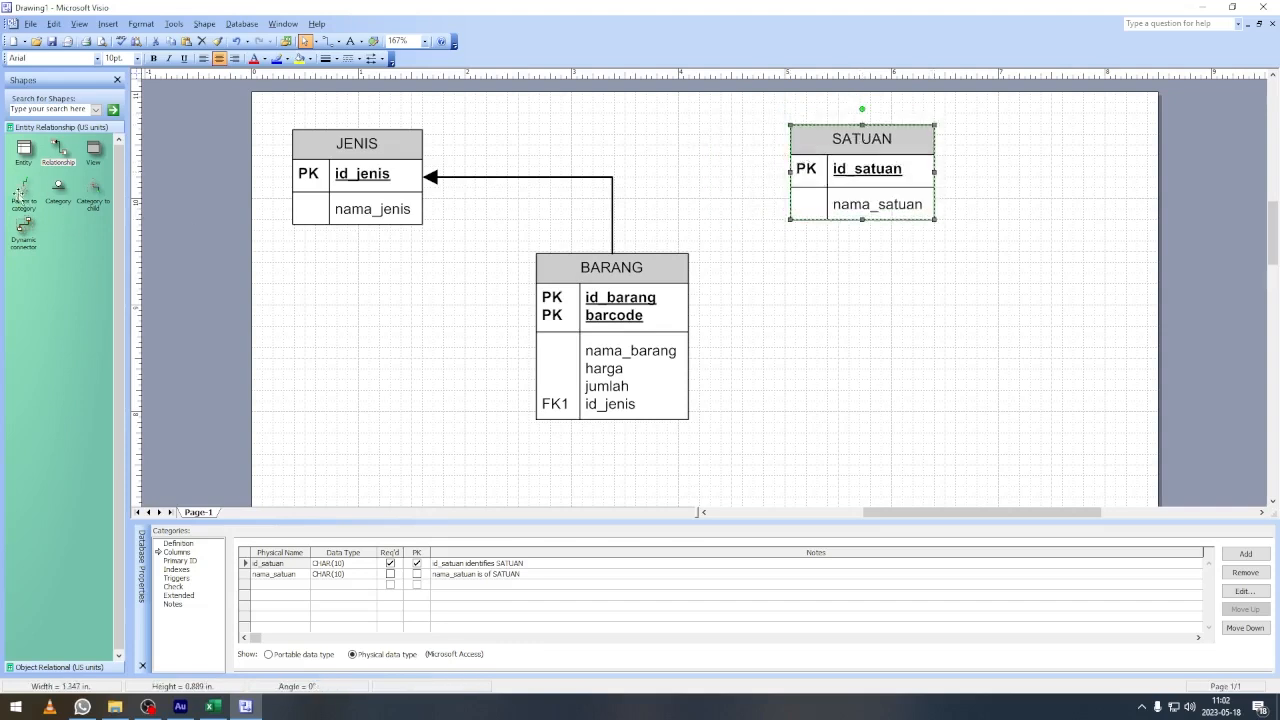
left_click(57, 152)
left_click_drag(66, 175, 858, 367)
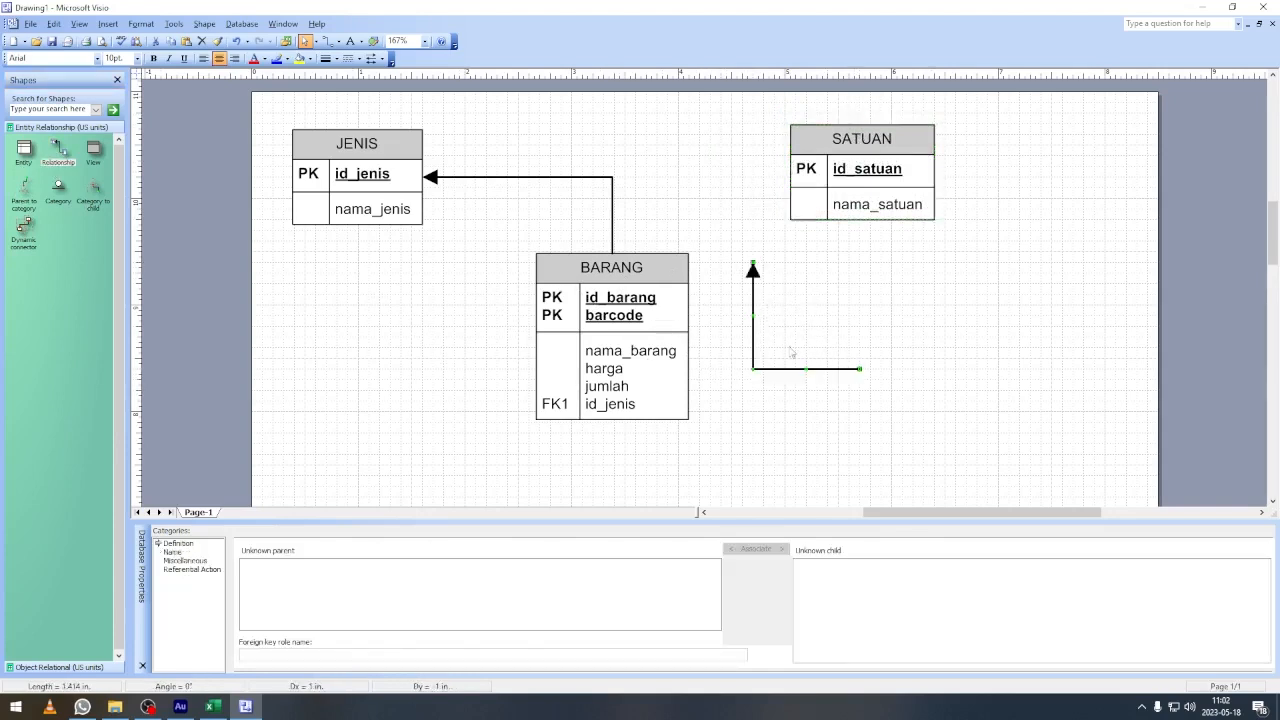
left_click_drag(858, 368, 612, 337)
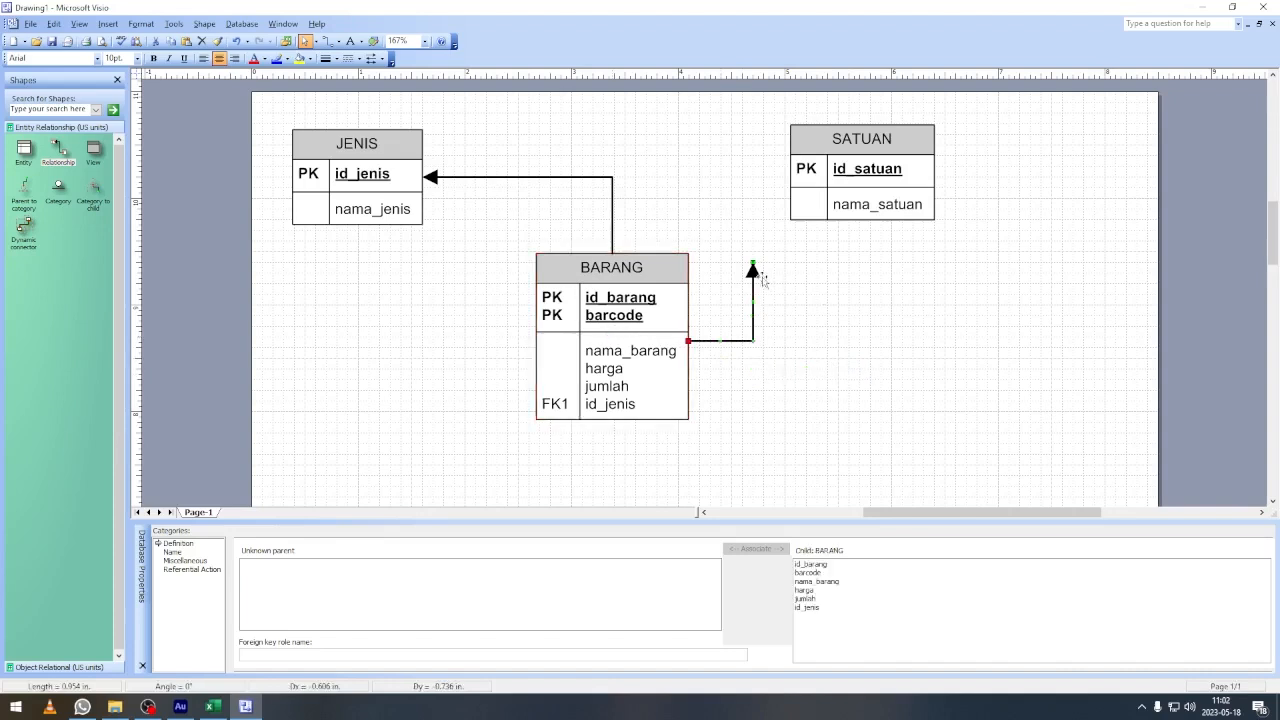
left_click_drag(753, 267, 866, 172)
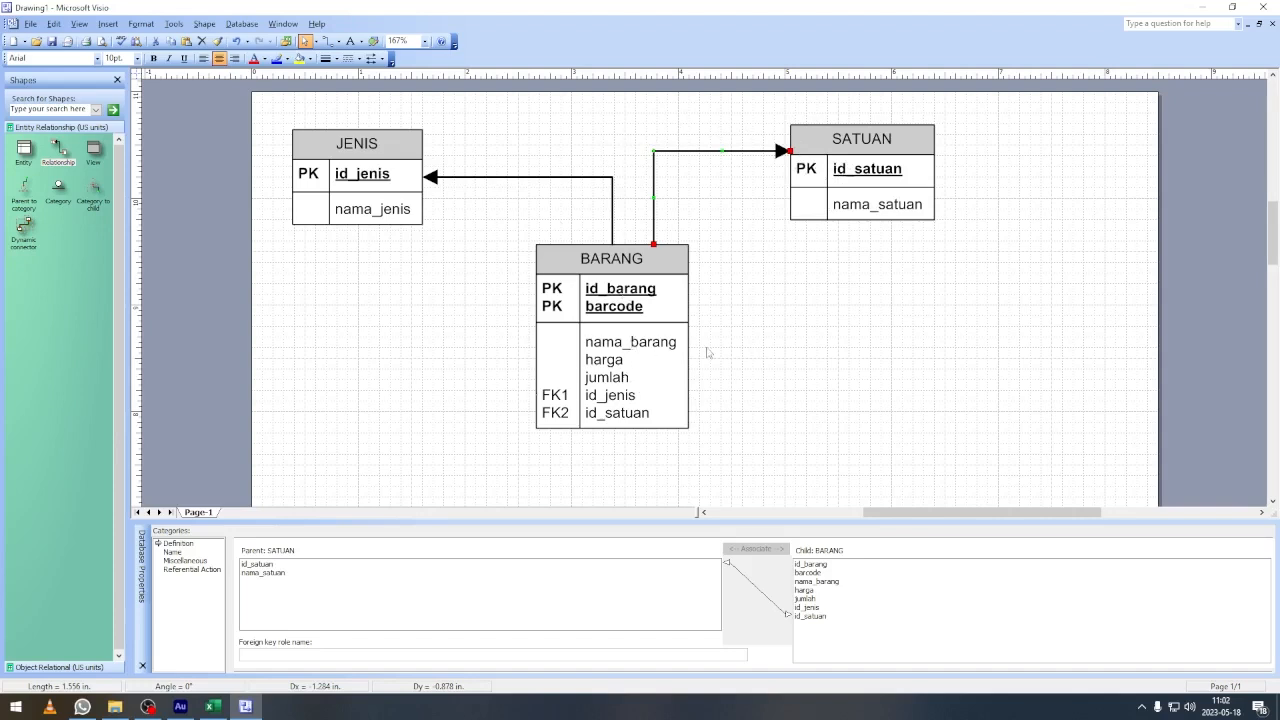
left_click(756, 351)
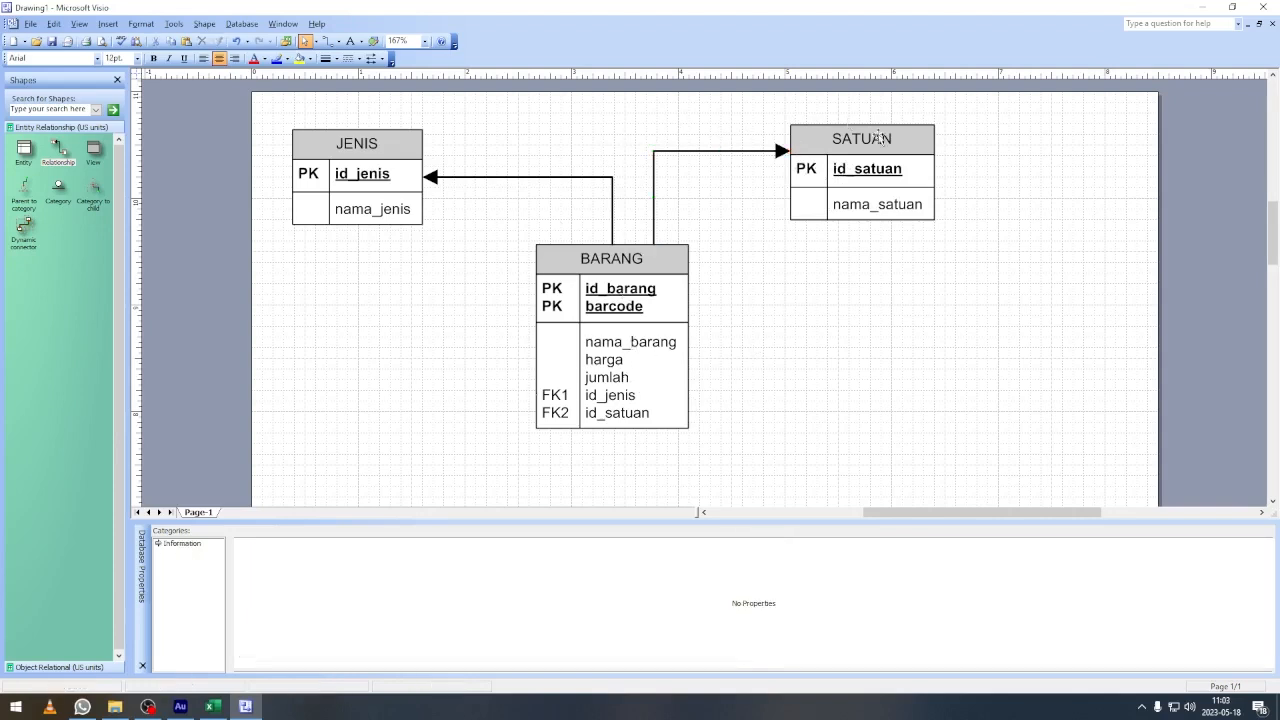
Nudge the SATUAN entity slightly to the right.
left_click(848, 138)
left_click_drag(902, 183, 904, 186)
left_click(1018, 175)
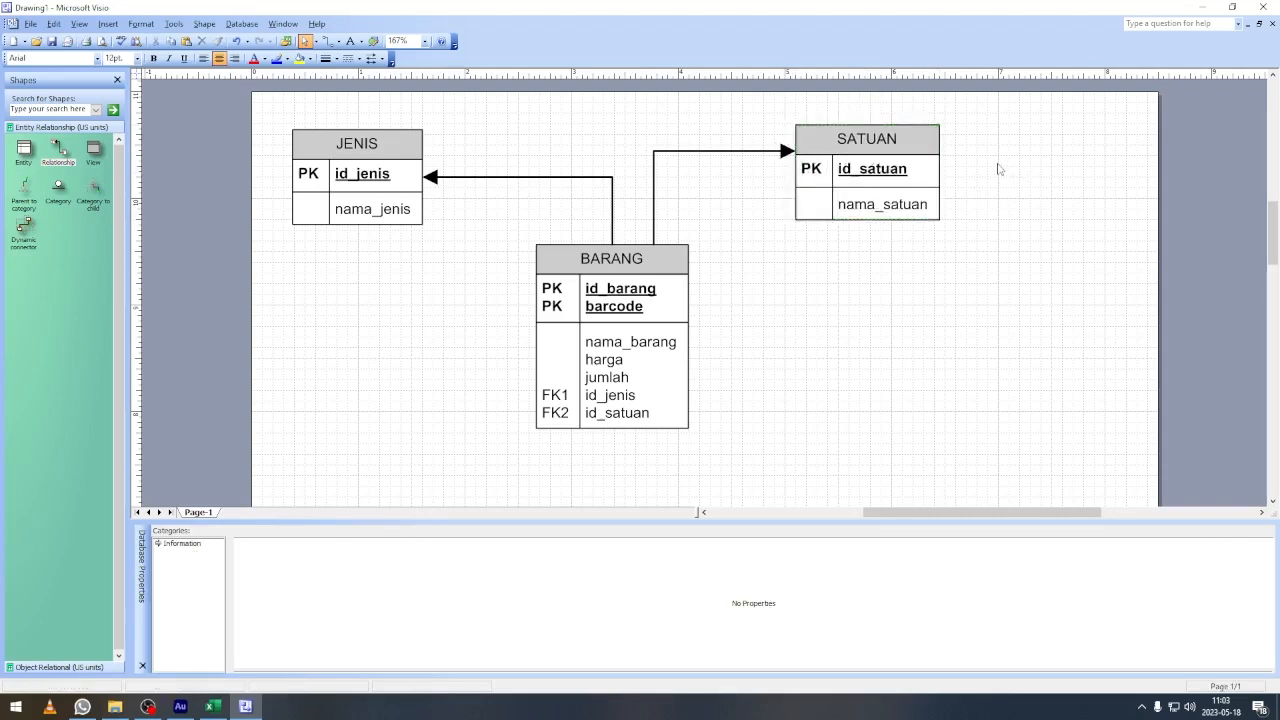
Review the id_satuan key linking SATUAN and BARANG, and shift JENIS and SATUAN slightly lower on the page.
left_click(843, 170)
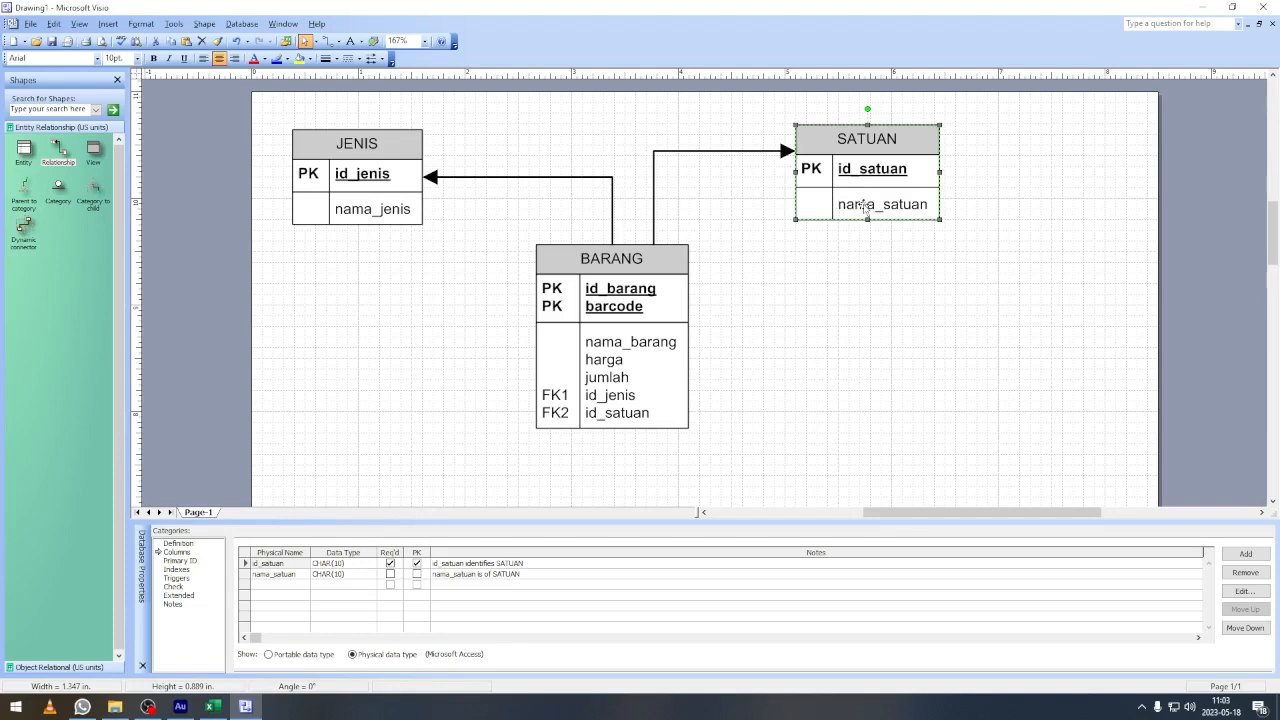
left_click(623, 347)
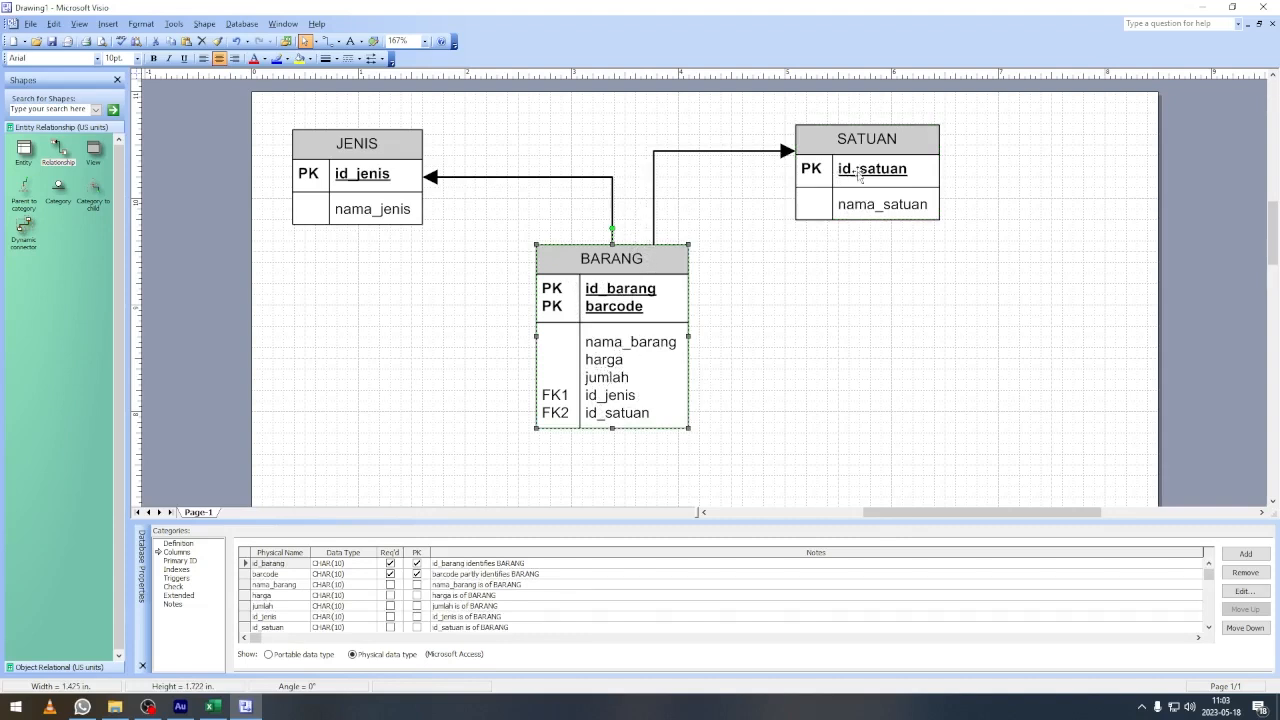
left_click(798, 185)
left_click(652, 312)
left_click(840, 139)
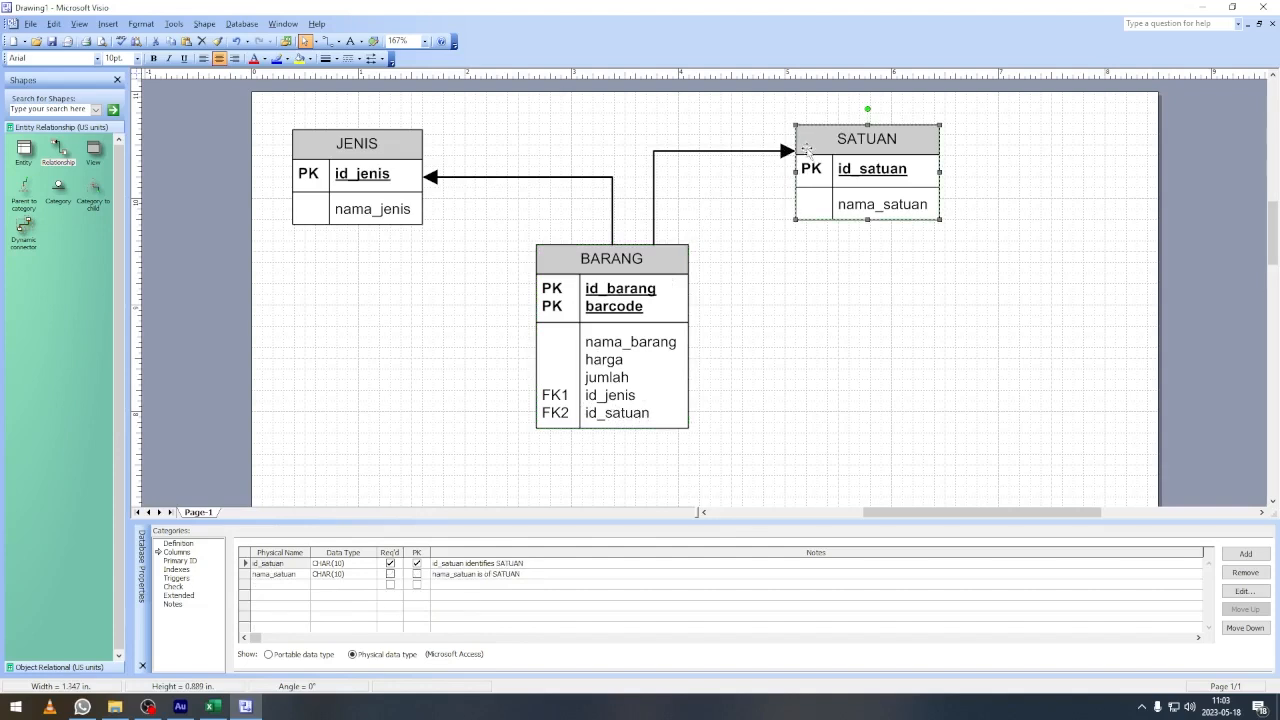
left_click(869, 172)
left_click(846, 168)
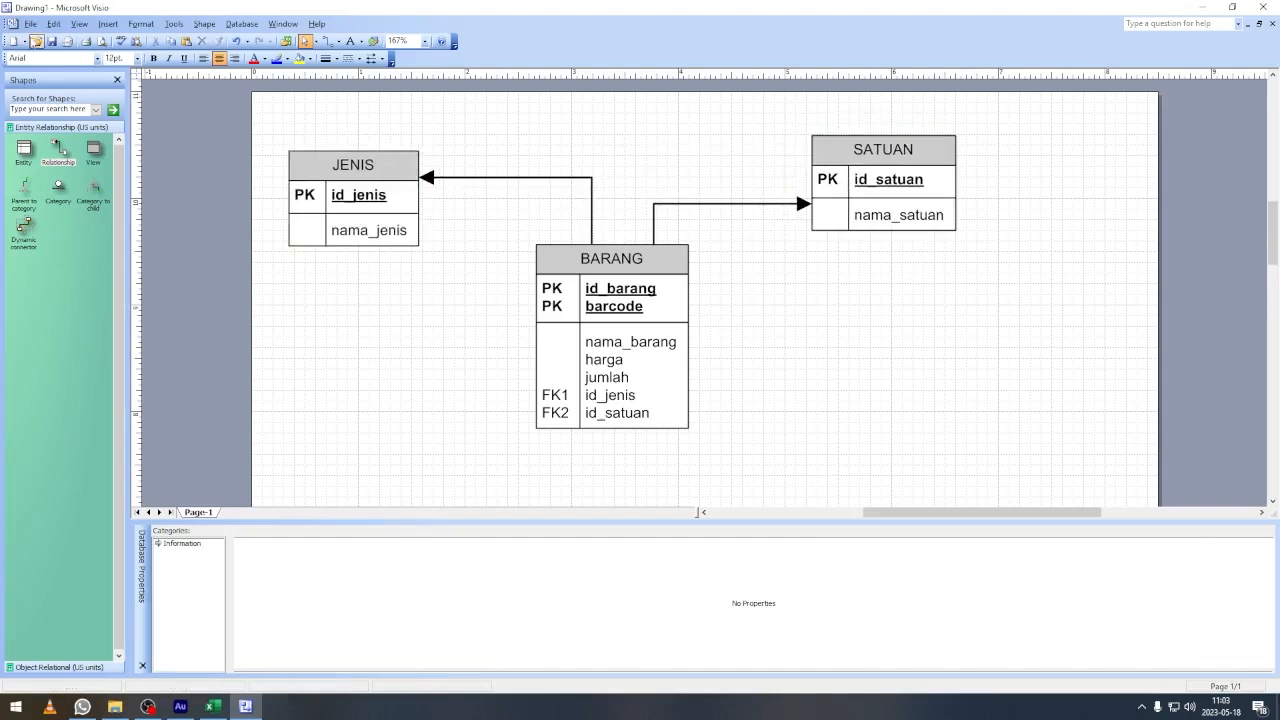
Save the drawing with the file name jenis.
left_click(52, 42)
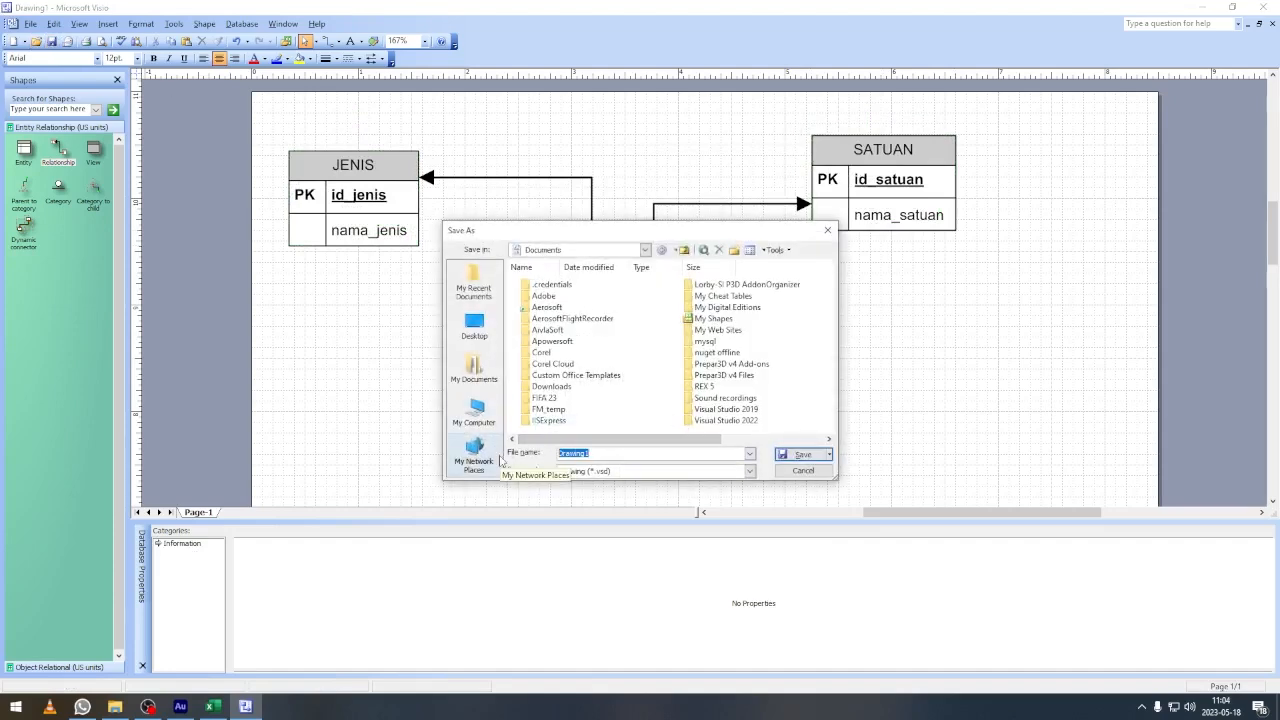
type("jenis")
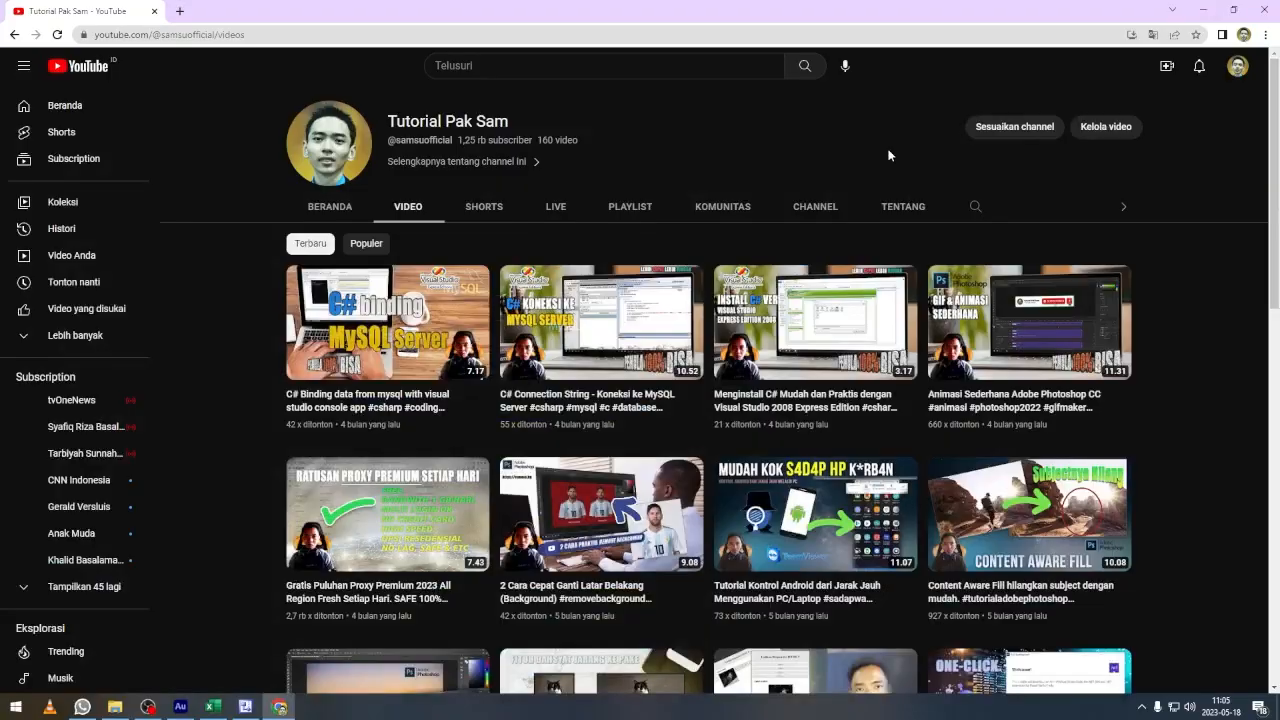